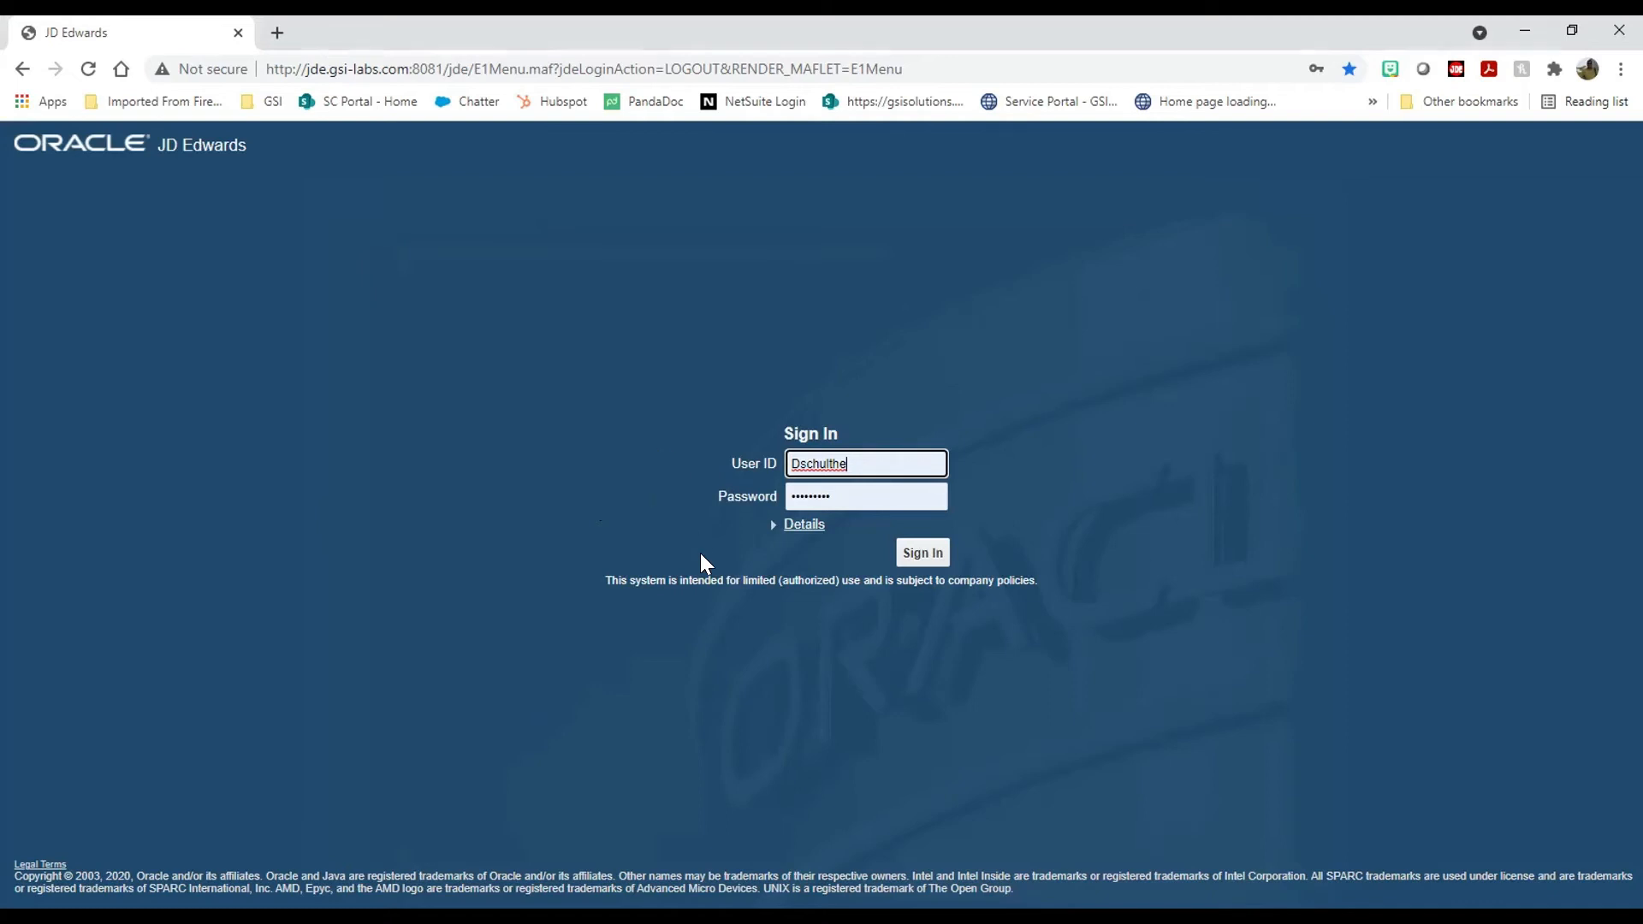
# Step: Sign in and open Search Groups from the user menu's Manage Content section
pyautogui.click(917, 552)
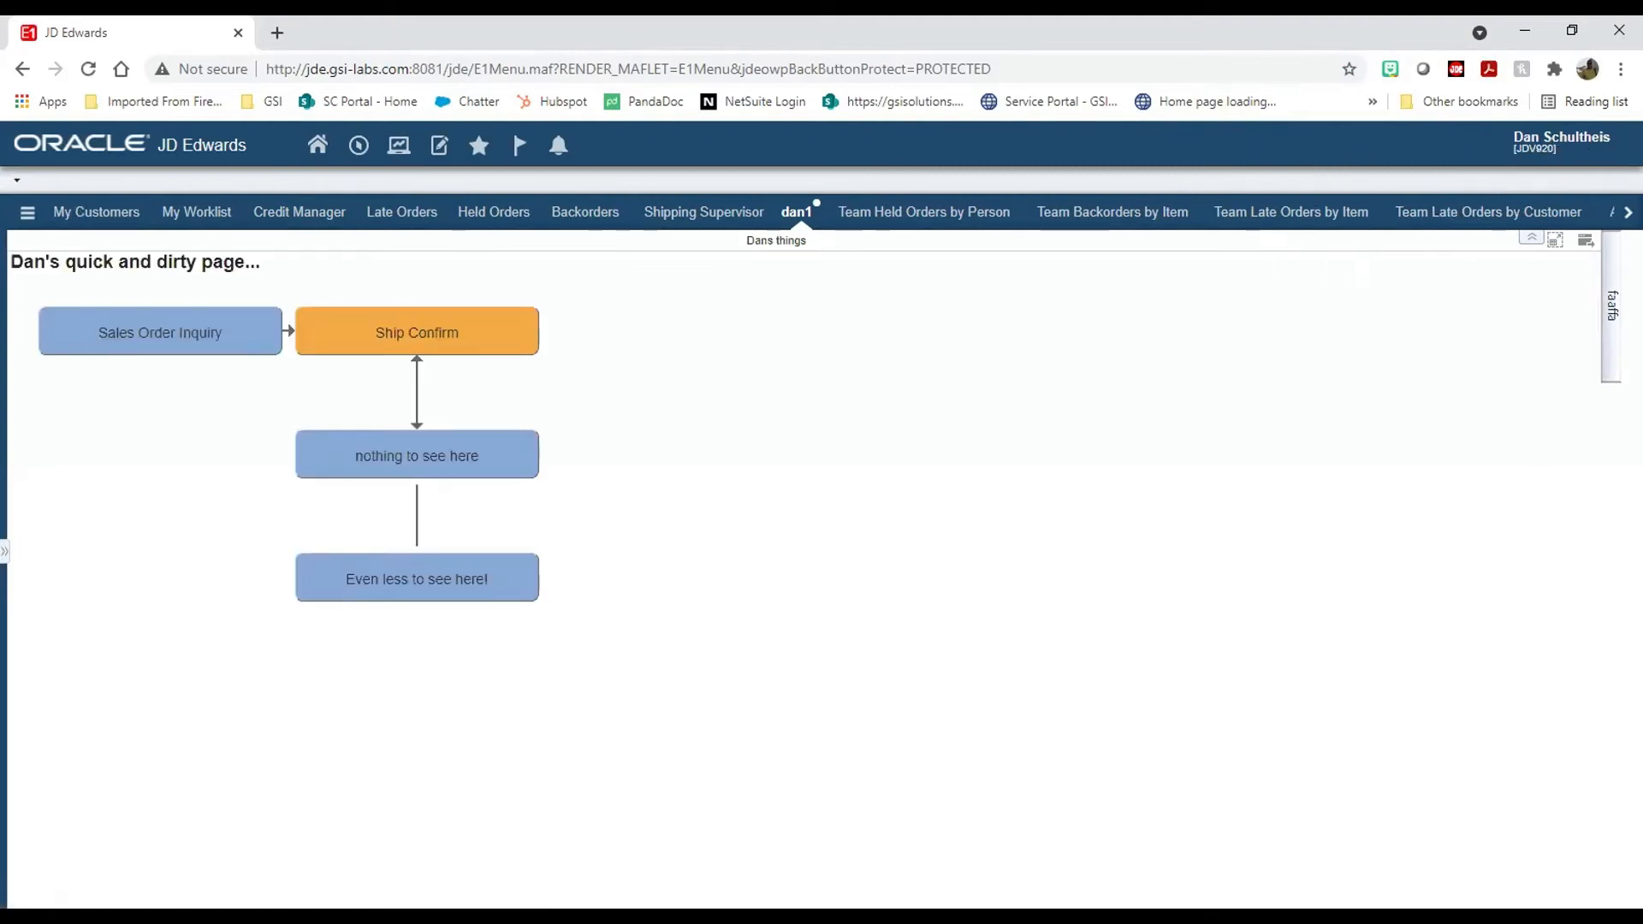
pyautogui.click(1562, 141)
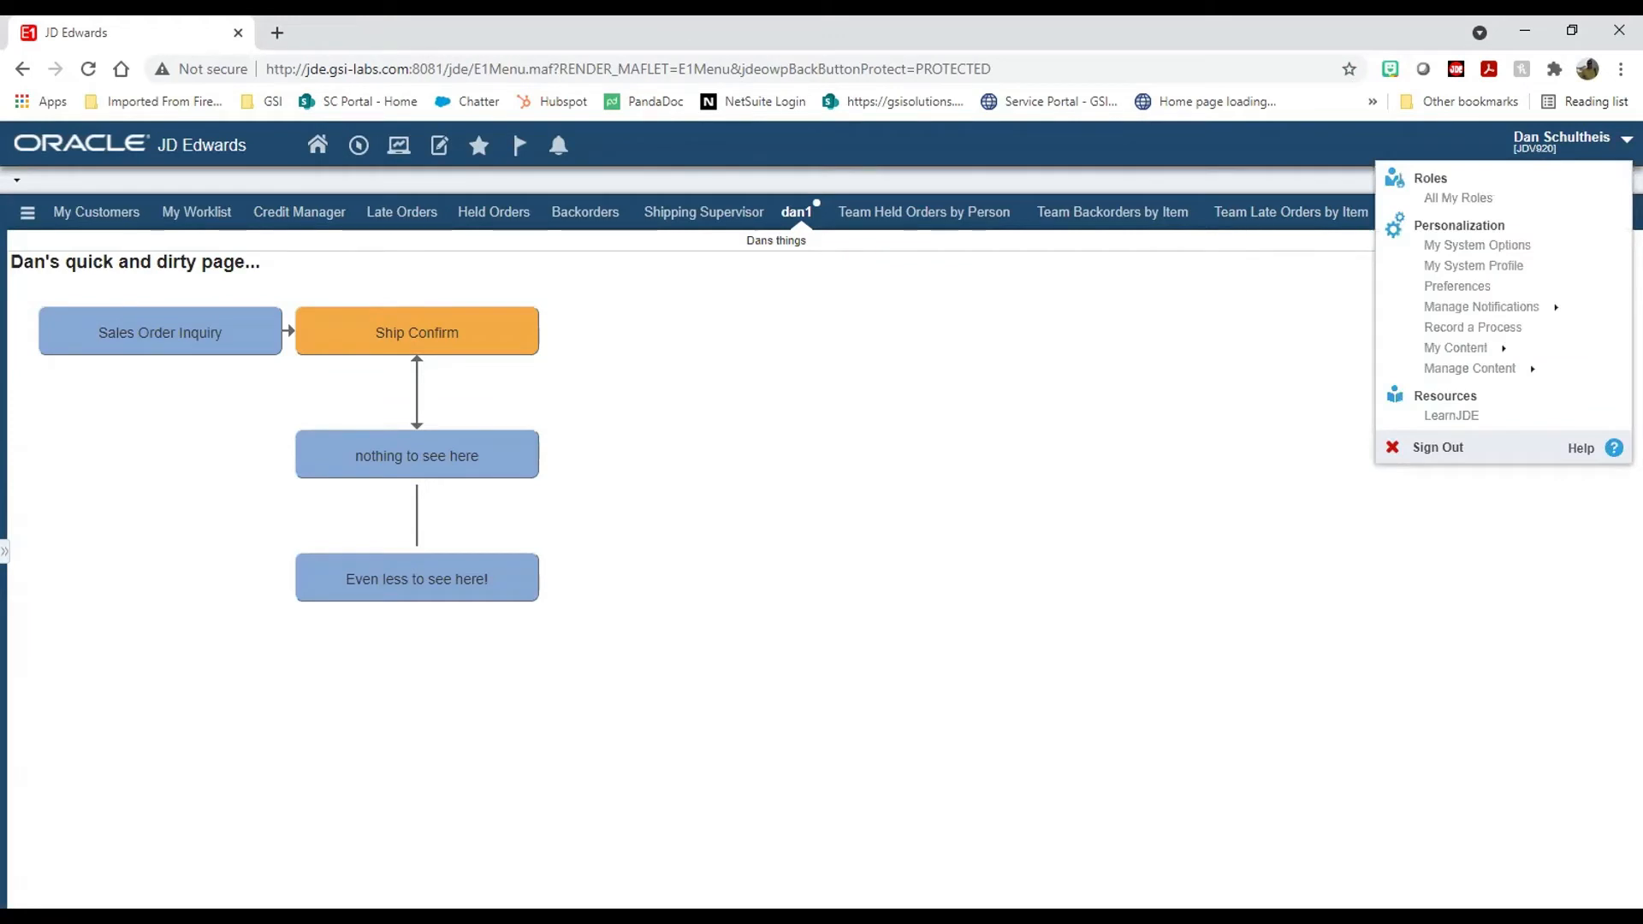
pyautogui.click(1521, 370)
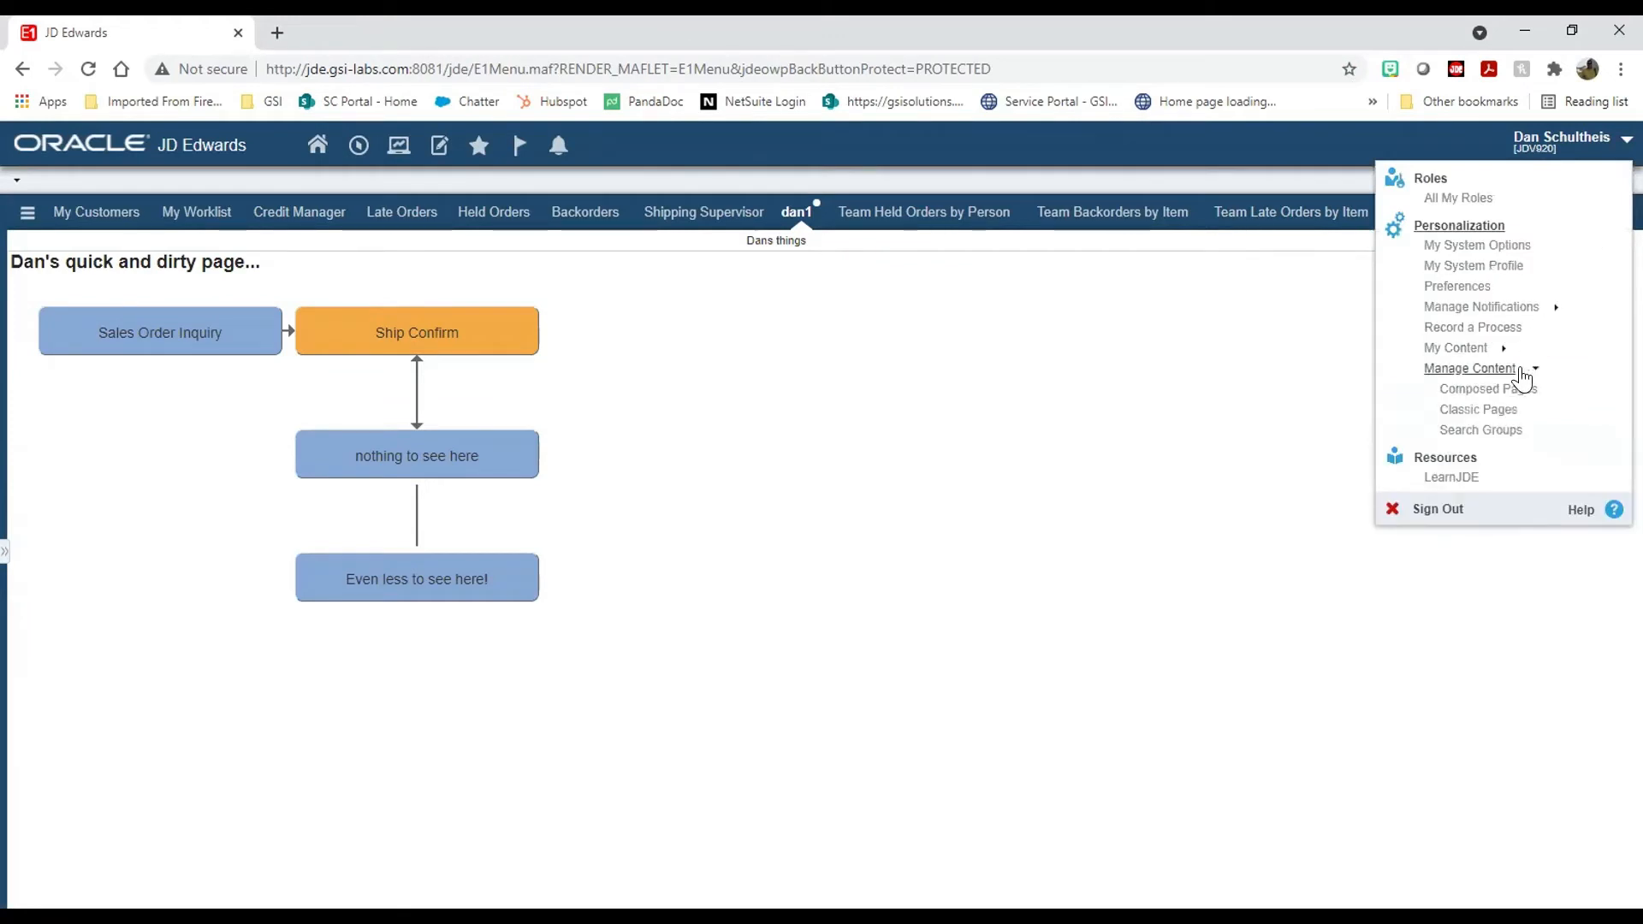
pyautogui.click(1511, 432)
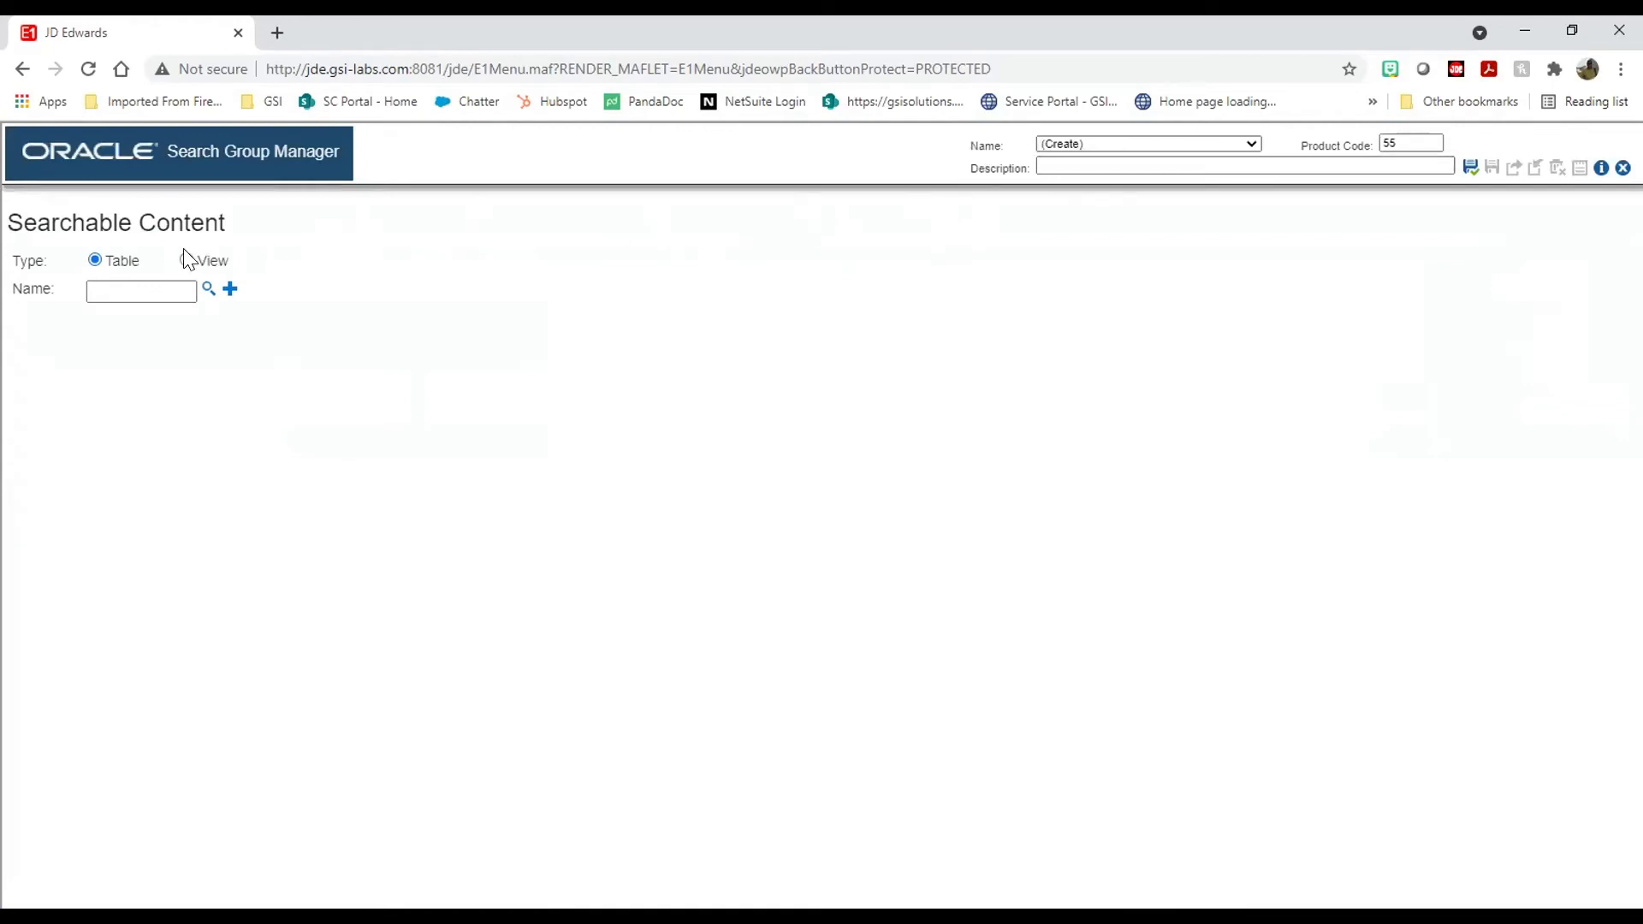
# Step: Describe the new group as 'Sales Search' and add table F4211 as searchable content
pyautogui.click(130, 288)
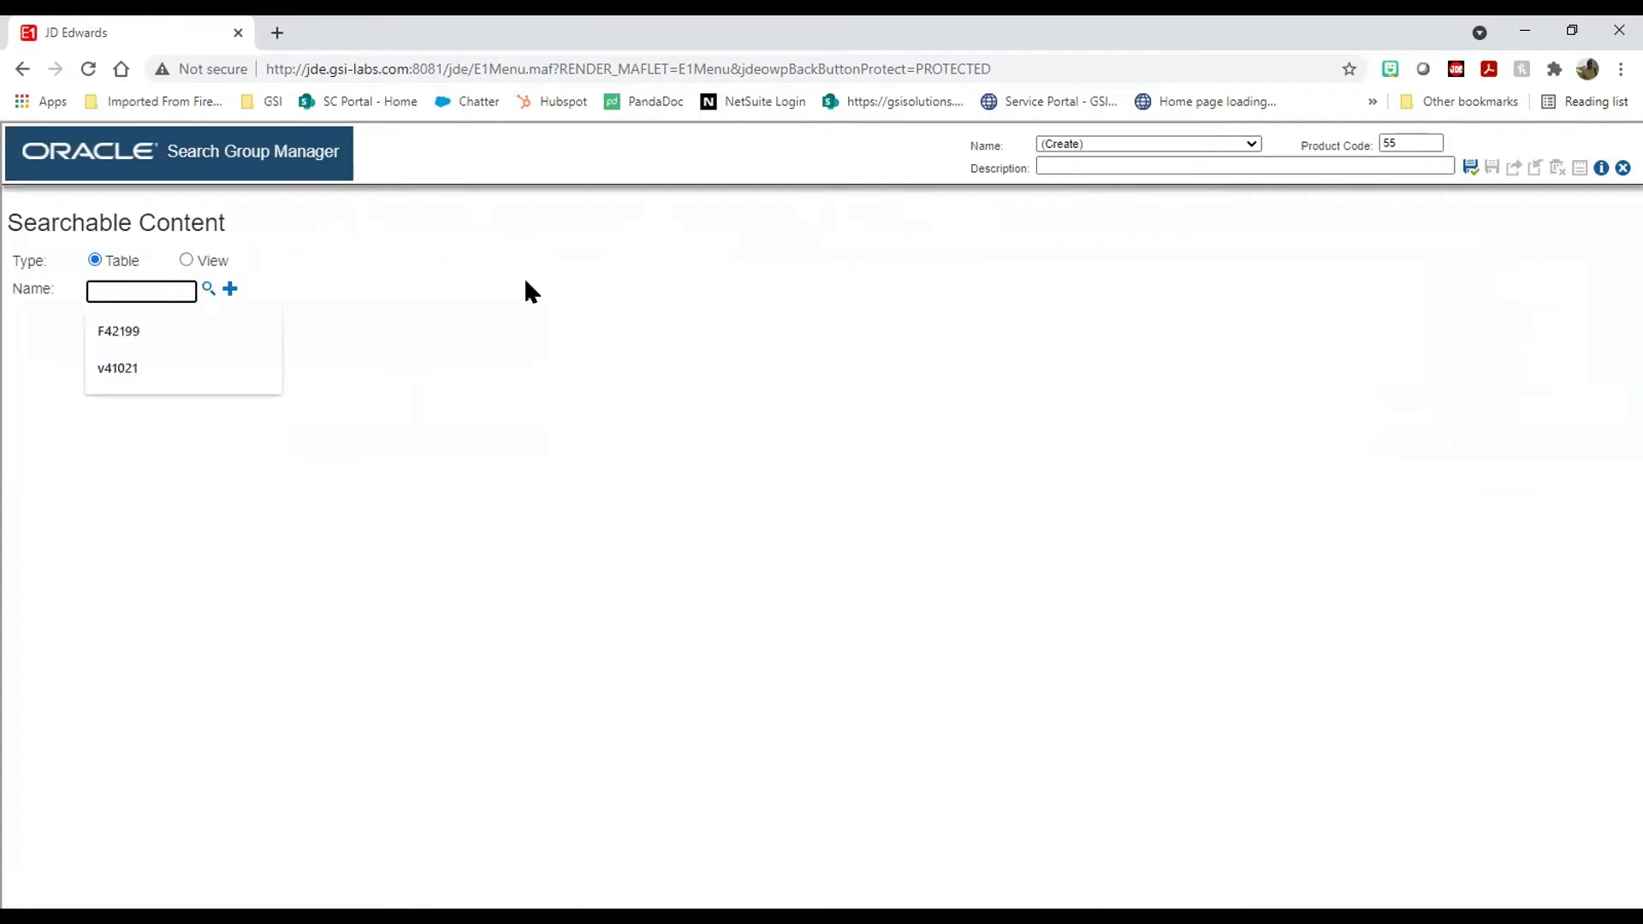
pyautogui.click(1185, 167)
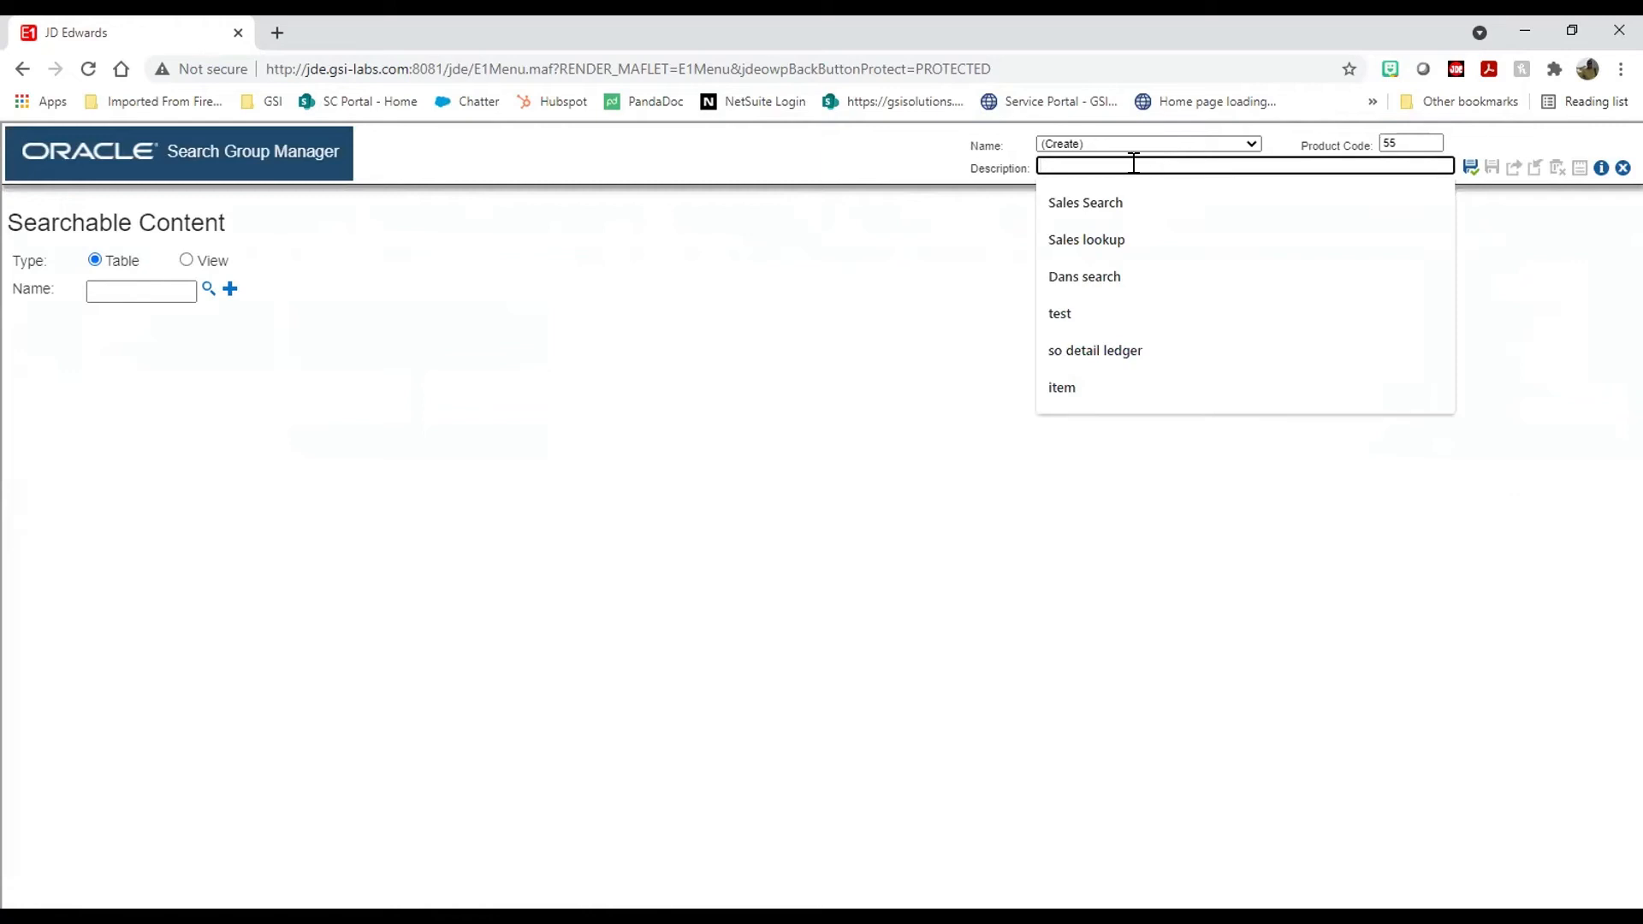
pyautogui.click(1078, 201)
pyautogui.click(125, 291)
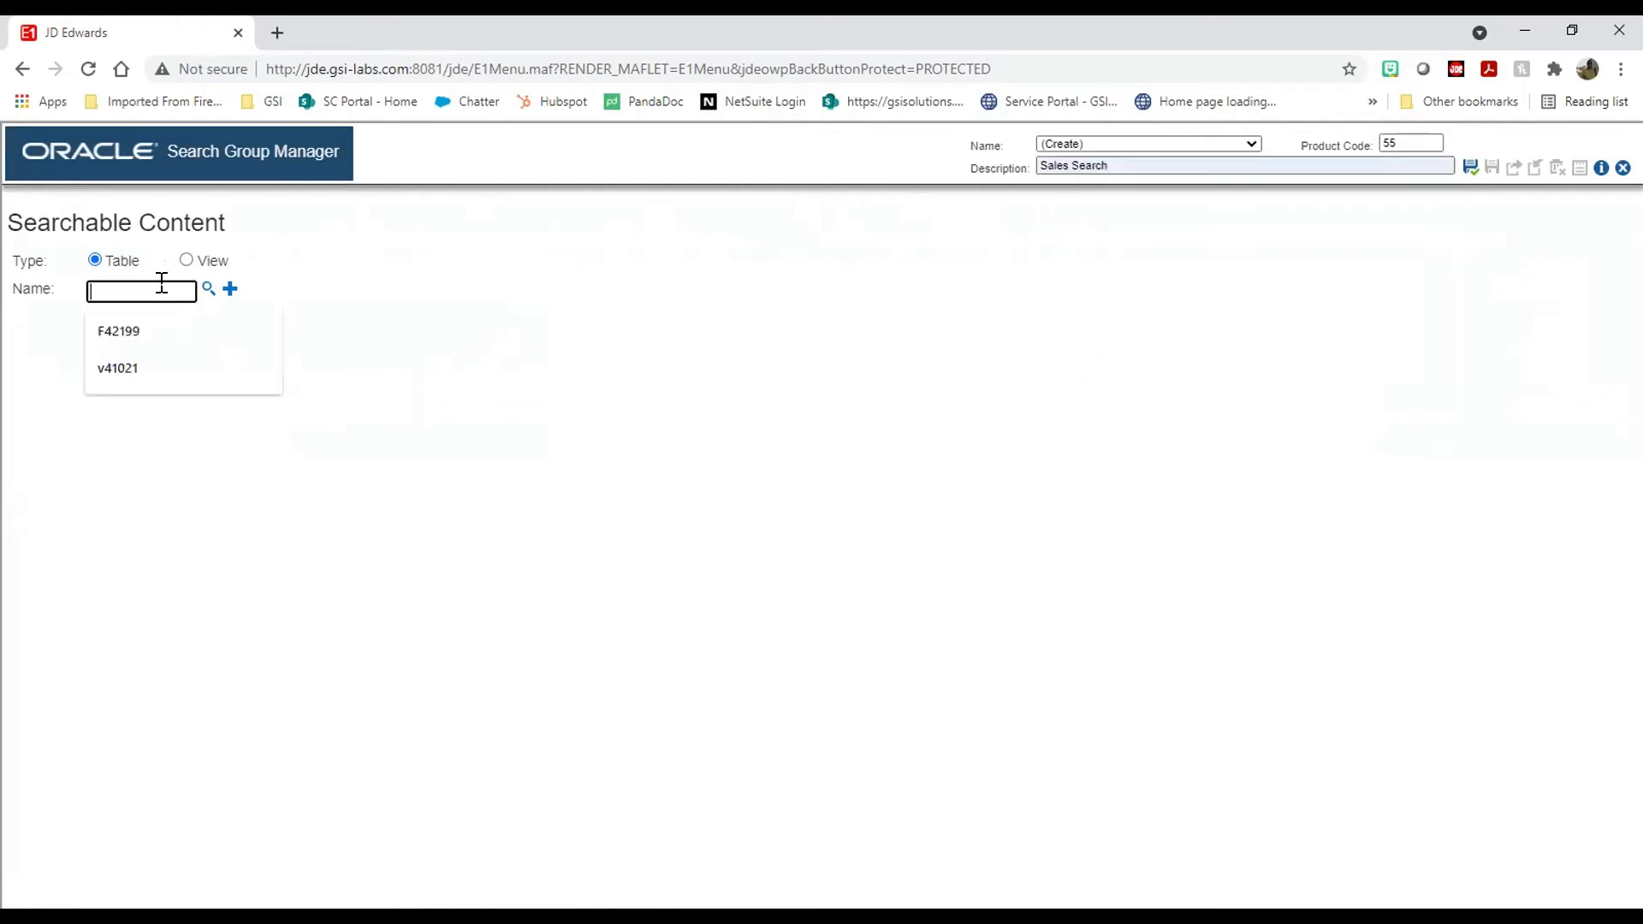
pyautogui.write('F')
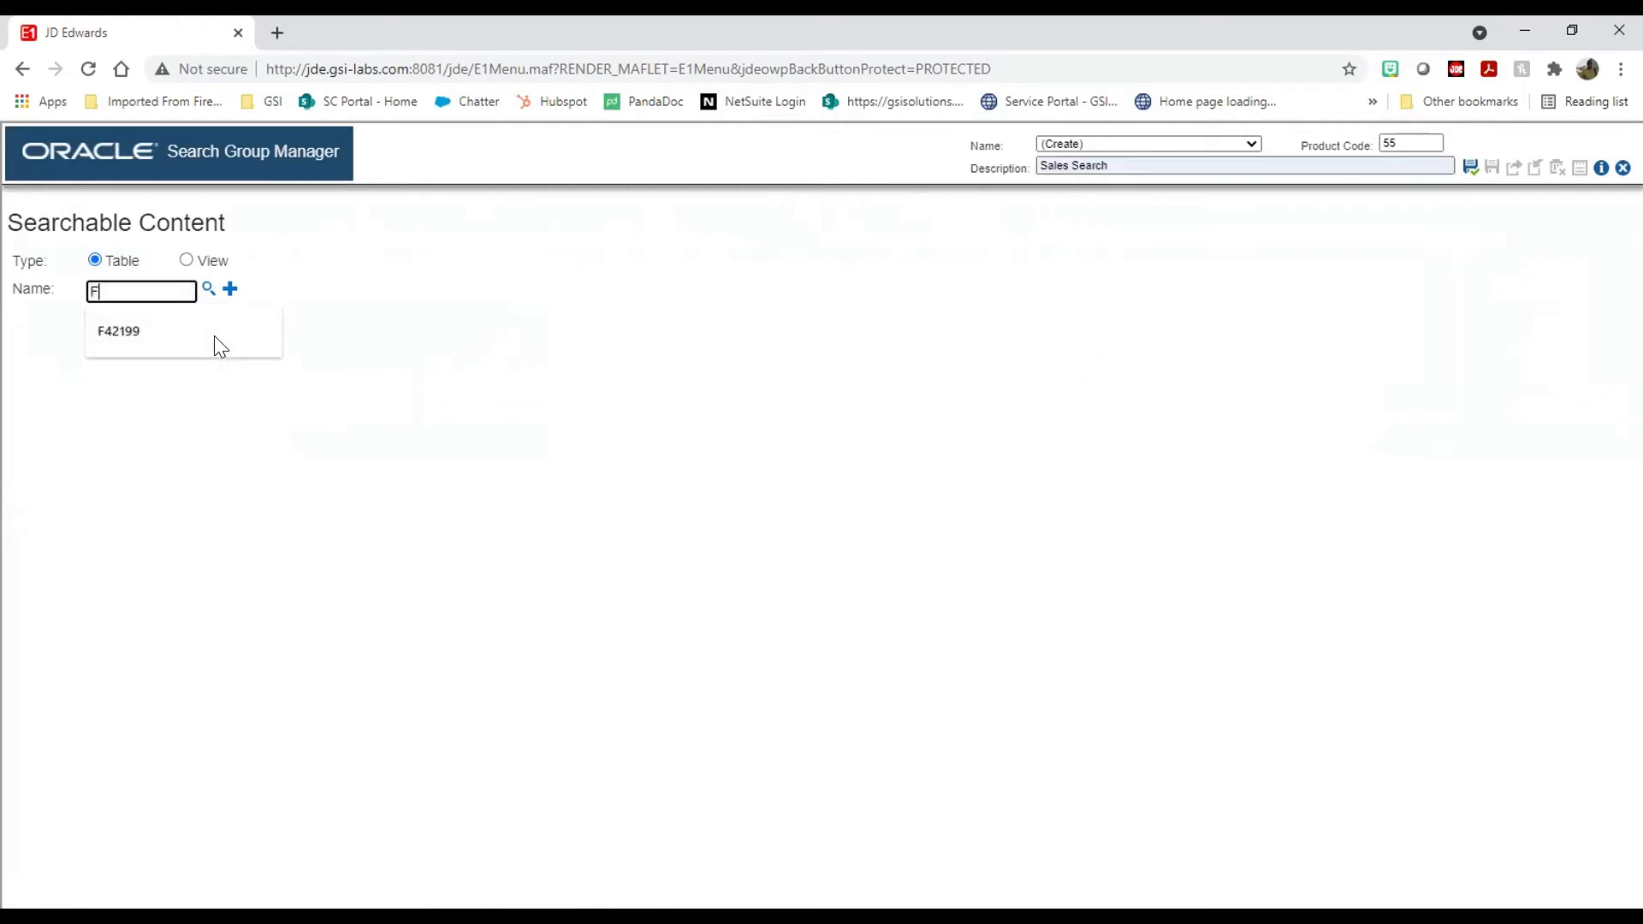
pyautogui.write('4211')
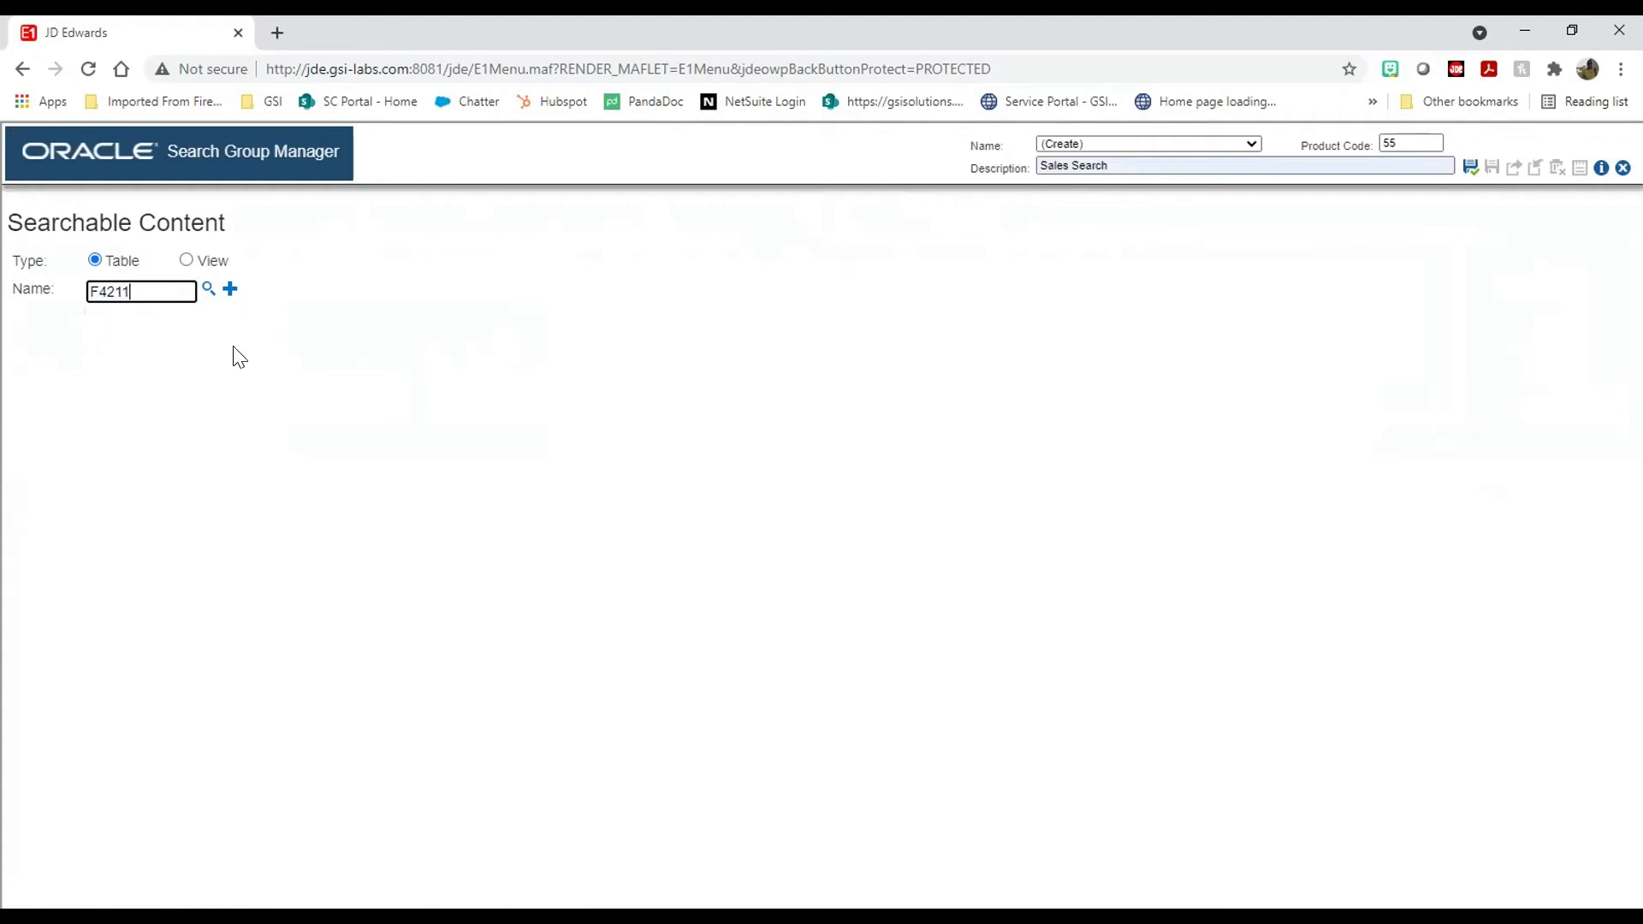
pyautogui.click(228, 289)
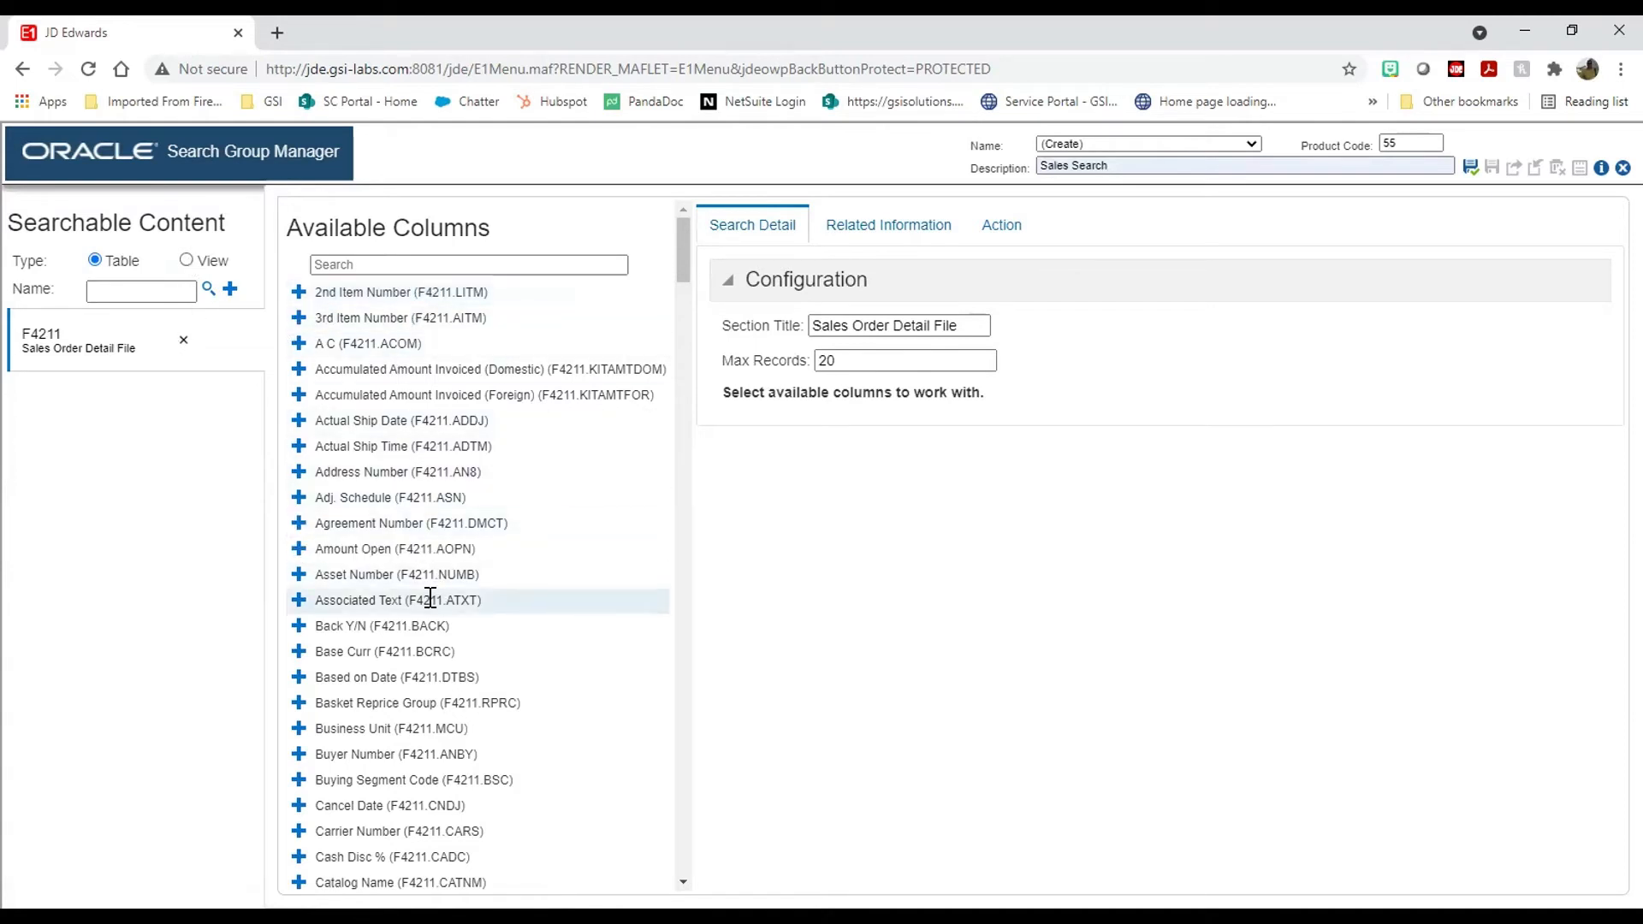
# Step: Add 2nd Item Number and Address Number (an8) to the selected columns
pyautogui.scroll(-7, 427, 603)
pyautogui.scroll(-2, 422, 611)
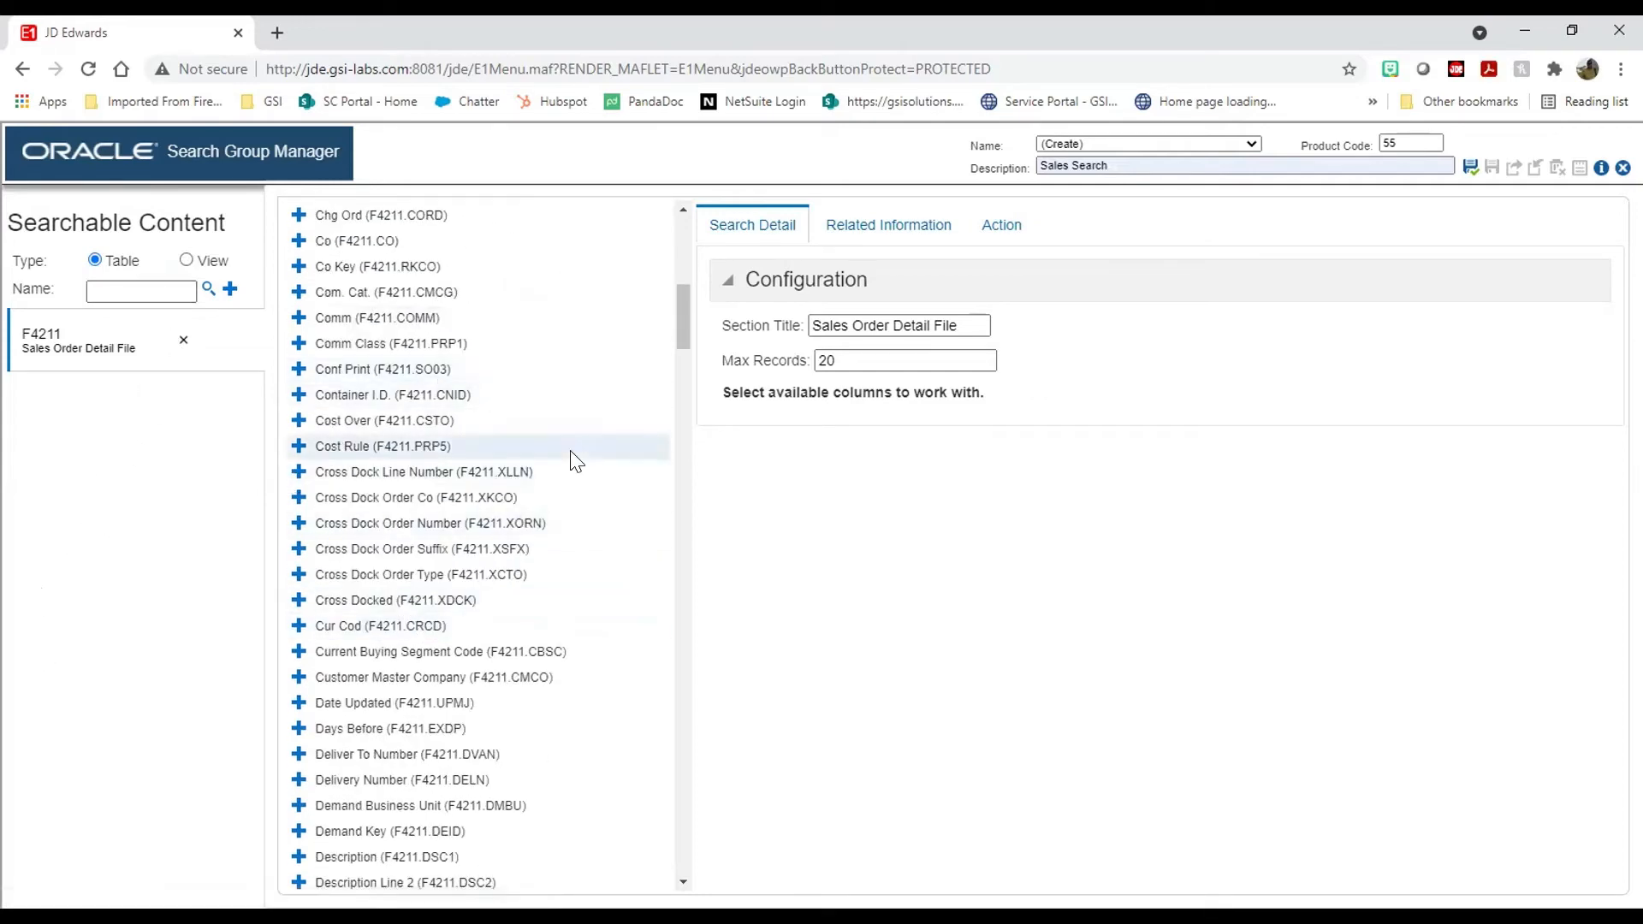
pyautogui.scroll(10, 511, 398)
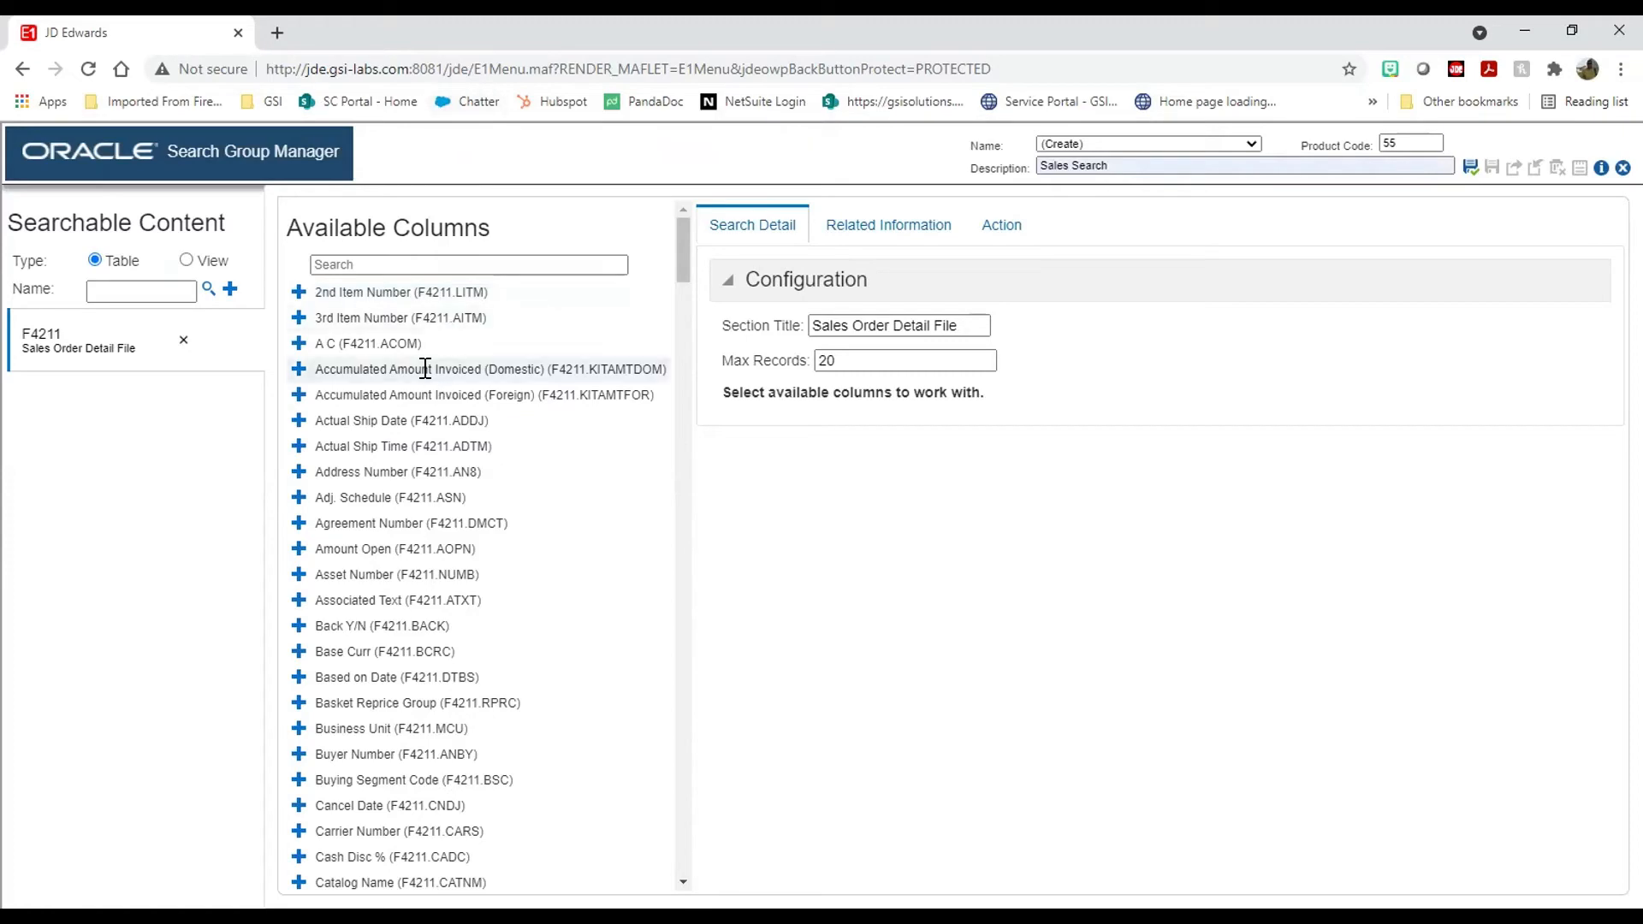
pyautogui.scroll(-3, 419, 411)
pyautogui.scroll(3, 295, 675)
pyautogui.click(299, 292)
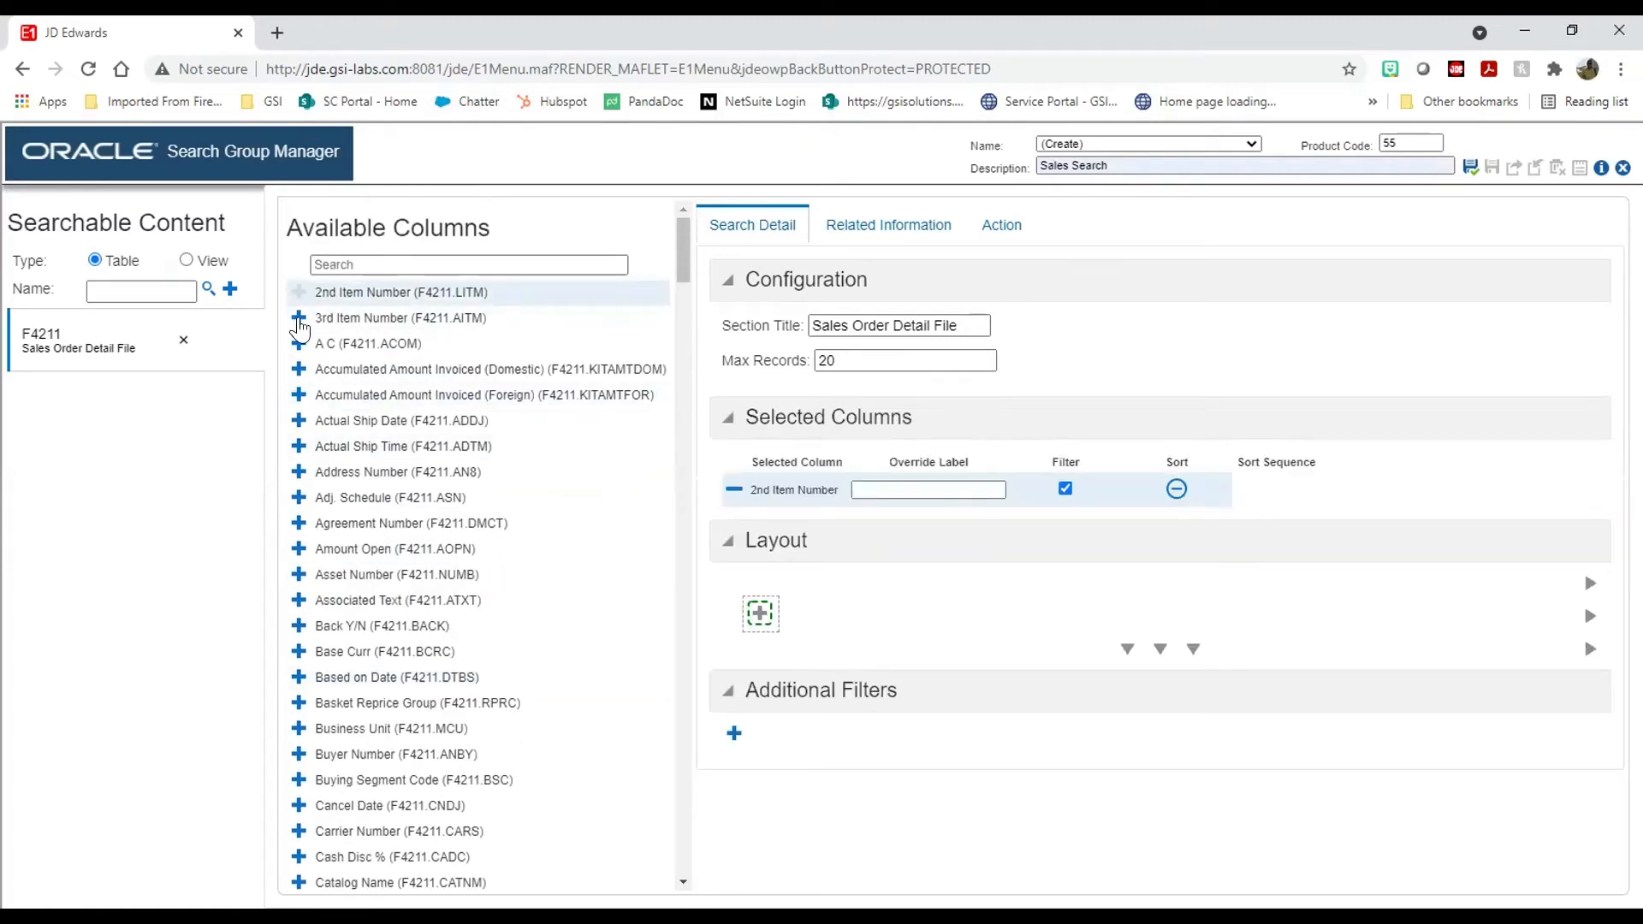
pyautogui.click(360, 257)
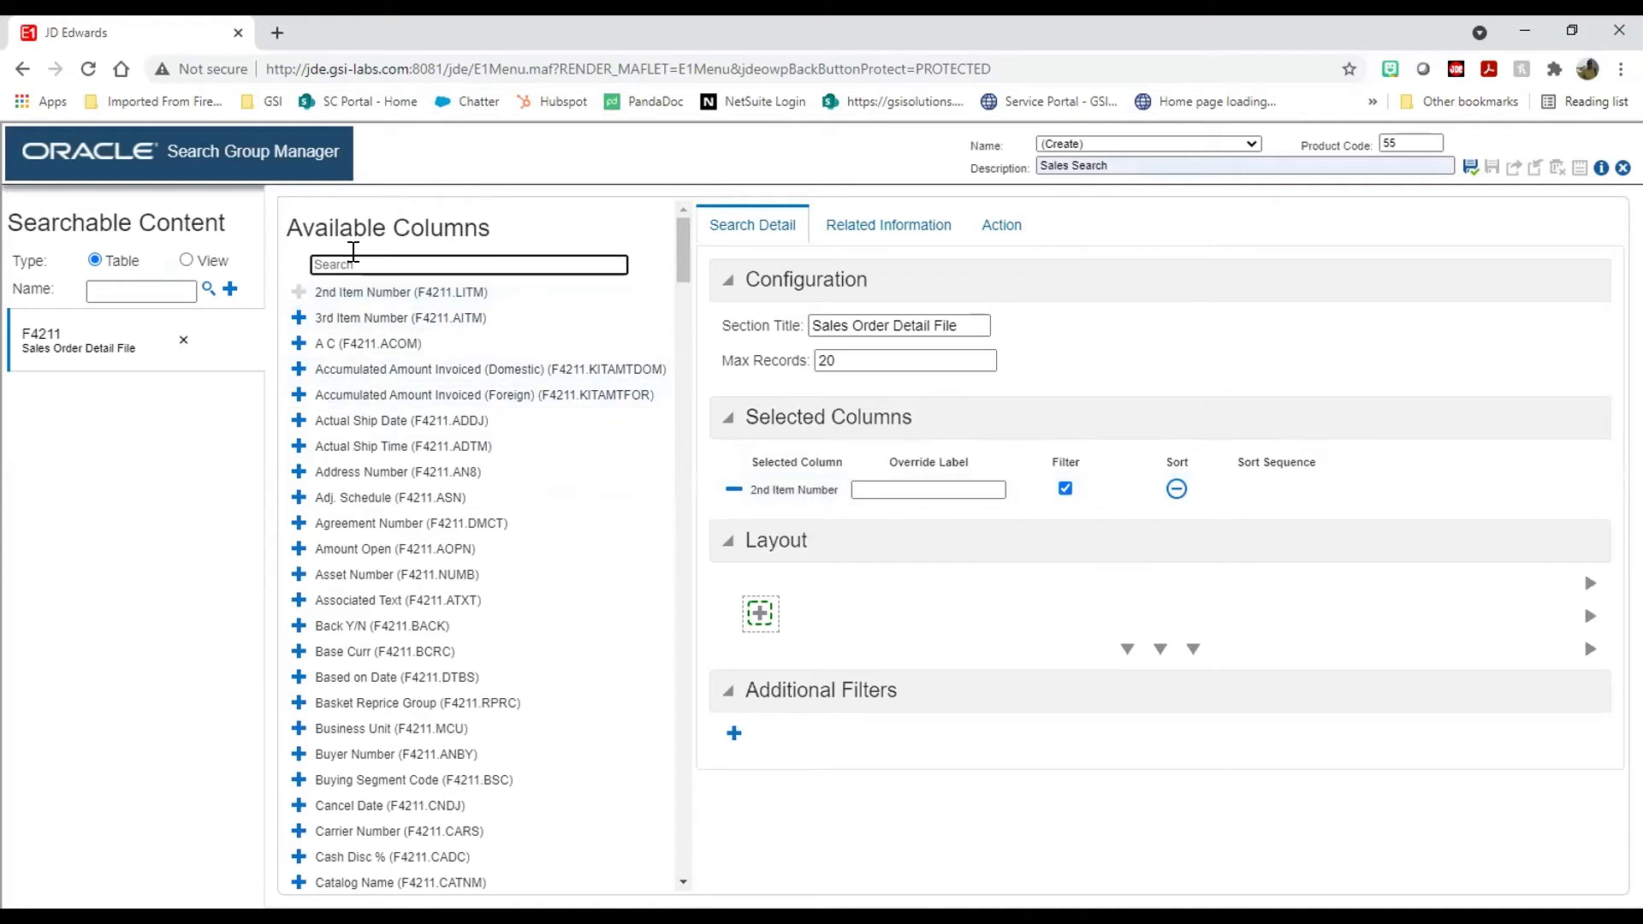
pyautogui.write('an8')
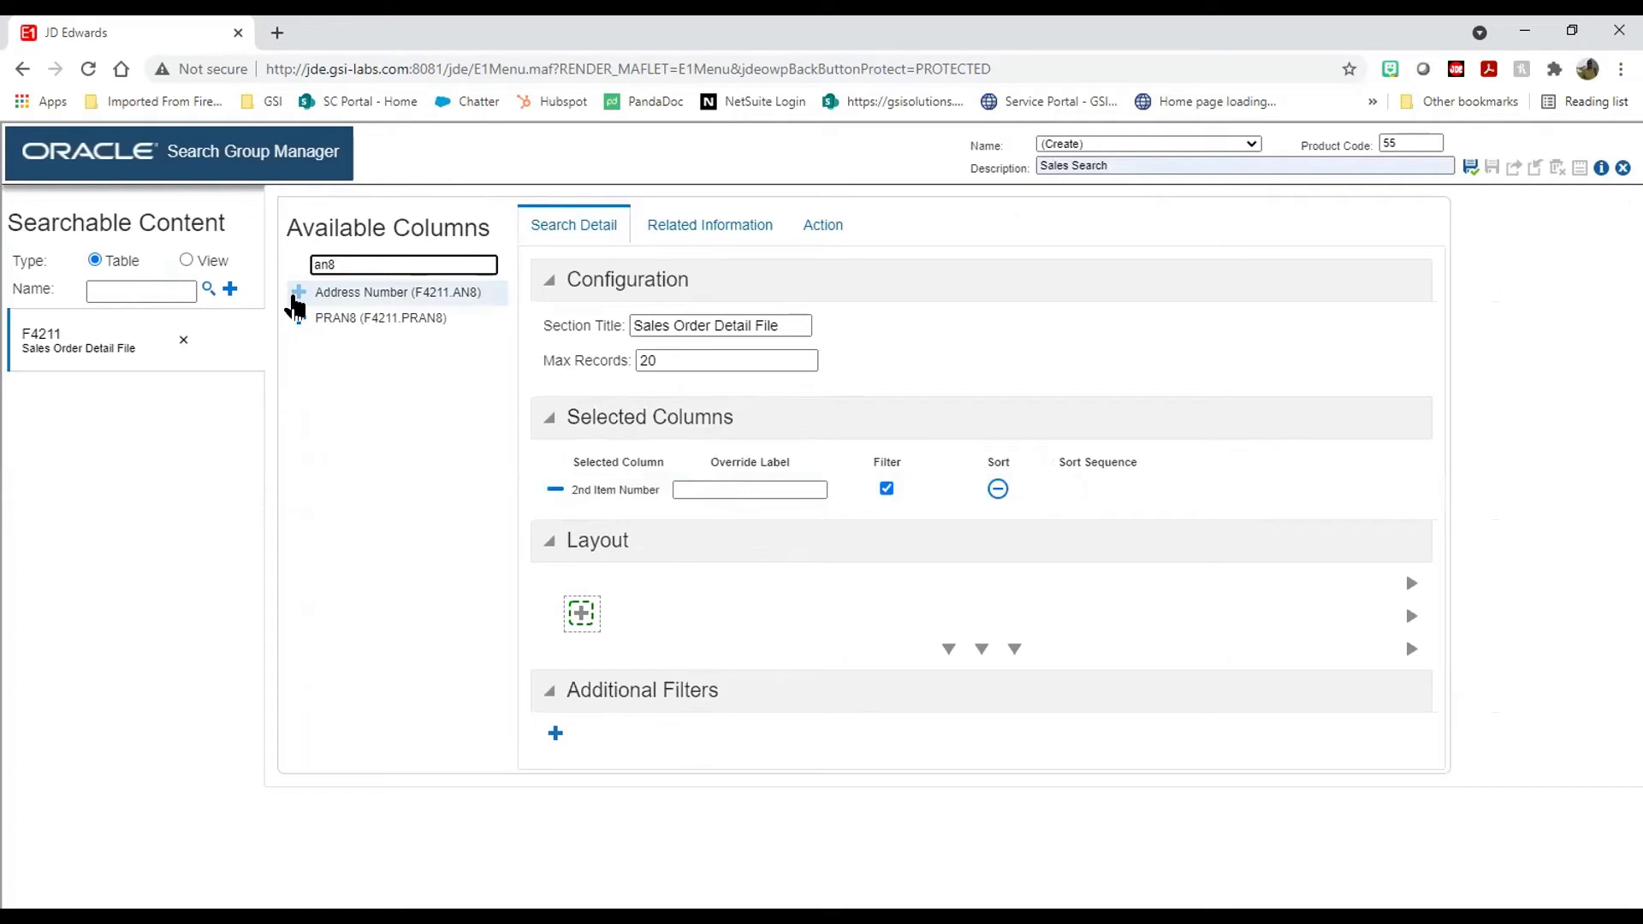
pyautogui.click(296, 293)
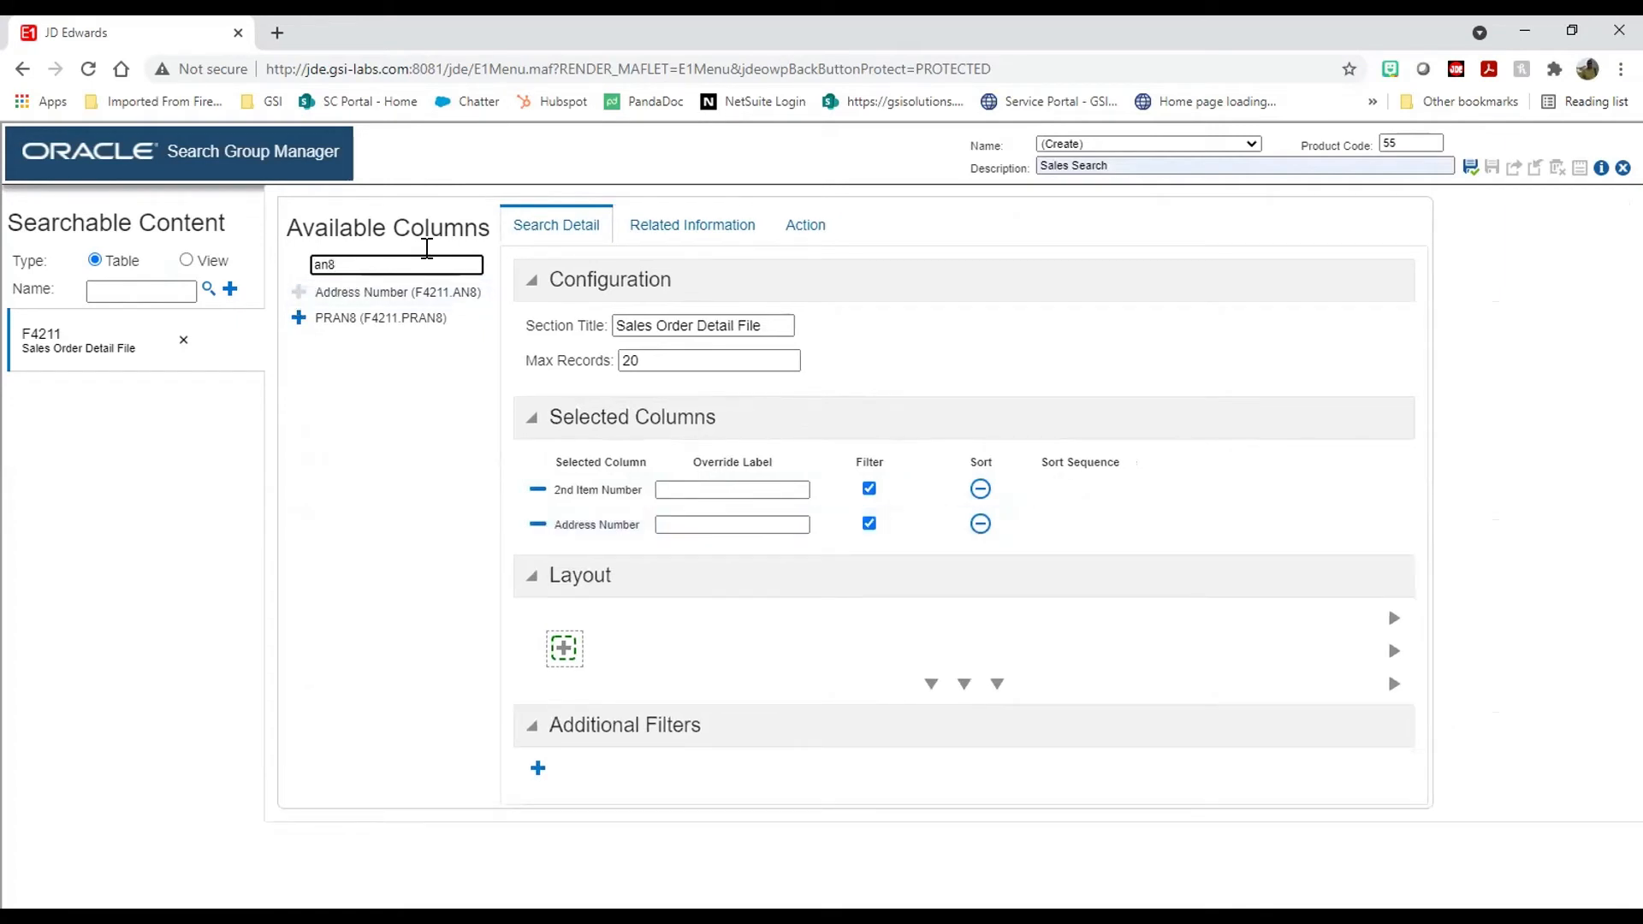
# Step: Add Order Number (doco), Document Number (doc) and Business Unit (mcu), then clear the filter
pyautogui.press('BackSpace')
pyautogui.press('BackSpace')
pyautogui.press('BackSpace')
pyautogui.write('do')
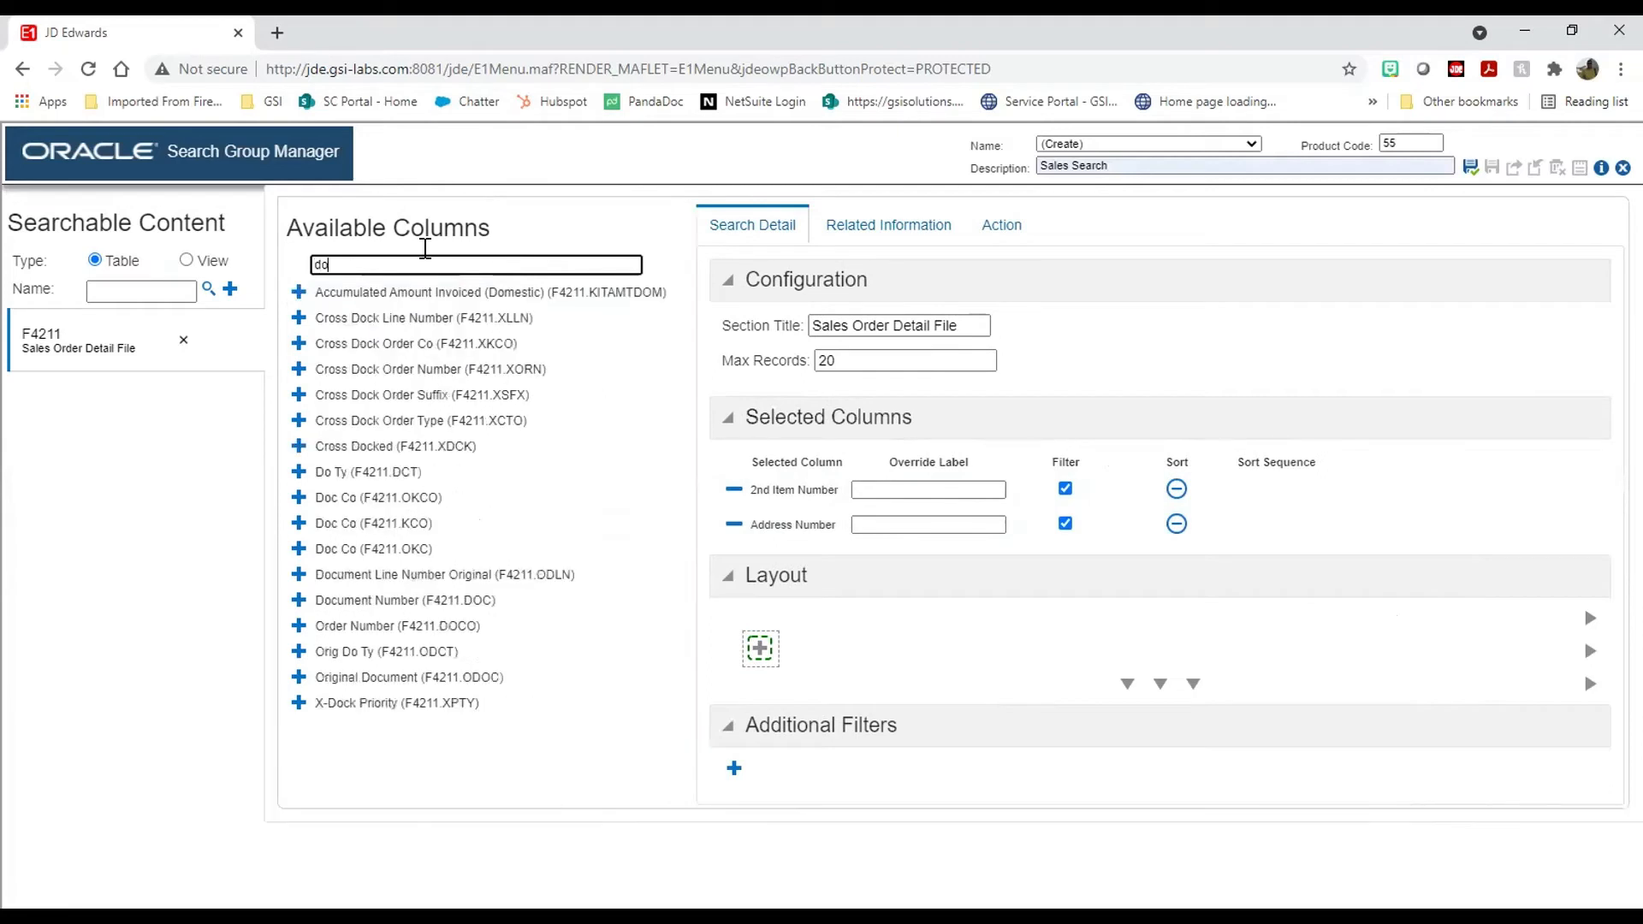
pyautogui.write('co')
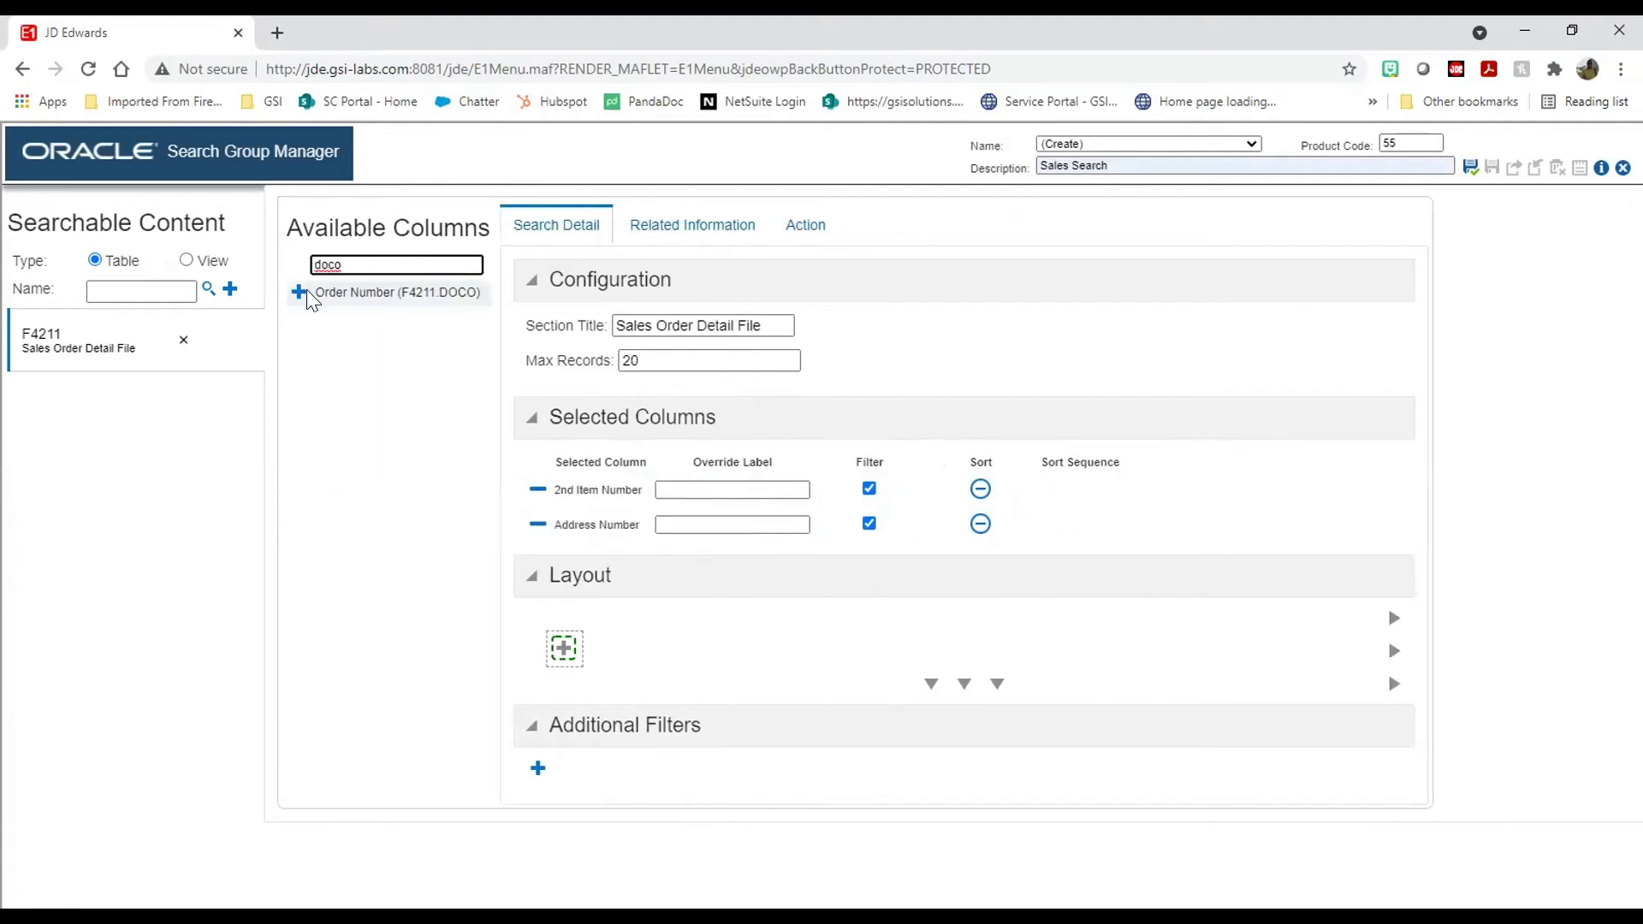
pyautogui.click(299, 293)
pyautogui.press('BackSpace')
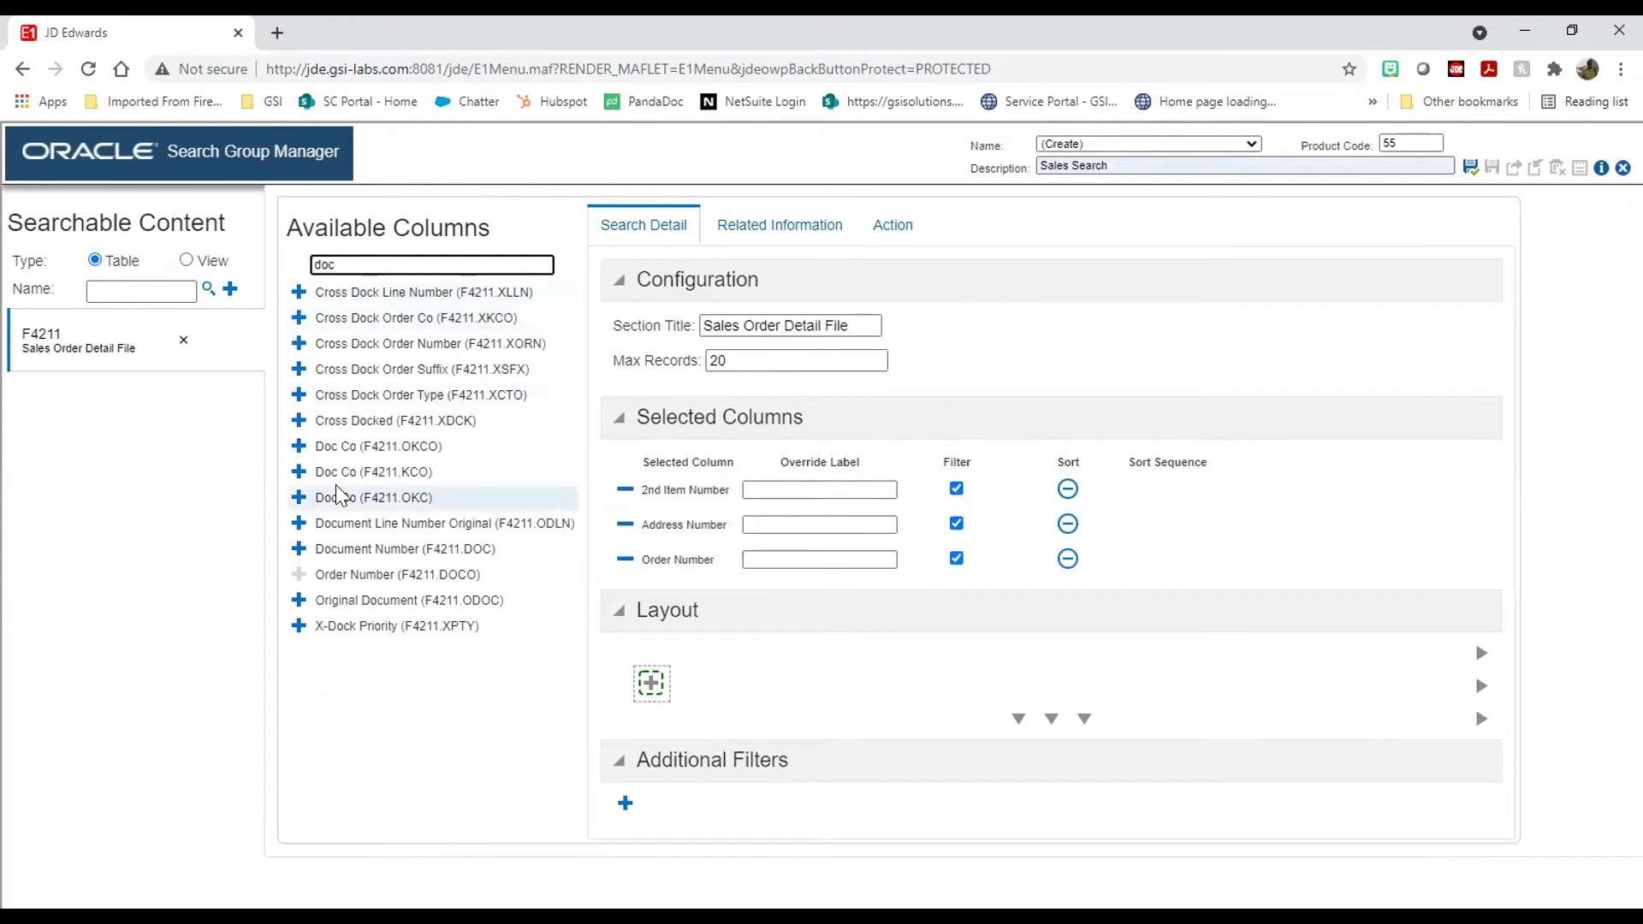
pyautogui.click(299, 552)
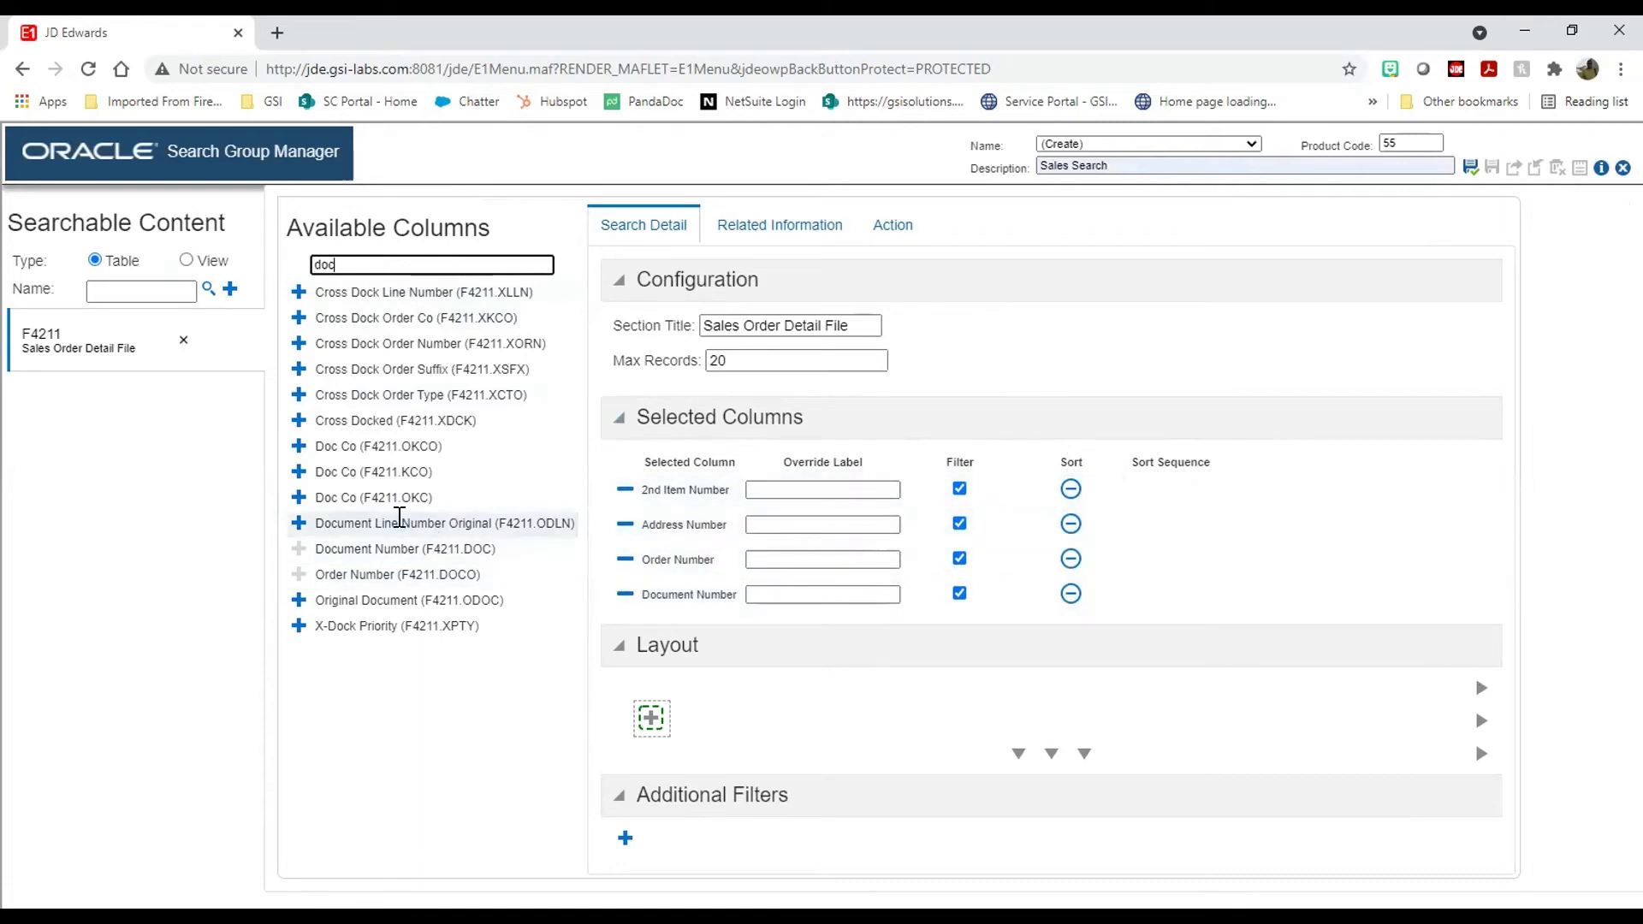
pyautogui.doubleClick(347, 262)
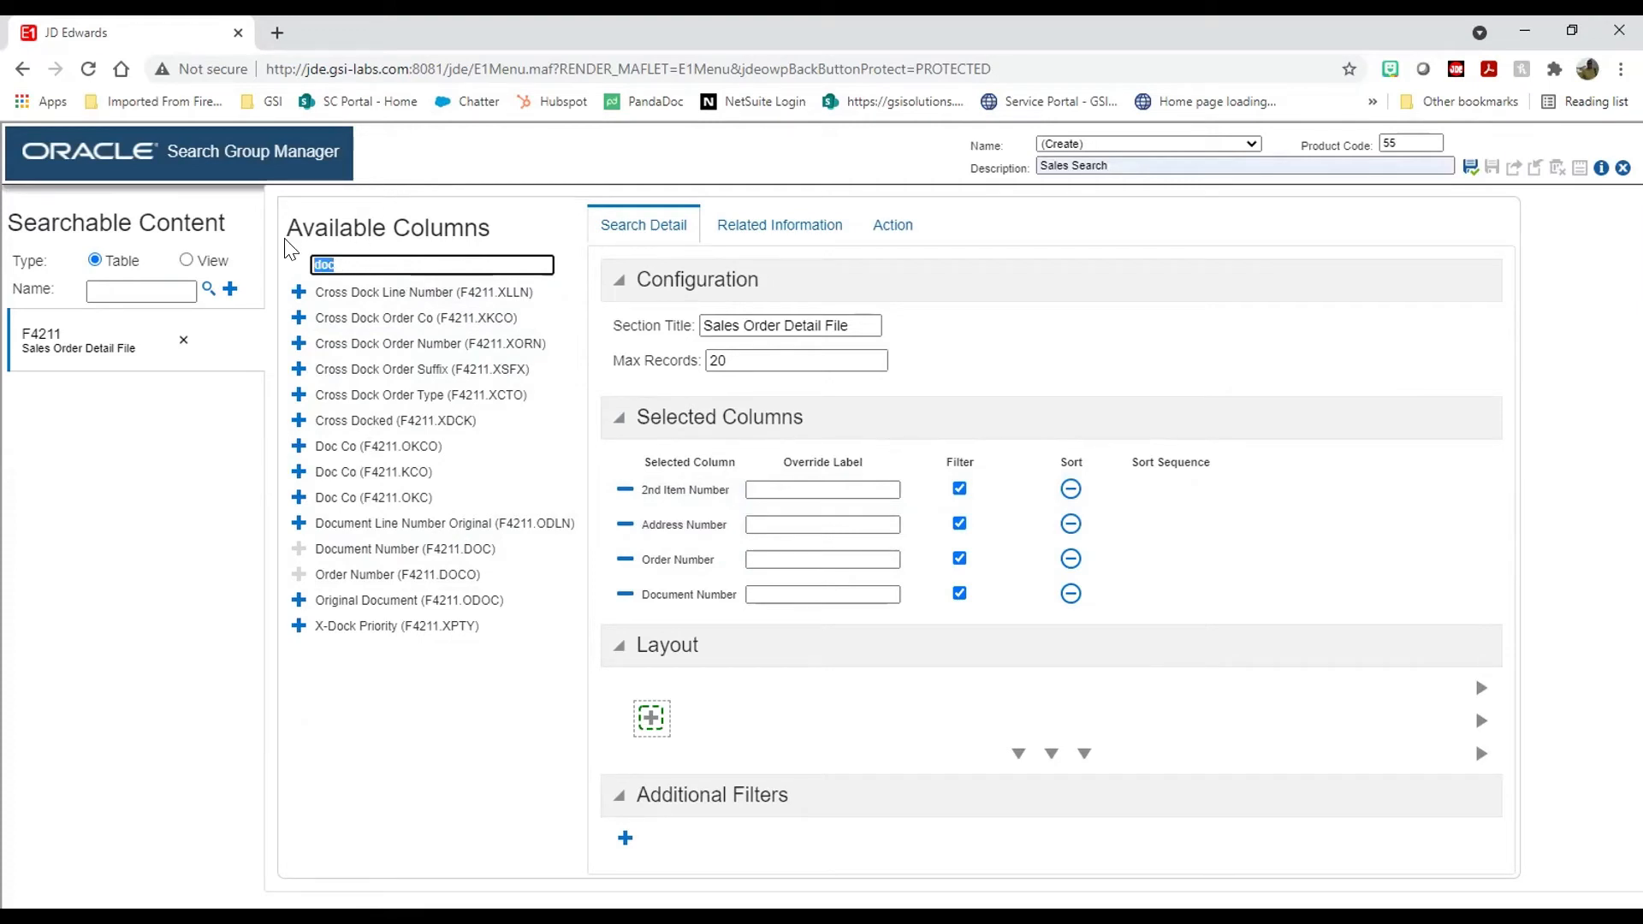
pyautogui.write('mcu')
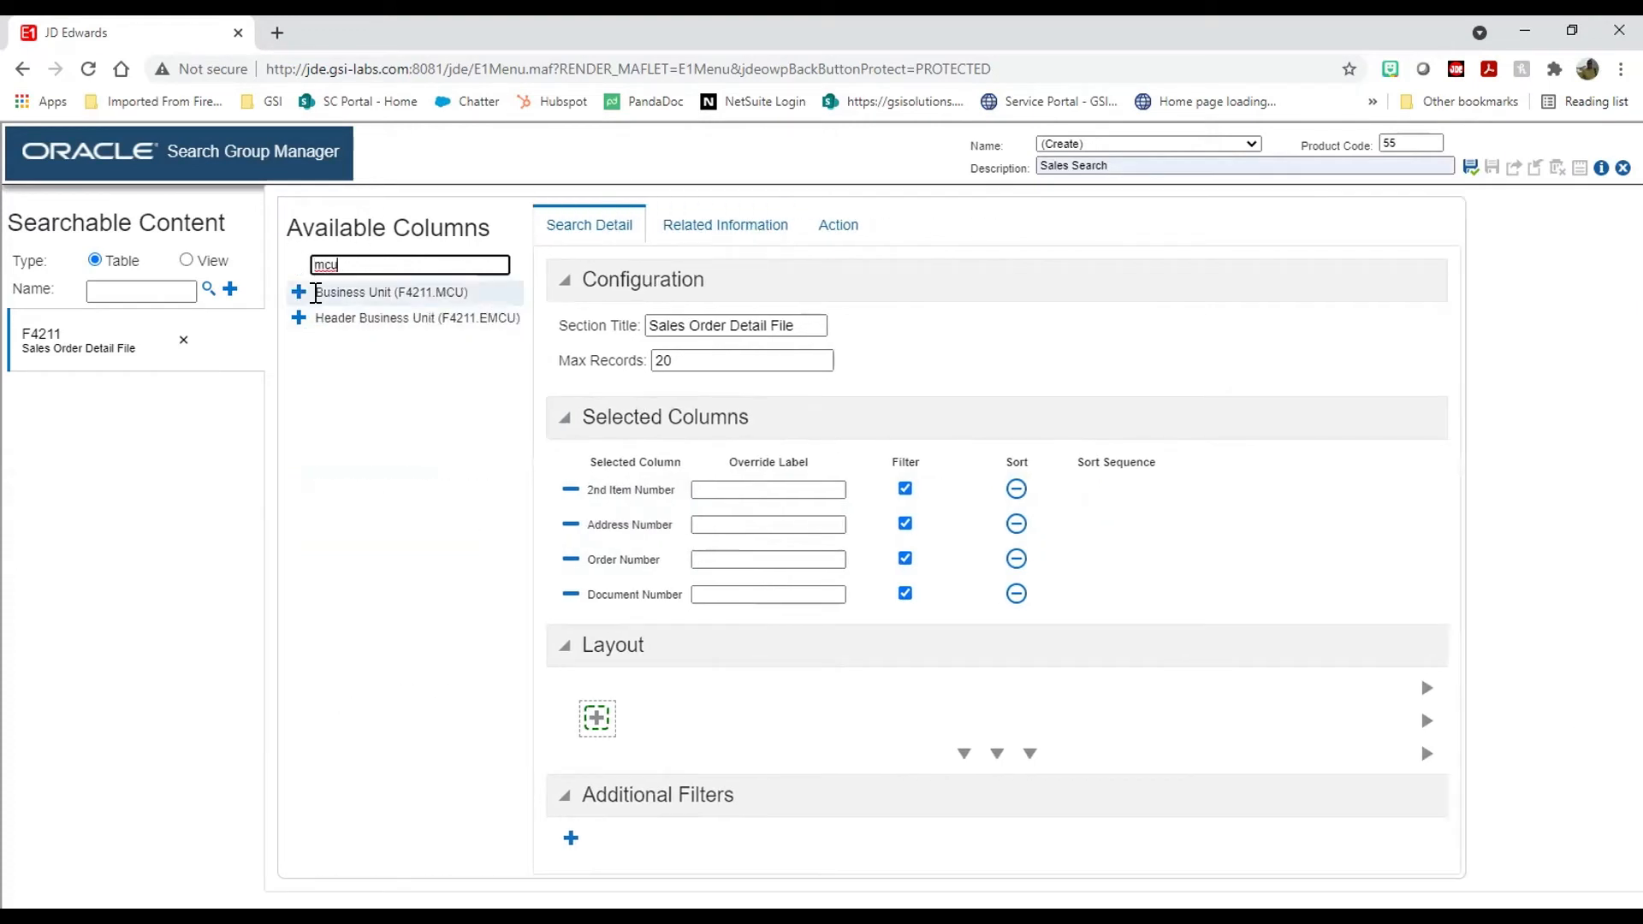
pyautogui.click(299, 291)
pyautogui.moveTo(341, 264); pyautogui.dragTo(288, 248)
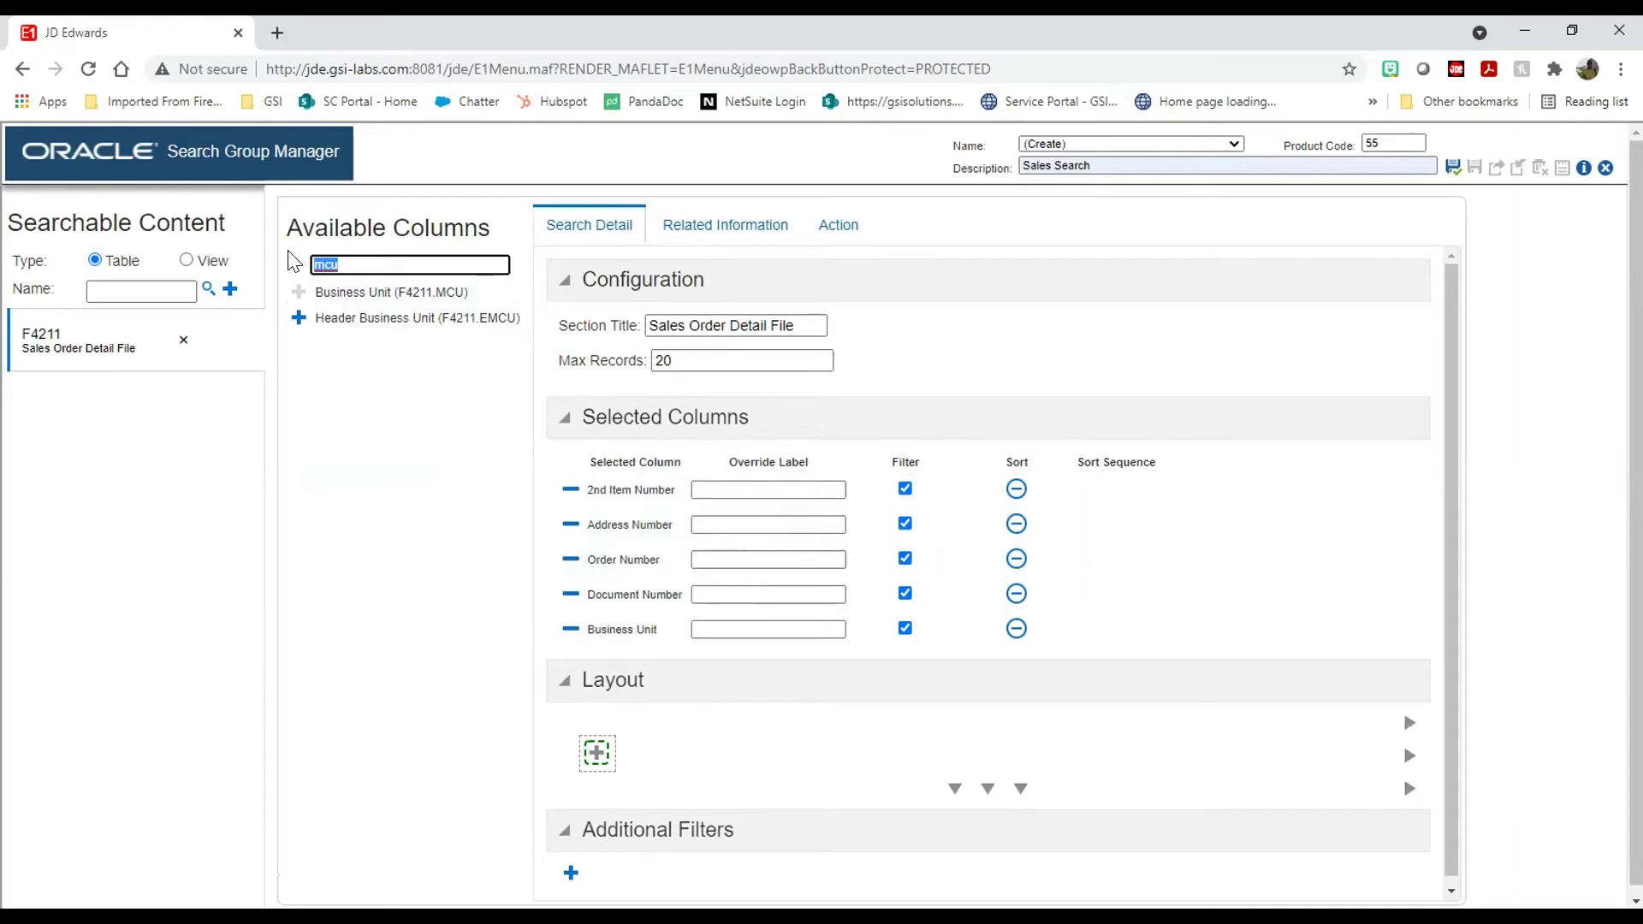
pyautogui.press('BackSpace')
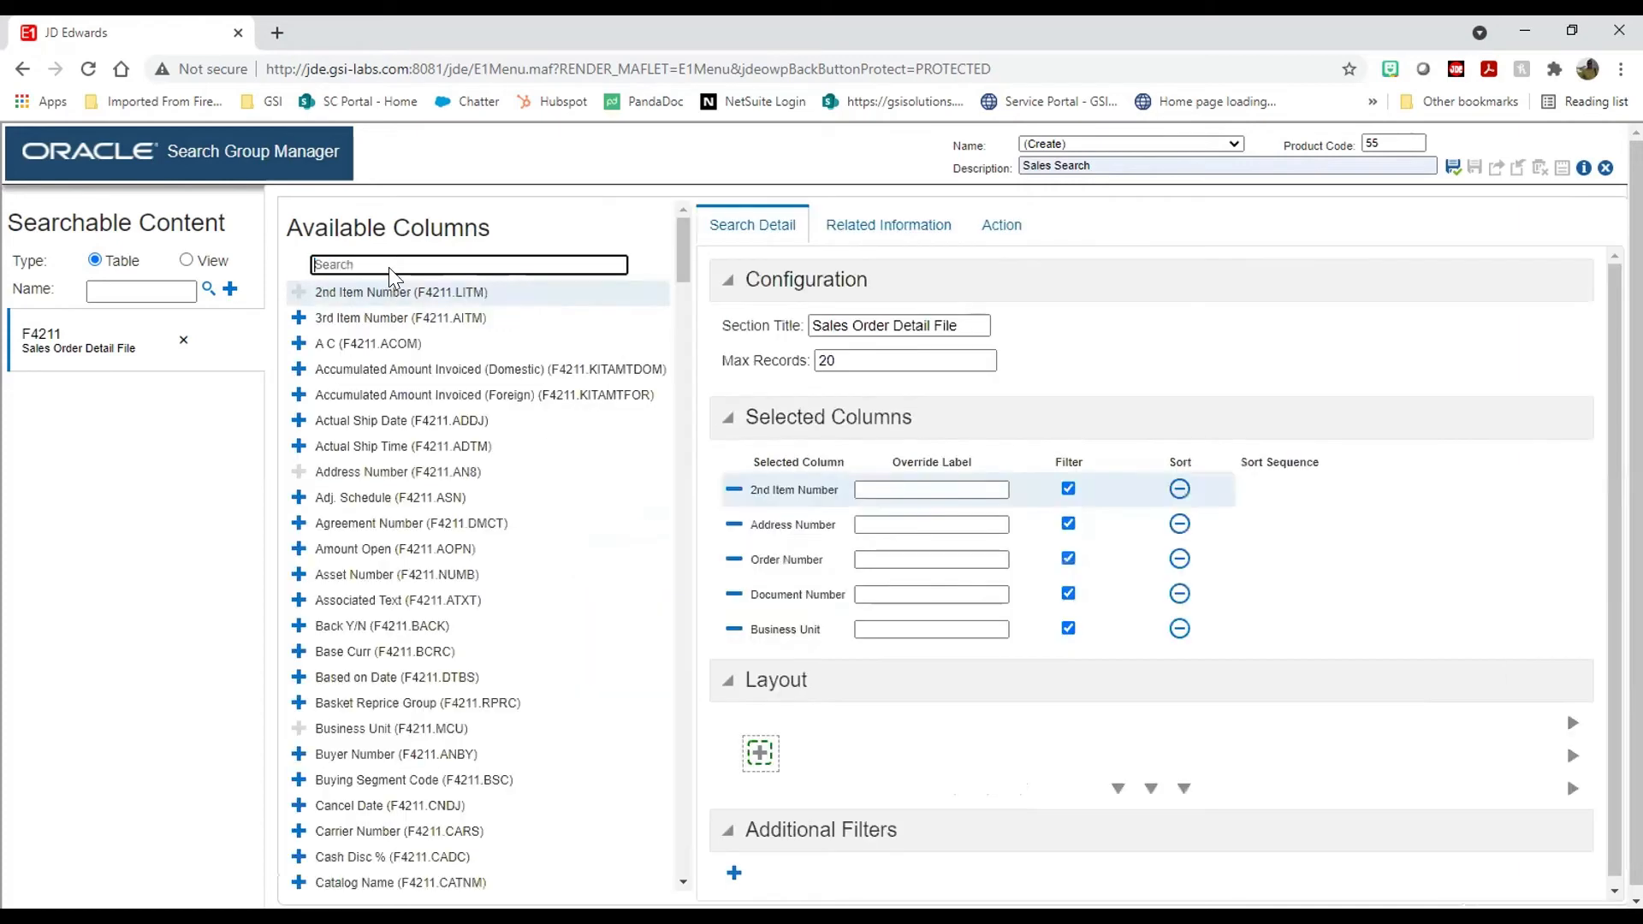
# Step: Add Quantity Shipped and Unit Price to the selected columns
pyautogui.scroll(-20, 499, 526)
pyautogui.scroll(-20, 499, 526)
pyautogui.scroll(5, 495, 524)
pyautogui.scroll(3, 494, 515)
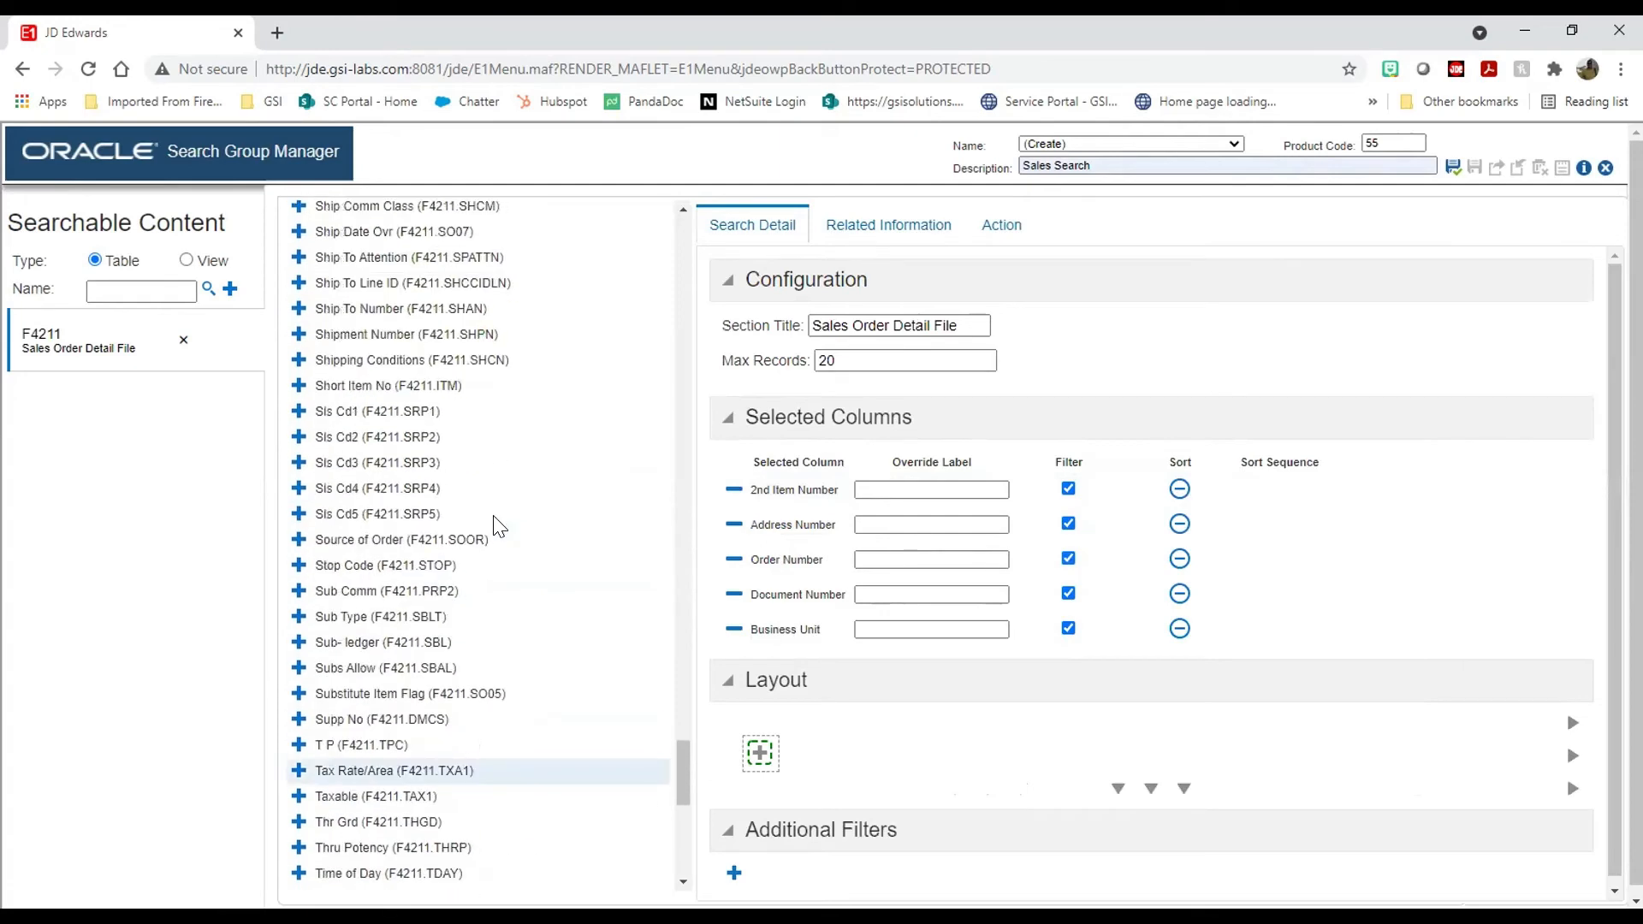
pyautogui.scroll(3, 493, 523)
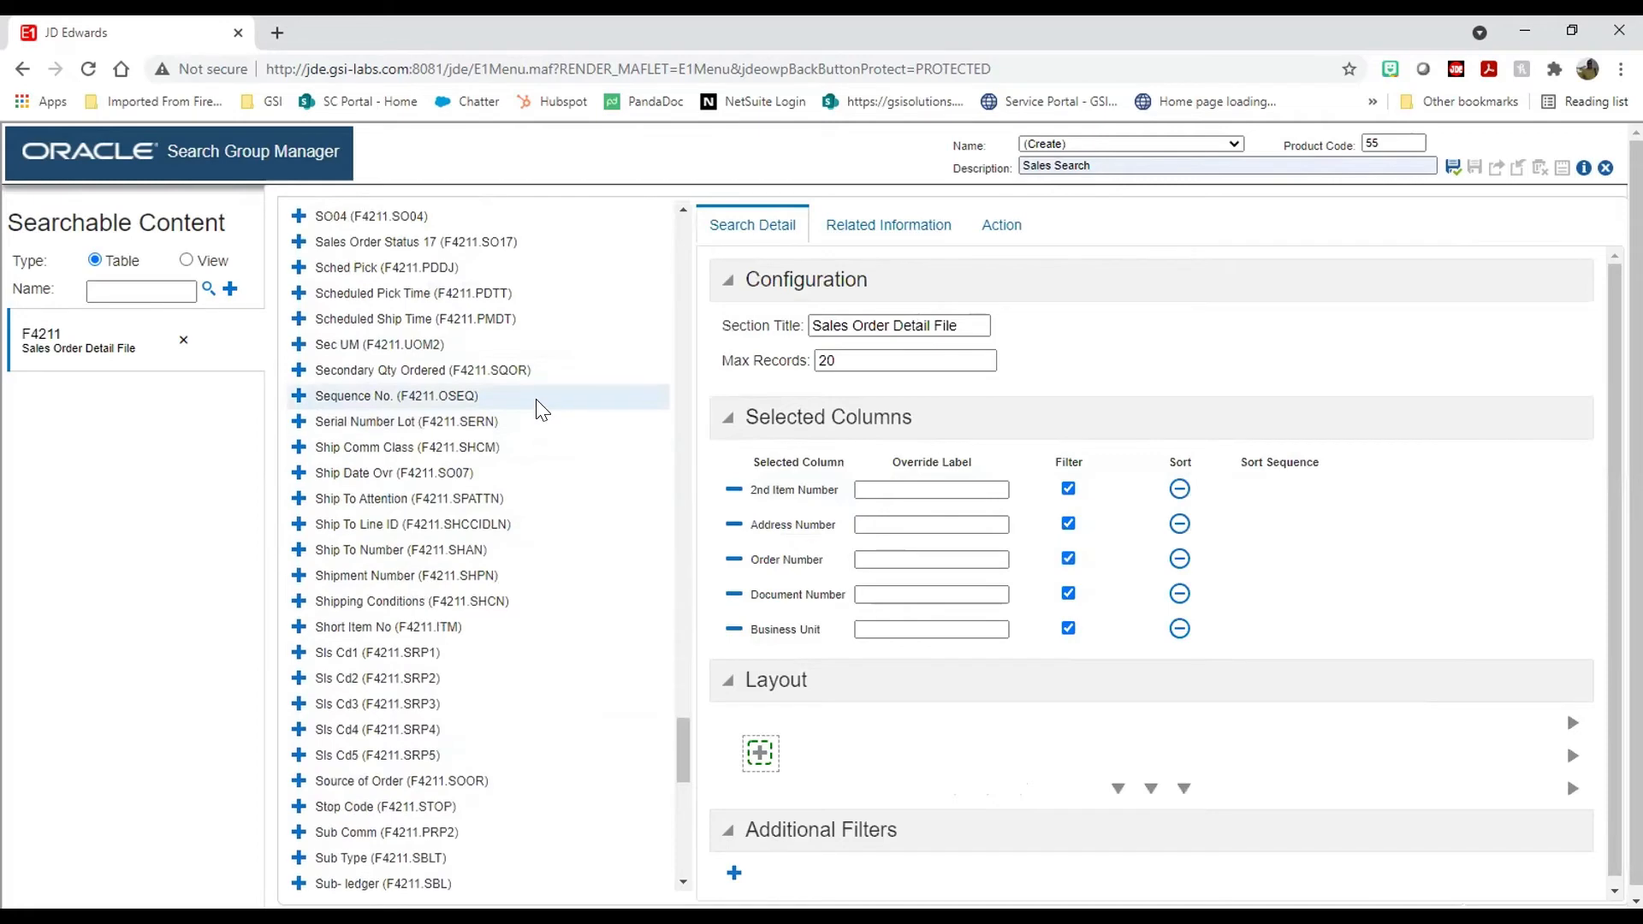
pyautogui.scroll(12, 539, 409)
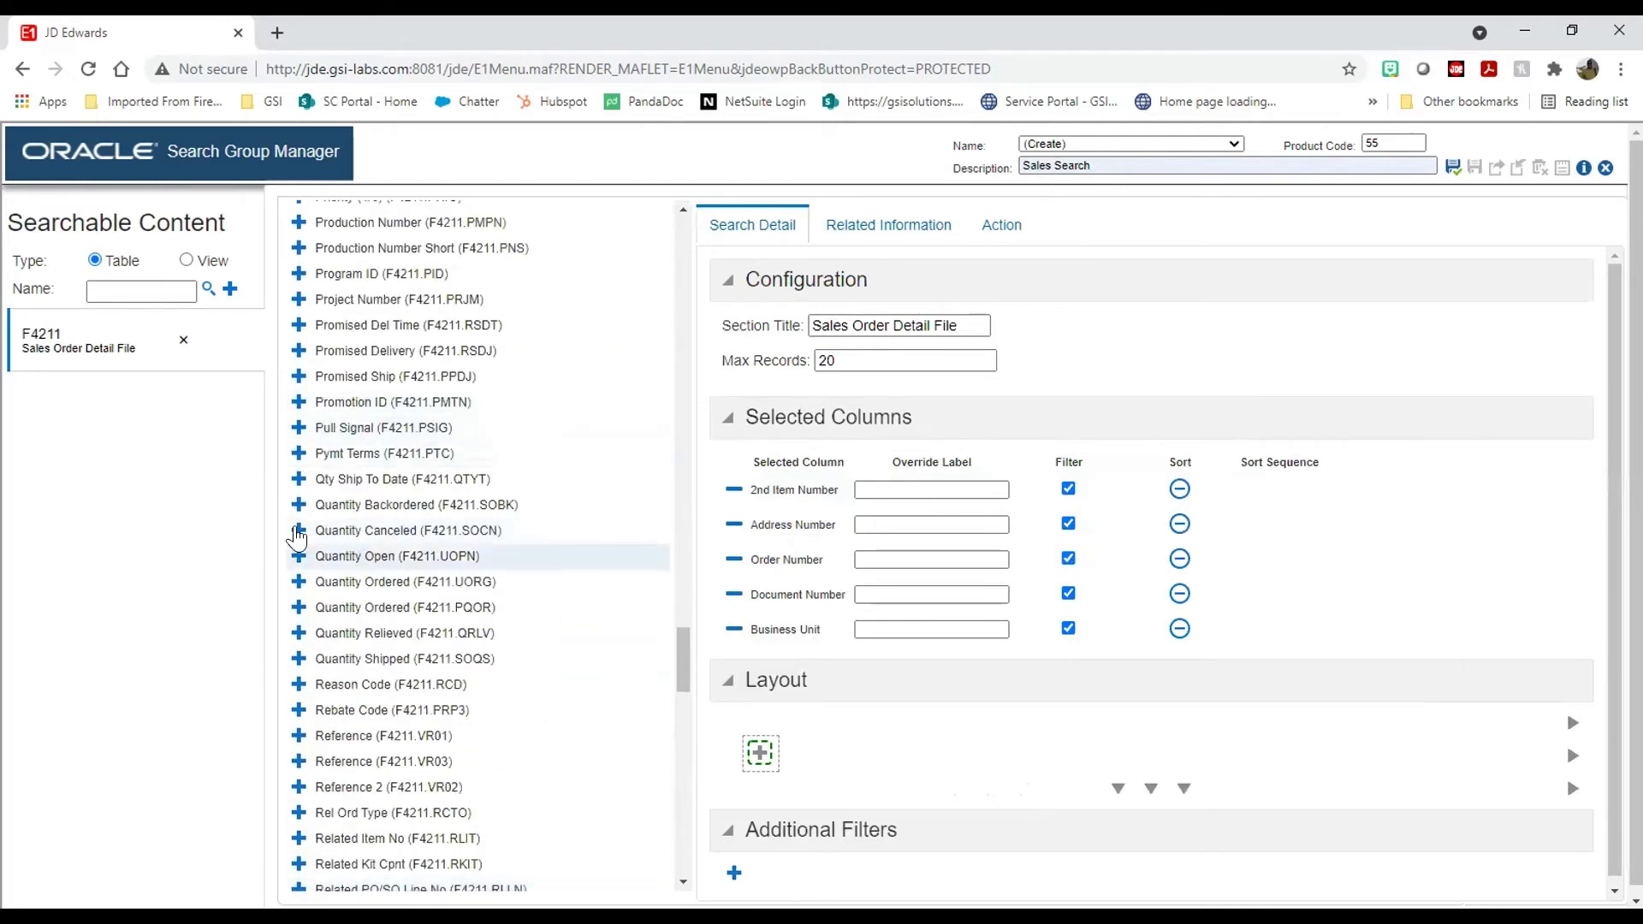
pyautogui.click(299, 659)
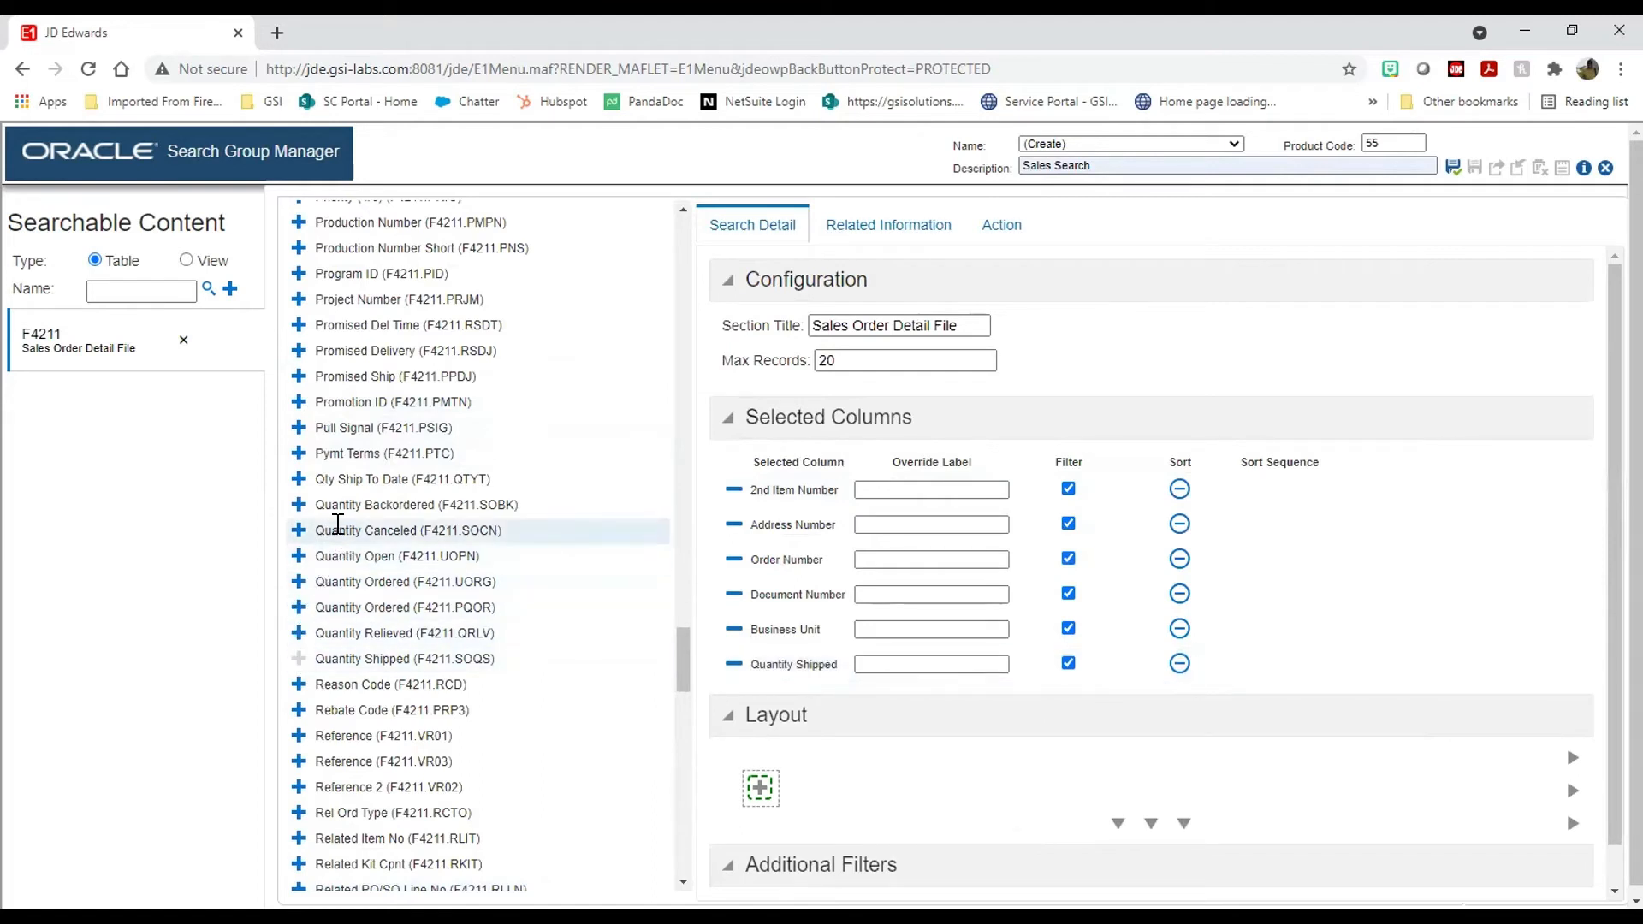
pyautogui.scroll(3, 332, 522)
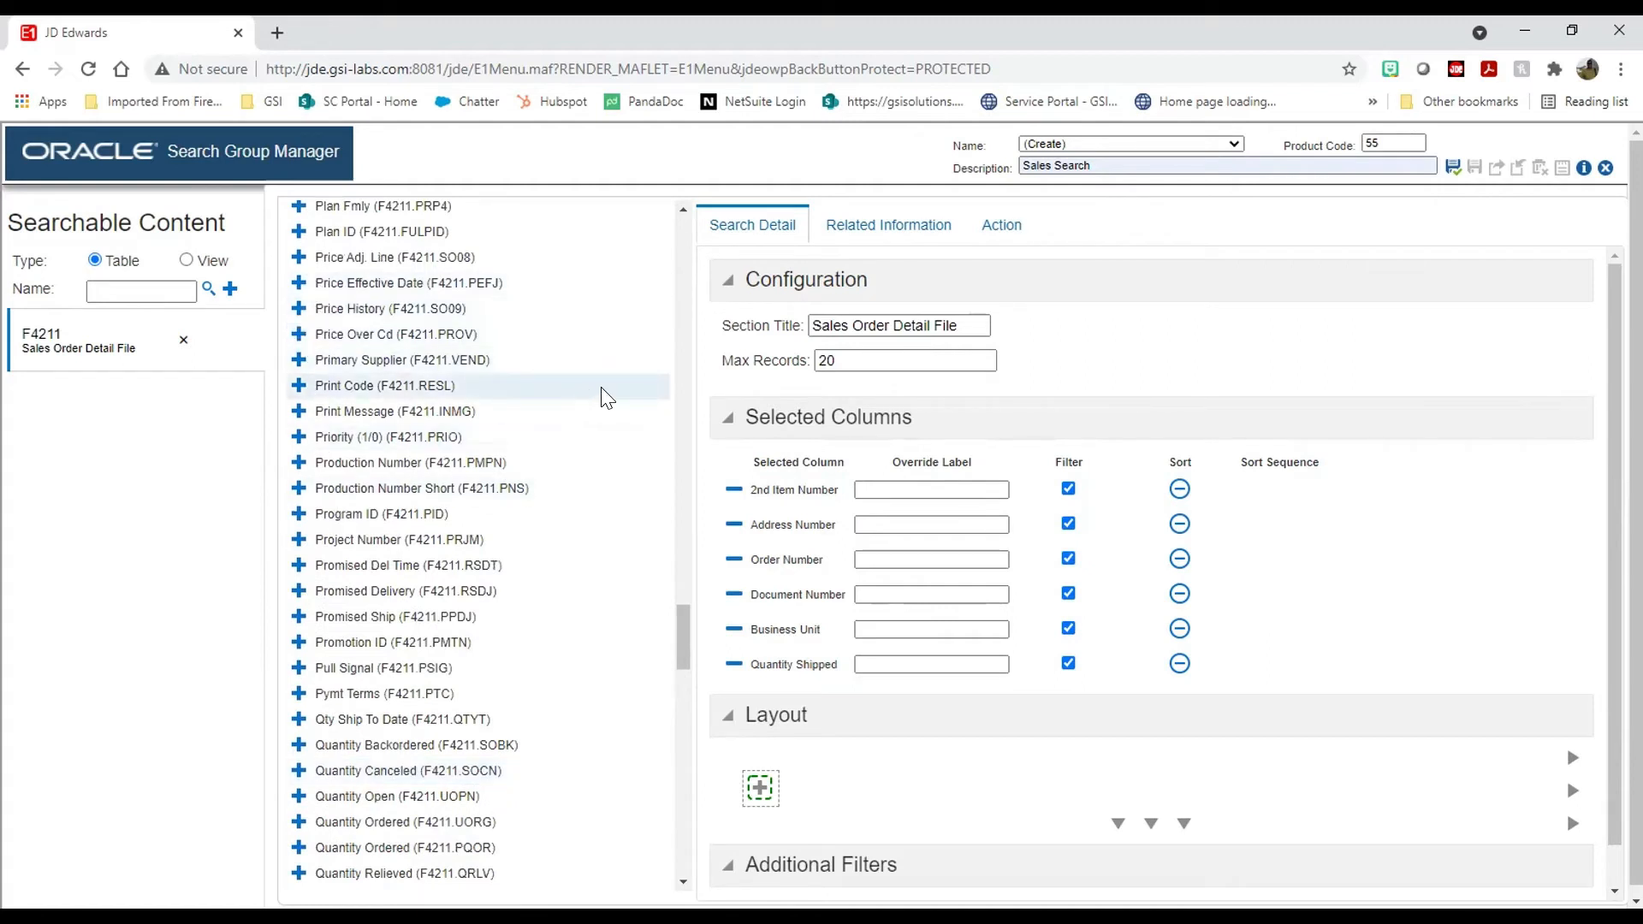
pyautogui.scroll(3, 606, 396)
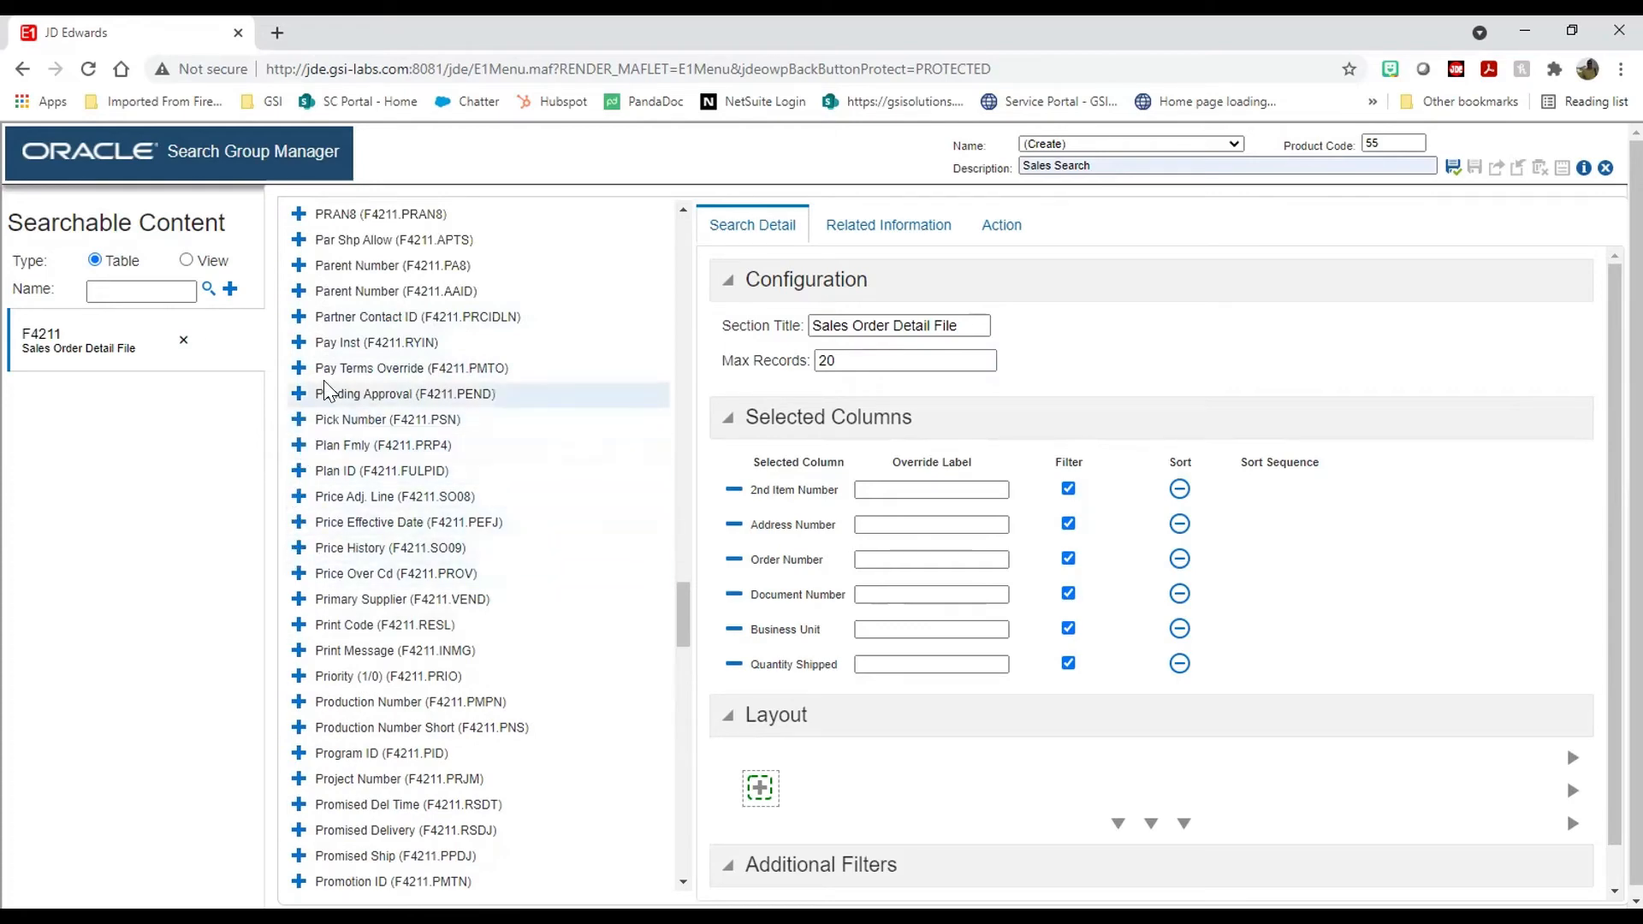
pyautogui.scroll(10, 328, 392)
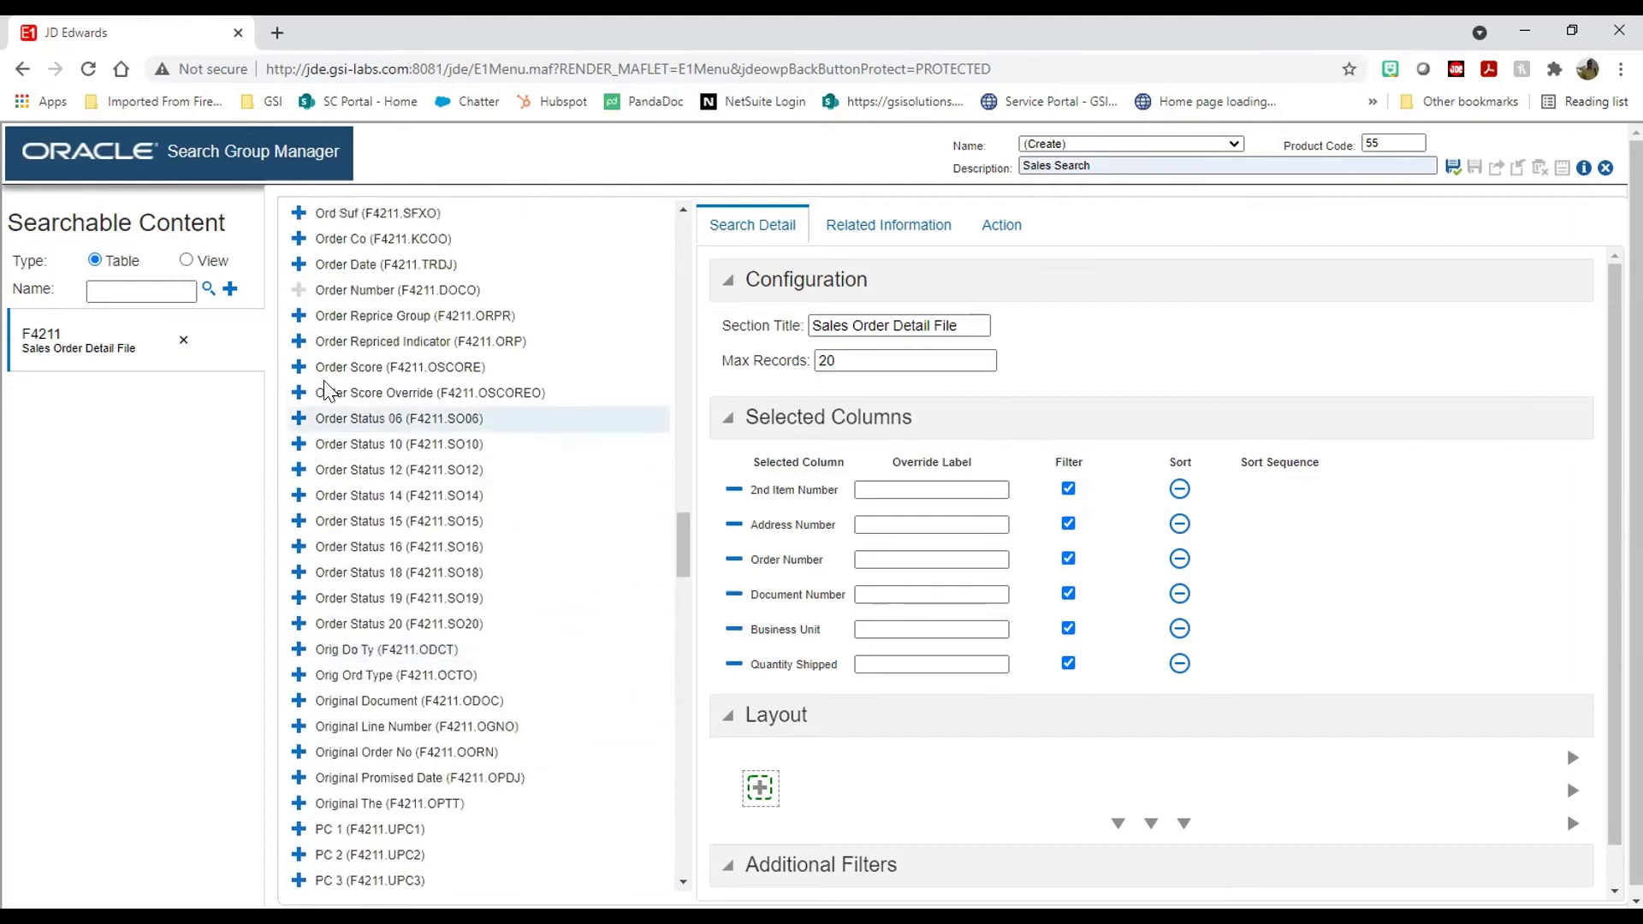
pyautogui.scroll(3, 325, 392)
pyautogui.scroll(-20, 325, 392)
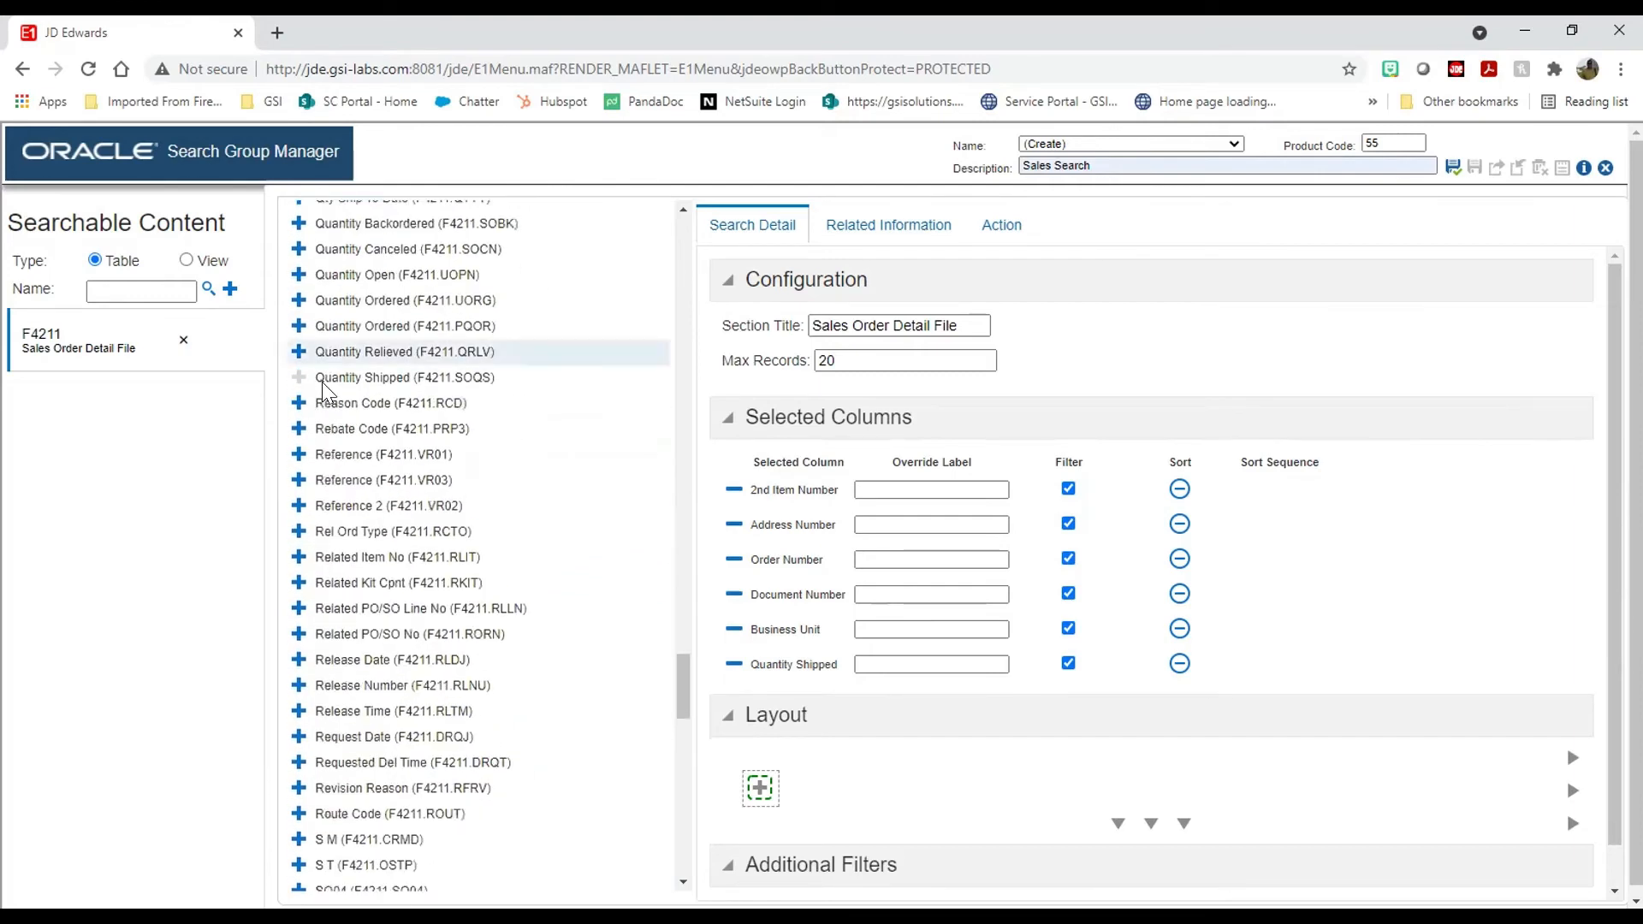
pyautogui.scroll(-5, 323, 389)
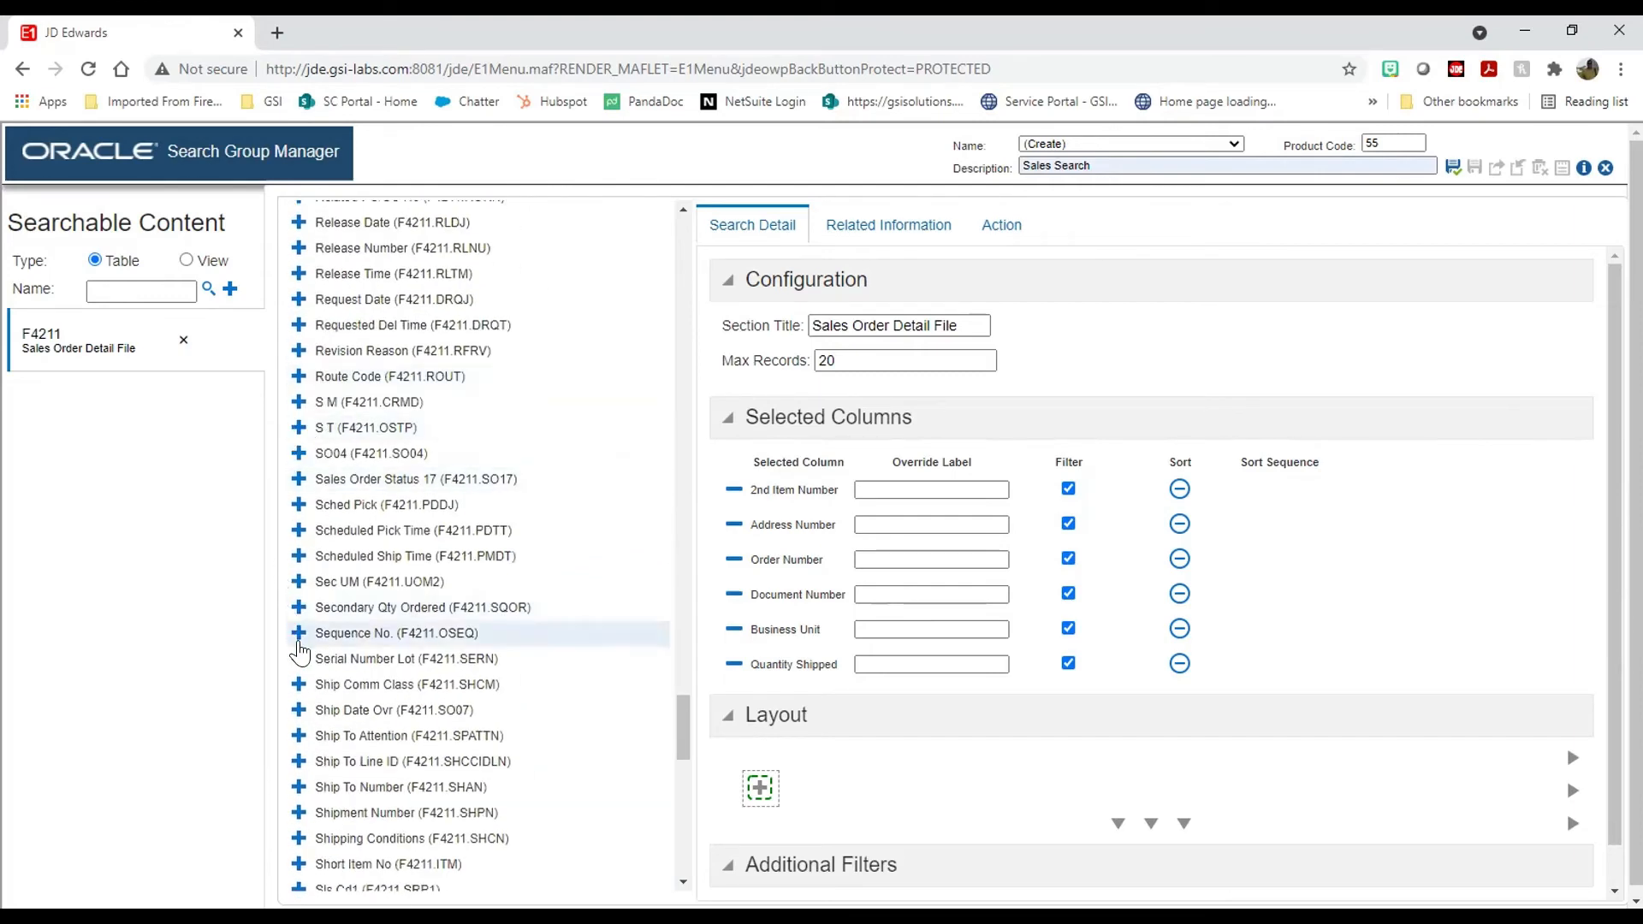
pyautogui.scroll(-6, 299, 651)
pyautogui.scroll(6, 304, 659)
pyautogui.scroll(-4, 306, 667)
pyautogui.scroll(-7, 306, 667)
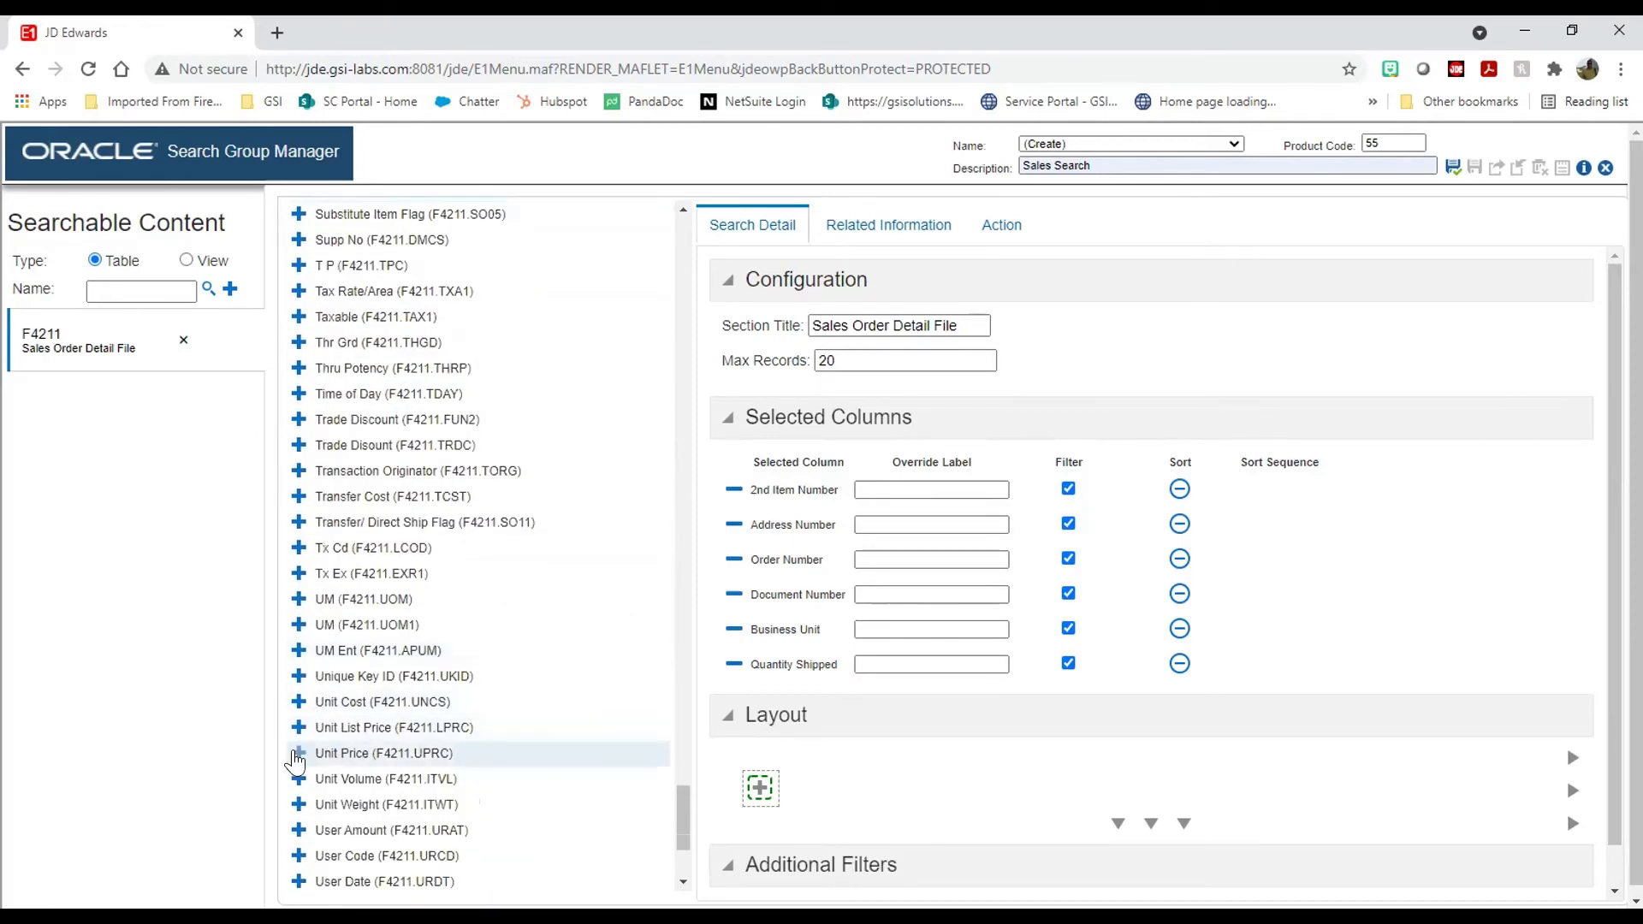
pyautogui.click(297, 757)
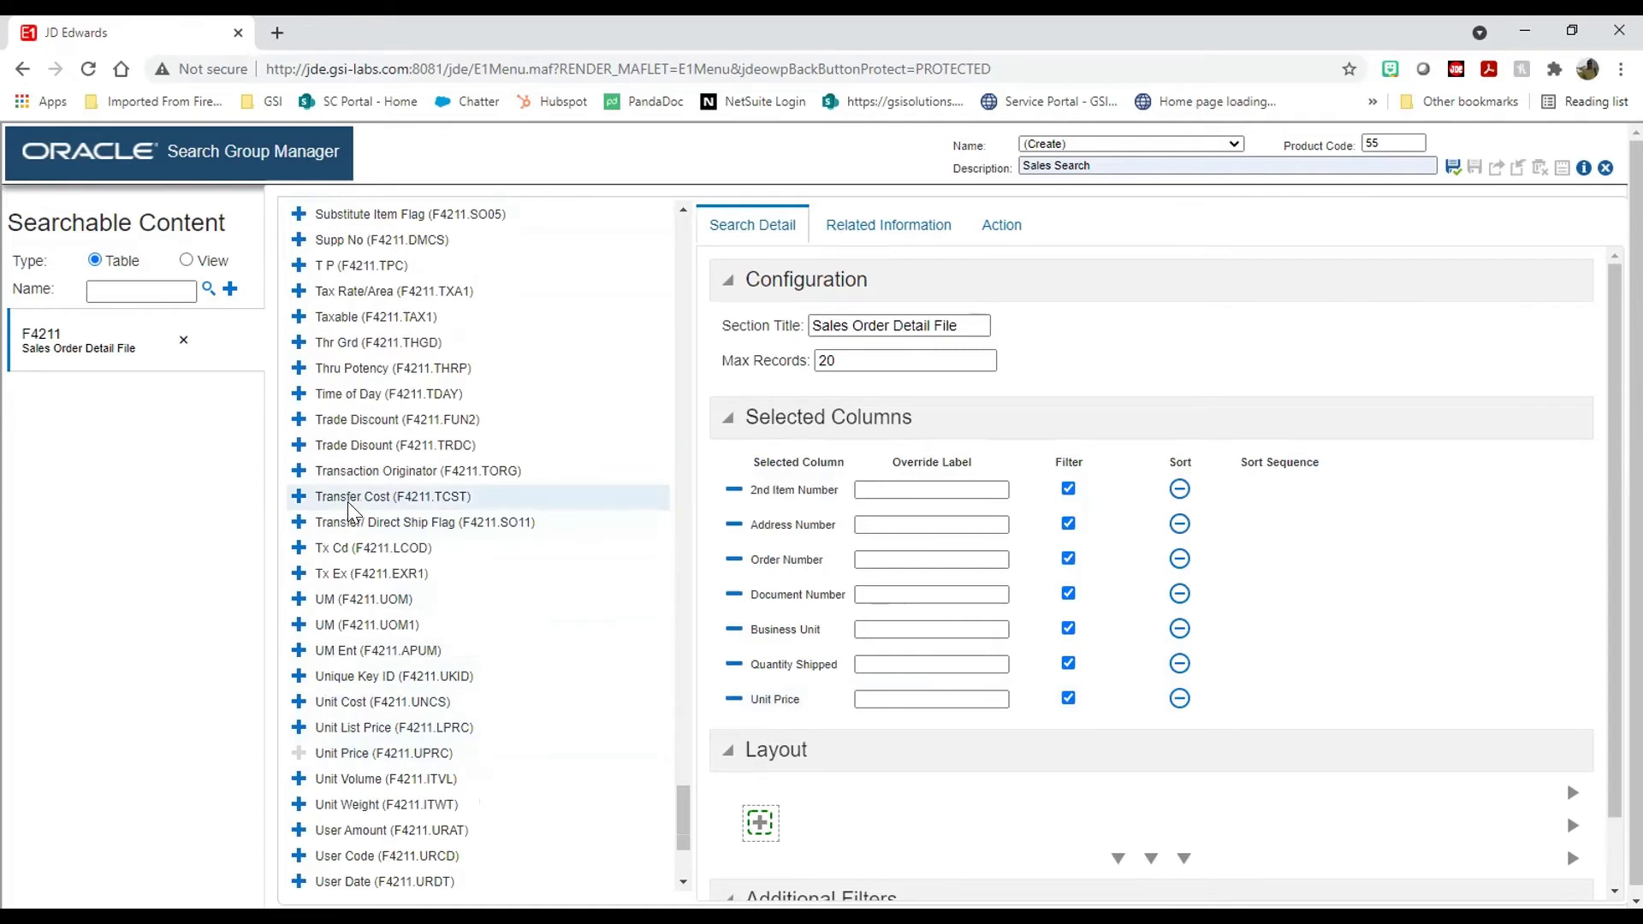
# Step: Add Extended Price and Reference (found via VR01), then filter the columns on itm
pyautogui.scroll(20, 326, 513)
pyautogui.scroll(20, 351, 514)
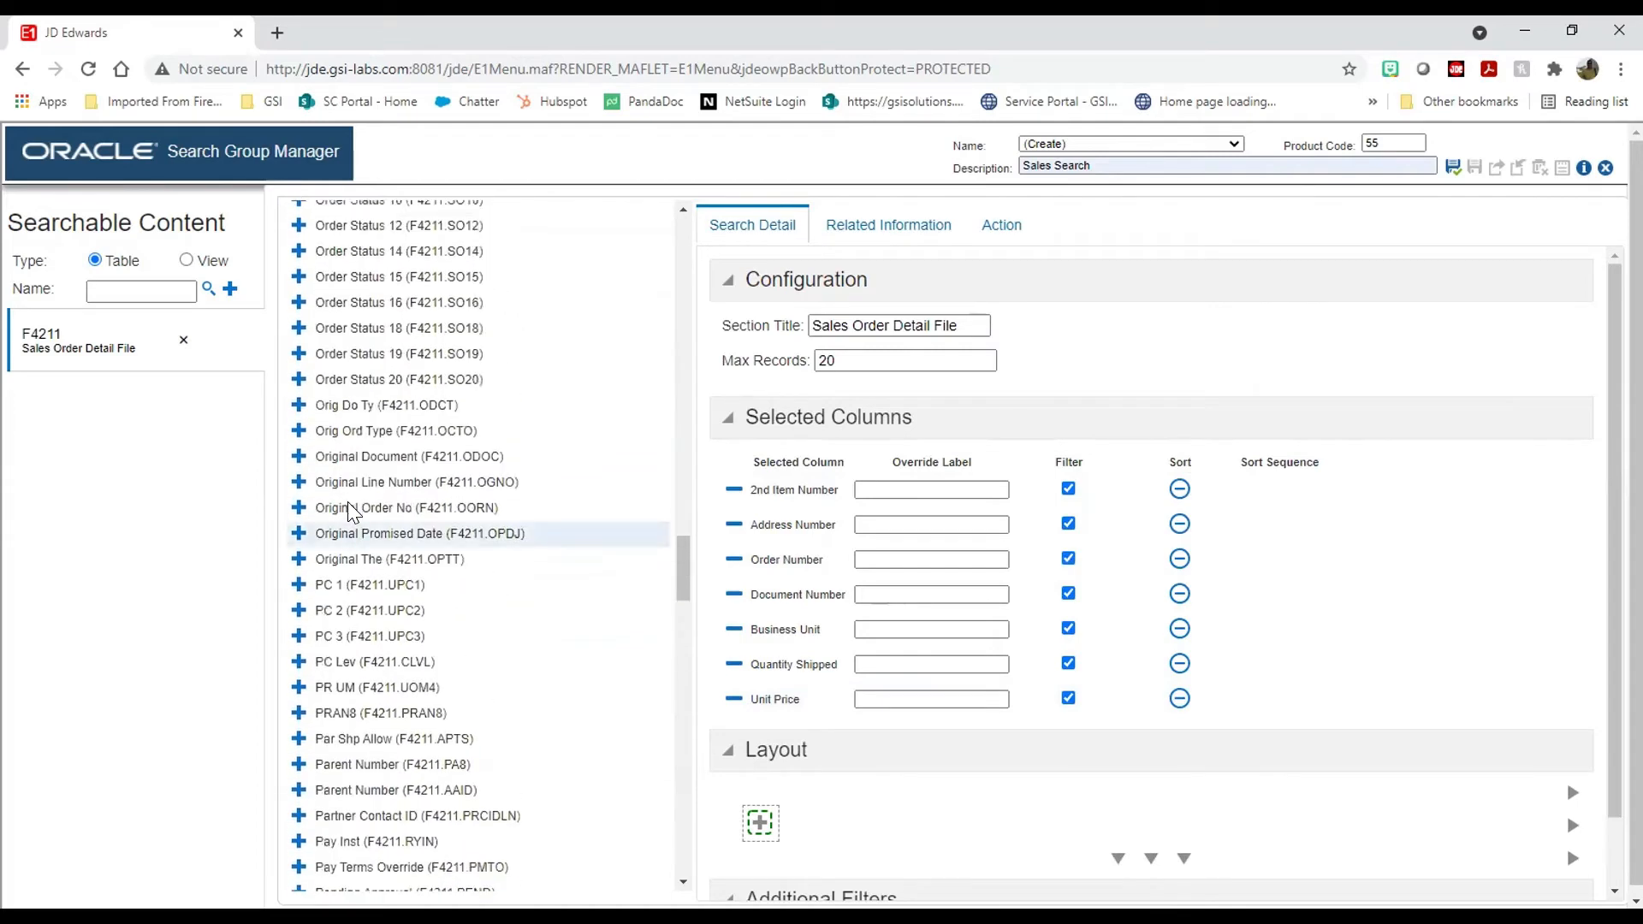
pyautogui.scroll(3, 325, 488)
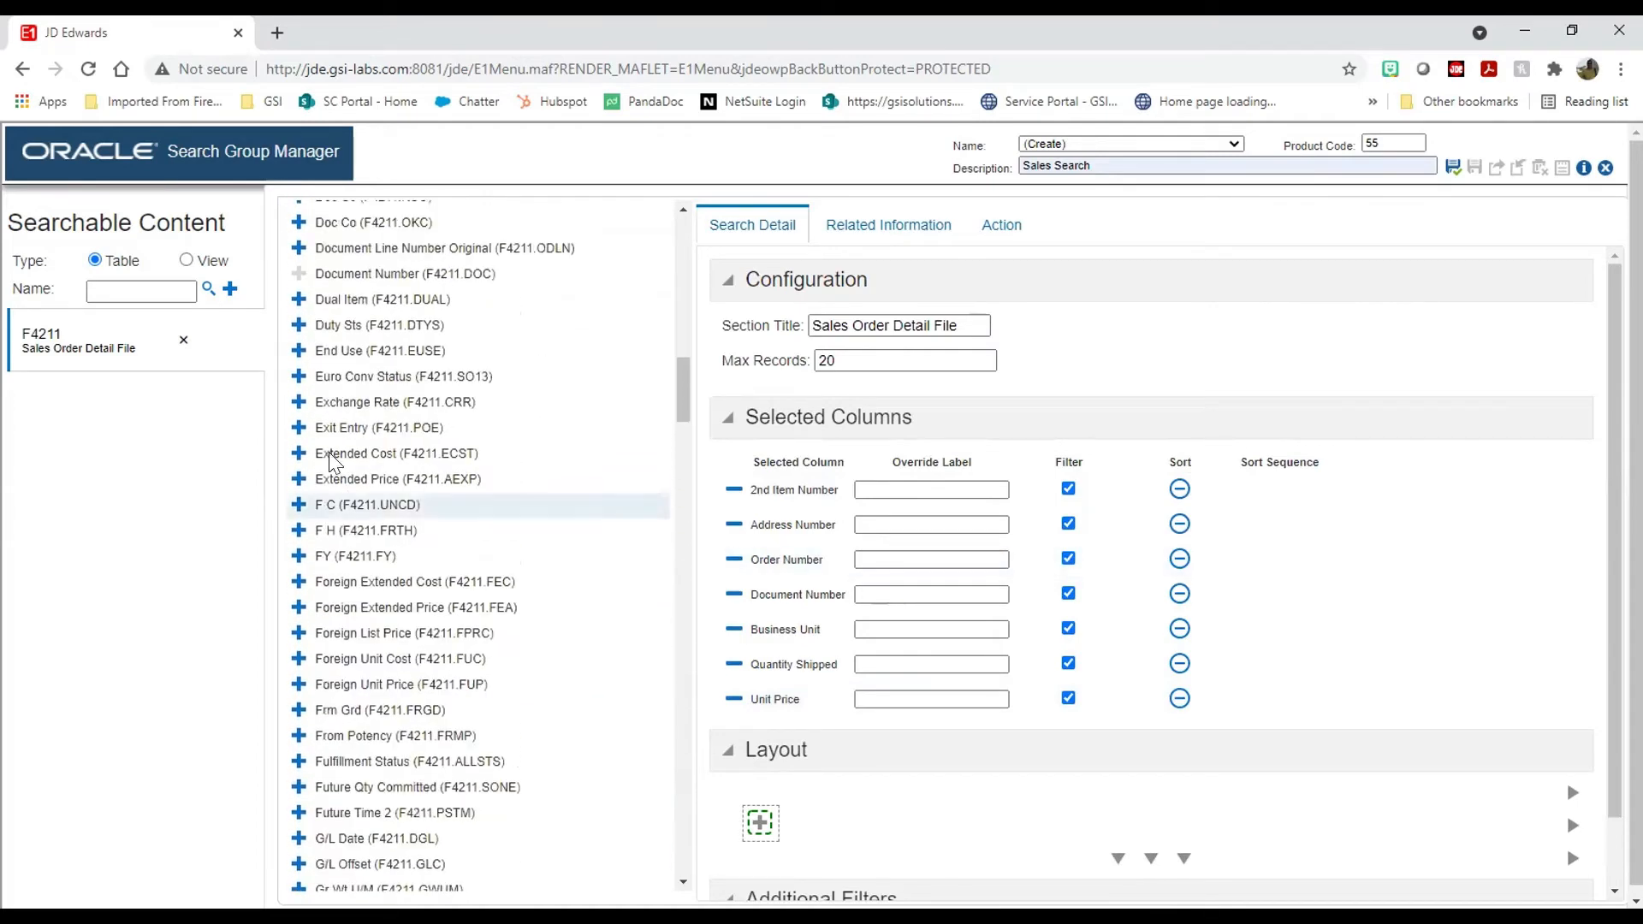
pyautogui.click(296, 479)
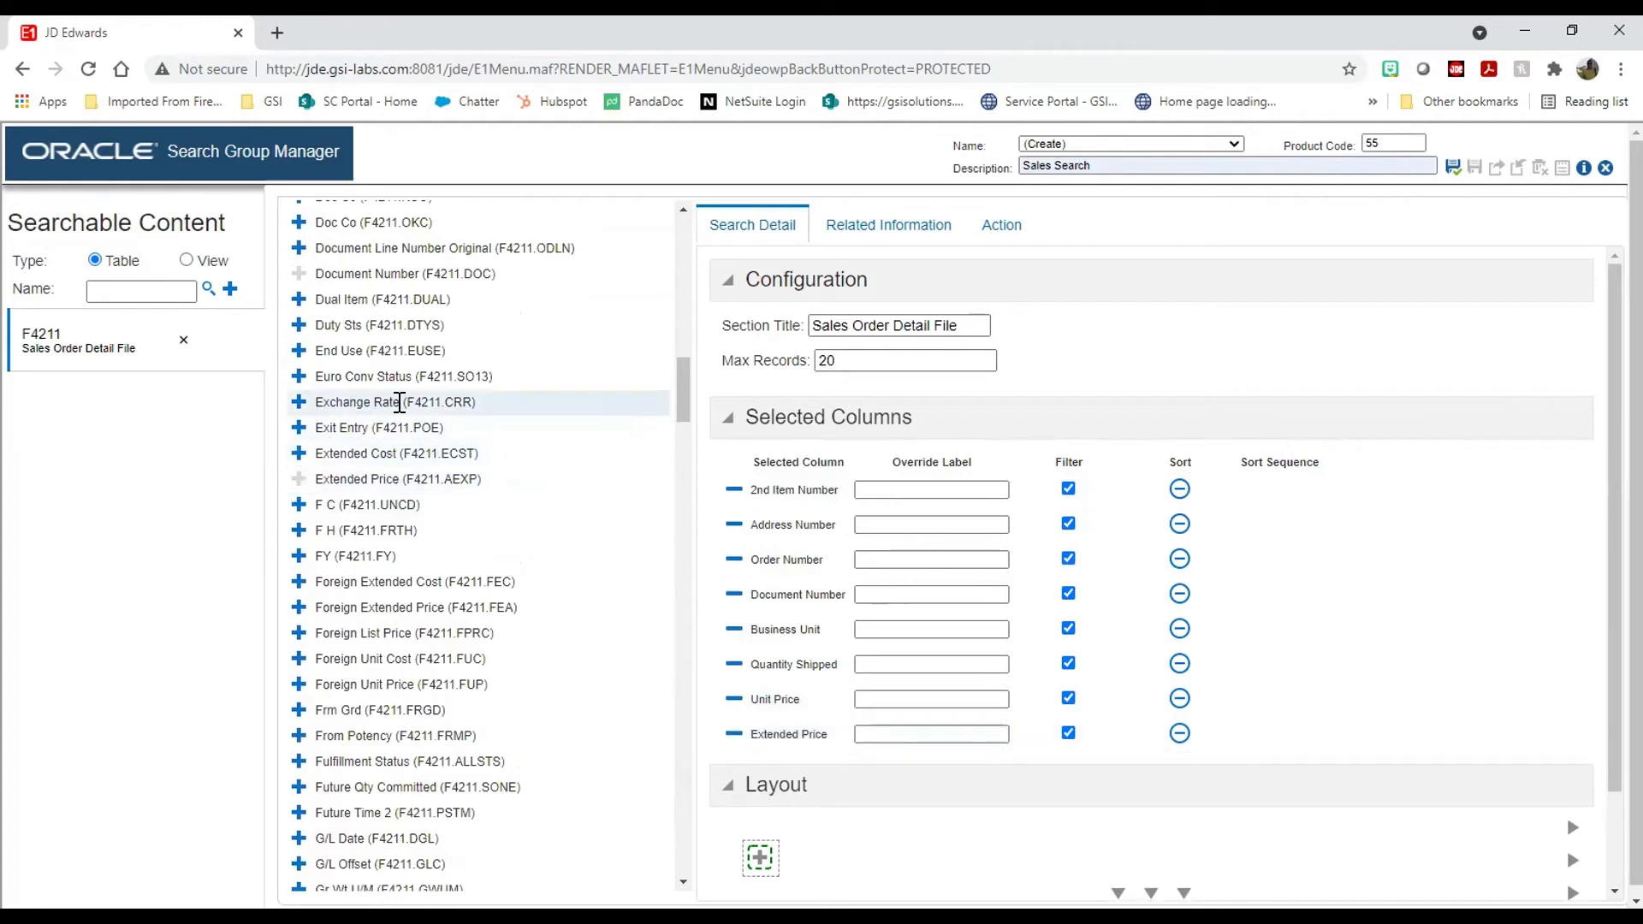
pyautogui.scroll(1, 398, 382)
pyautogui.scroll(20, 398, 383)
pyautogui.click(353, 263)
pyautogui.write('VR01')
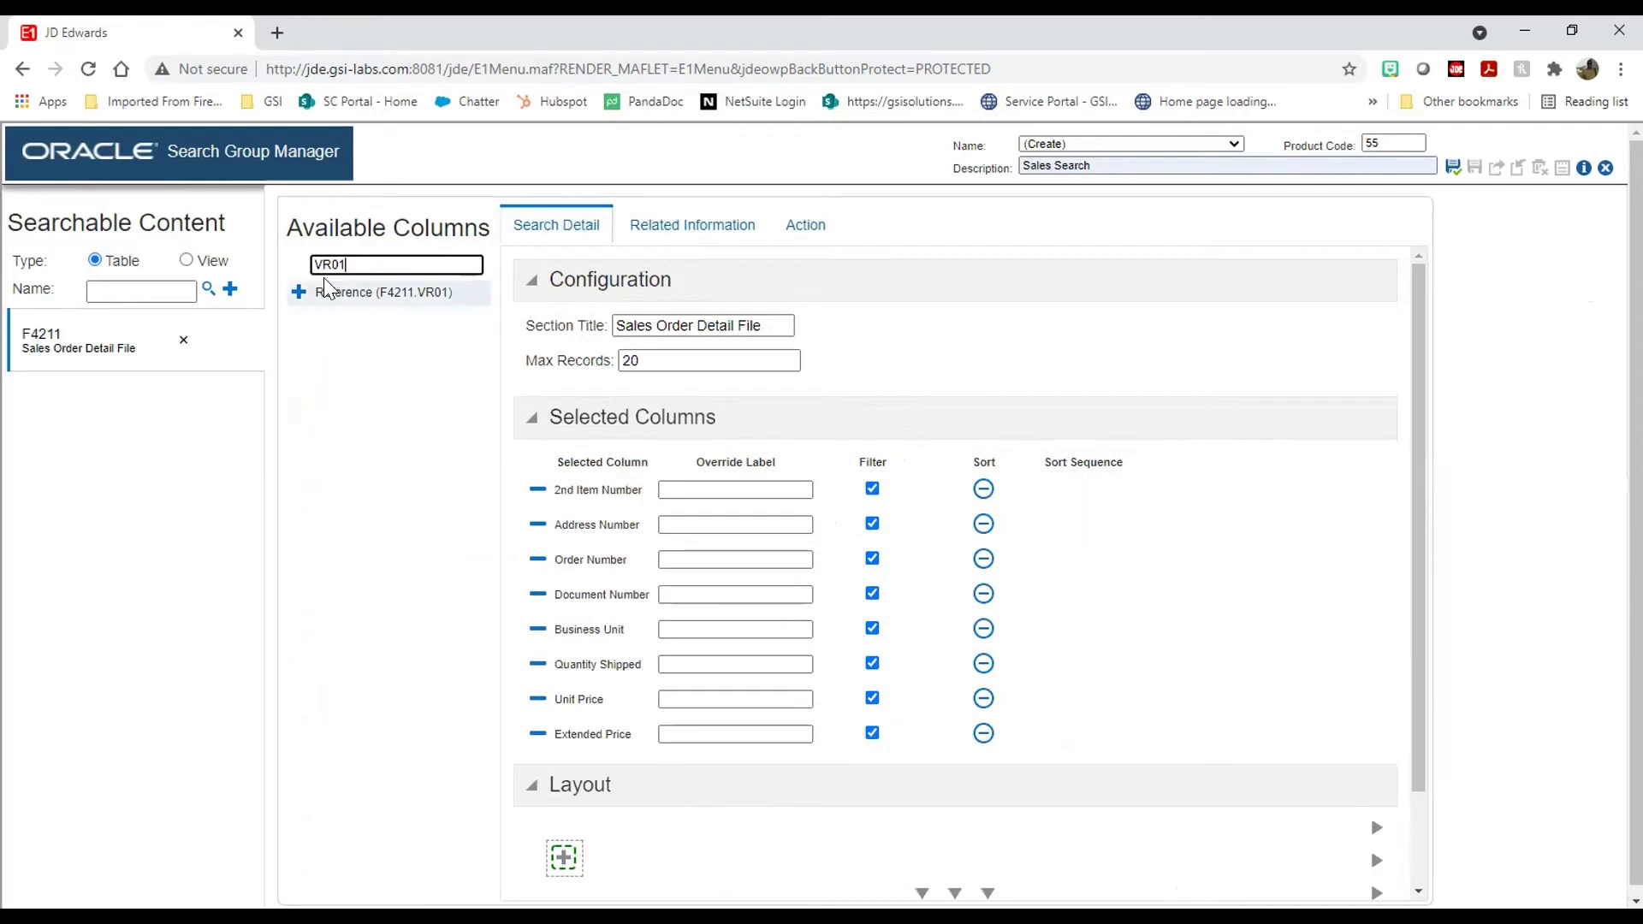
pyautogui.click(300, 292)
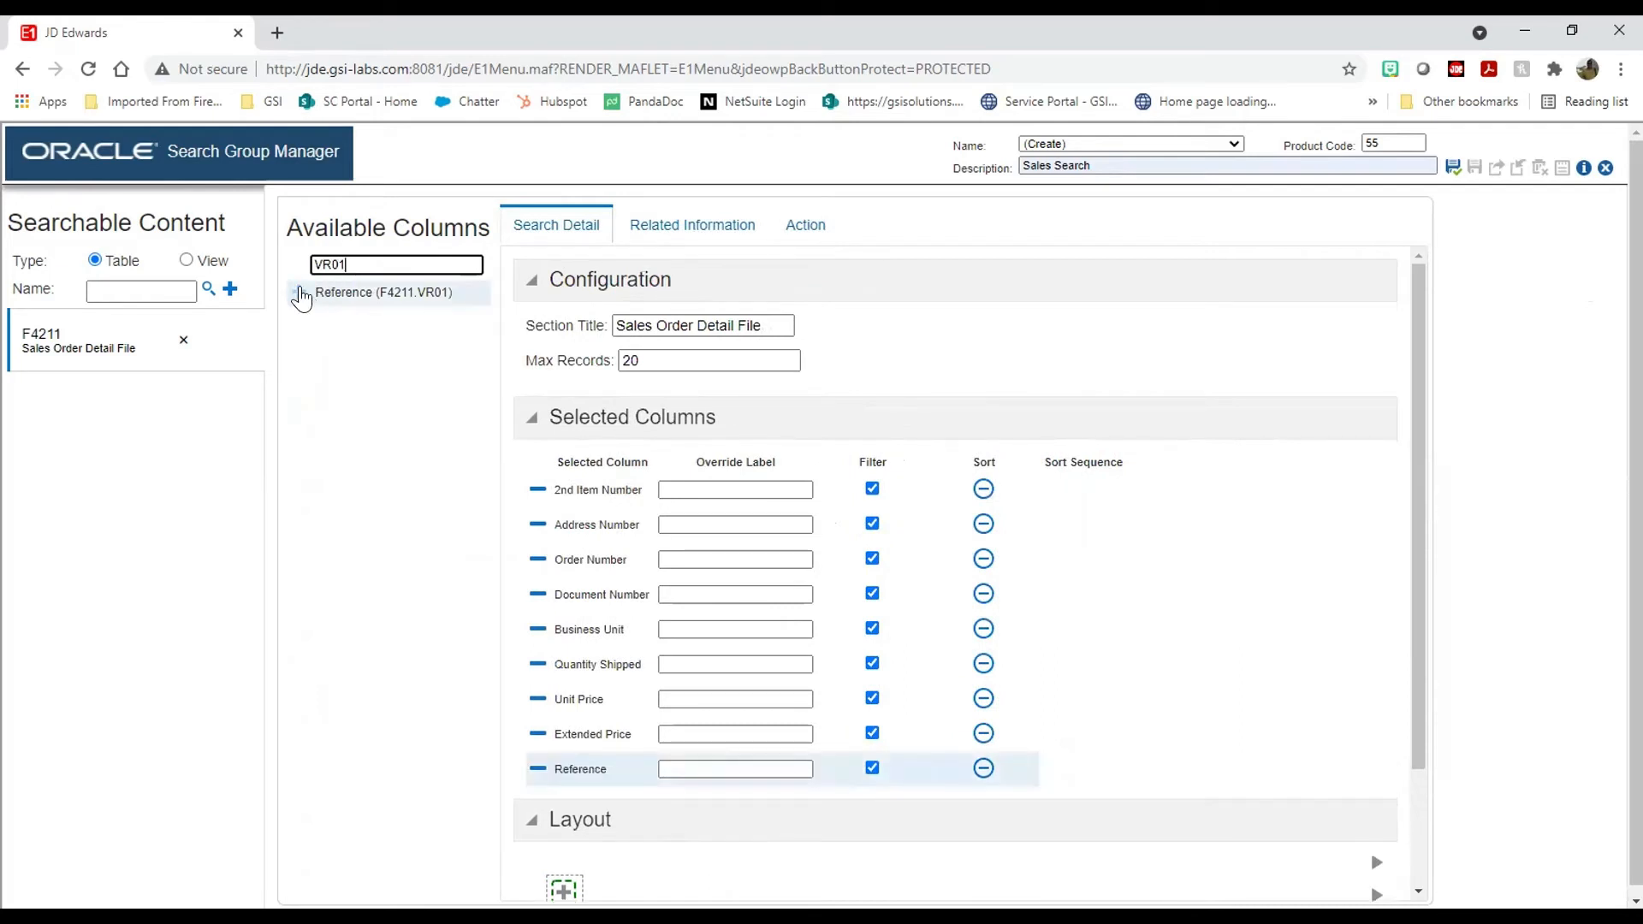
pyautogui.doubleClick(333, 264)
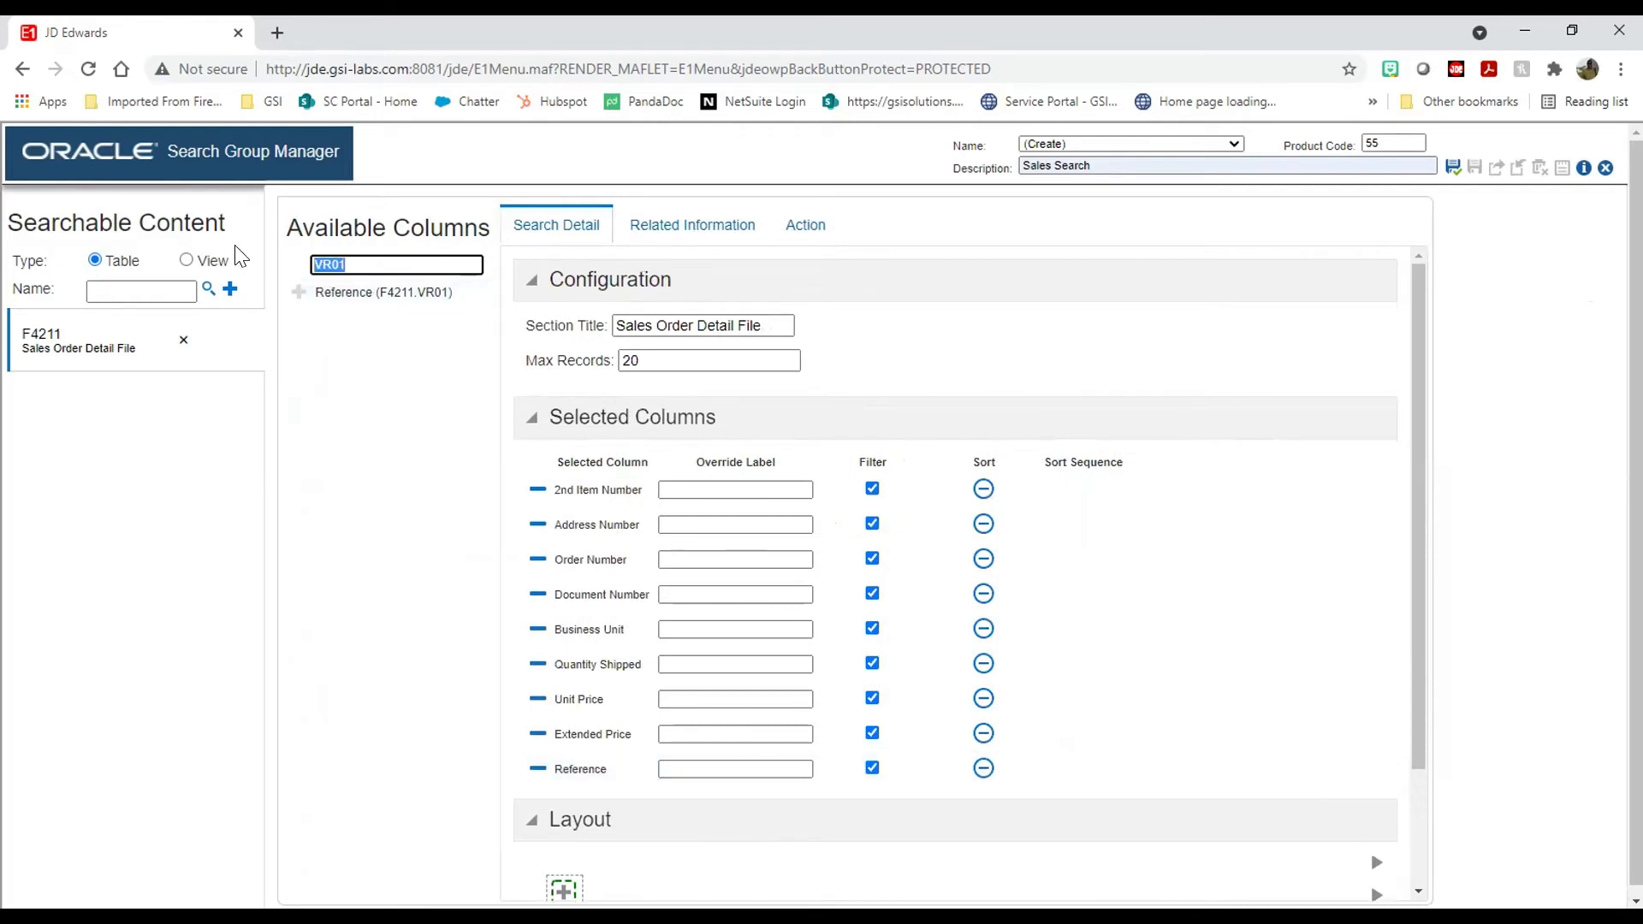
pyautogui.write('itm')
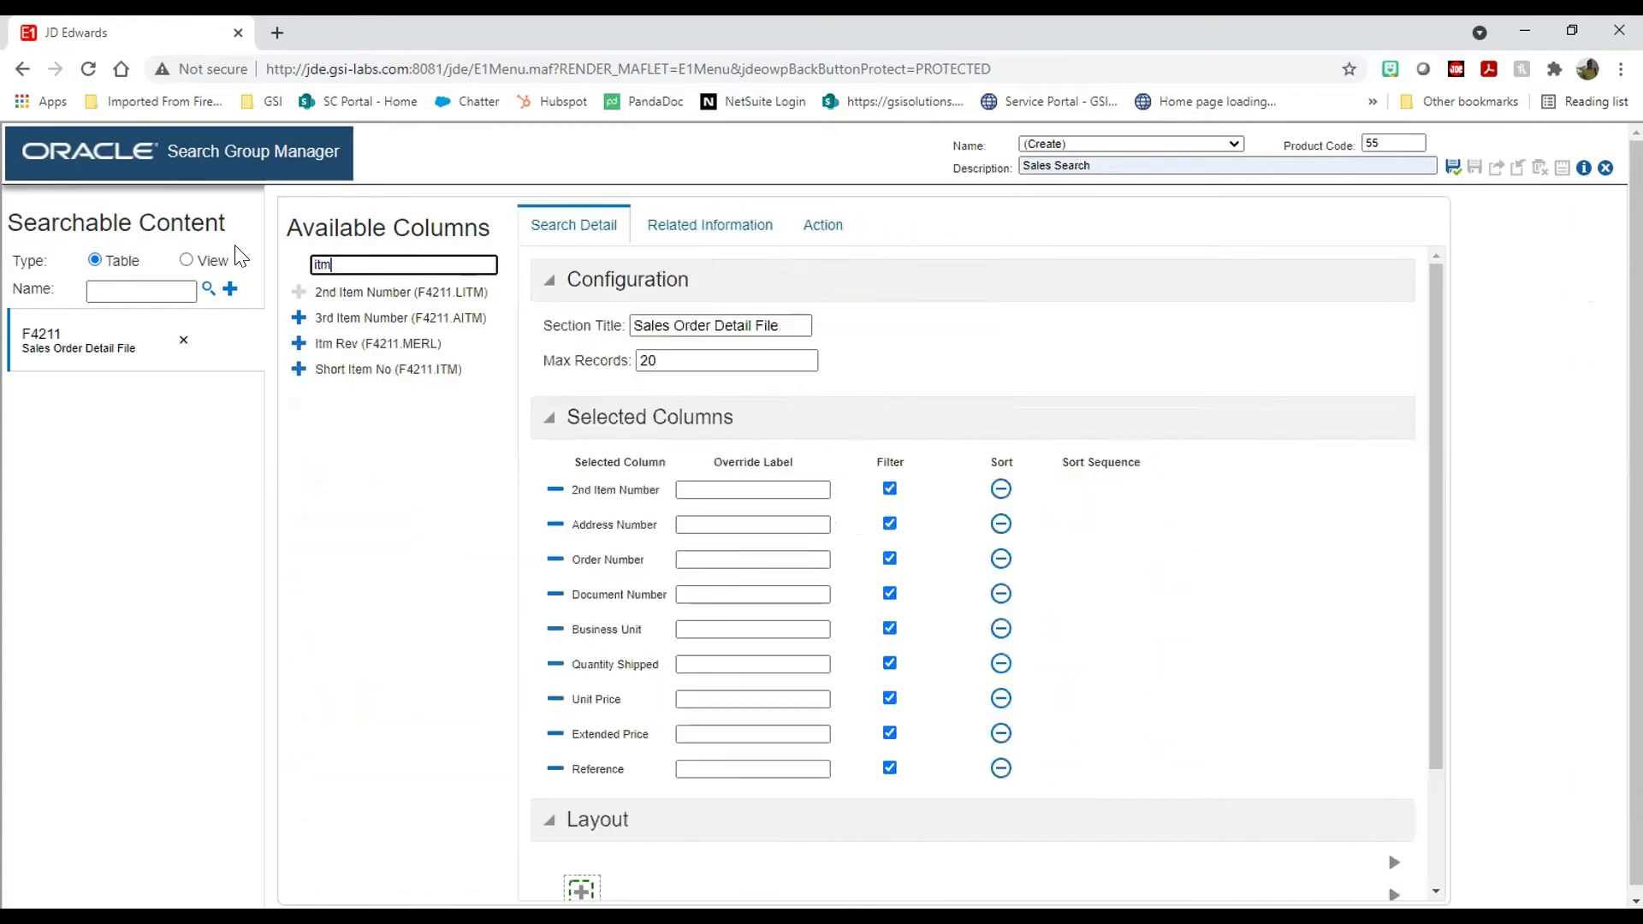
# Step: Add Short Item No (F4211.ITM) as the tenth selected column
pyautogui.click(296, 369)
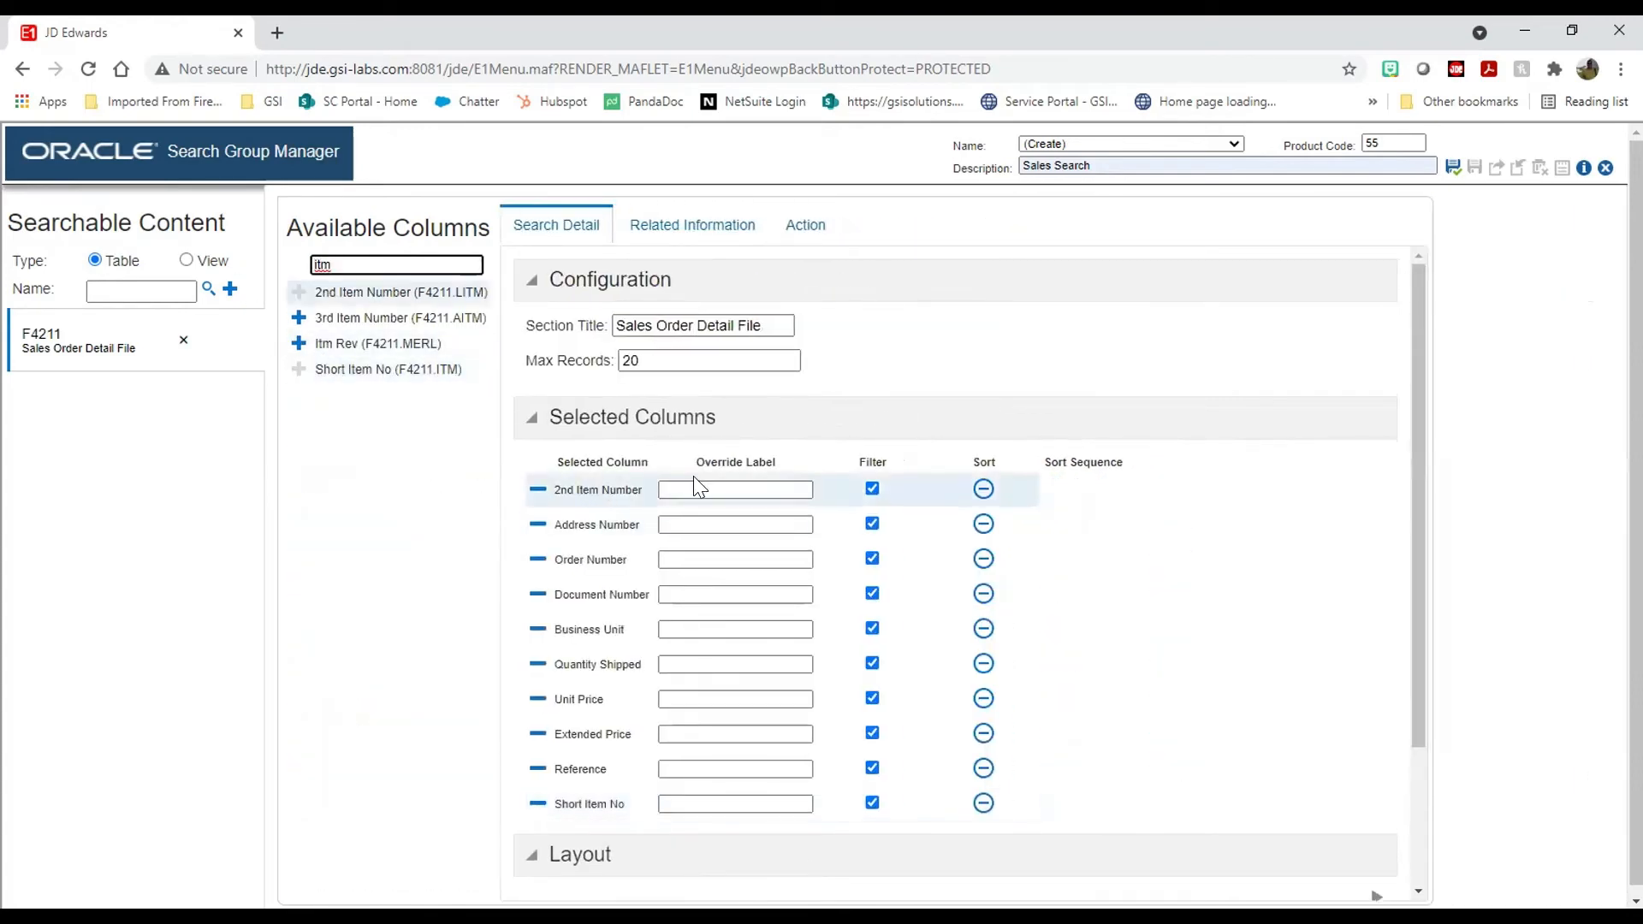
pyautogui.scroll(-3, 1241, 682)
pyautogui.scroll(3, 1113, 650)
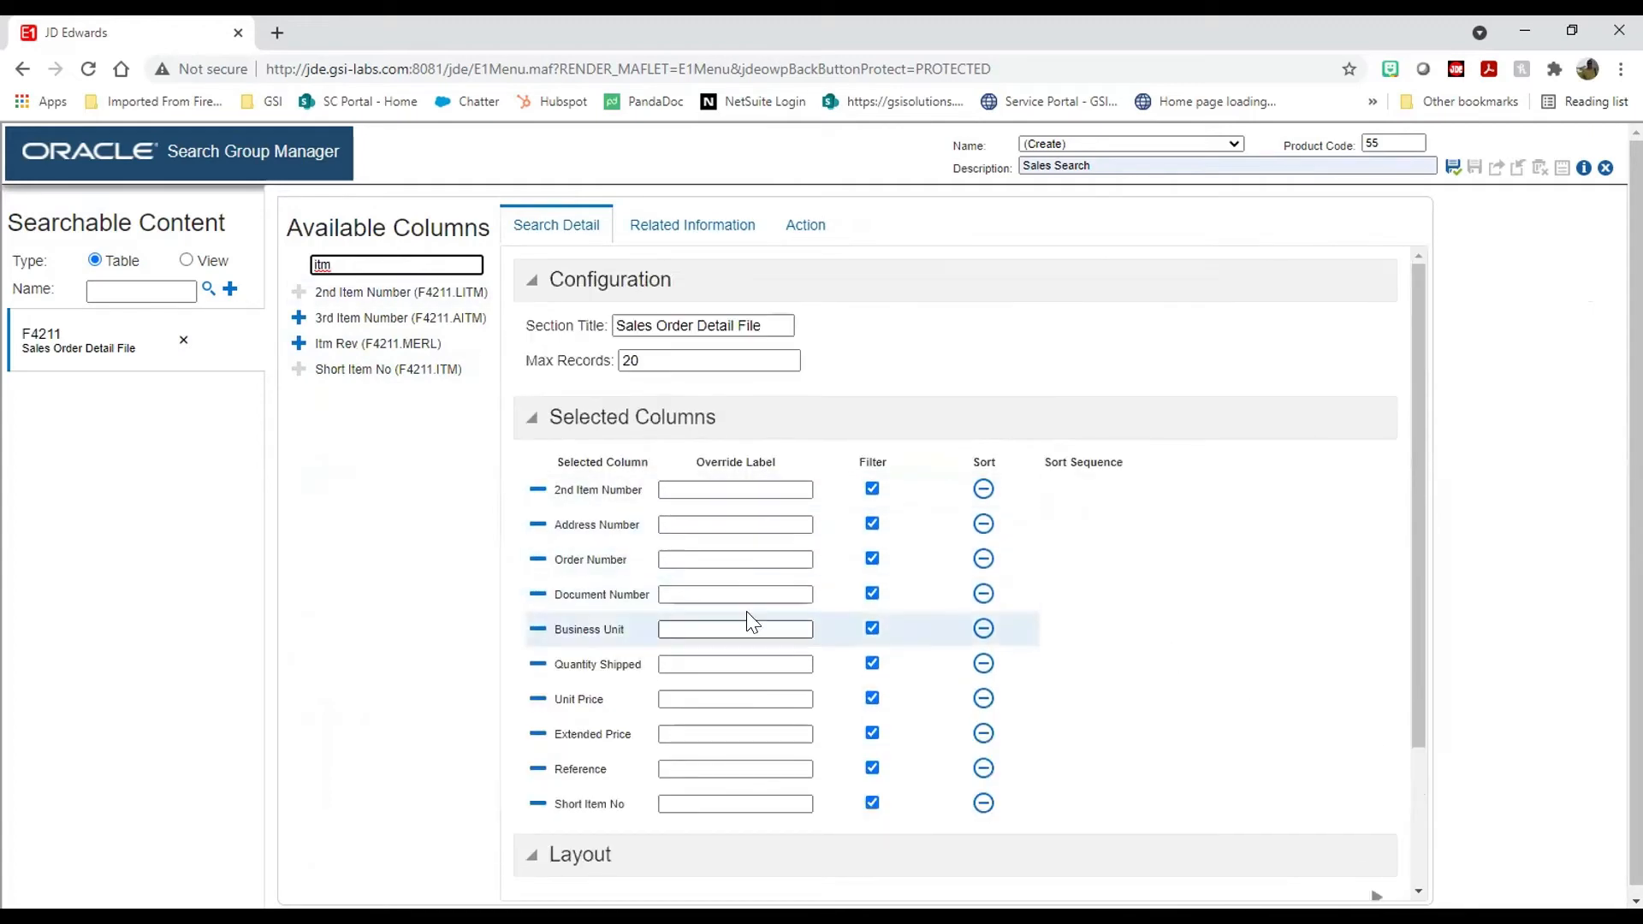
pyautogui.scroll(-3, 748, 619)
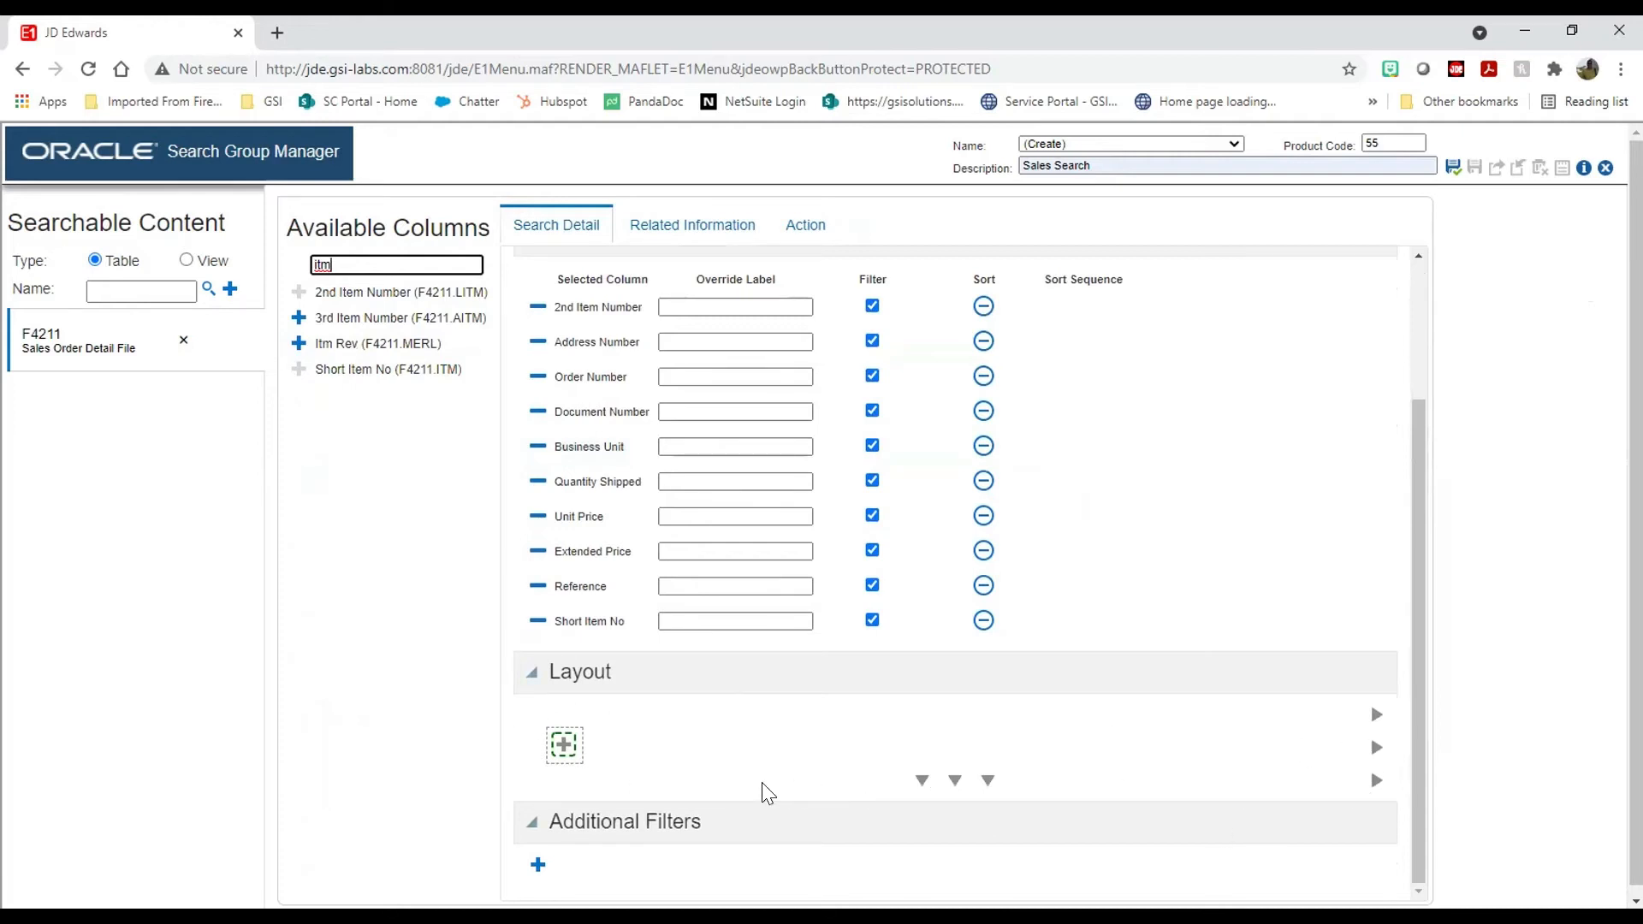
pyautogui.click(563, 746)
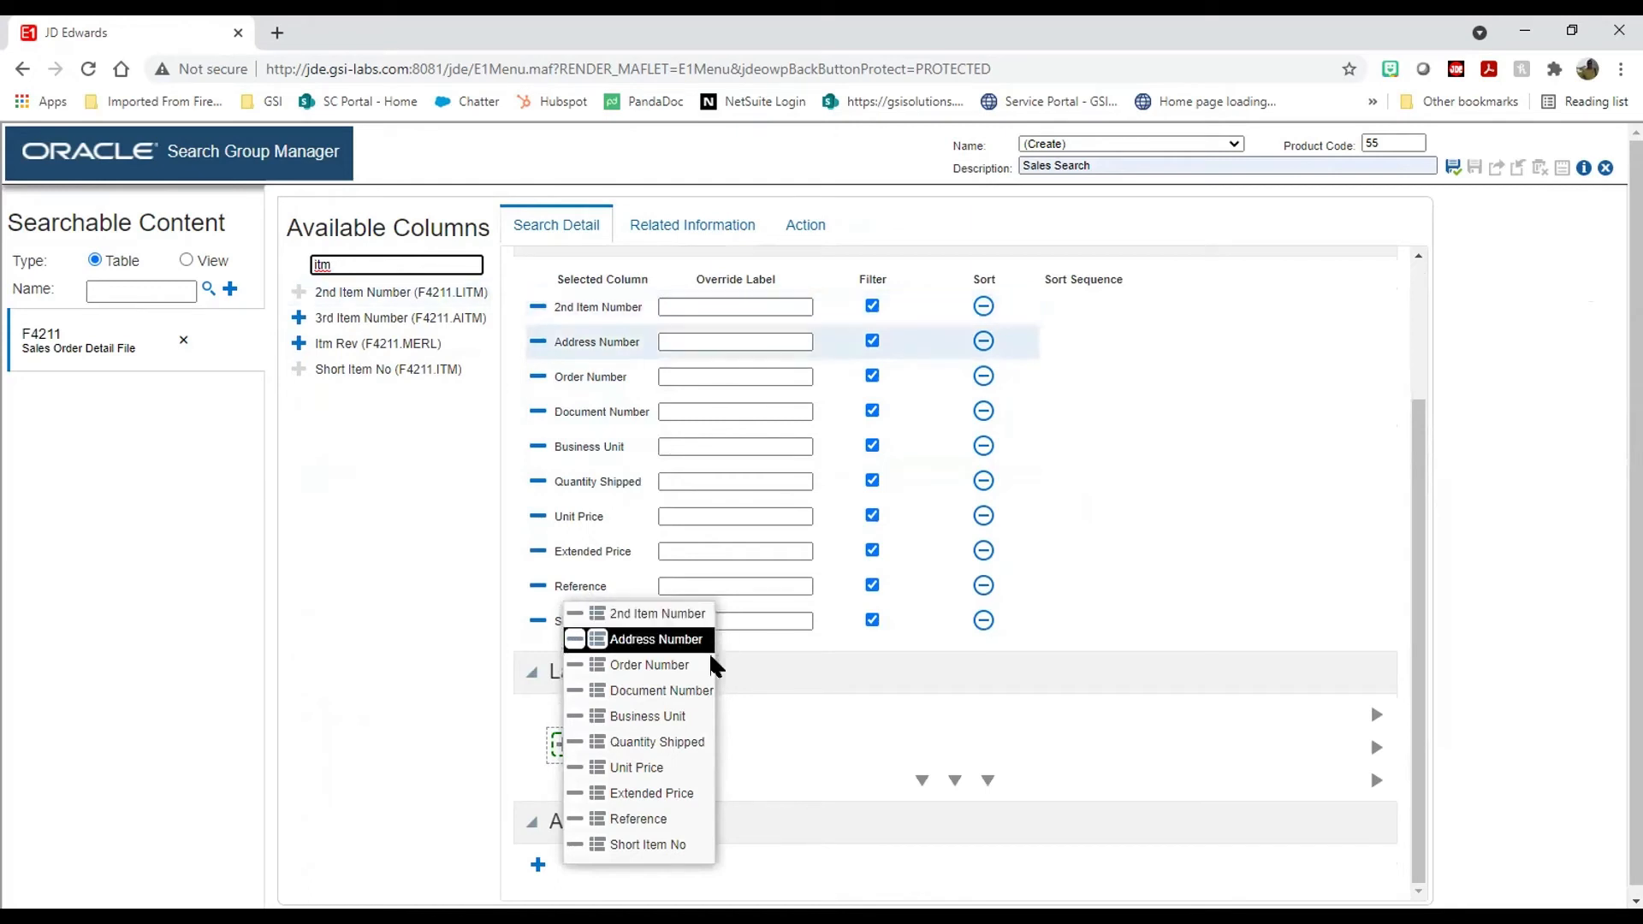
# Step: Relabel 2nd Item Number, Address Number, Document Number, Business Unit, Reference as SKU, Cust, Invoice, Warehouse, Cust PO
pyautogui.click(676, 308)
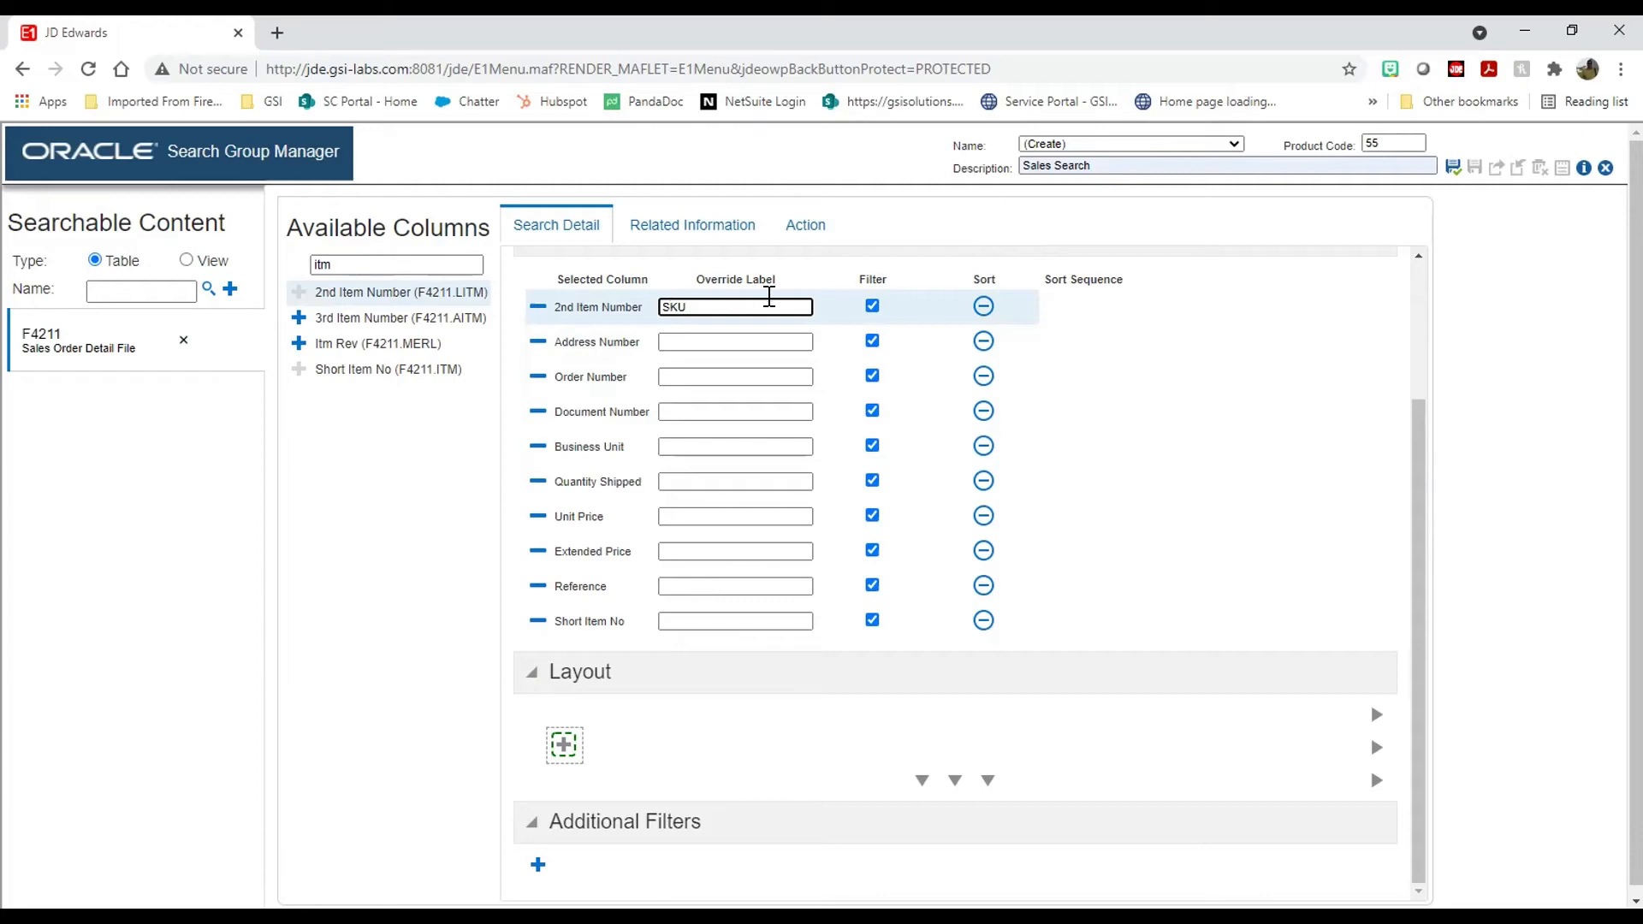
pyautogui.click(687, 341)
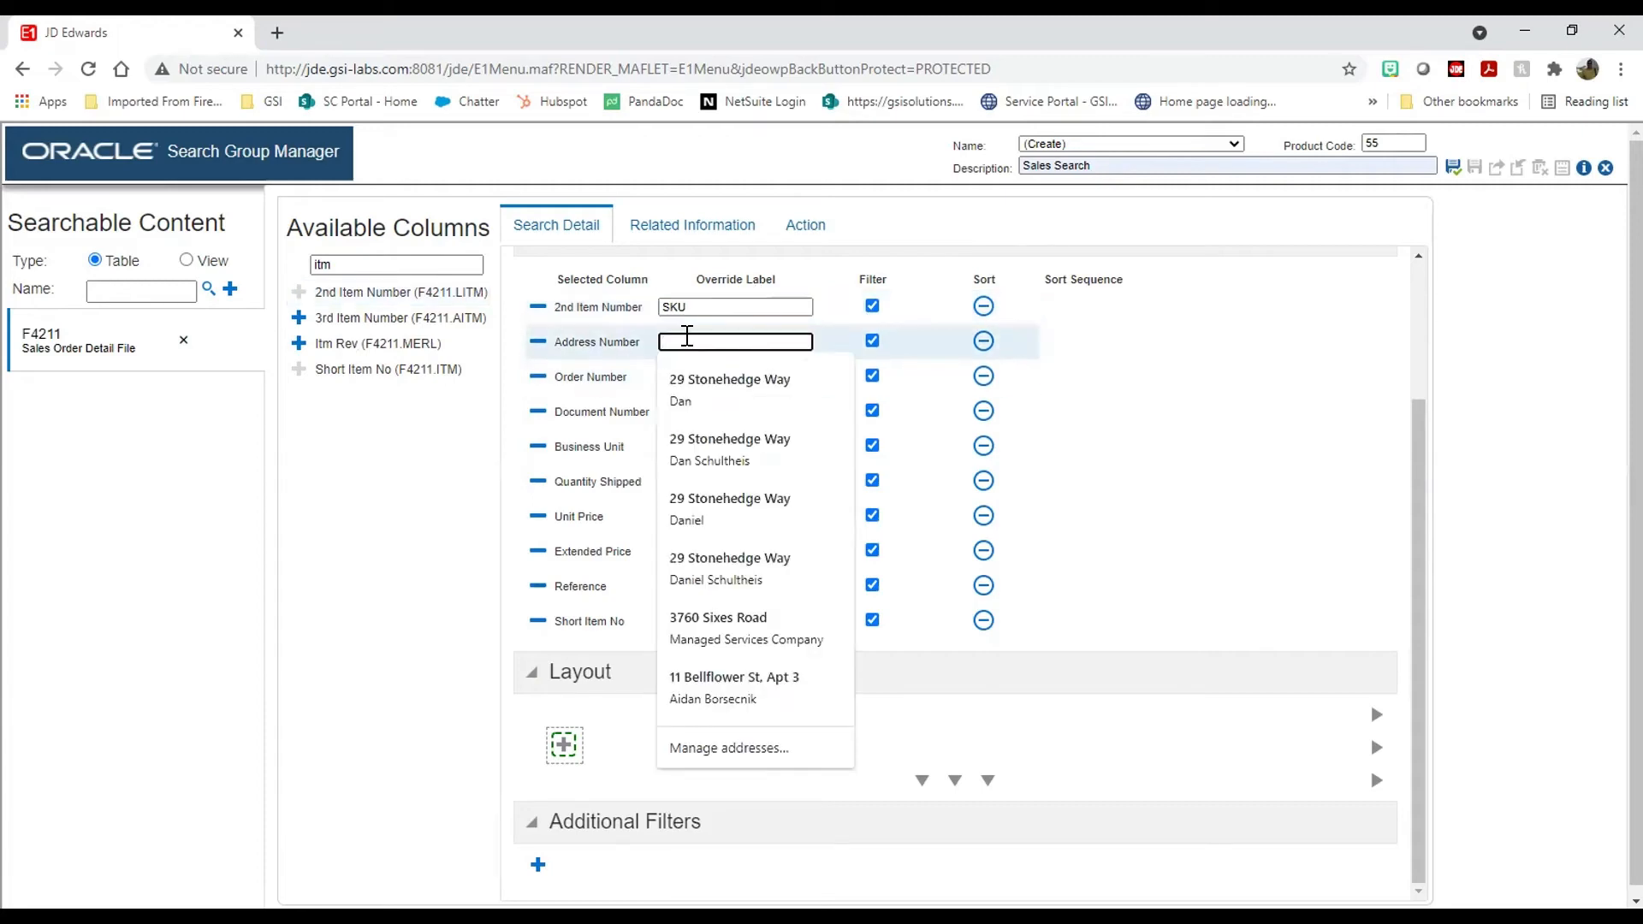
pyautogui.write('Cust')
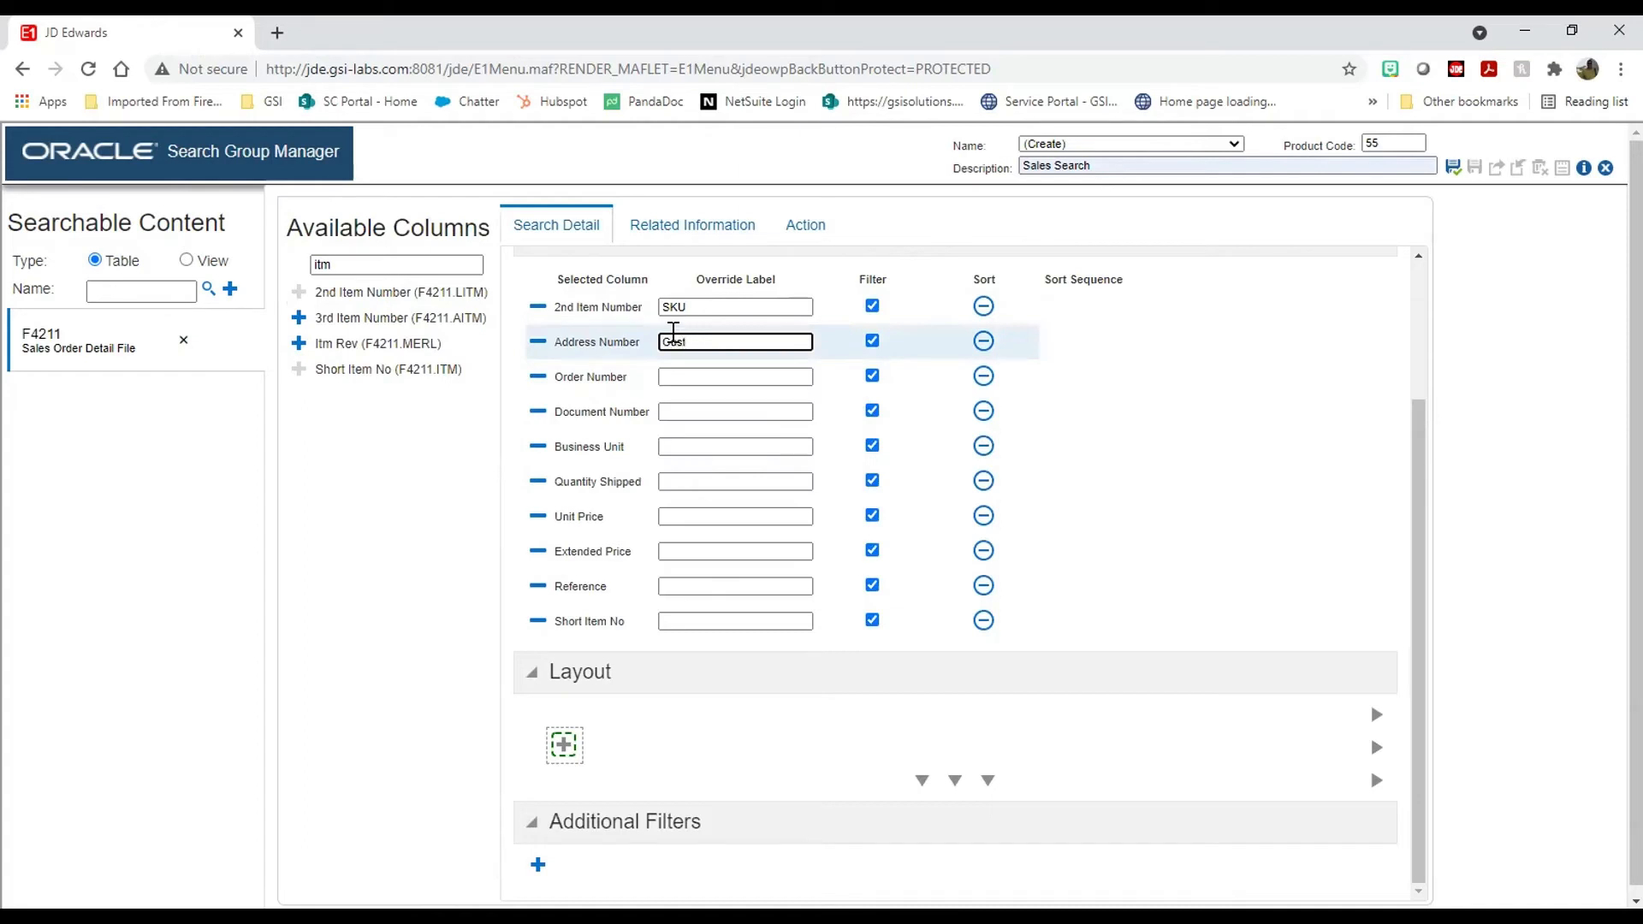
pyautogui.click(692, 376)
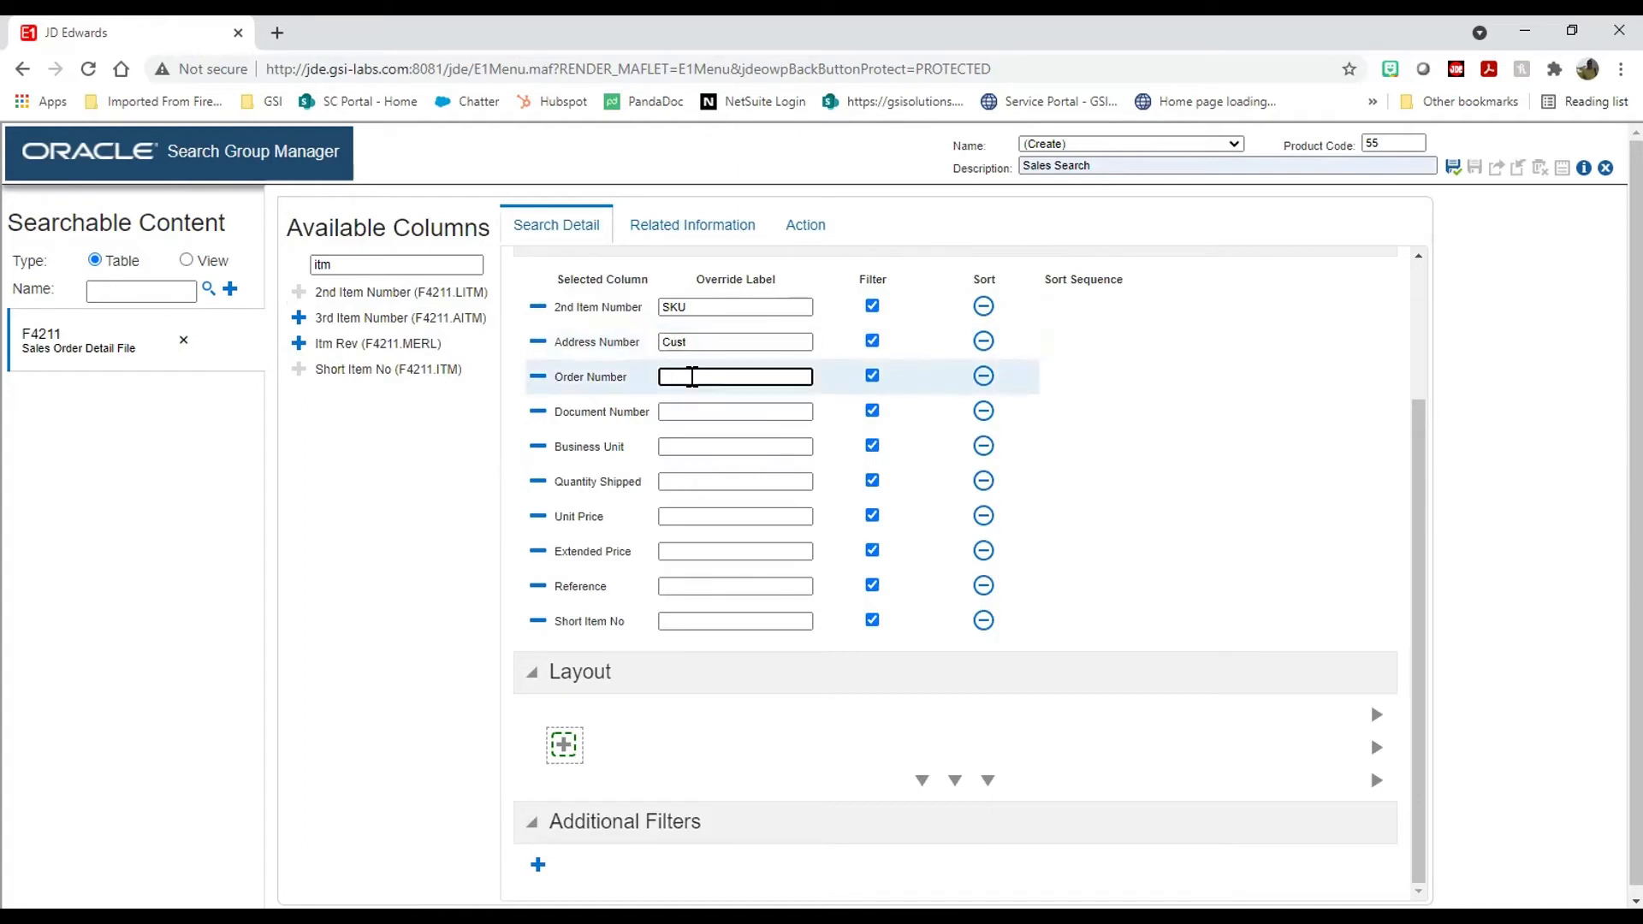
pyautogui.click(692, 411)
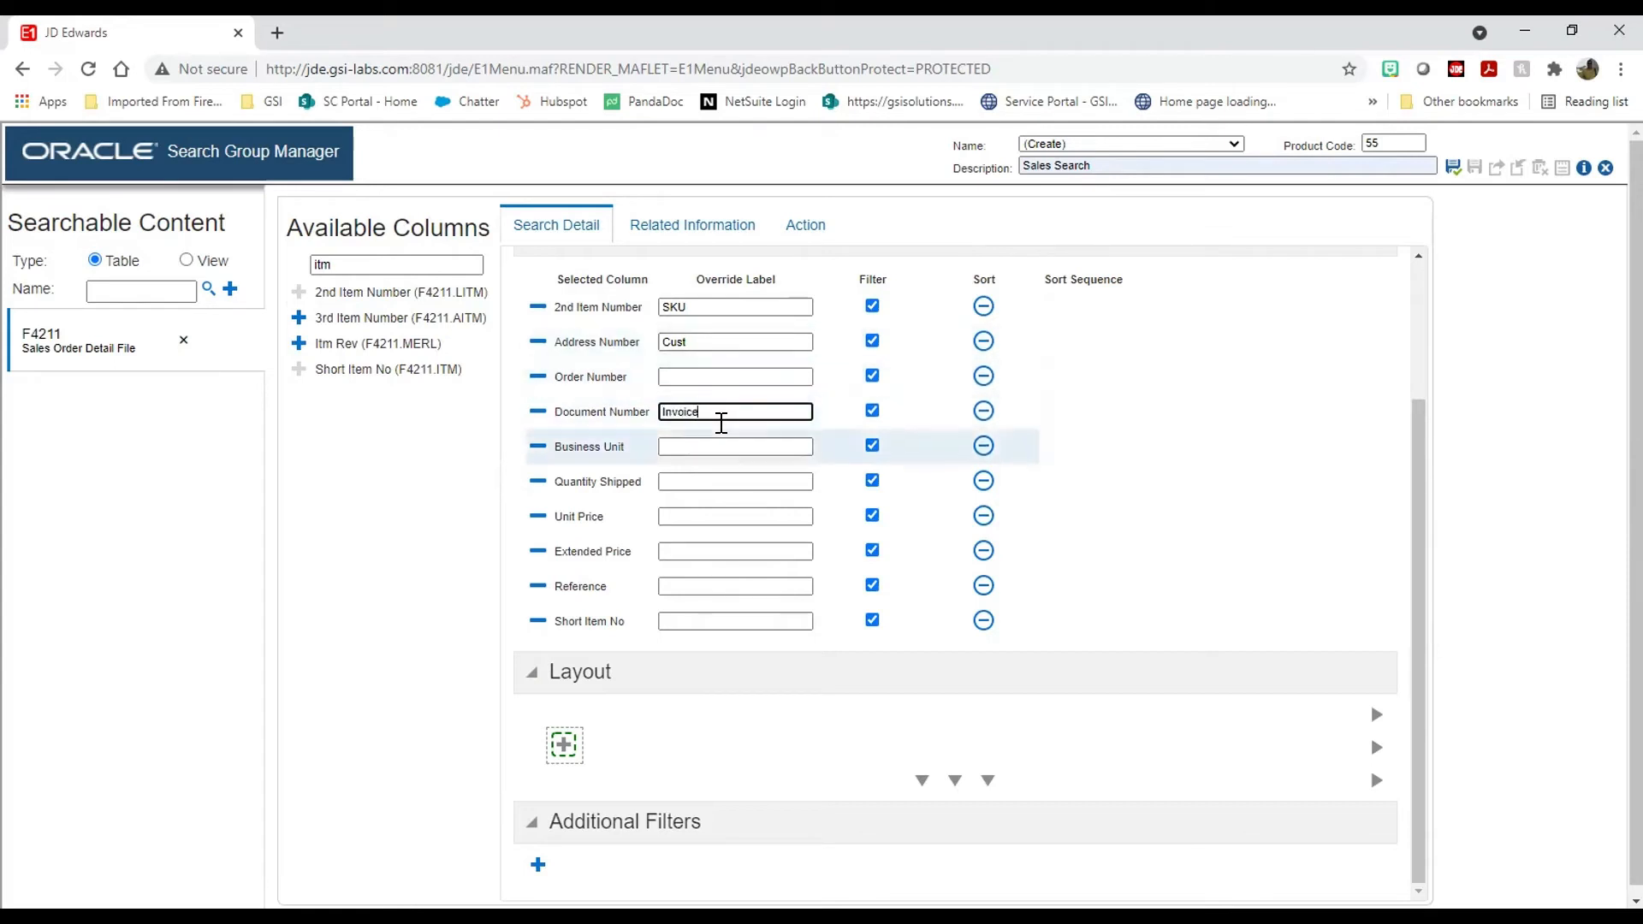
pyautogui.click(714, 445)
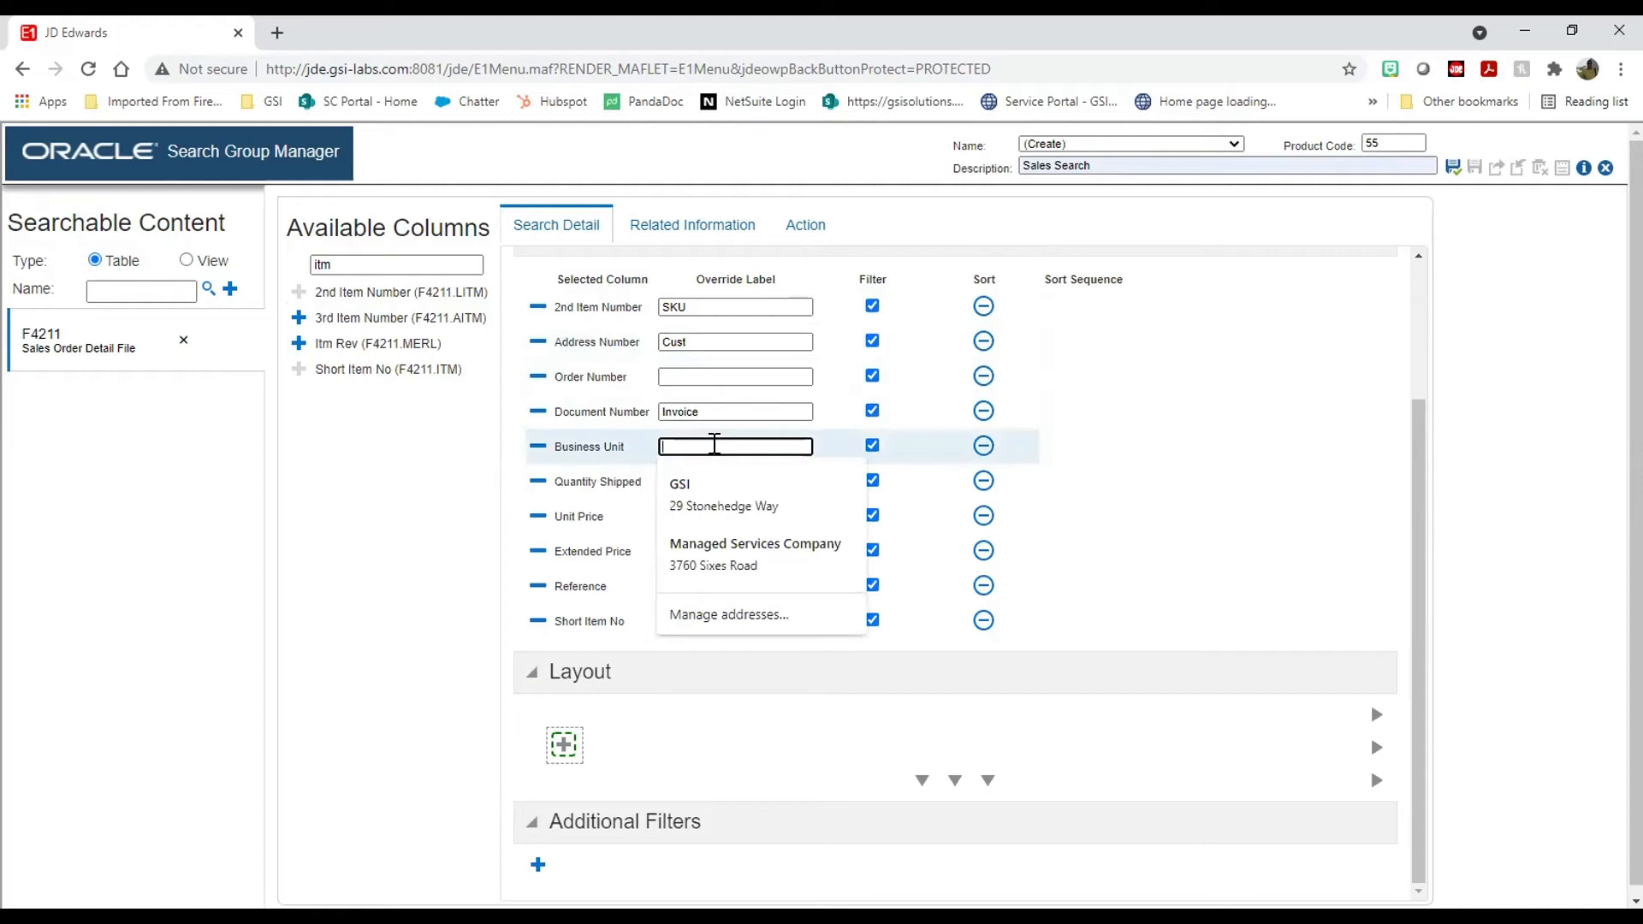
pyautogui.write('Warehouse')
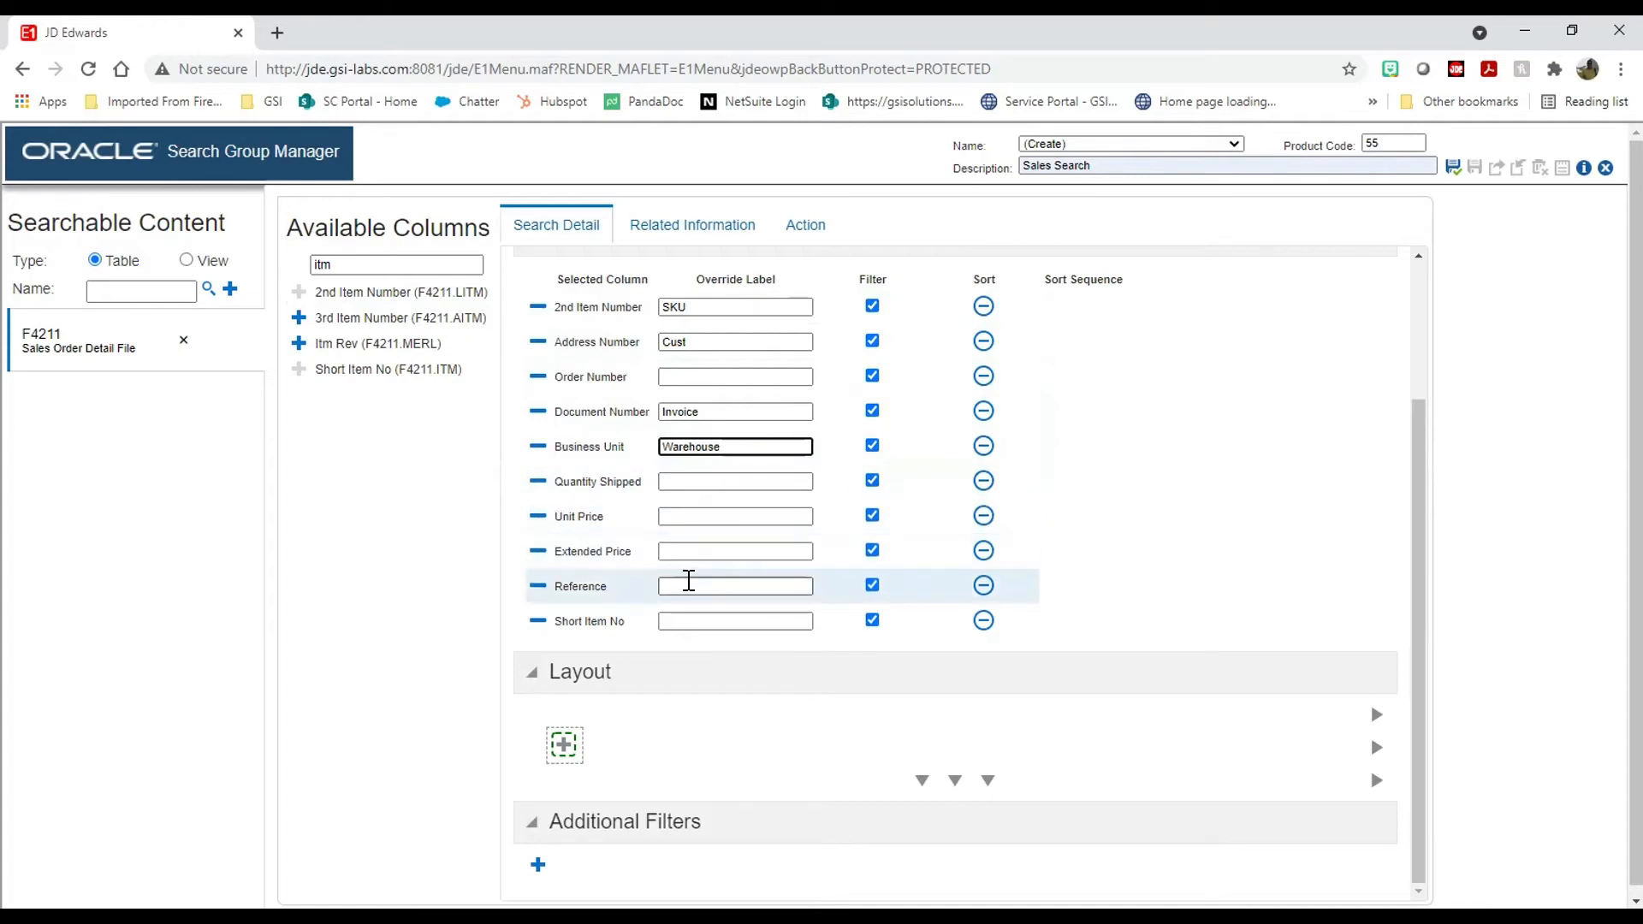
pyautogui.click(689, 582)
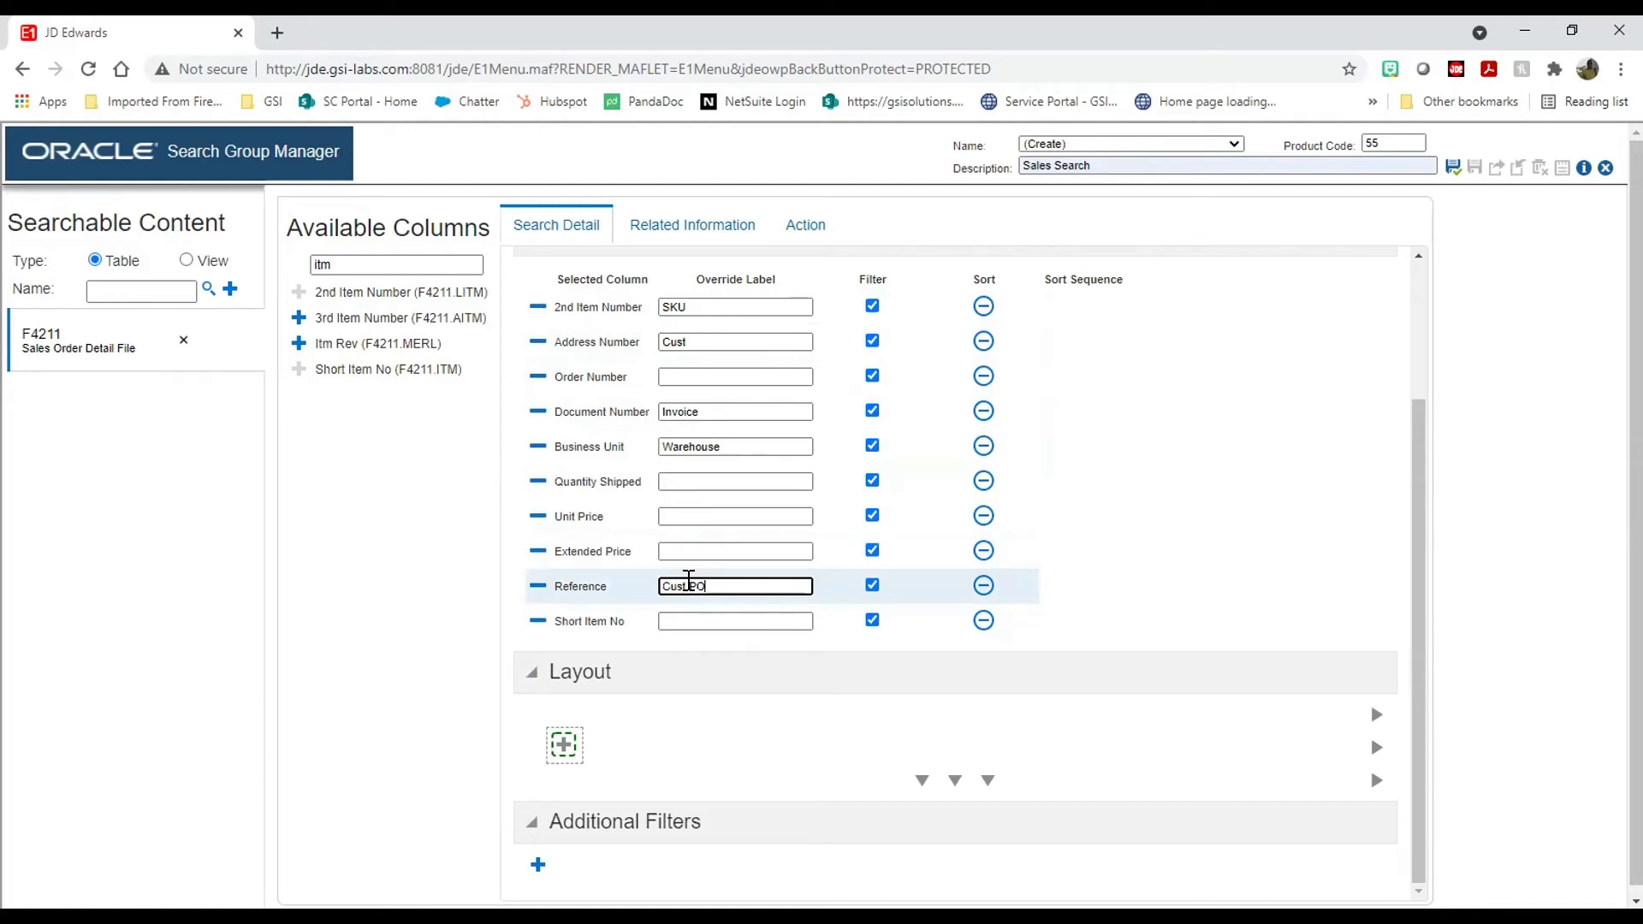
pyautogui.write('Cust PO')
pyautogui.scroll(3, 700, 557)
pyautogui.scroll(-3, 714, 587)
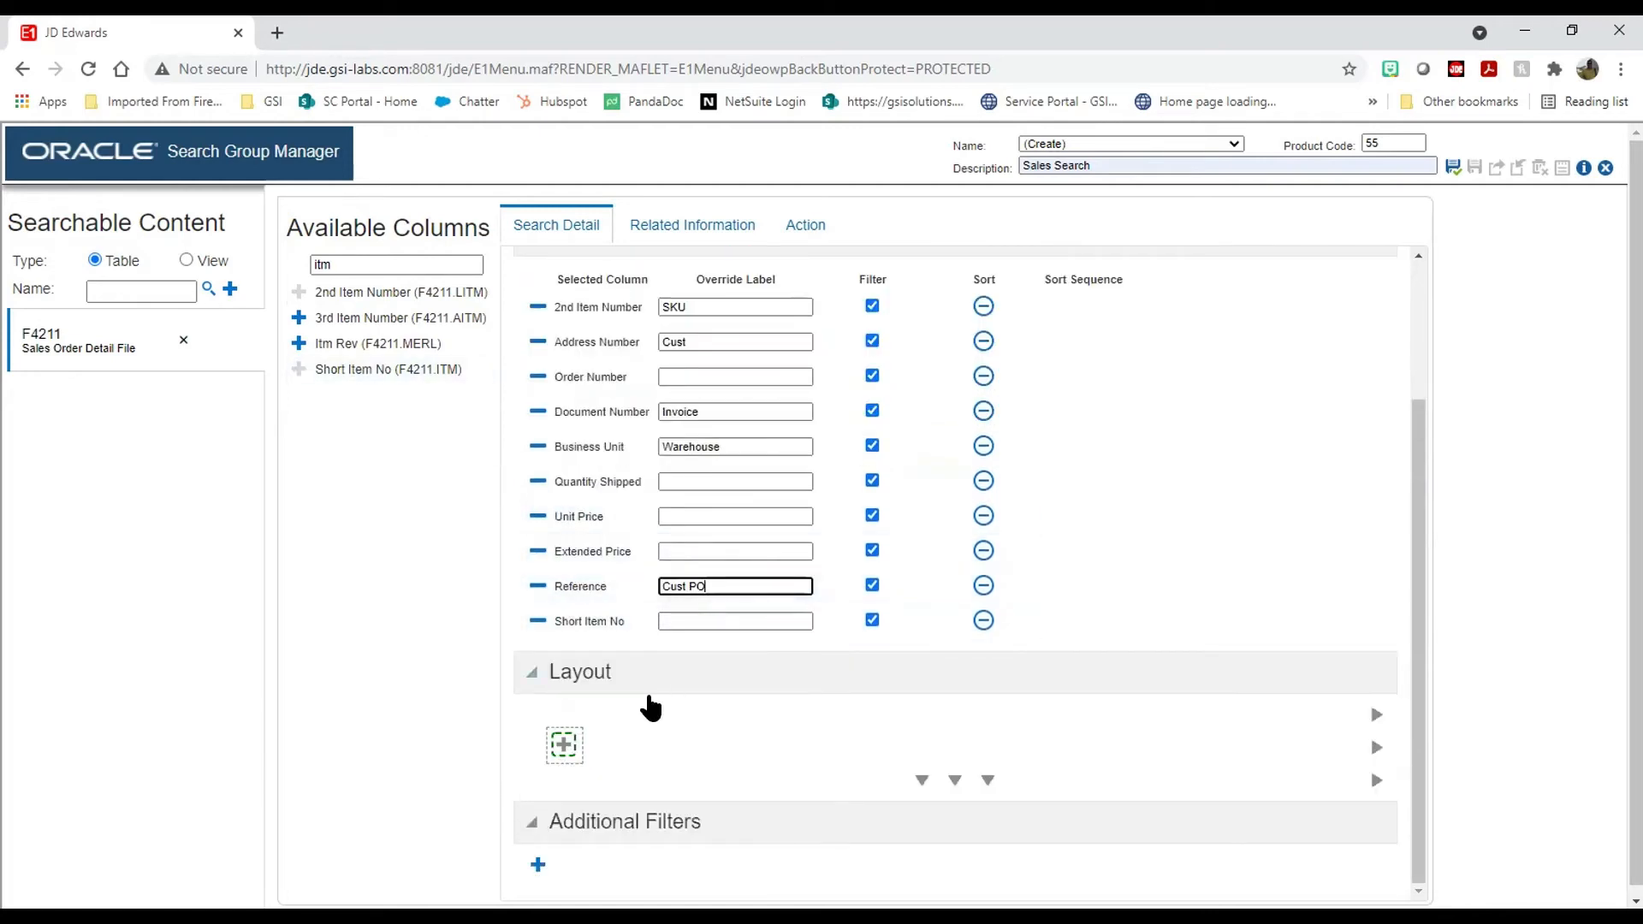
pyautogui.click(564, 746)
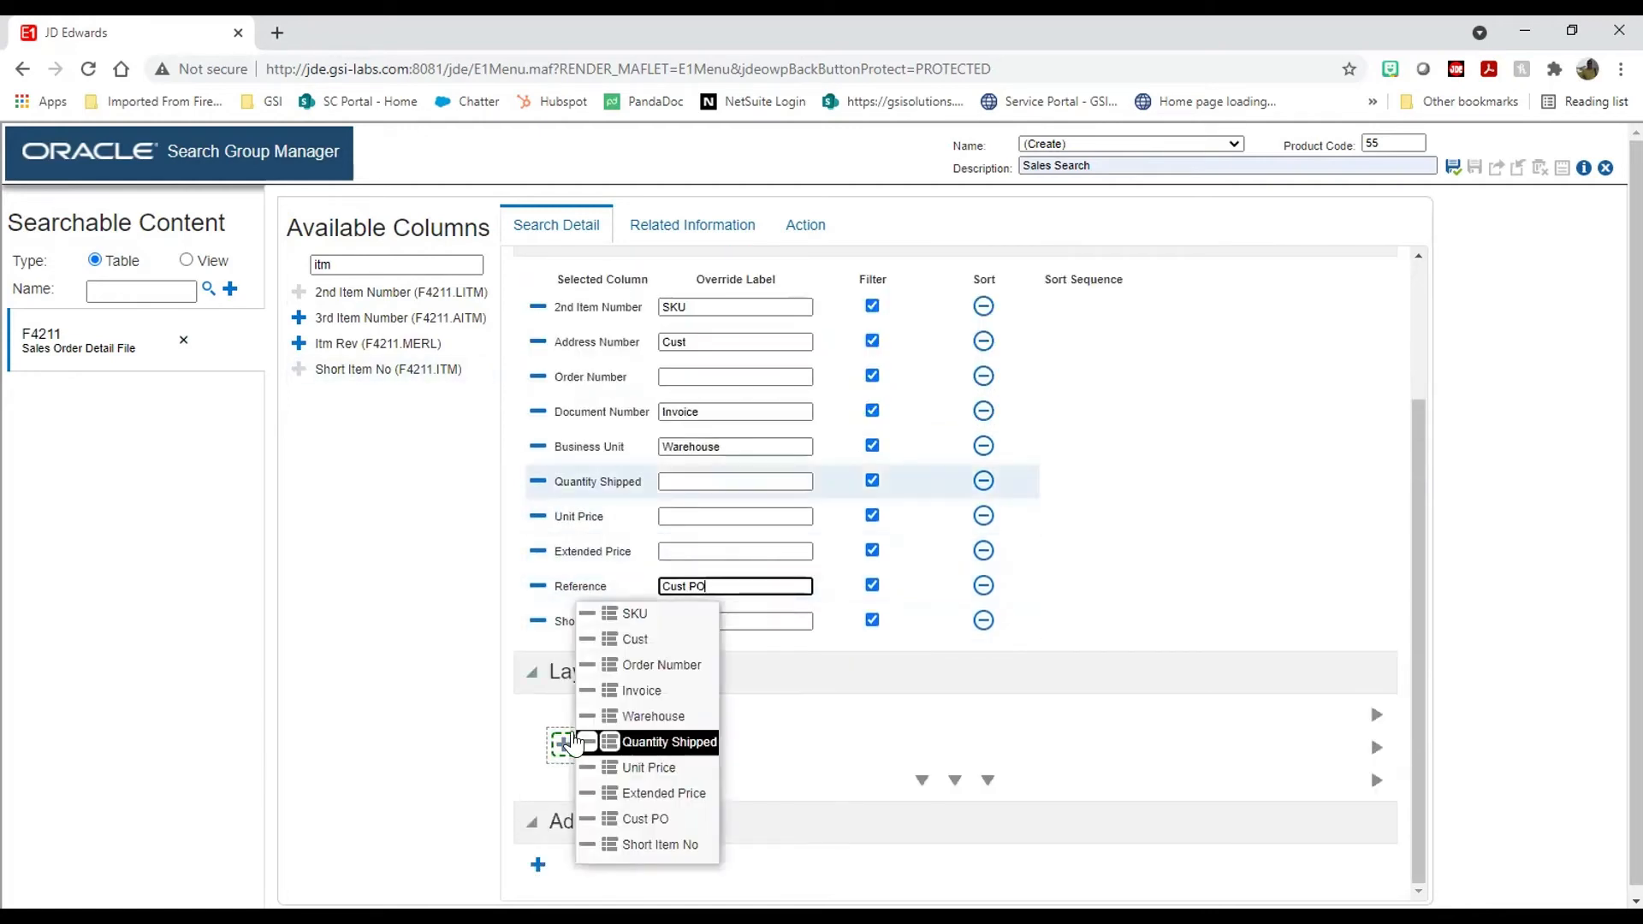
# Step: Fill the first layout row with SKU, Order Number, Invoice and Warehouse
pyautogui.click(608, 615)
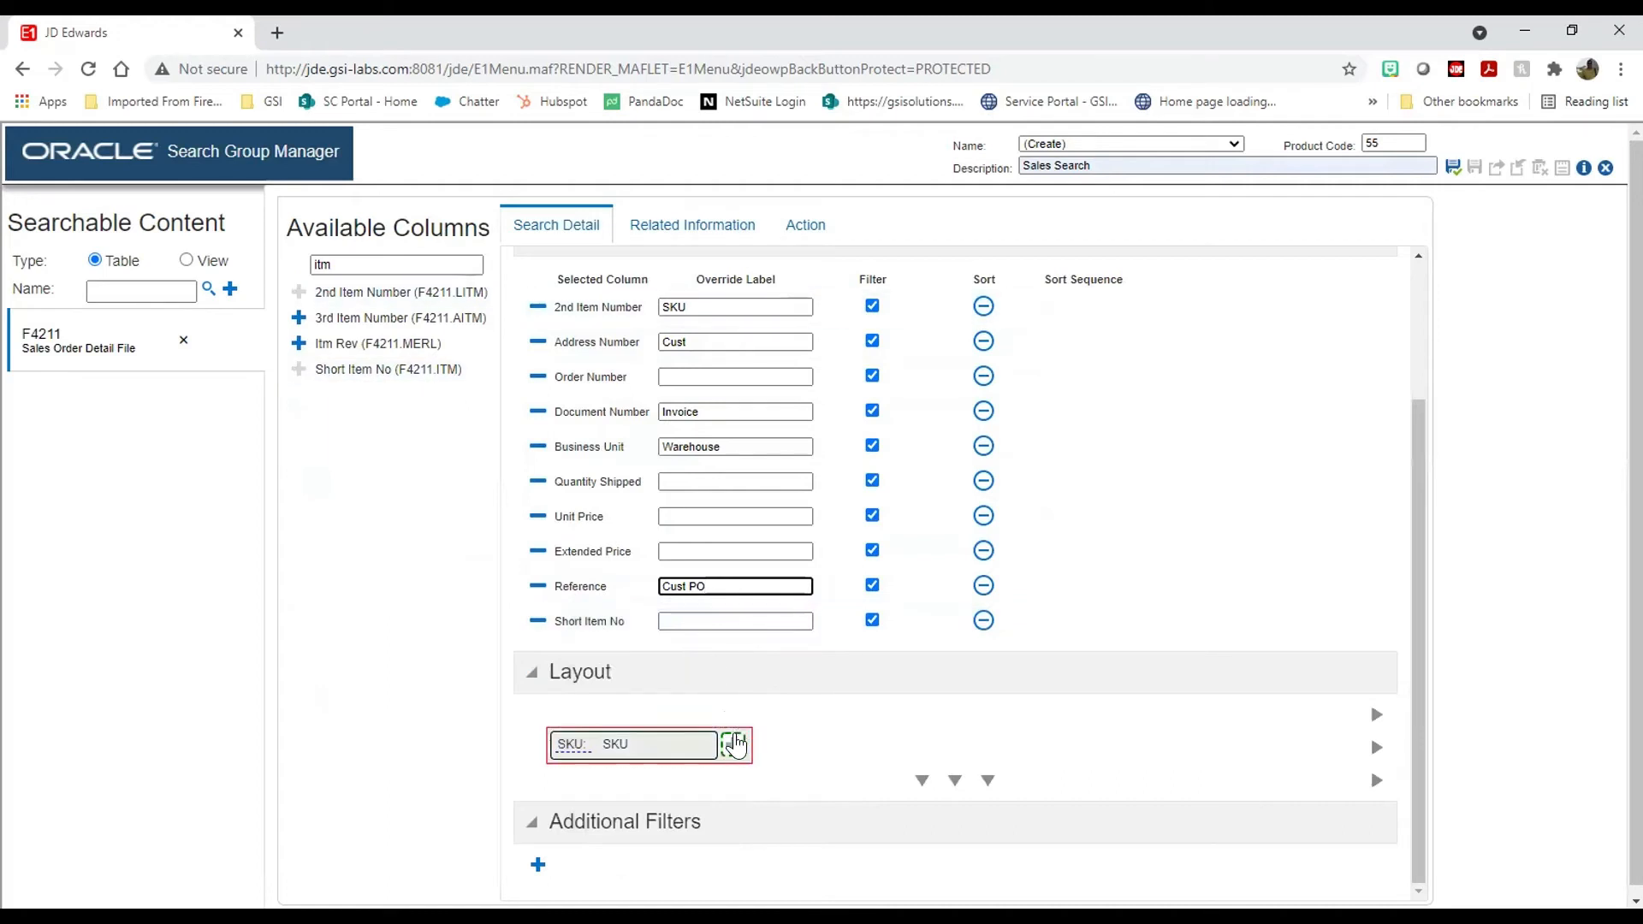
pyautogui.click(733, 744)
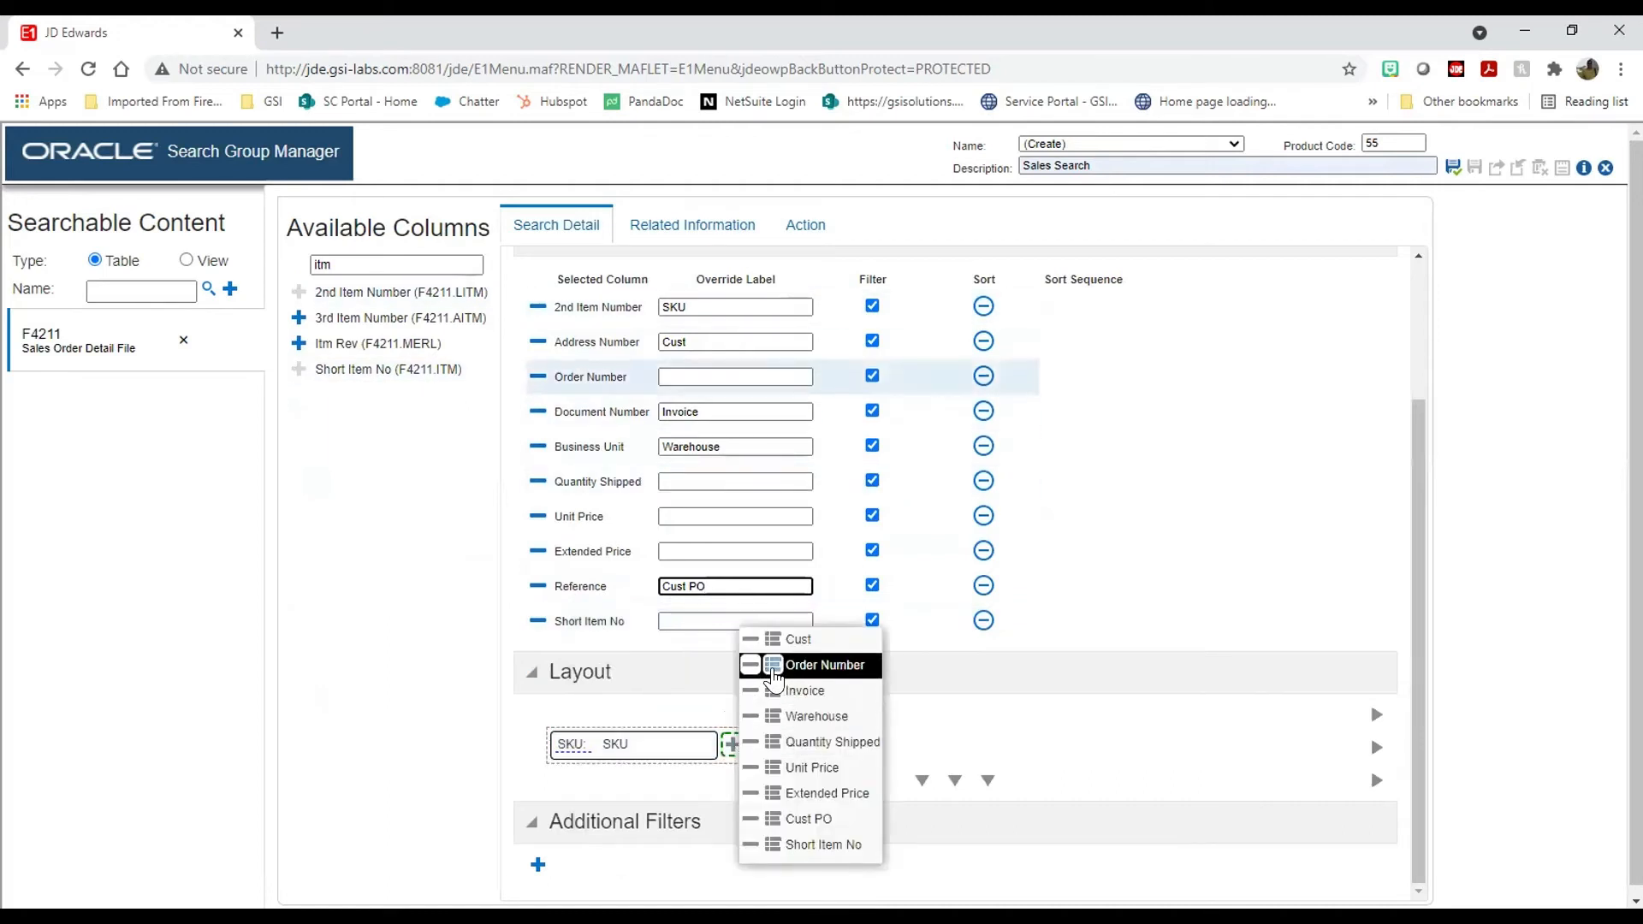
pyautogui.click(760, 673)
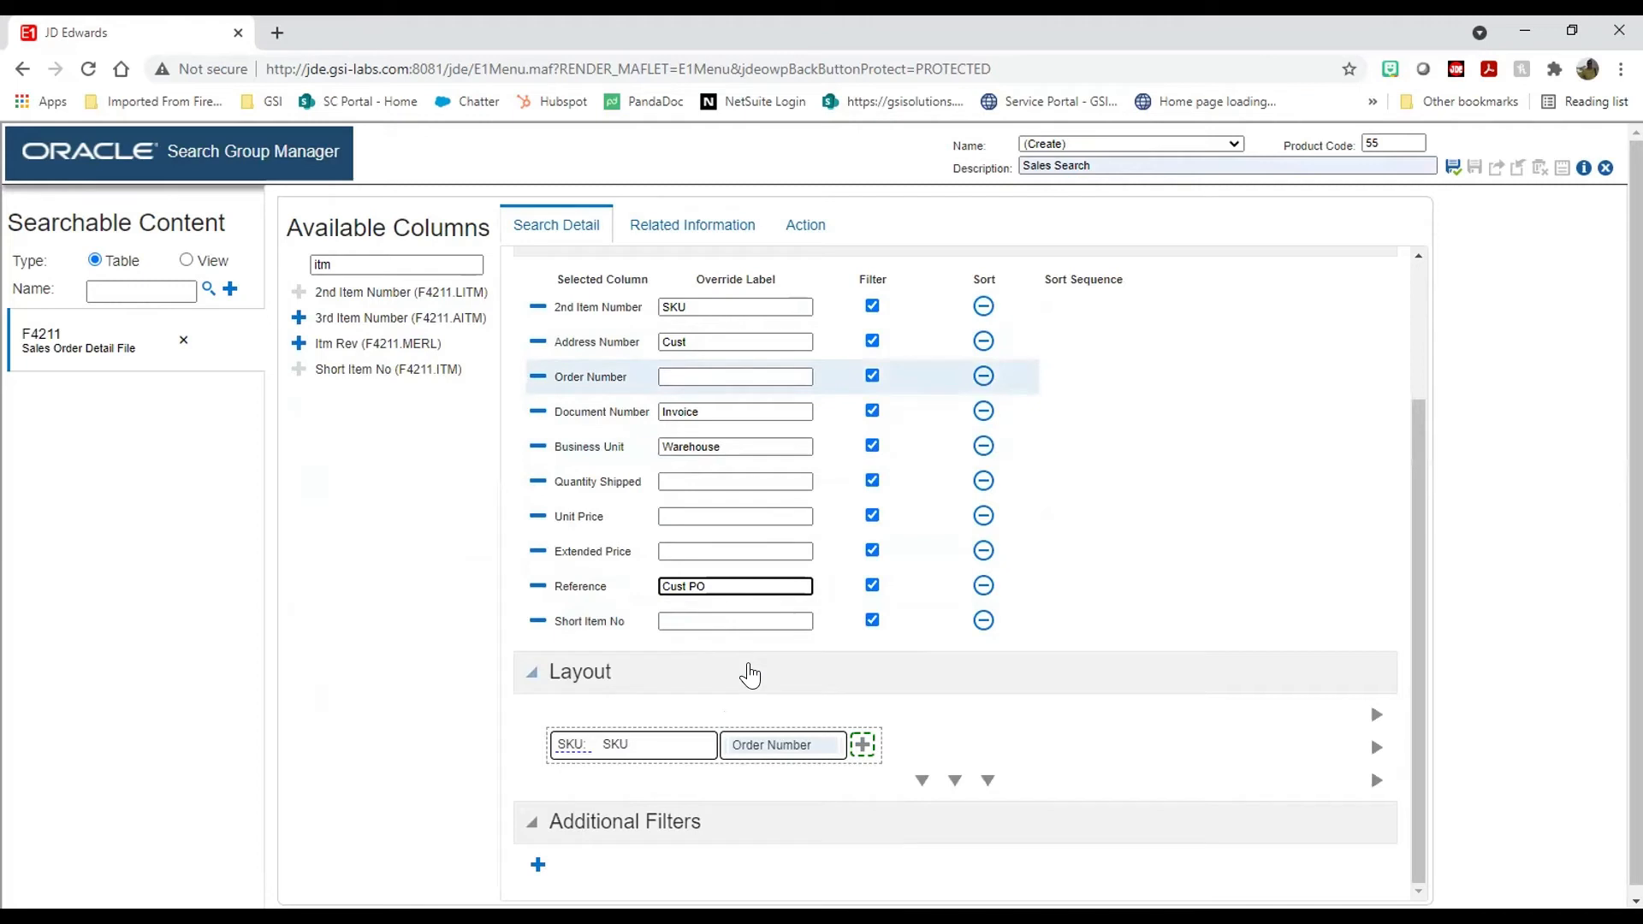
pyautogui.click(863, 746)
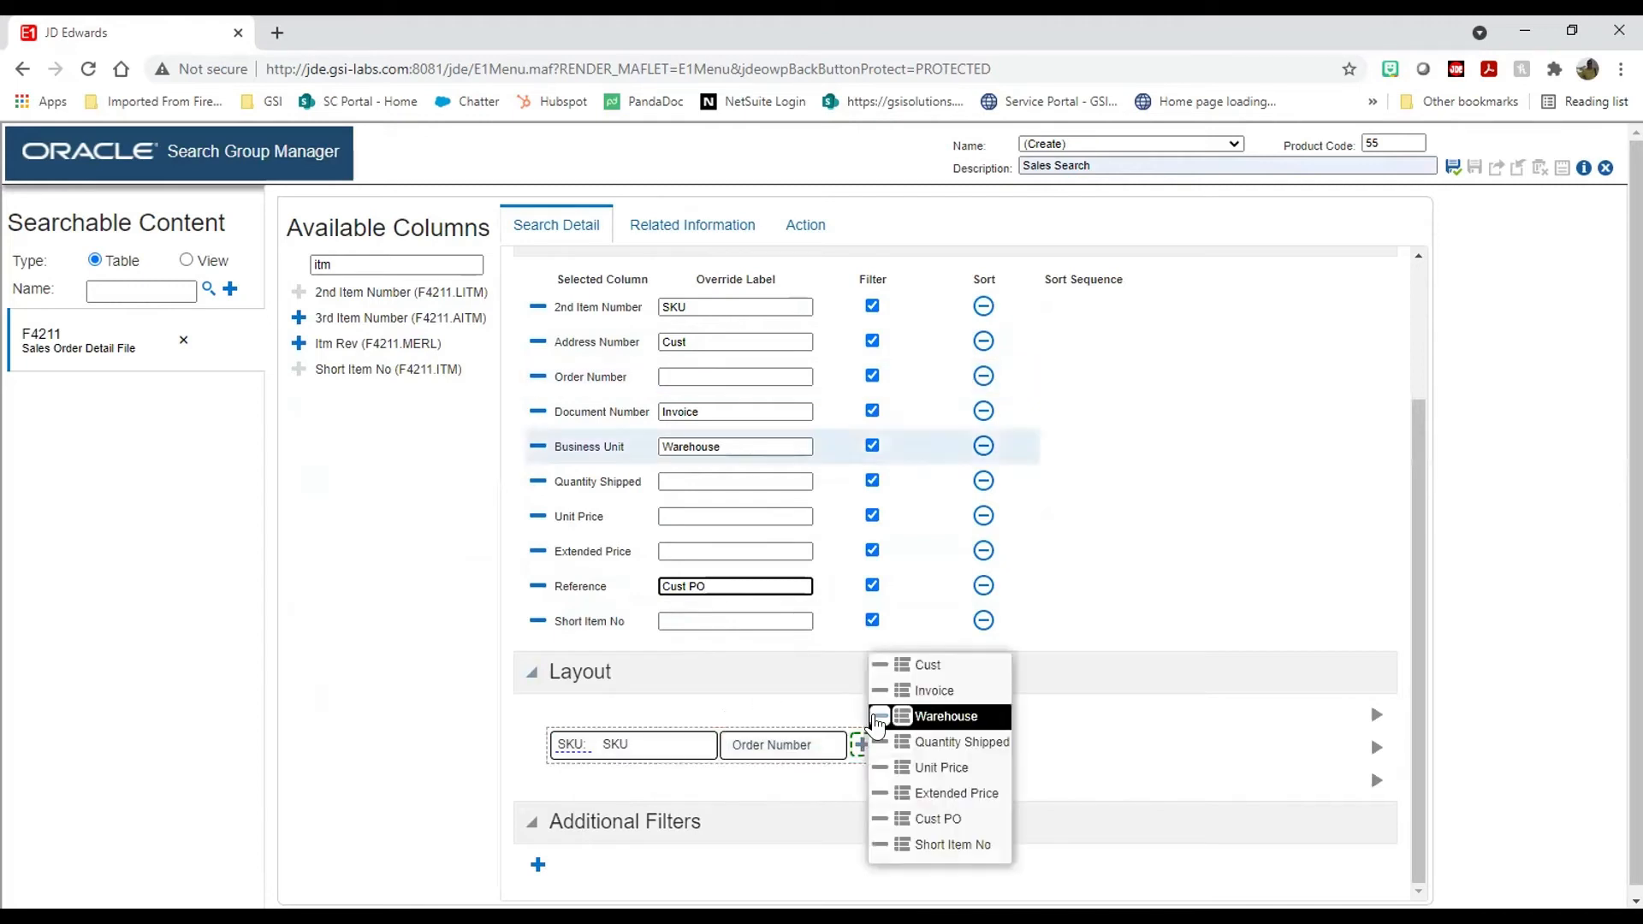
pyautogui.click(902, 690)
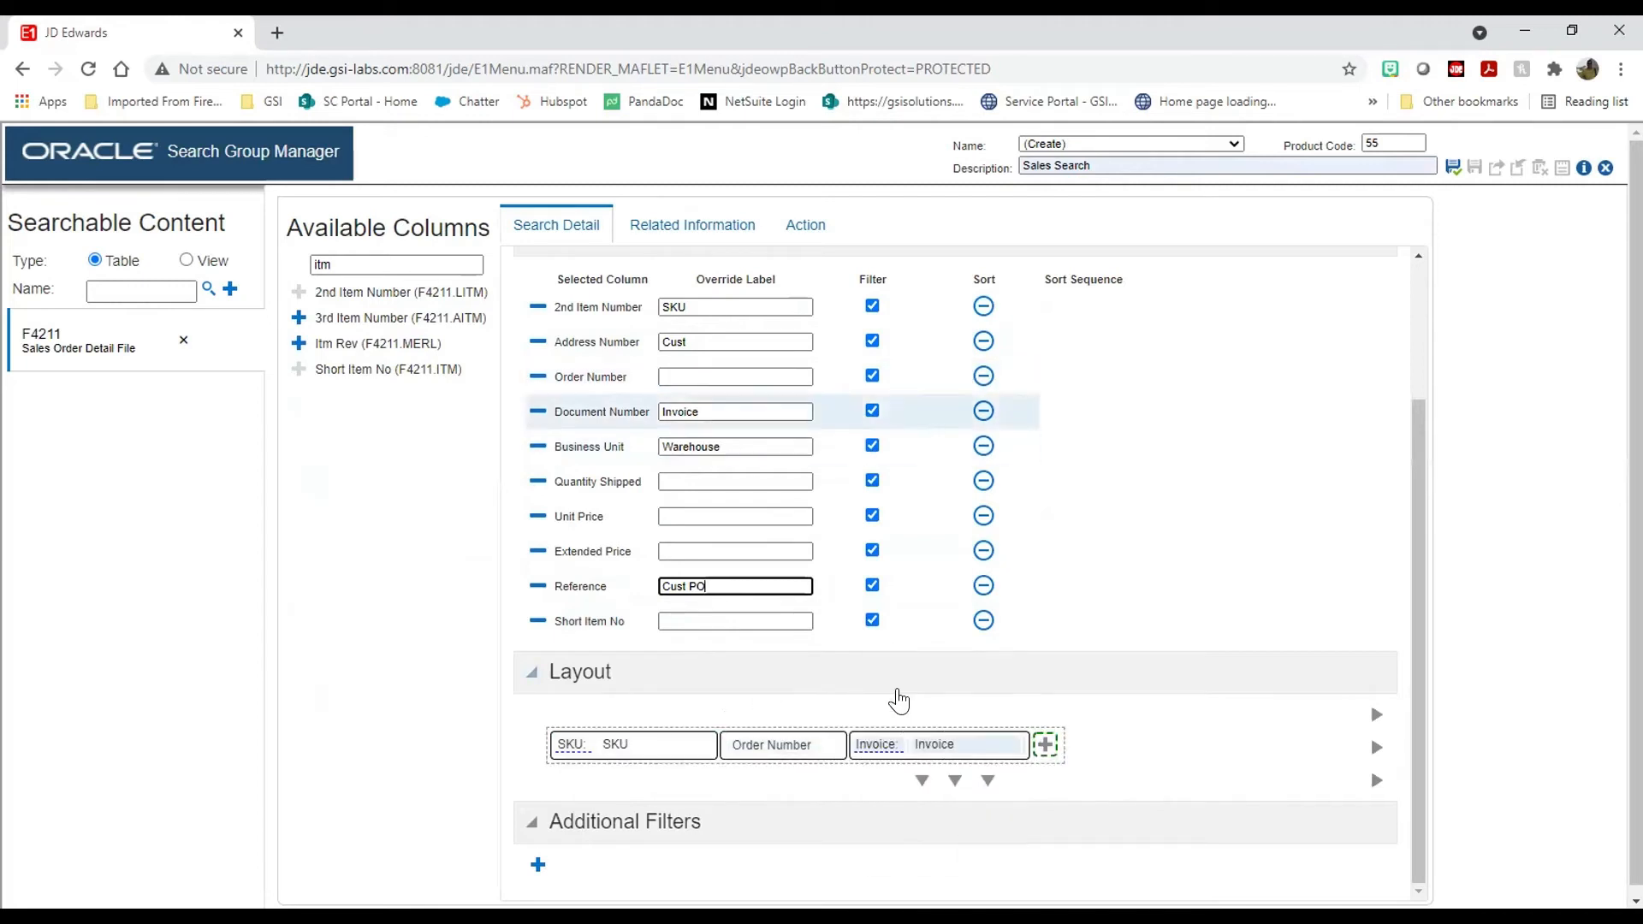
pyautogui.click(1042, 746)
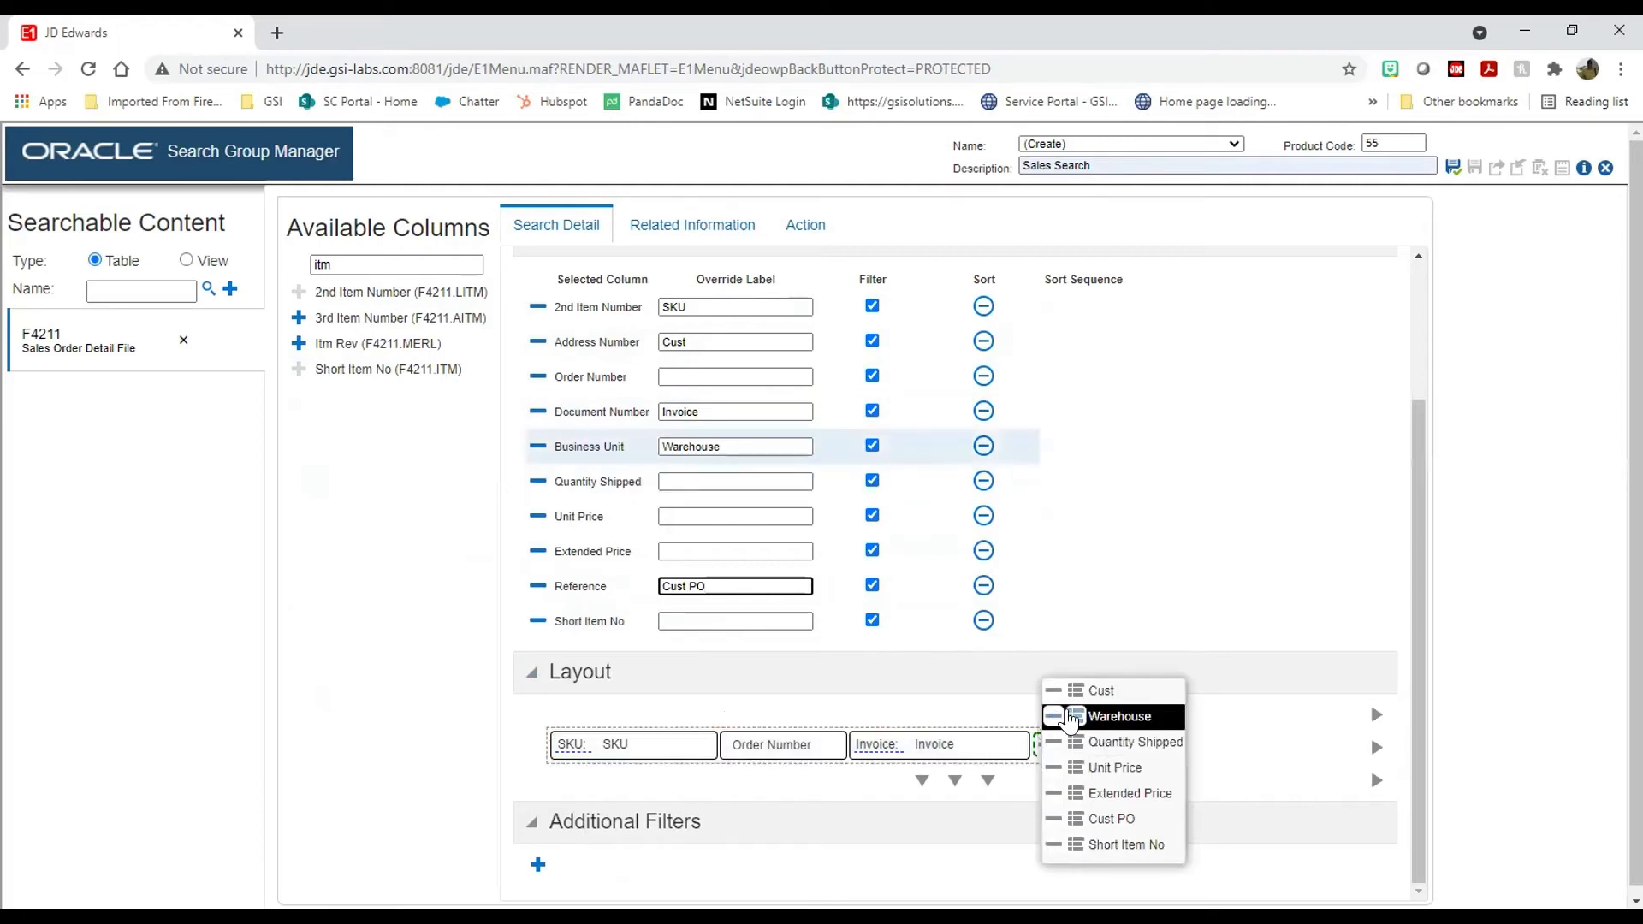
pyautogui.click(1069, 718)
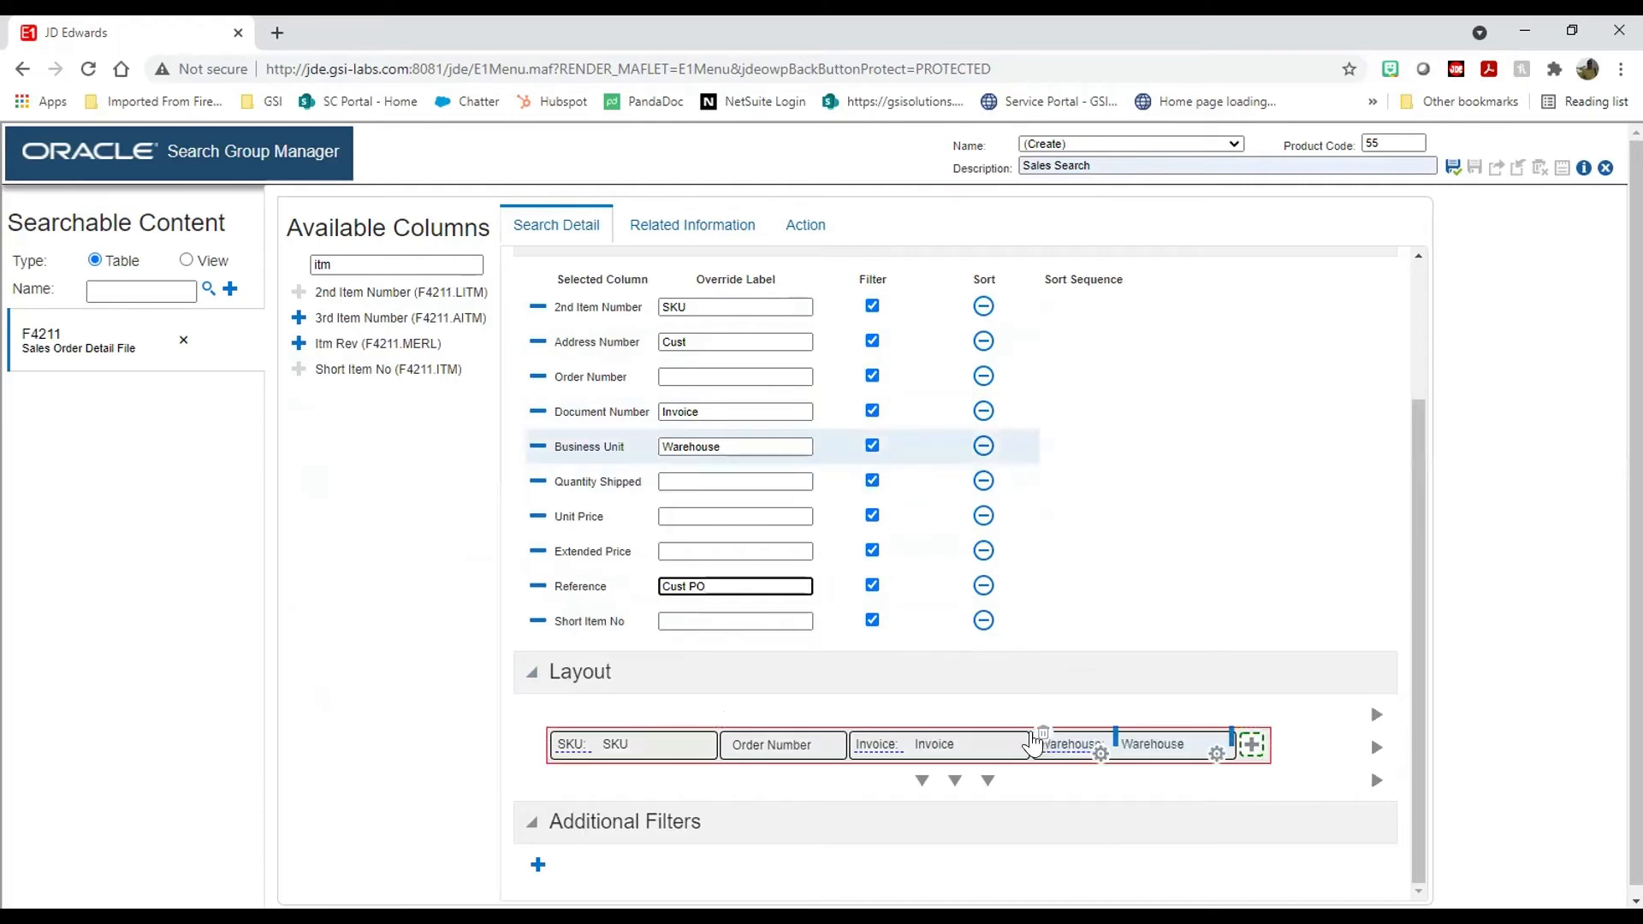
# Step: Add a second layout row holding Cust, Quantity Shipped, Unit Price and Extended Price
pyautogui.click(909, 776)
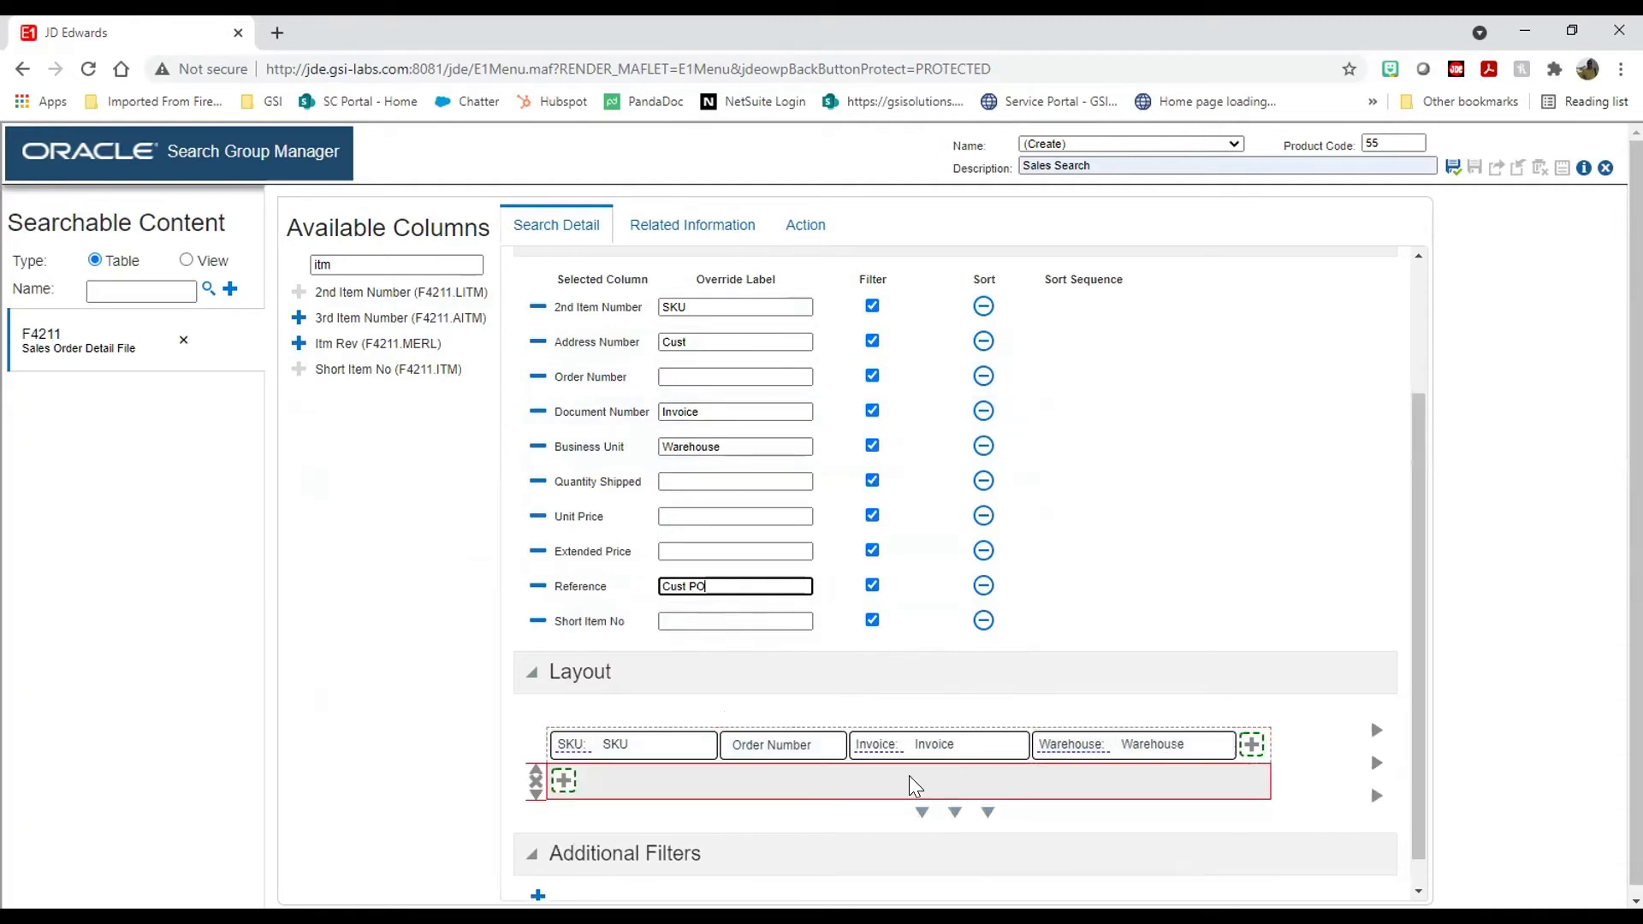
pyautogui.click(662, 732)
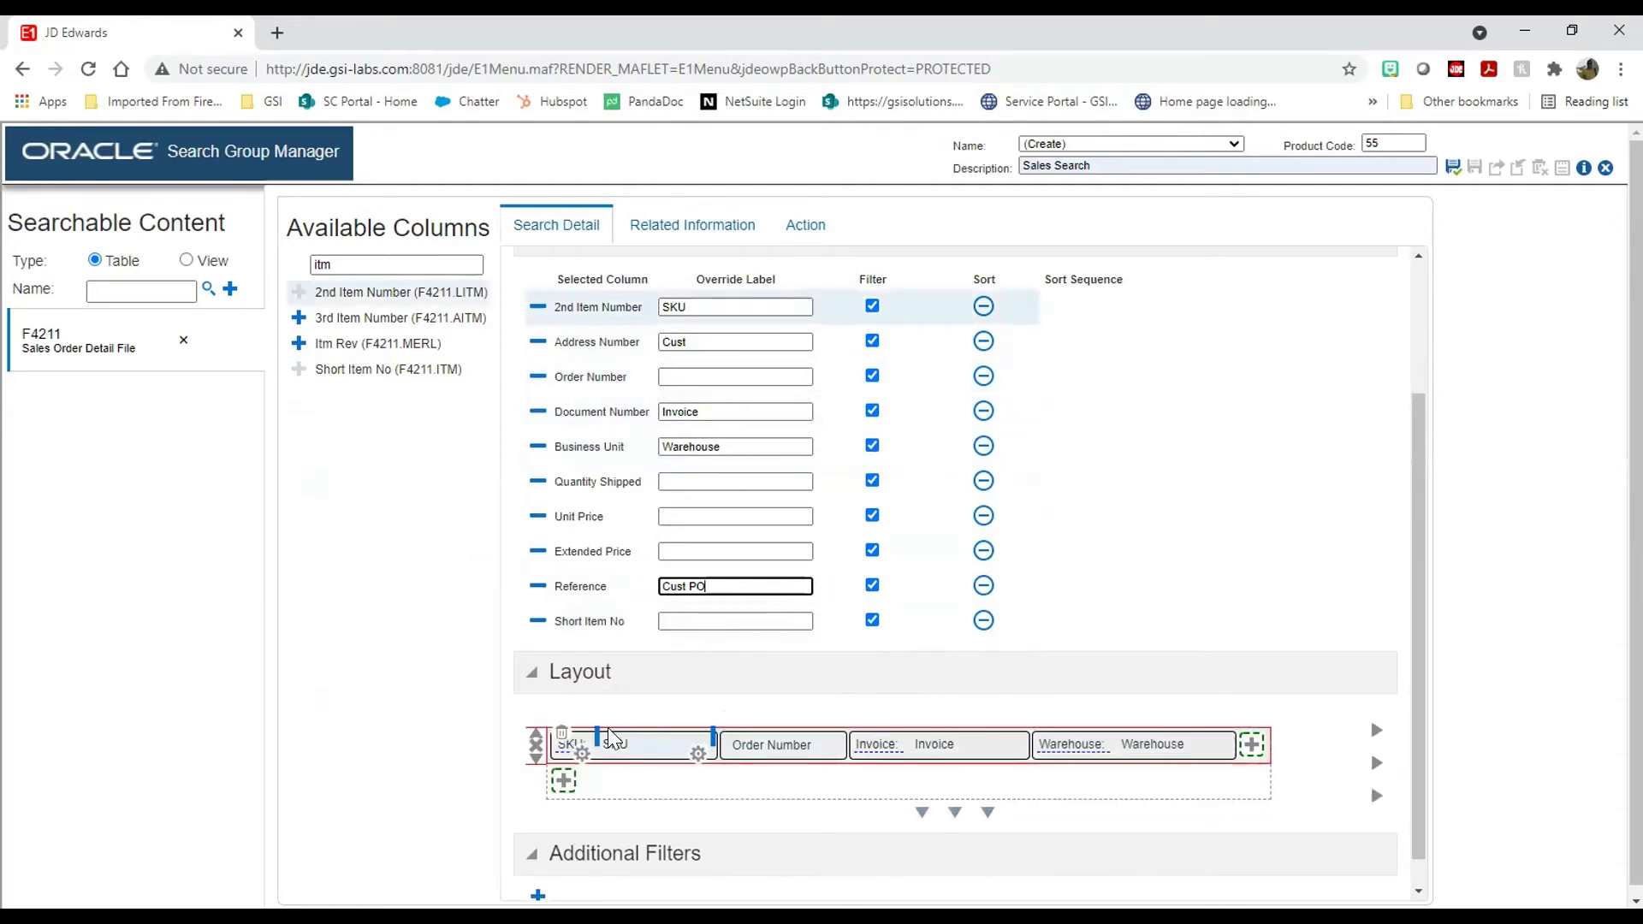
pyautogui.click(563, 780)
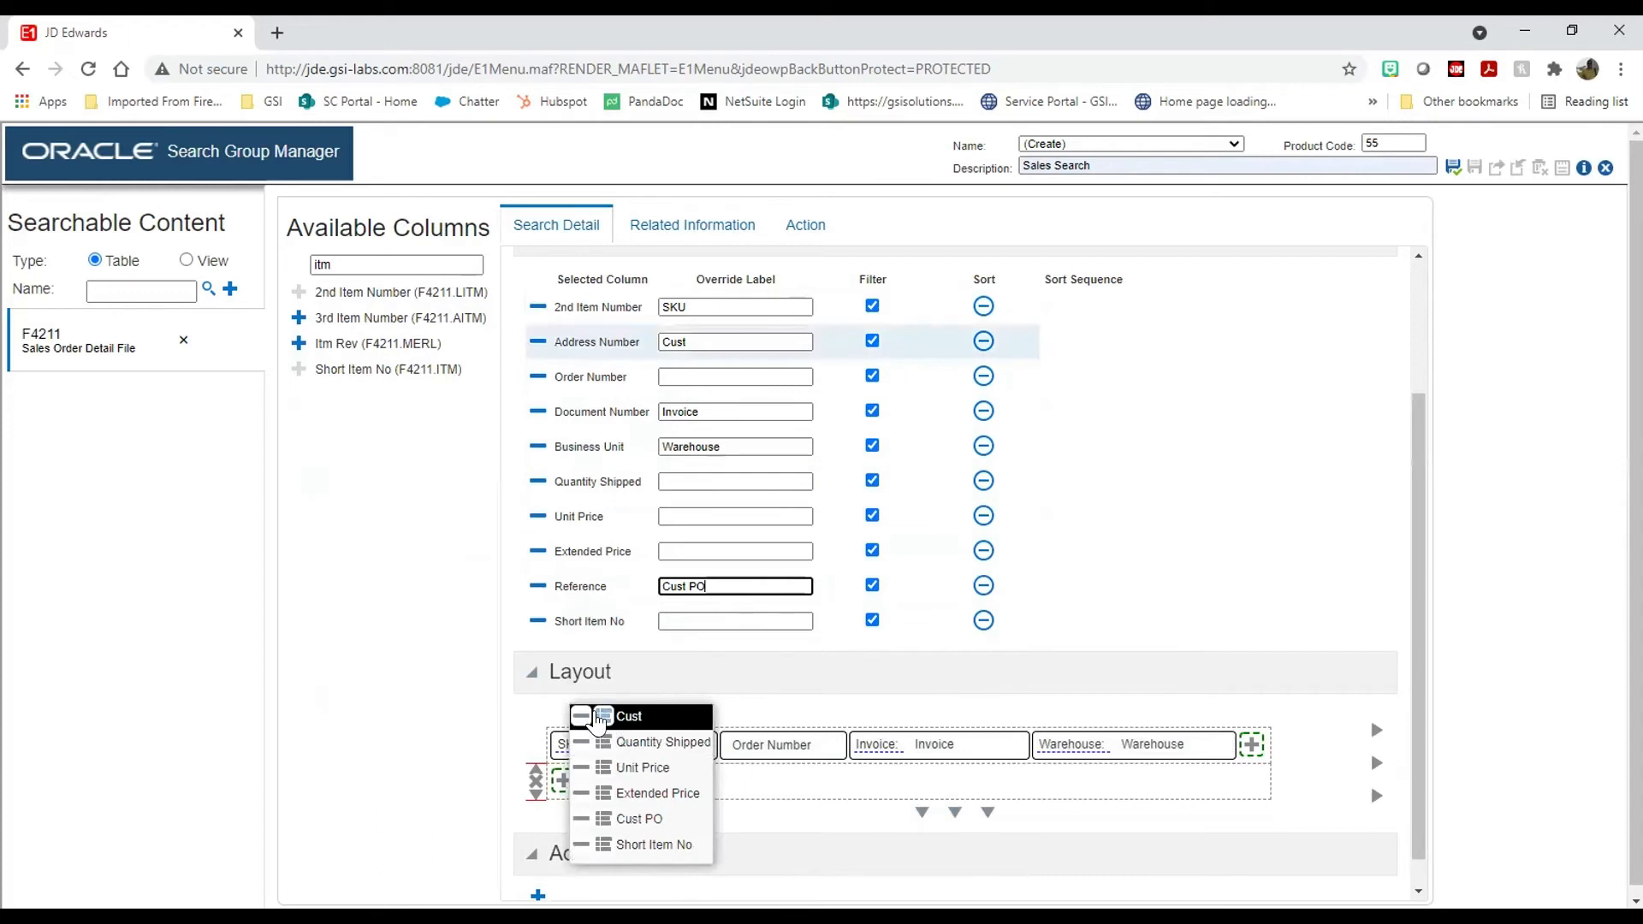
pyautogui.click(592, 719)
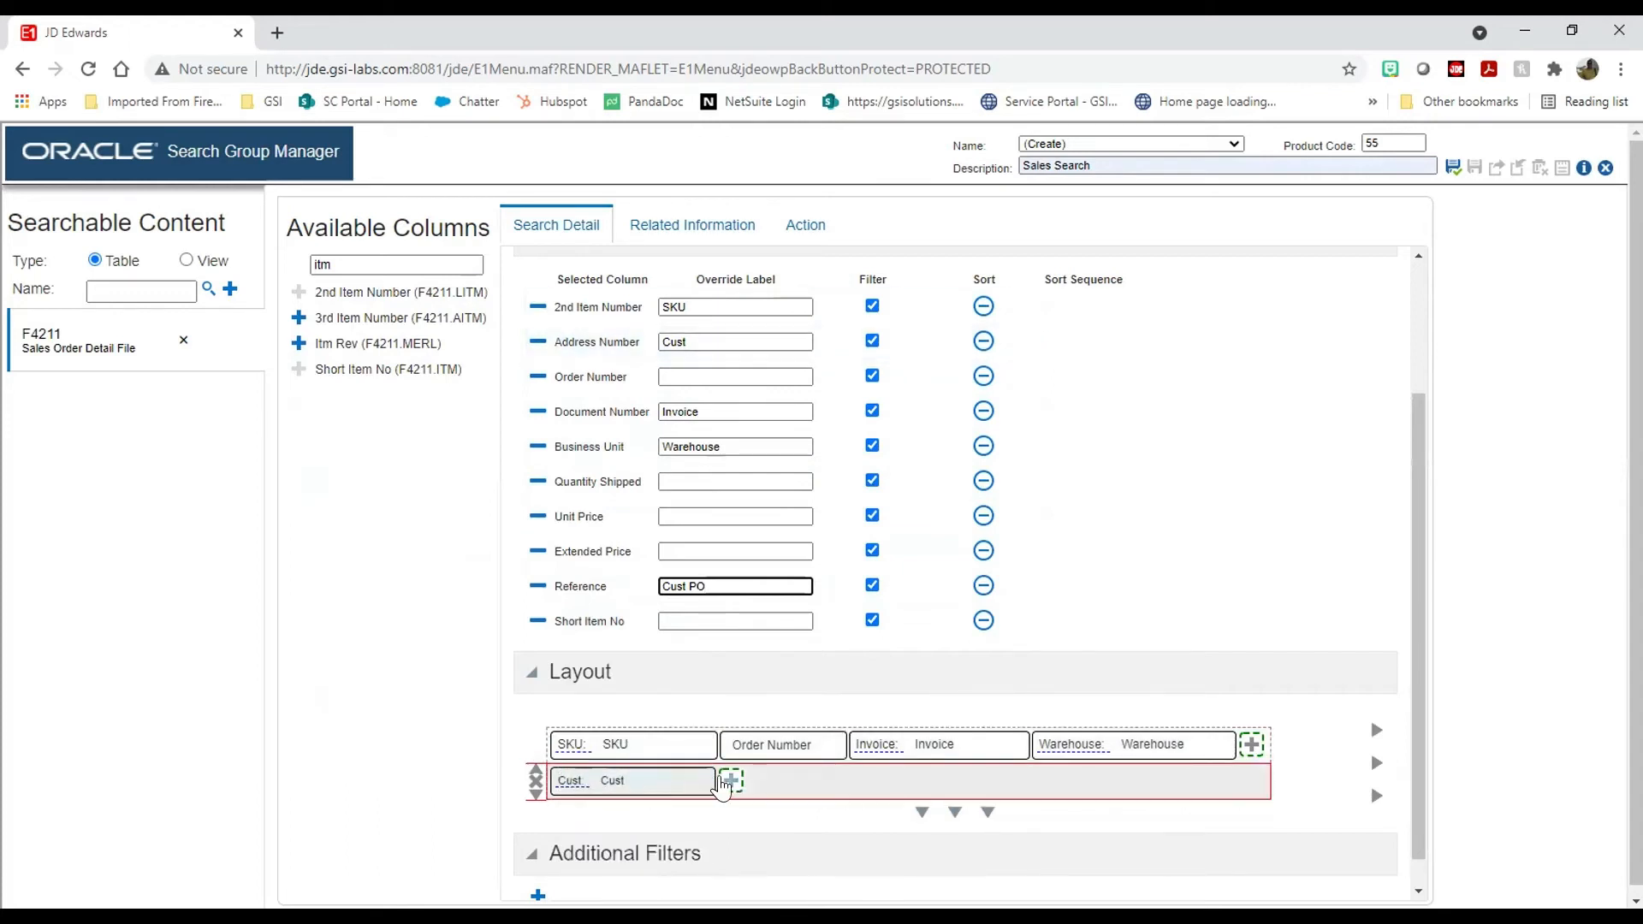
pyautogui.click(731, 782)
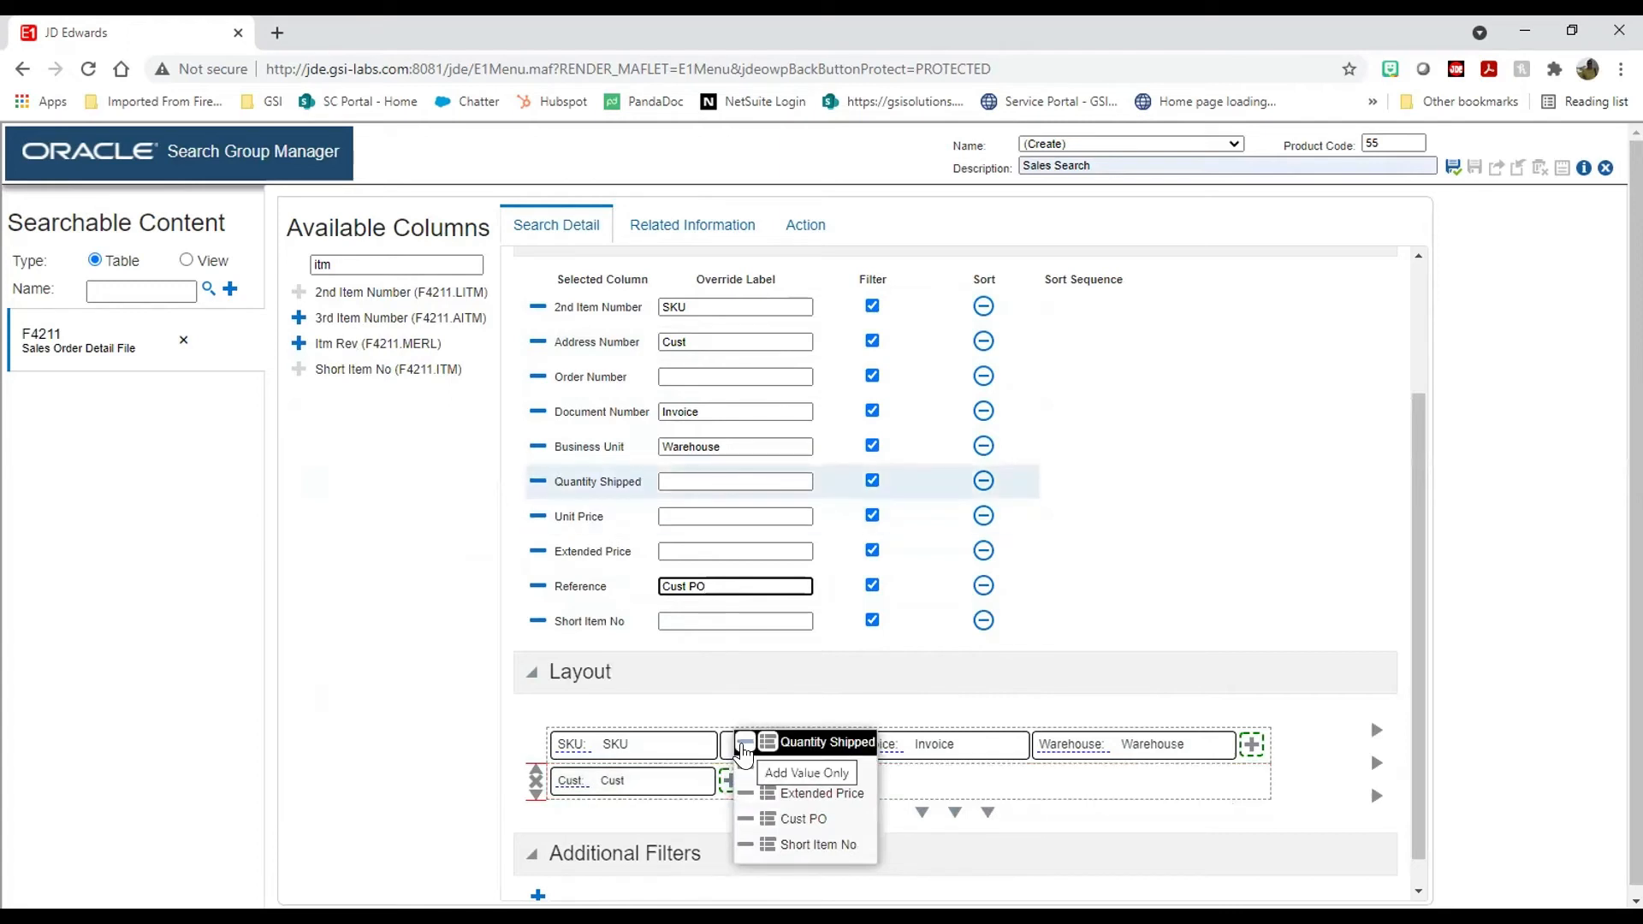
pyautogui.click(743, 753)
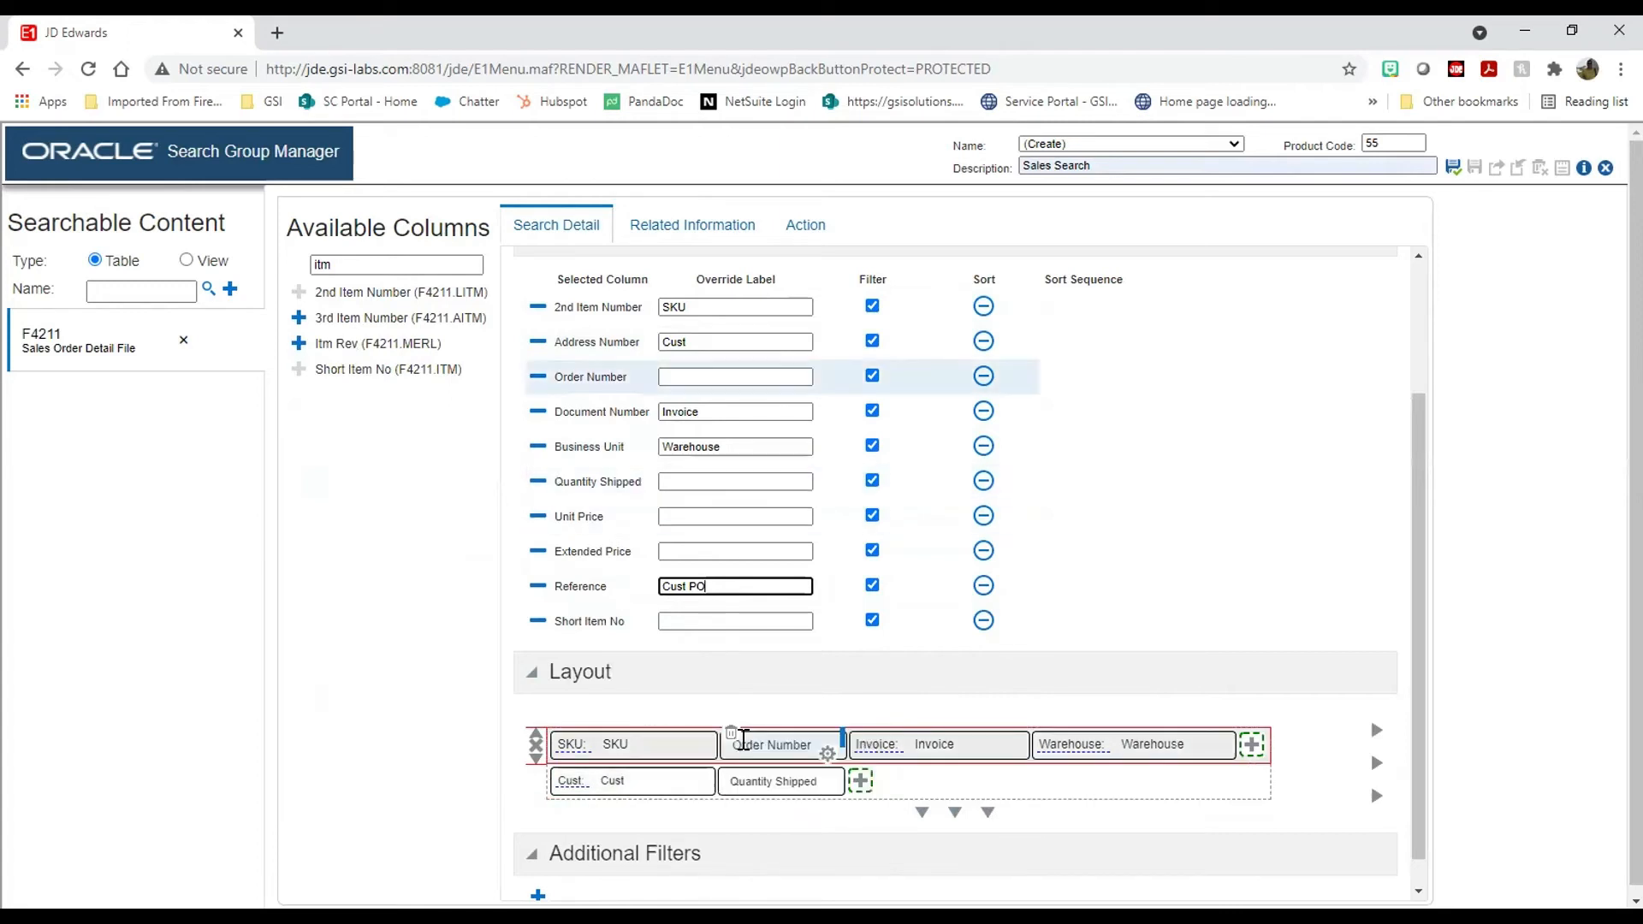
pyautogui.click(856, 780)
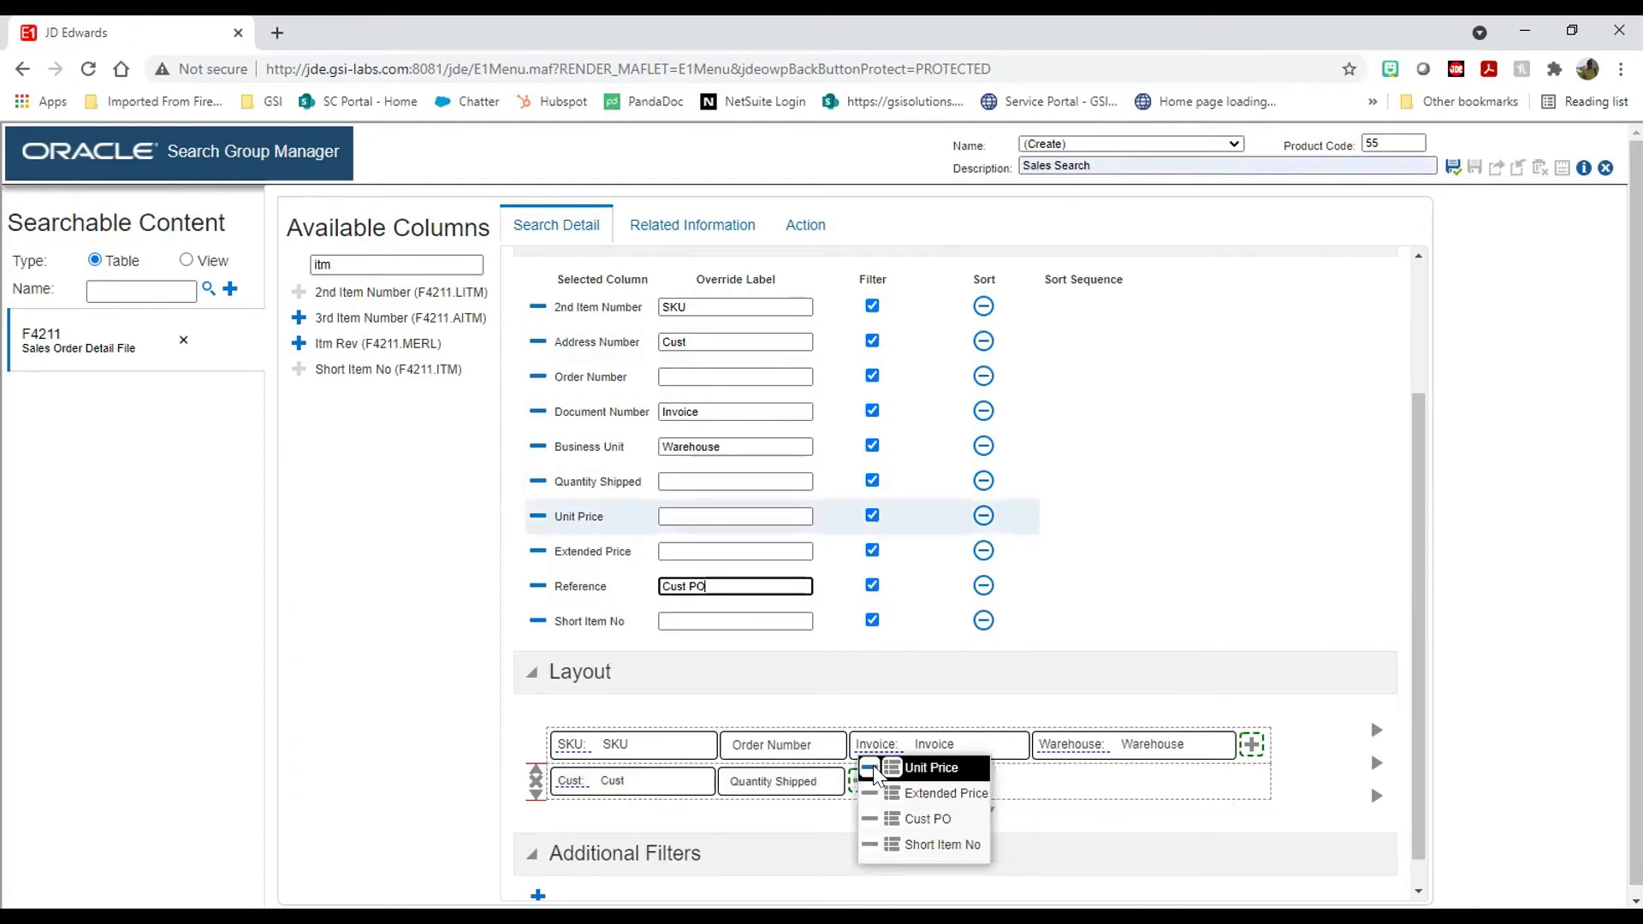
pyautogui.click(875, 775)
pyautogui.click(986, 781)
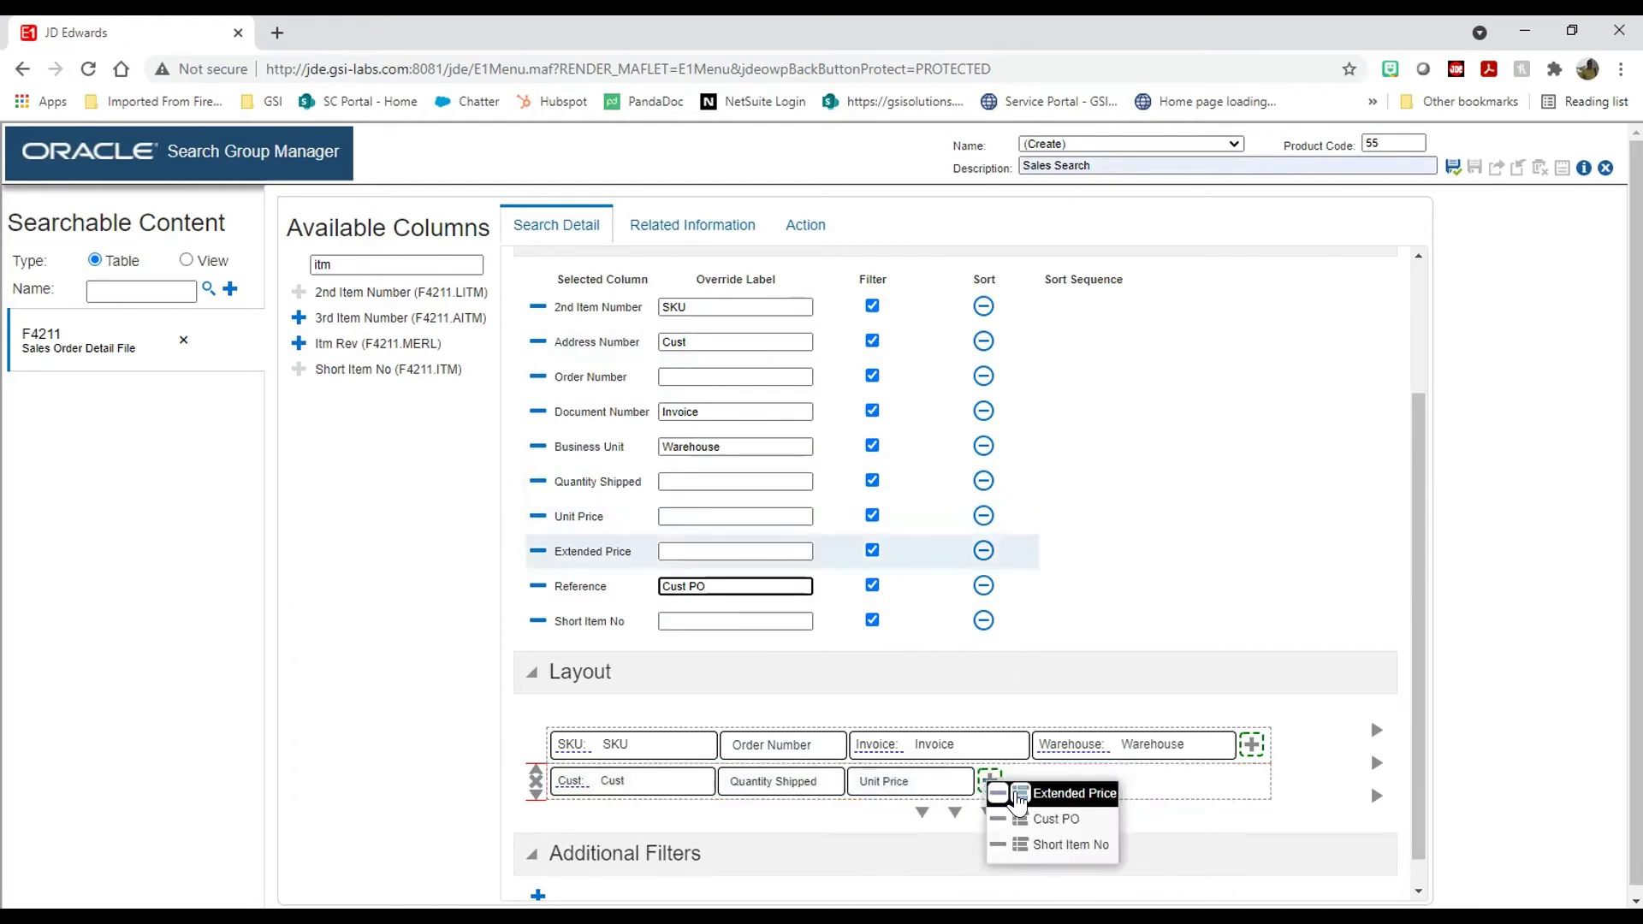
pyautogui.click(1016, 797)
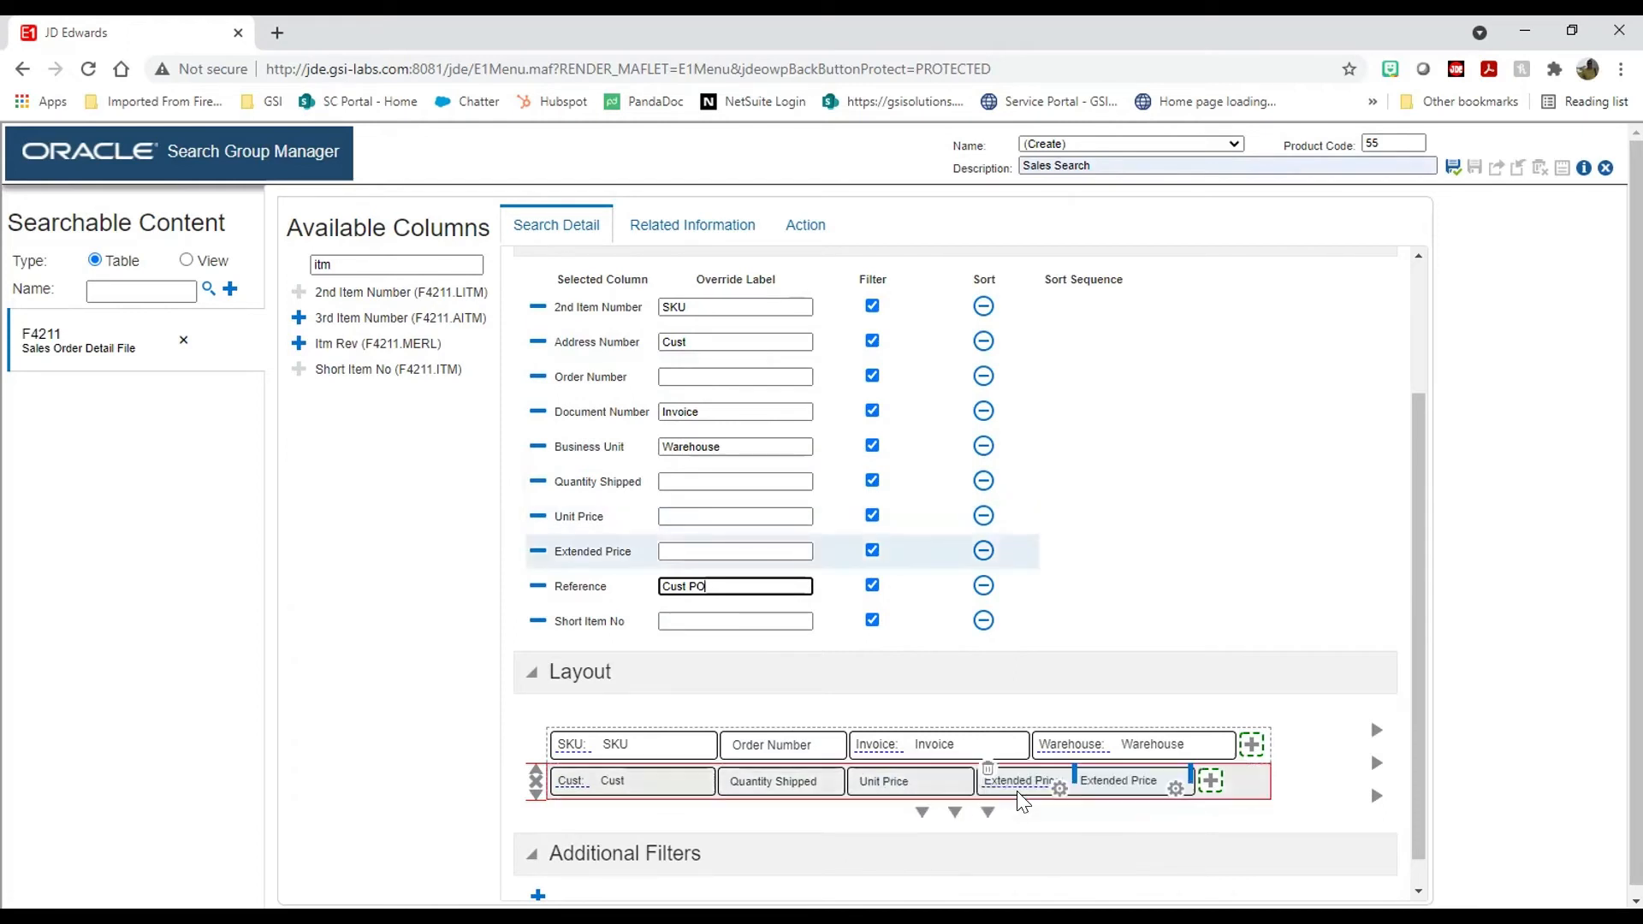
# Step: Add a third layout row containing only Cust PO
pyautogui.click(921, 811)
pyautogui.click(565, 817)
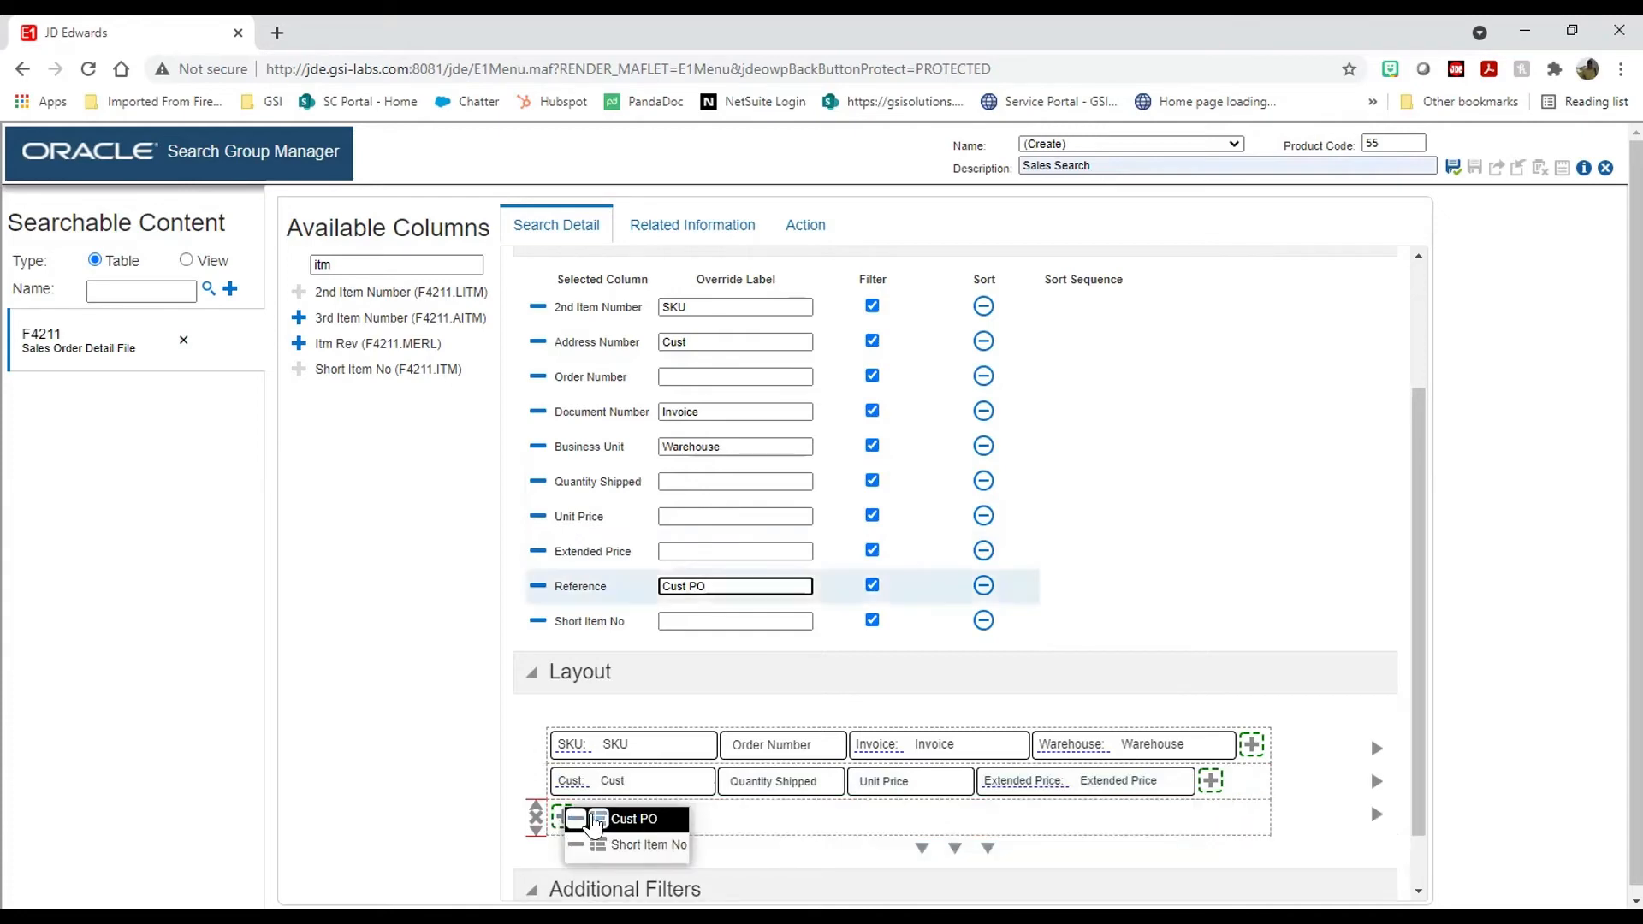
pyautogui.click(625, 814)
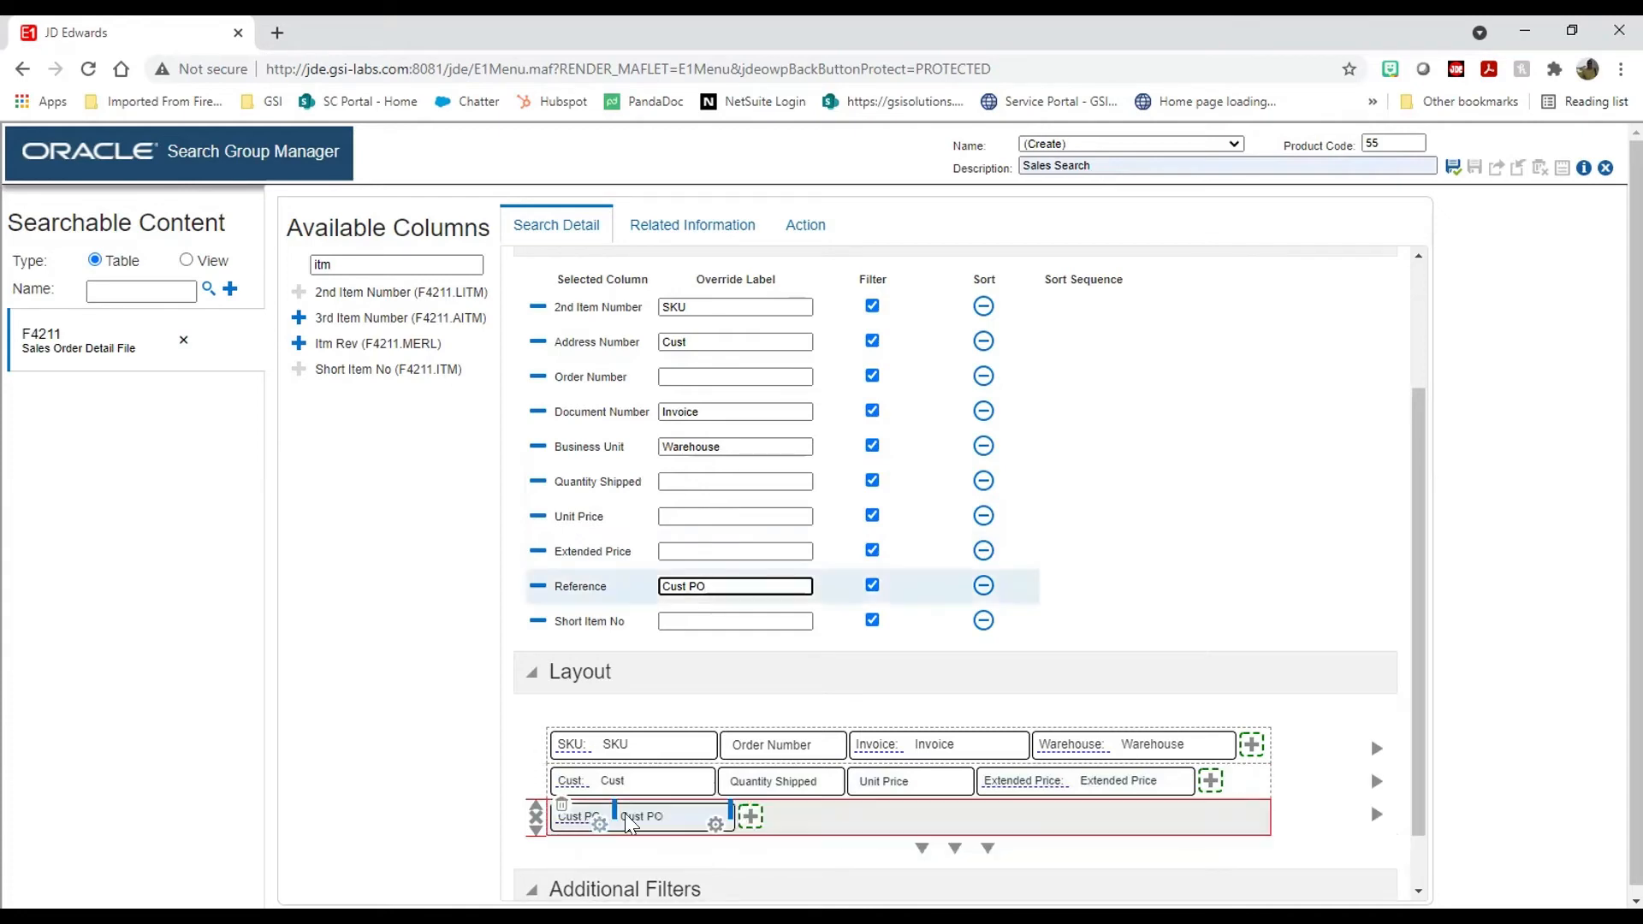
pyautogui.click(750, 817)
pyautogui.click(1076, 815)
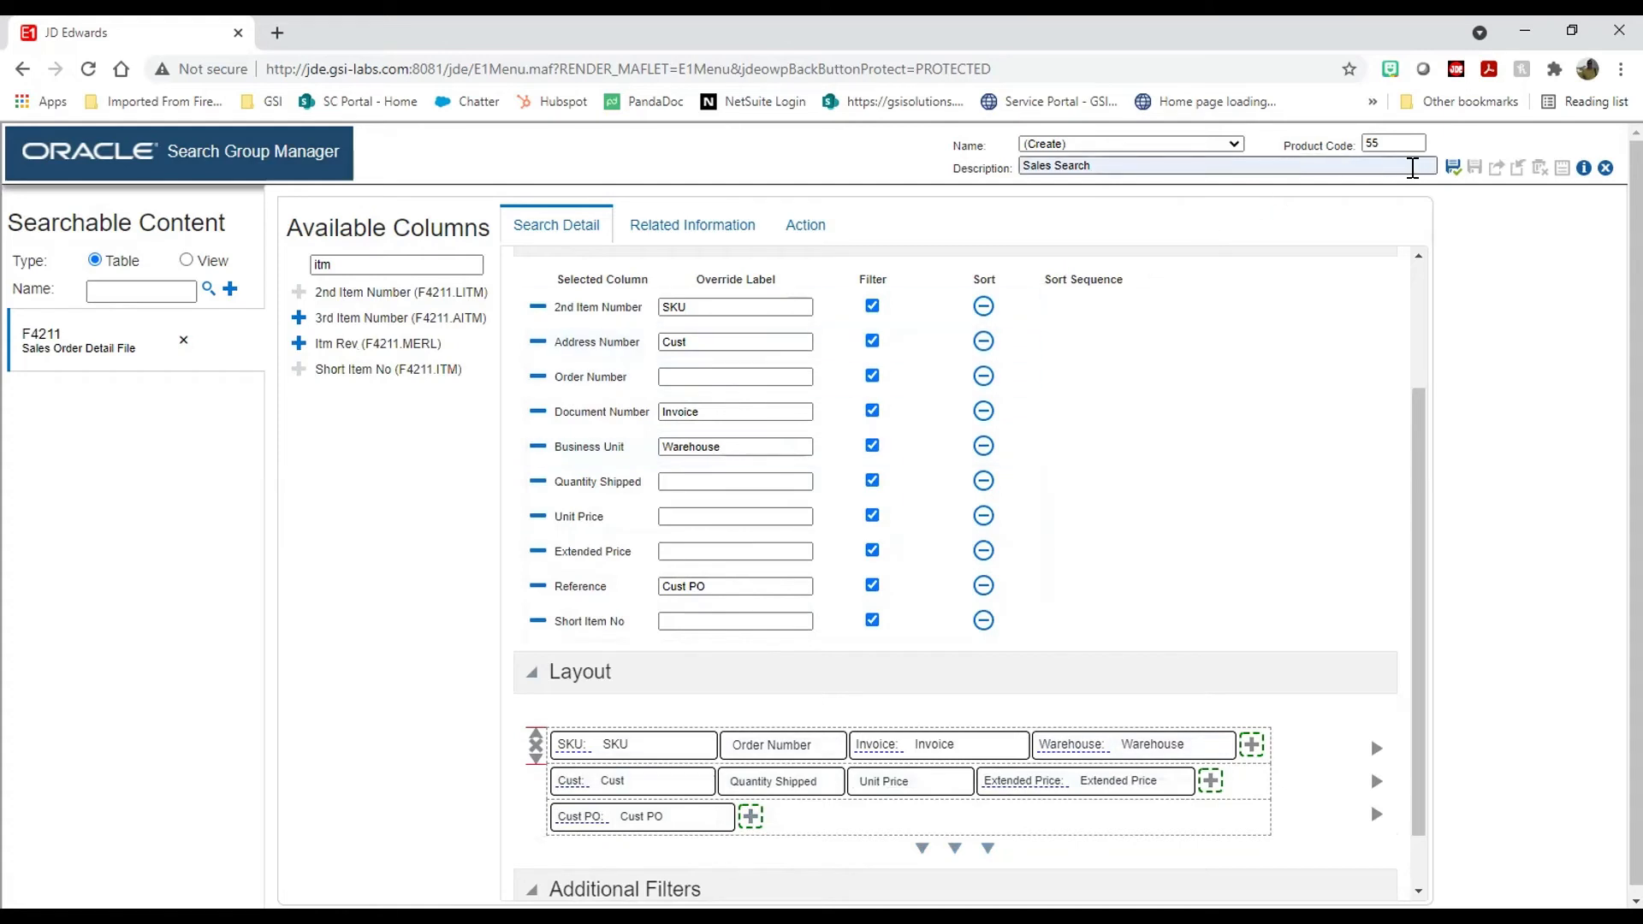
# Step: Save the search group as 'Sales Search' and close the Search Group Manager
pyautogui.click(1450, 171)
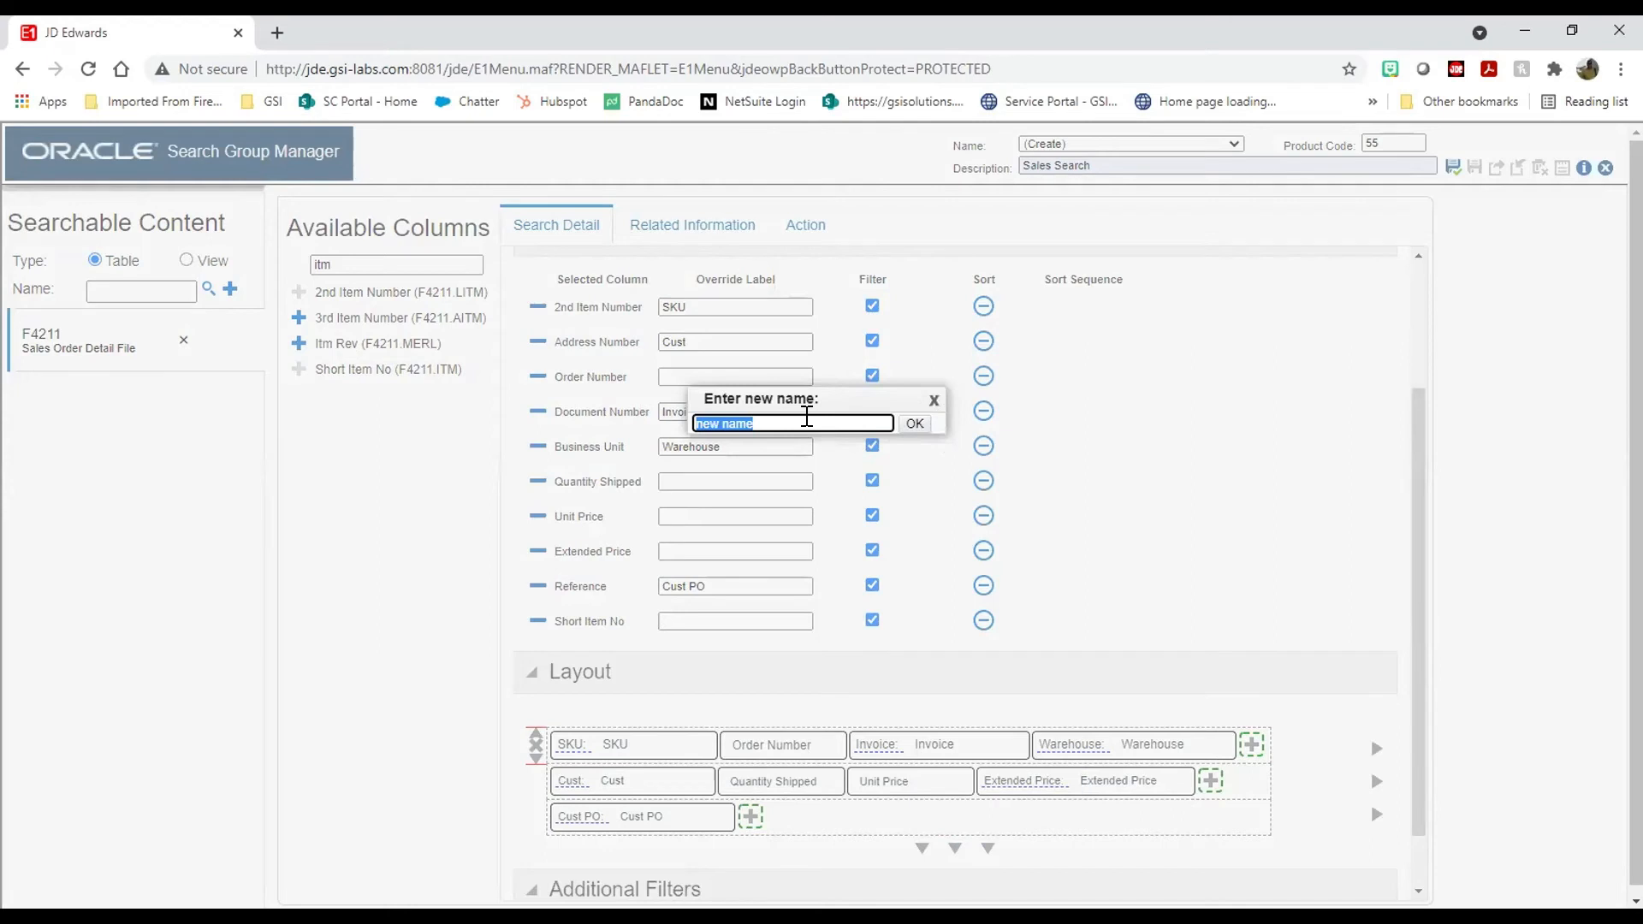
pyautogui.write('Sal')
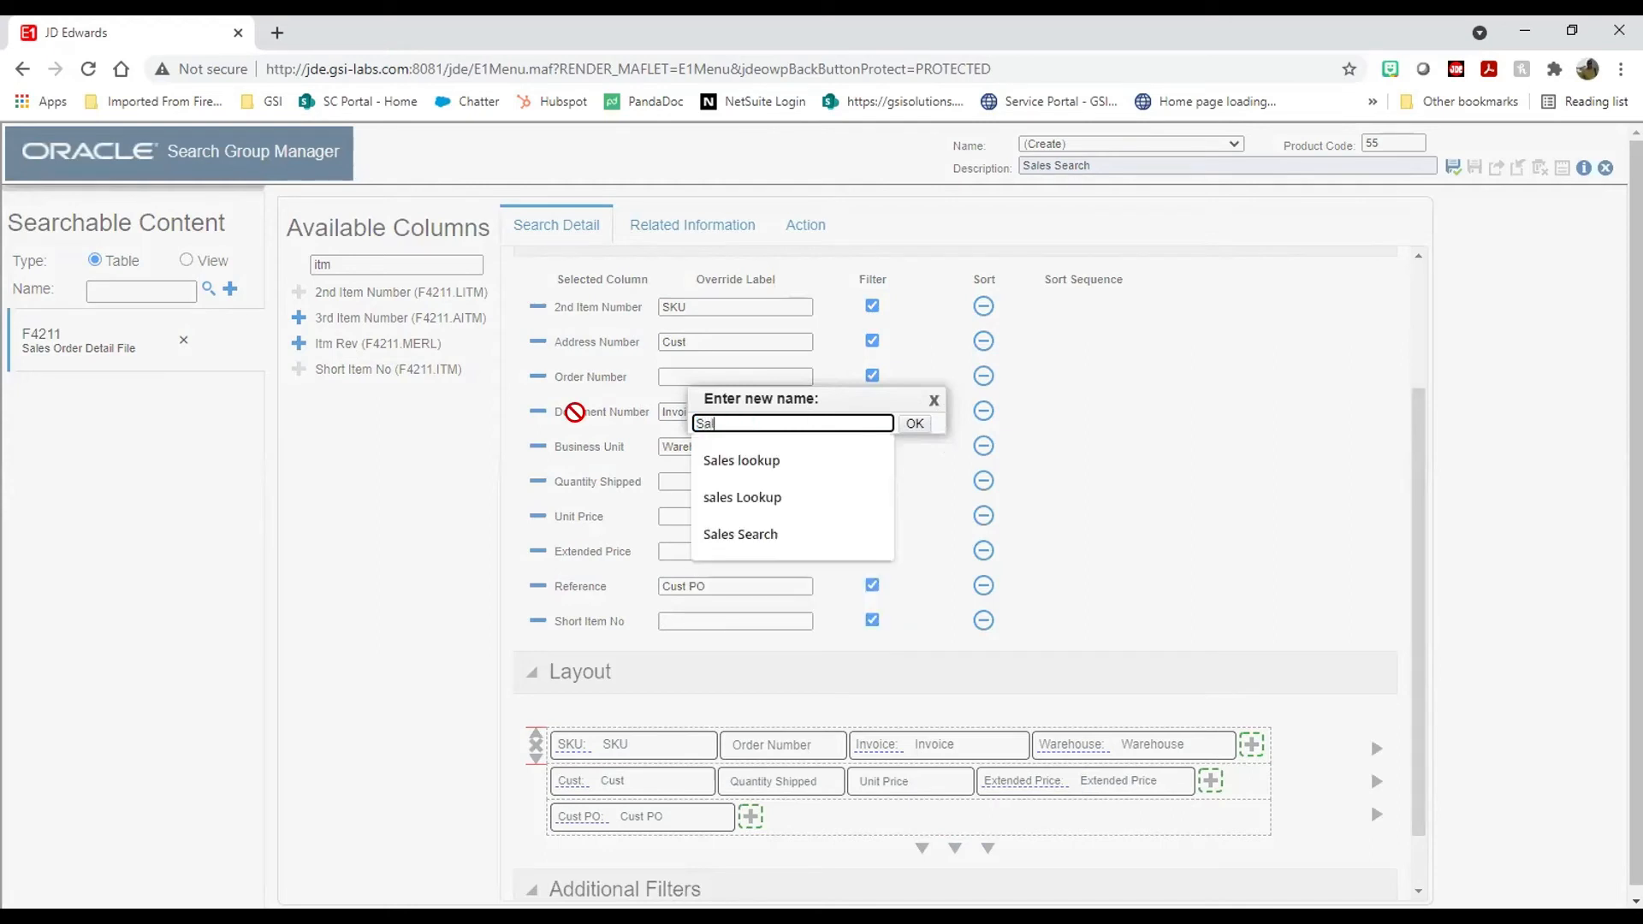
pyautogui.write('es Sear')
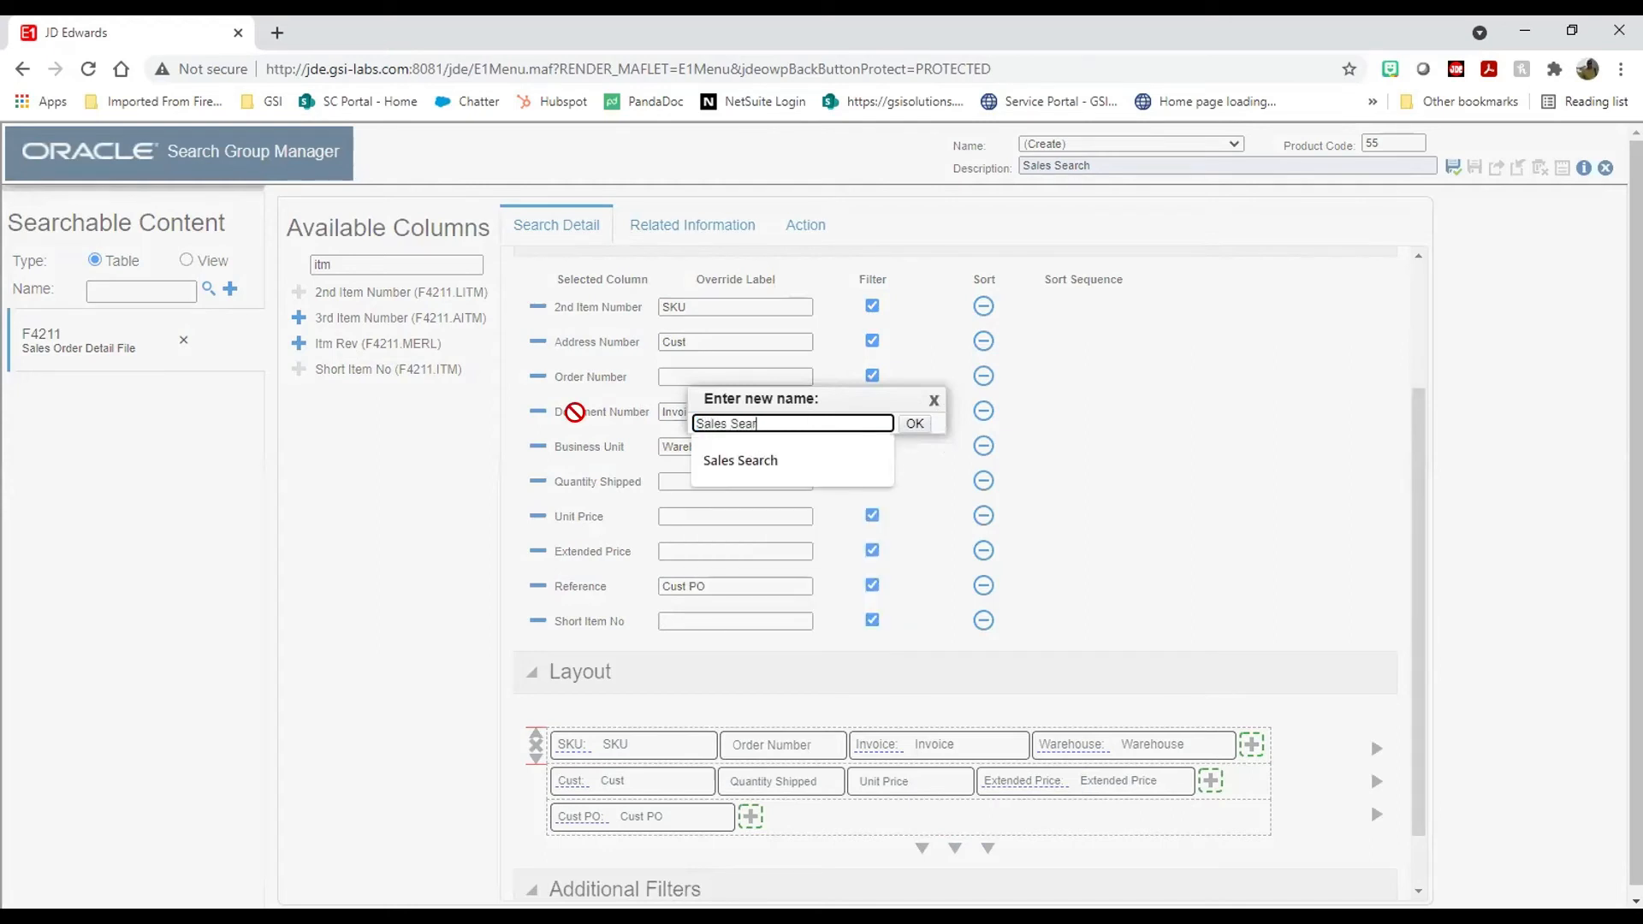
pyautogui.write('ch')
pyautogui.click(915, 424)
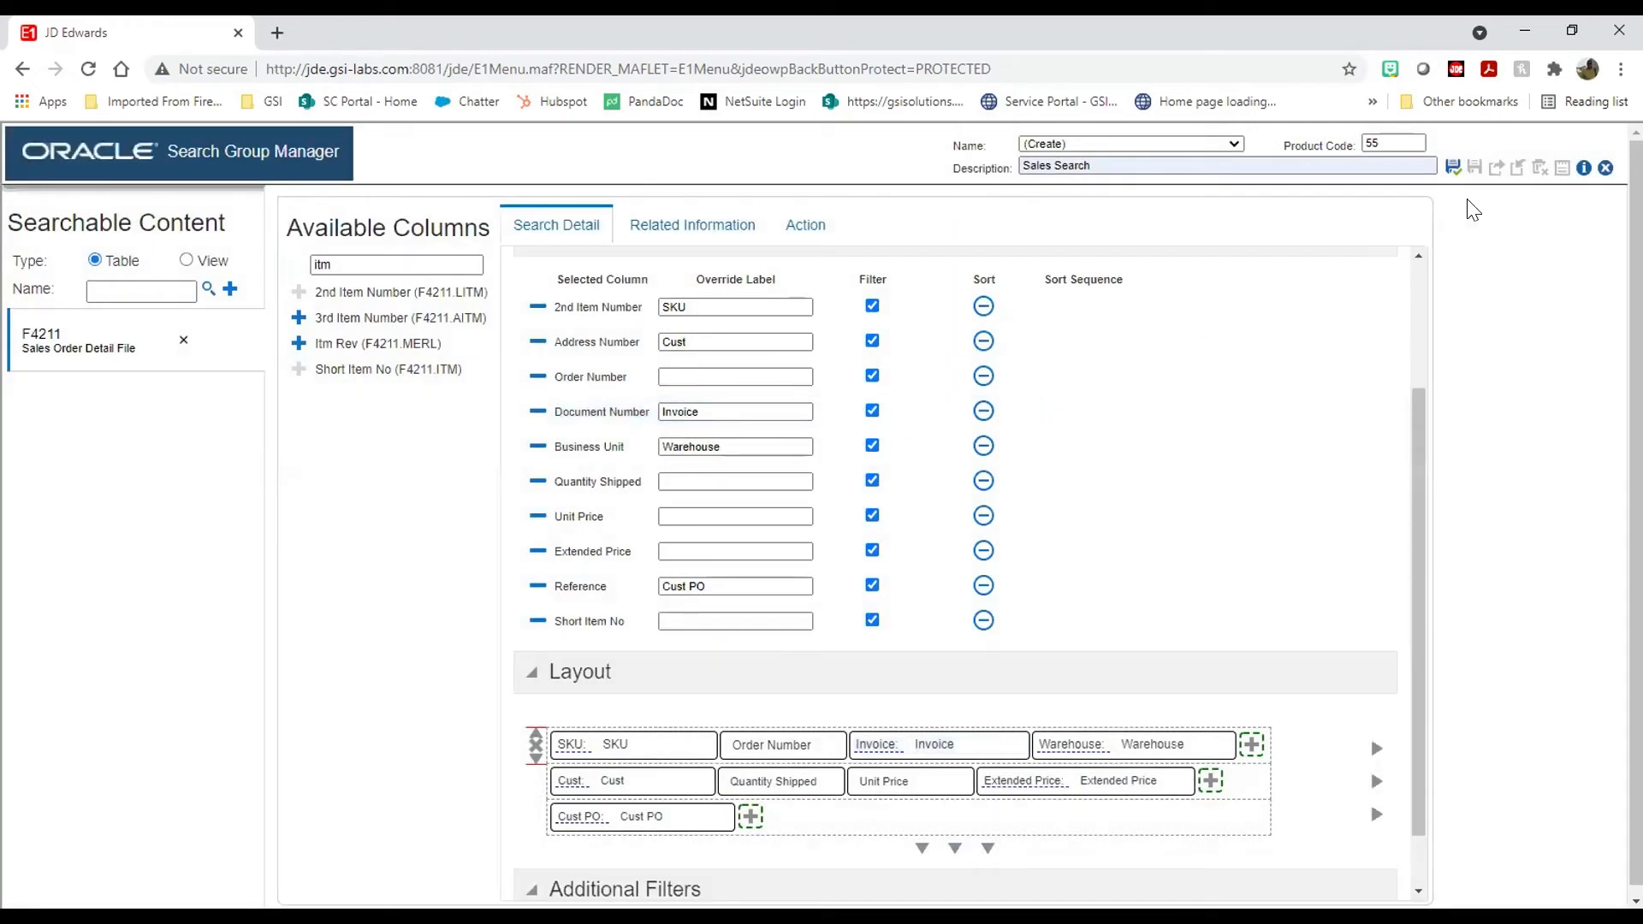
pyautogui.click(1455, 168)
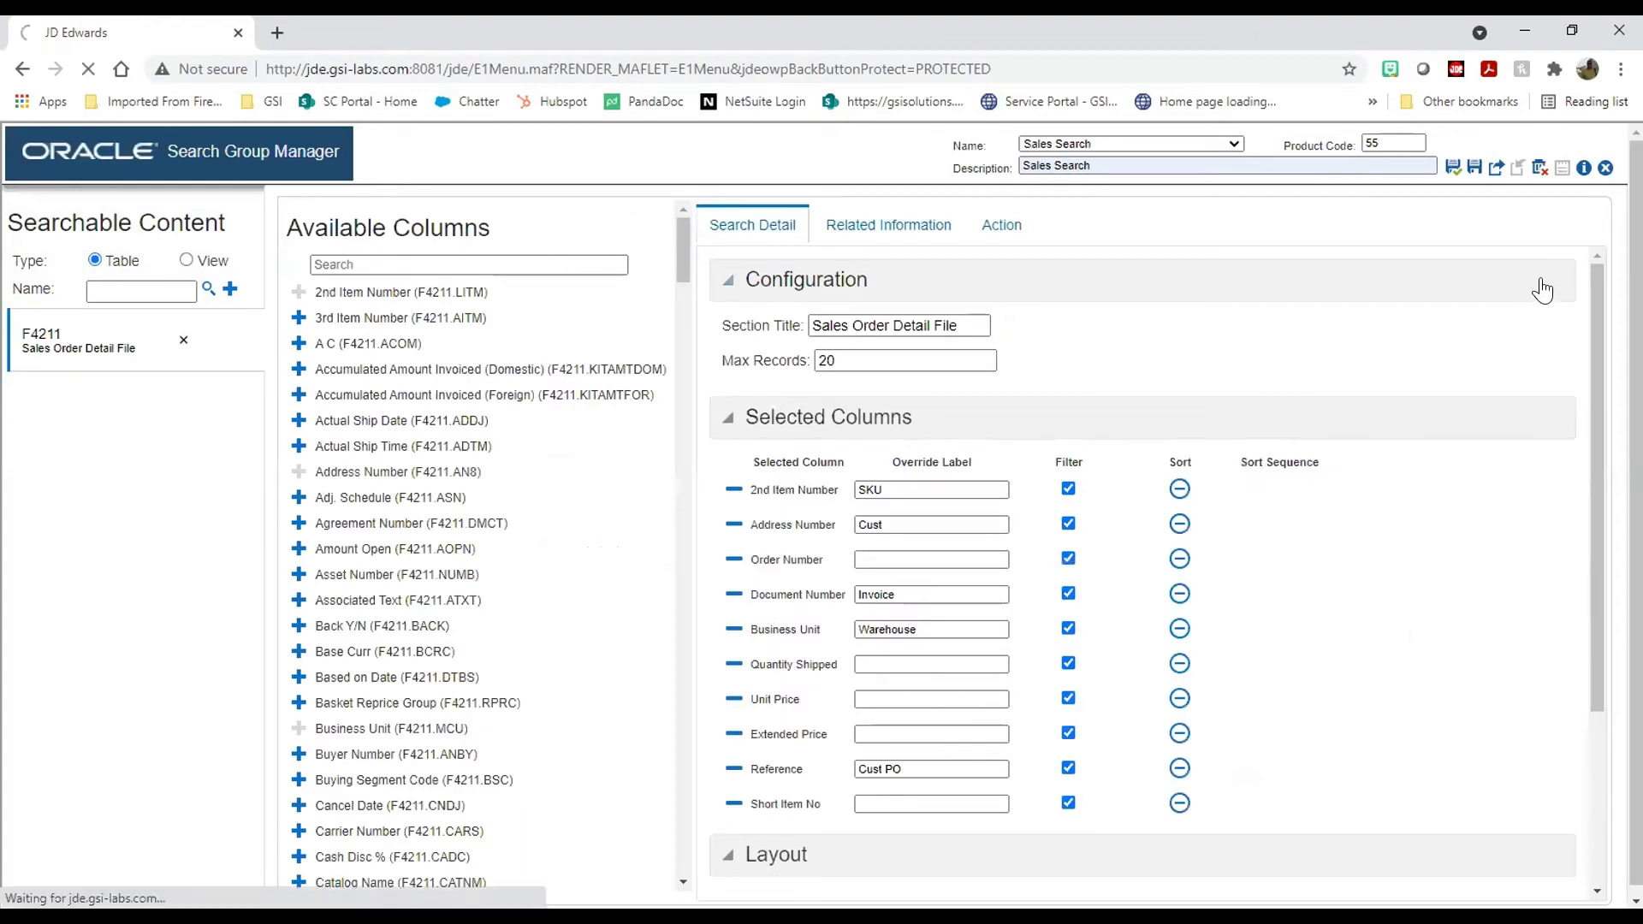
pyautogui.click(1605, 168)
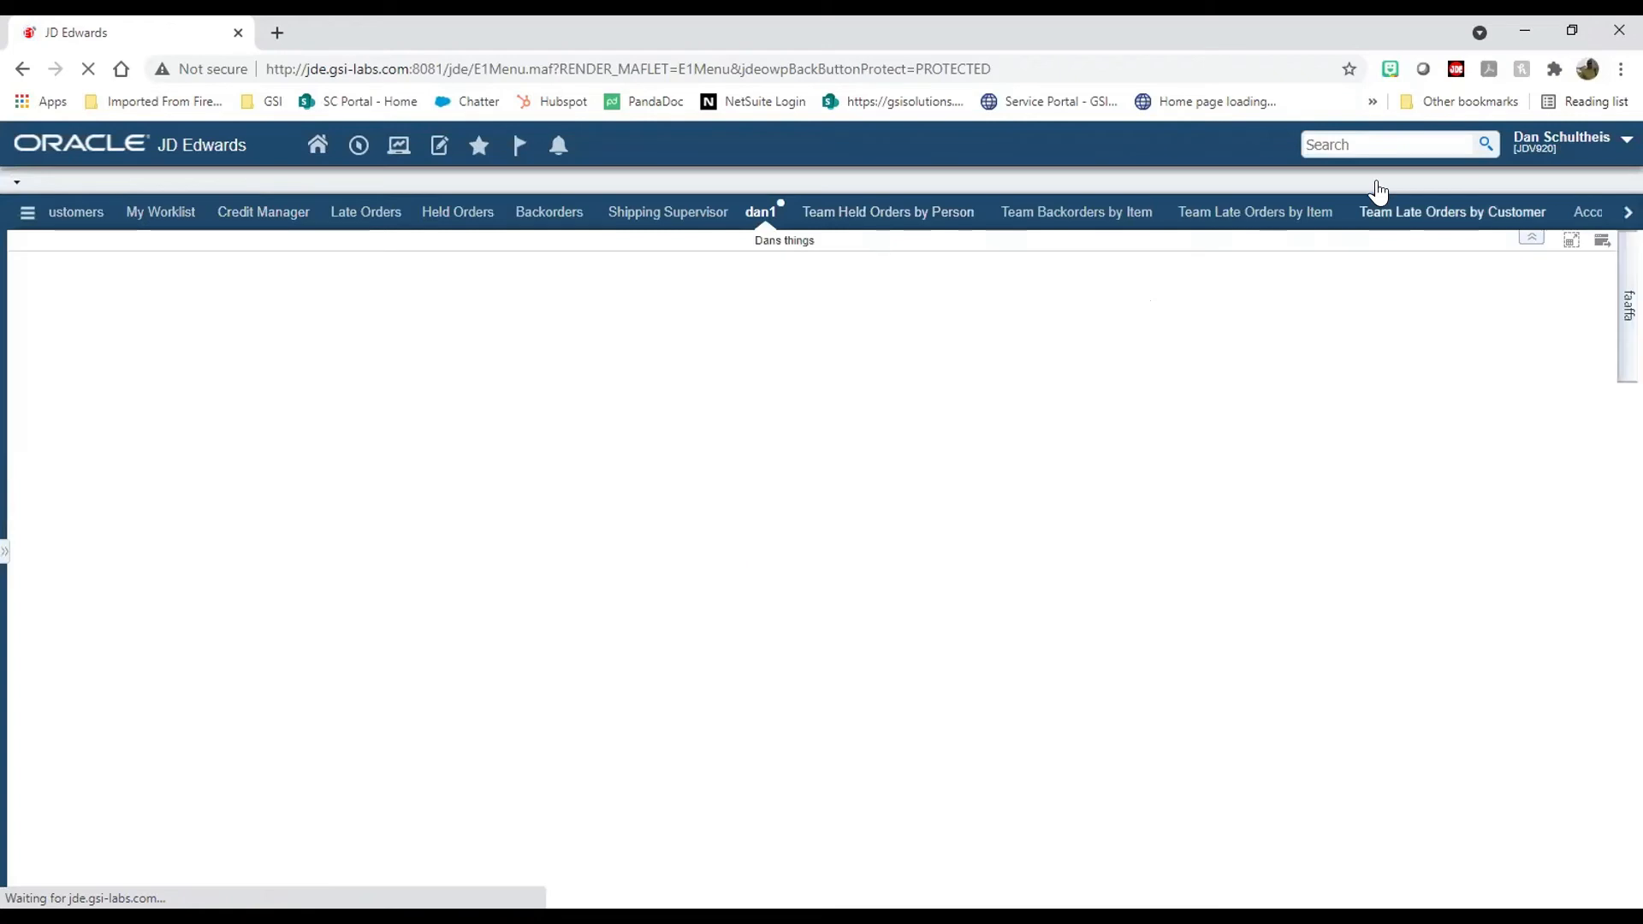
pyautogui.click(1366, 145)
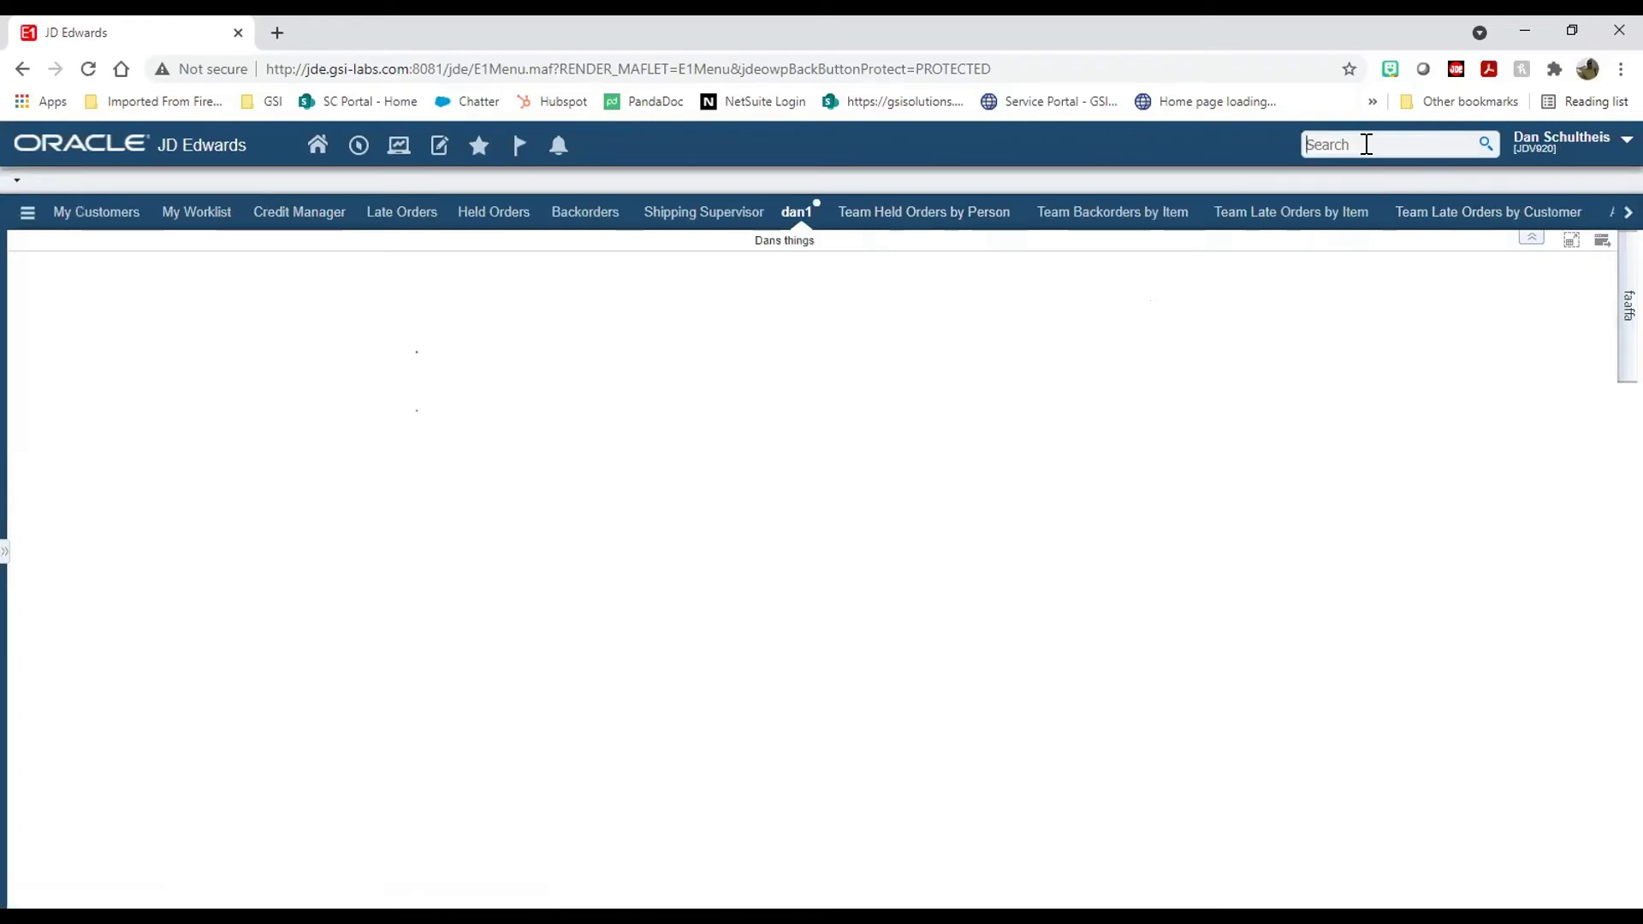
pyautogui.write('dan test')
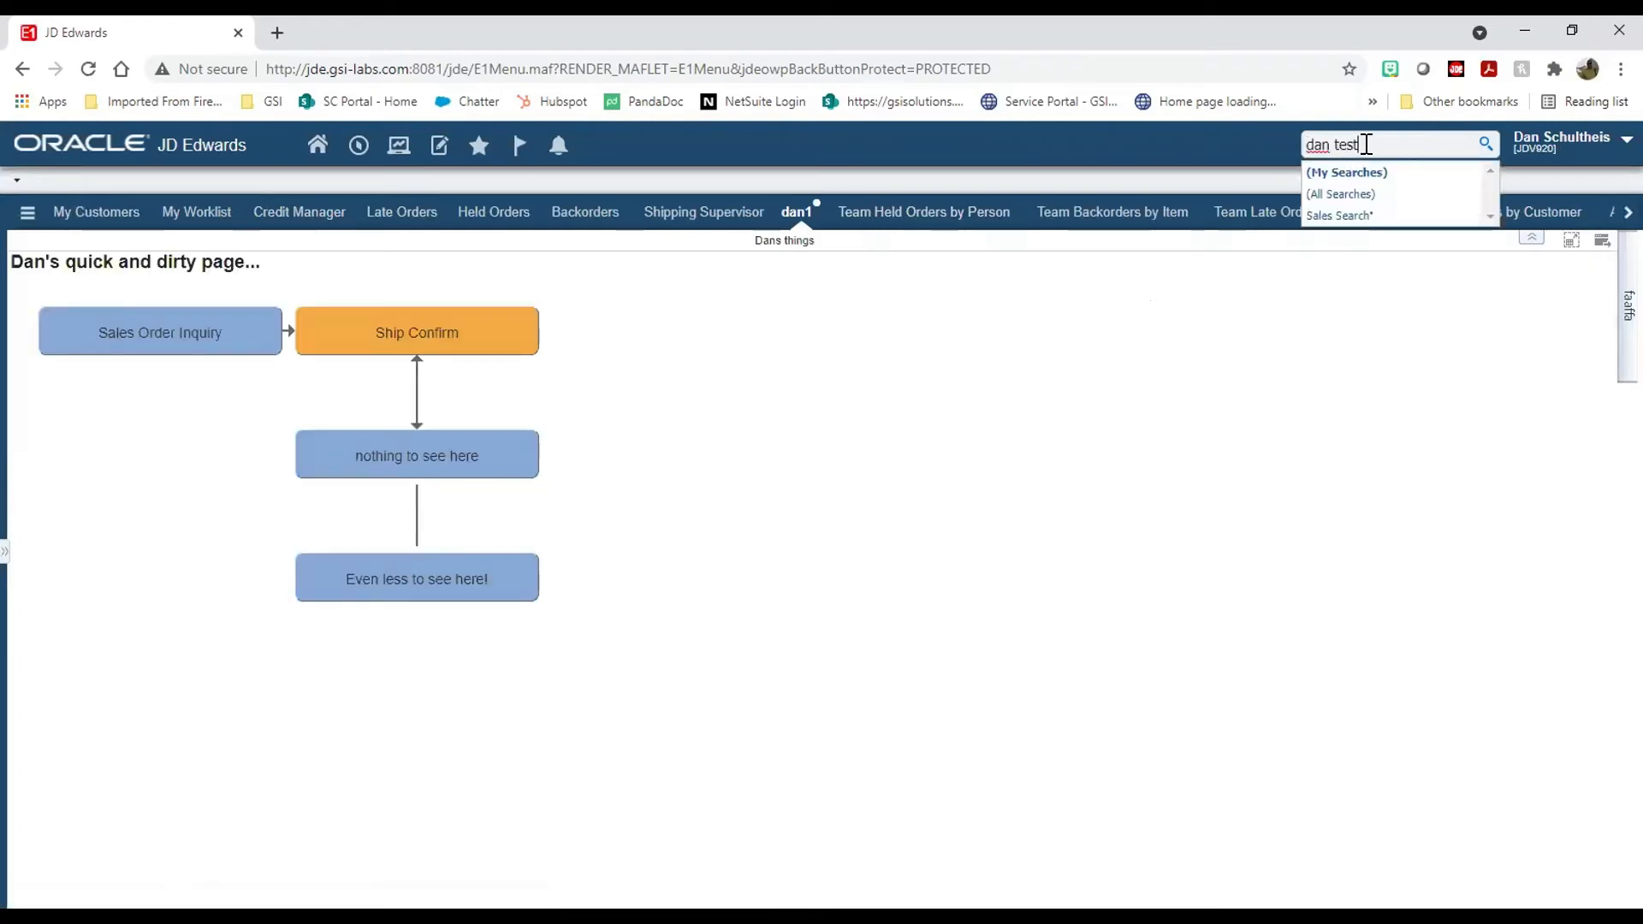
pyautogui.press('Return')
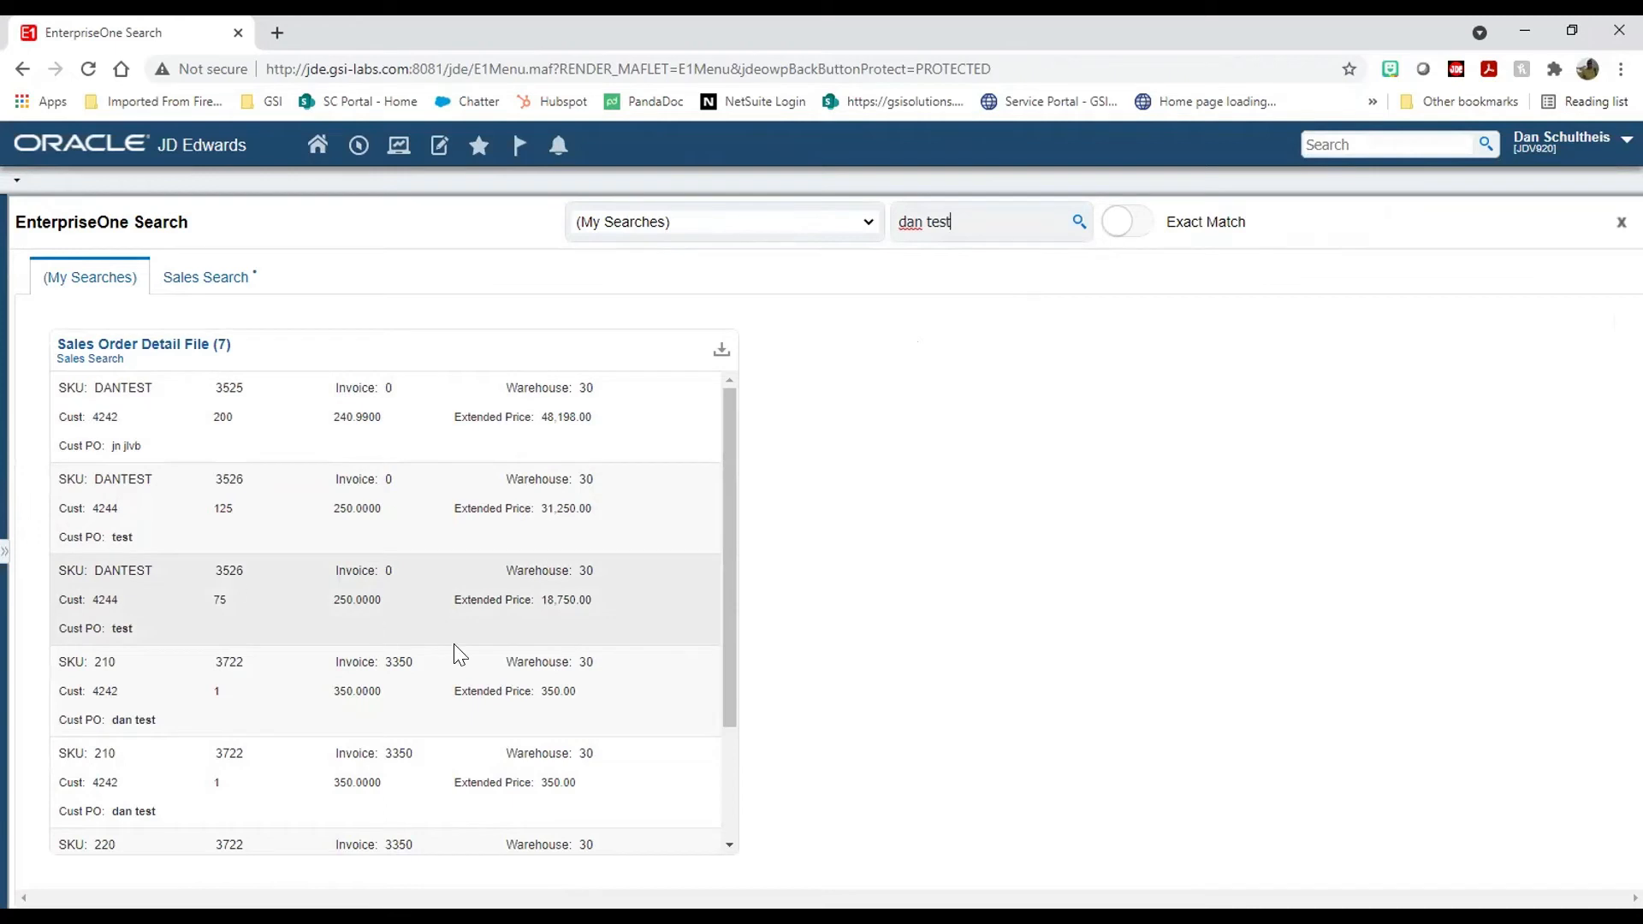
pyautogui.scroll(-2, 715, 668)
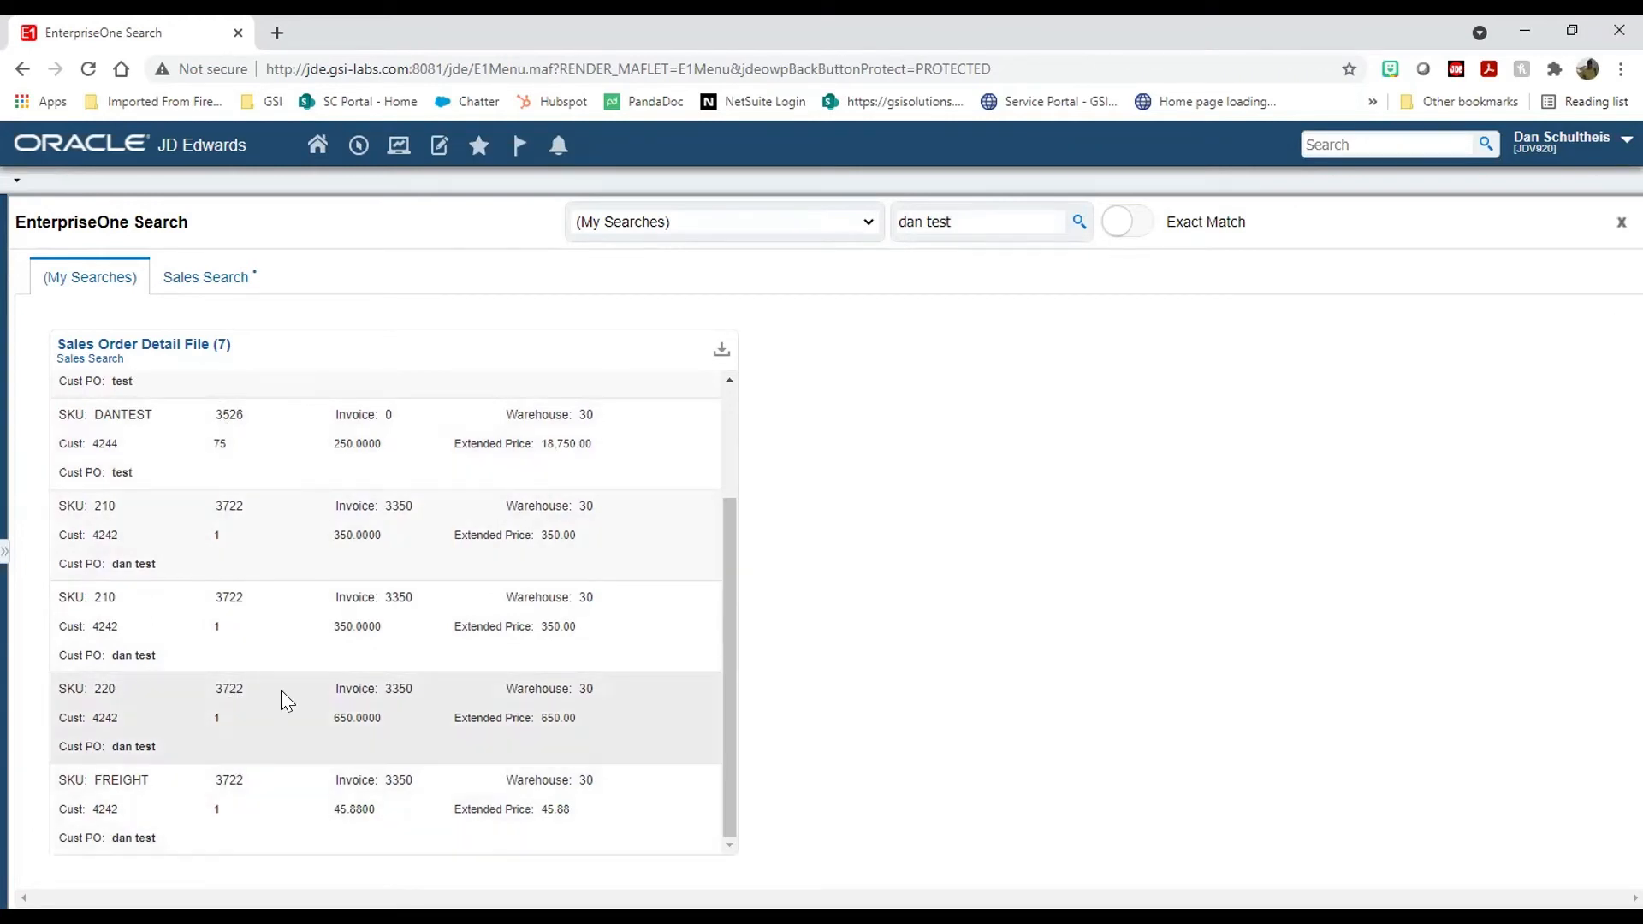
pyautogui.scroll(3, 401, 553)
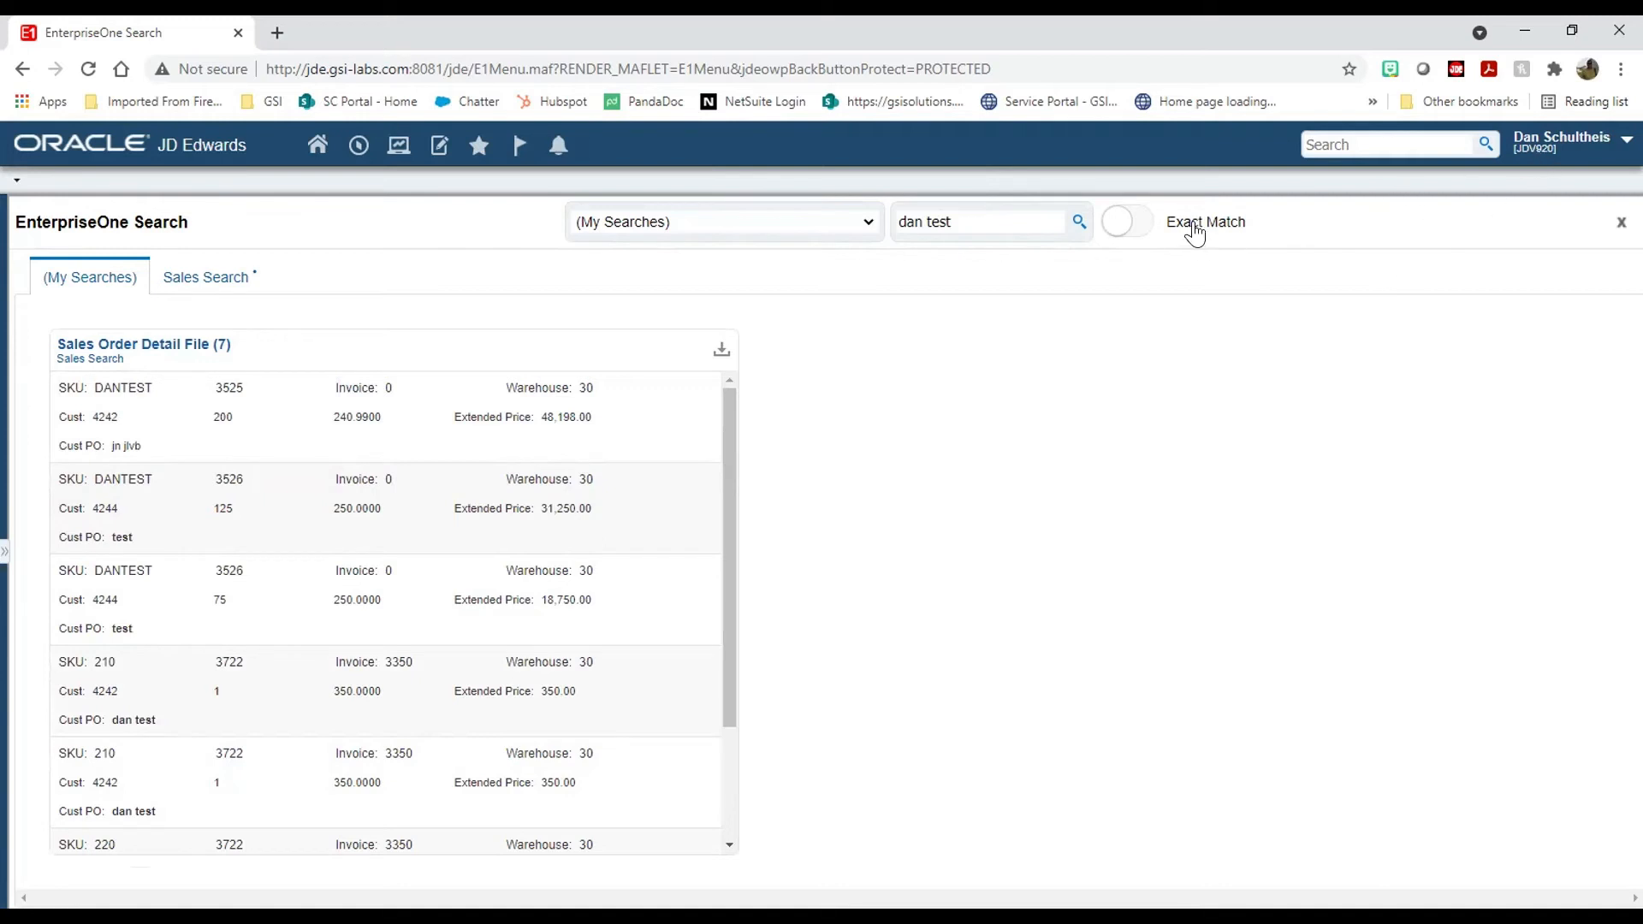
pyautogui.click(1126, 225)
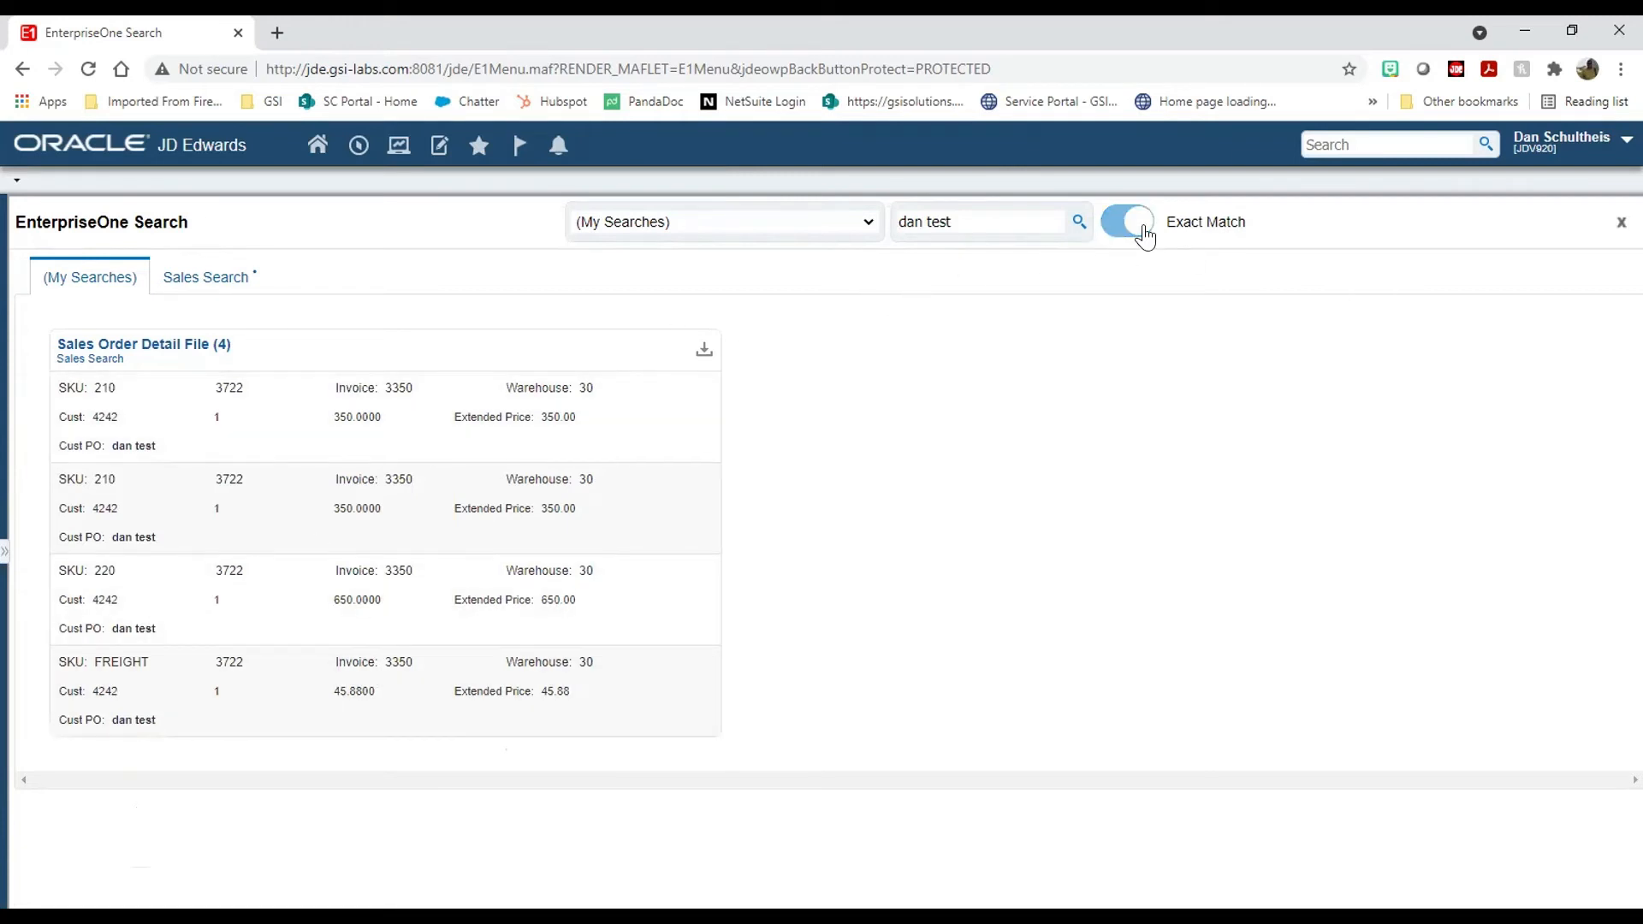
pyautogui.click(1626, 139)
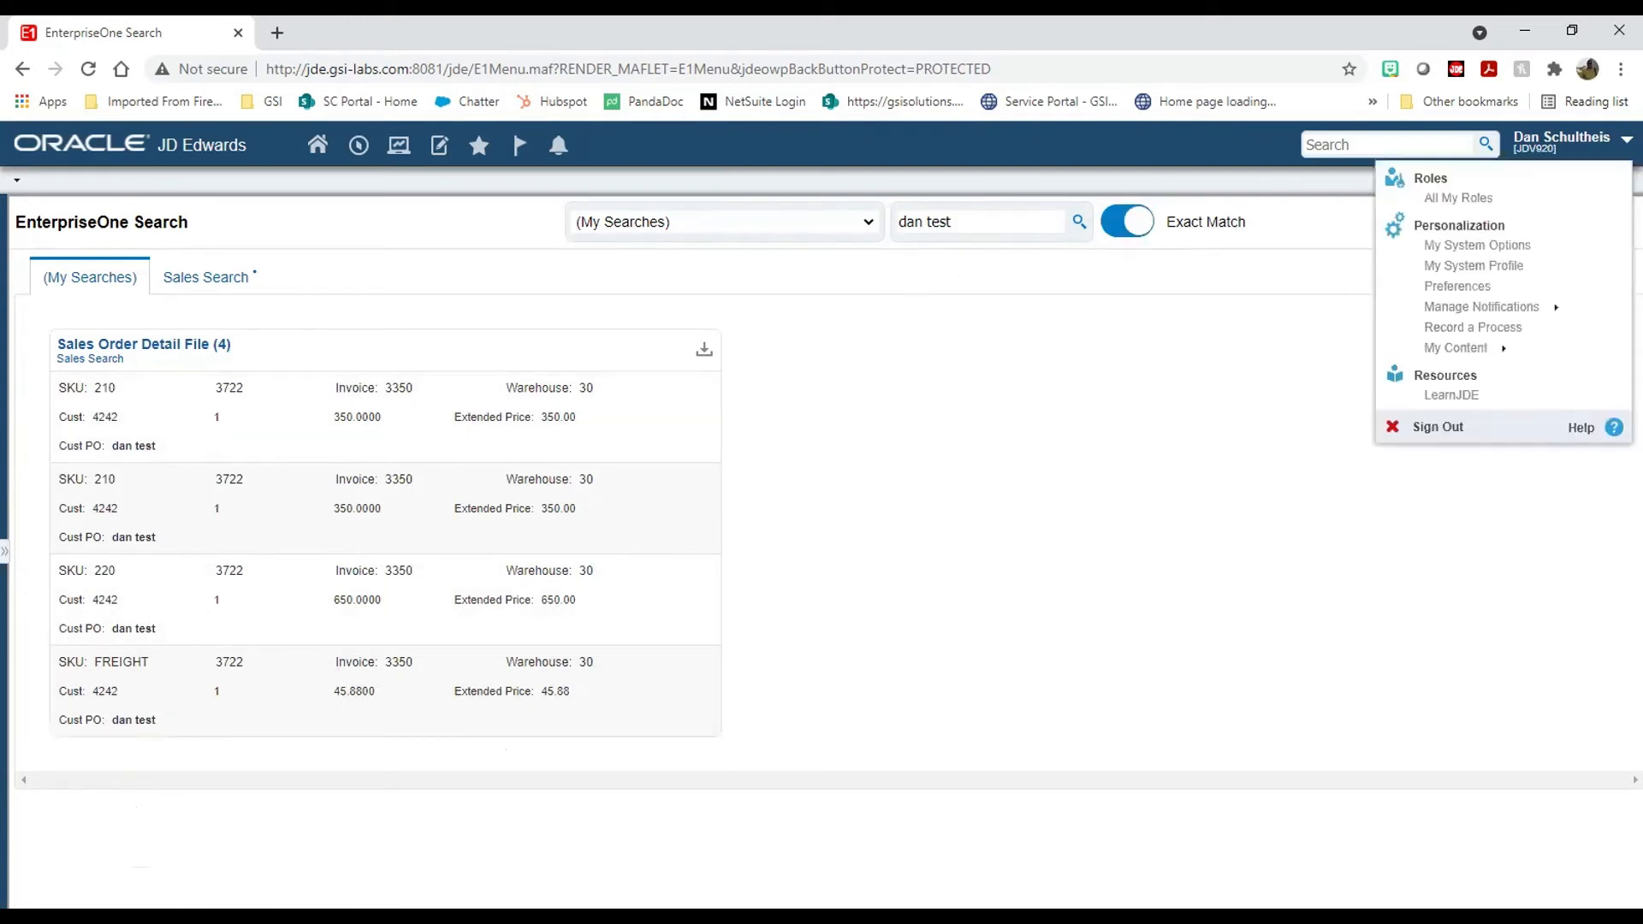
pyautogui.click(1493, 349)
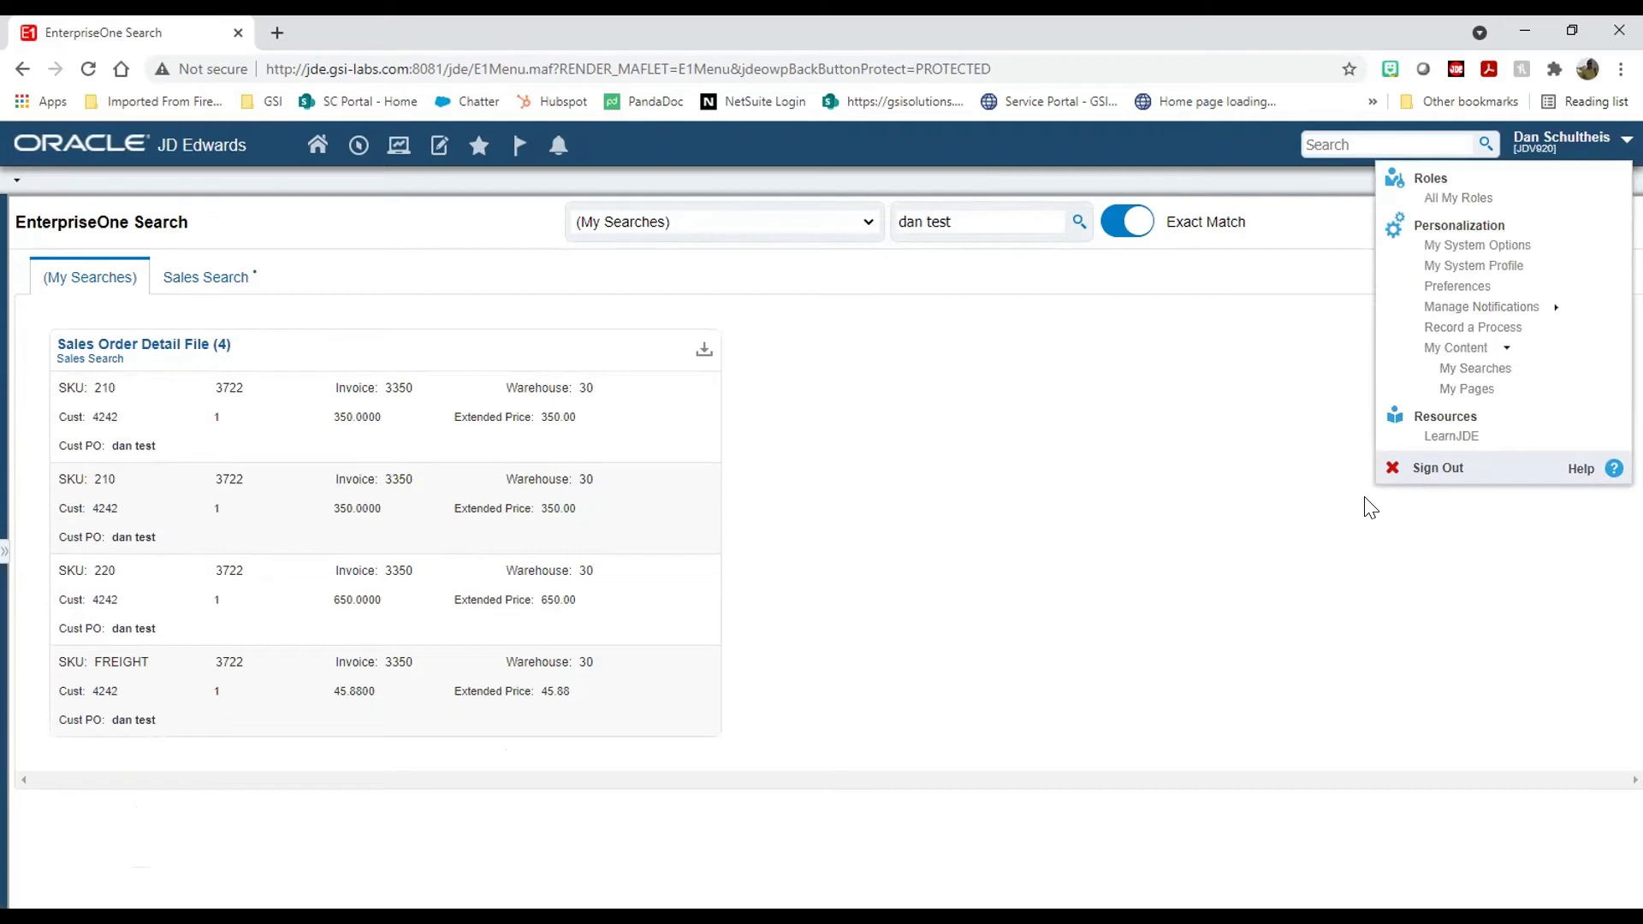
pyautogui.click(1258, 146)
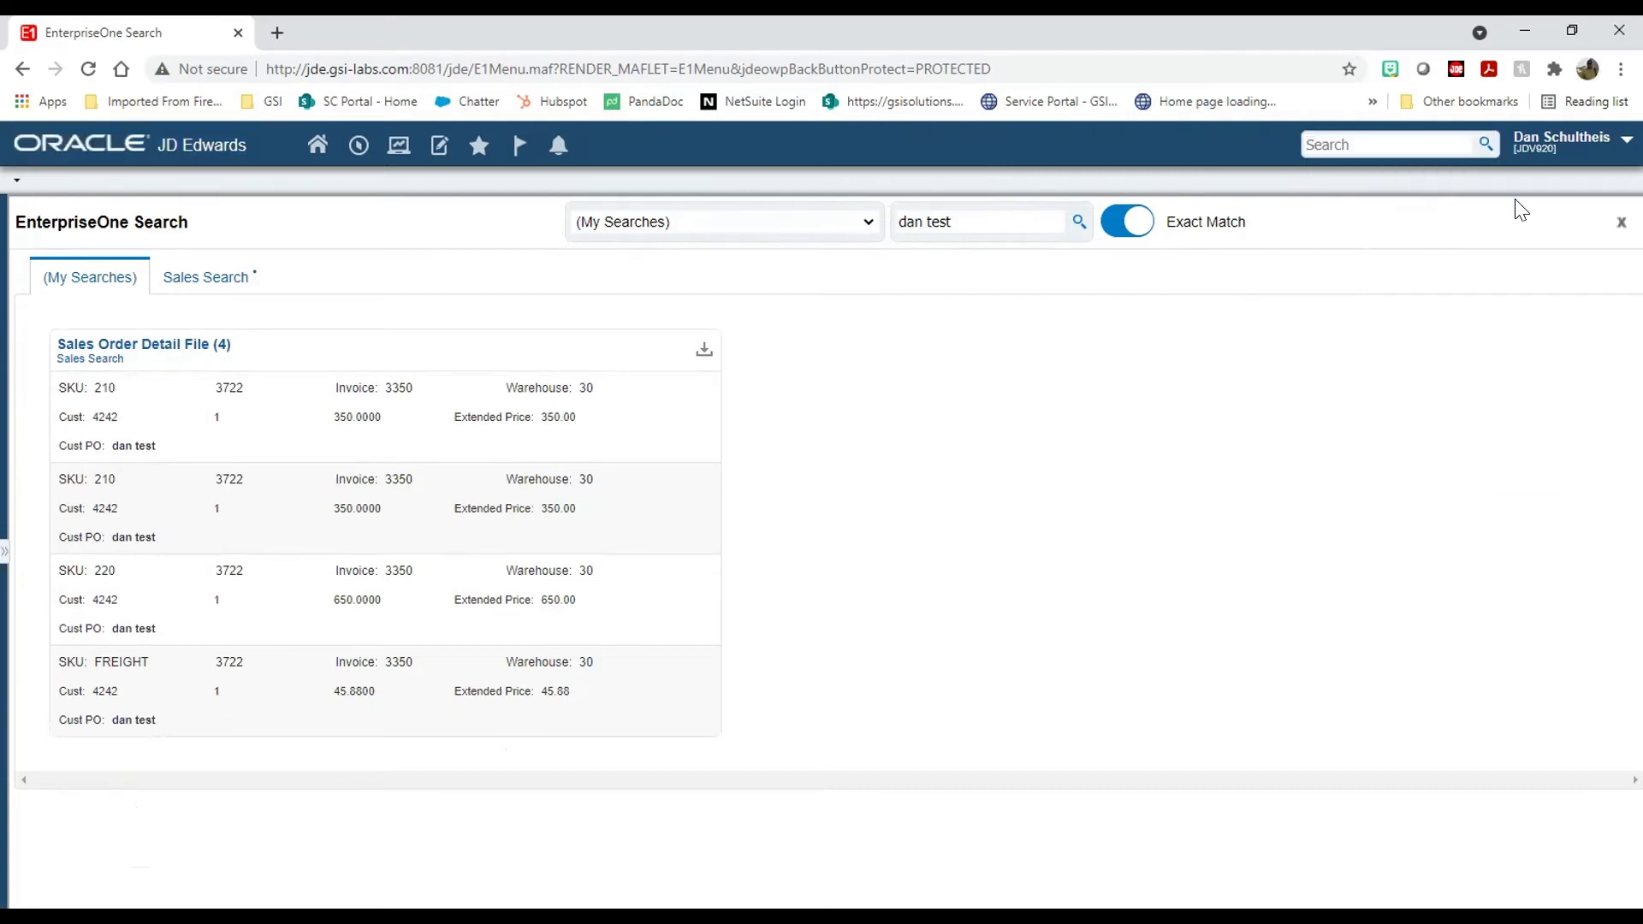
pyautogui.click(1620, 221)
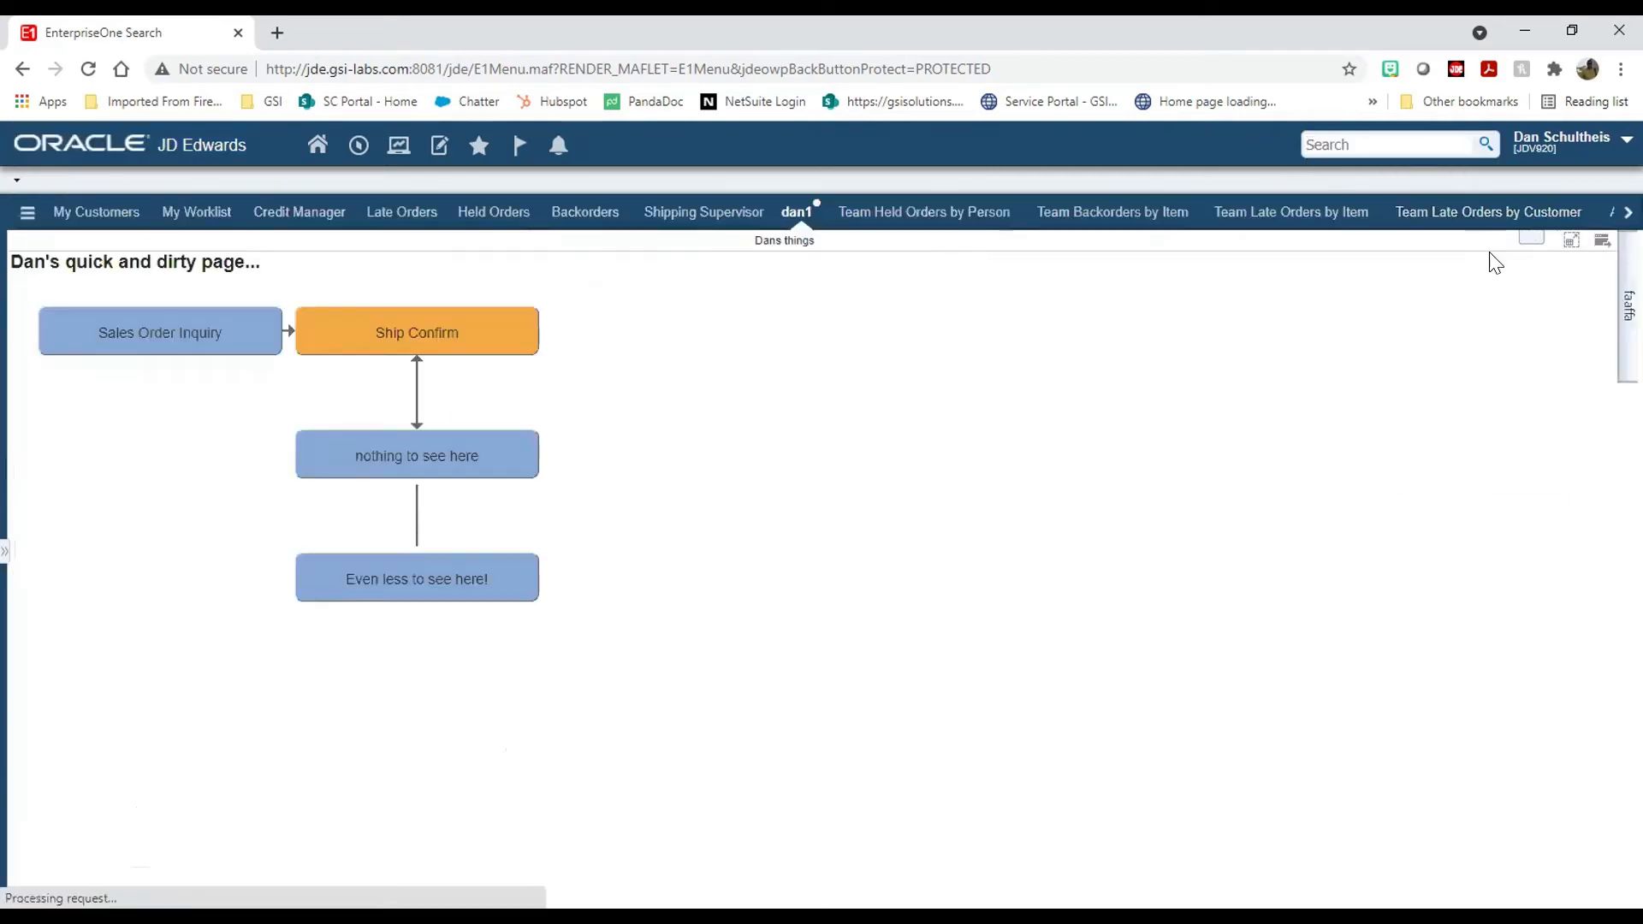
# Step: Reopen the saved Sales Search group in the Search Group Manager
pyautogui.click(1583, 139)
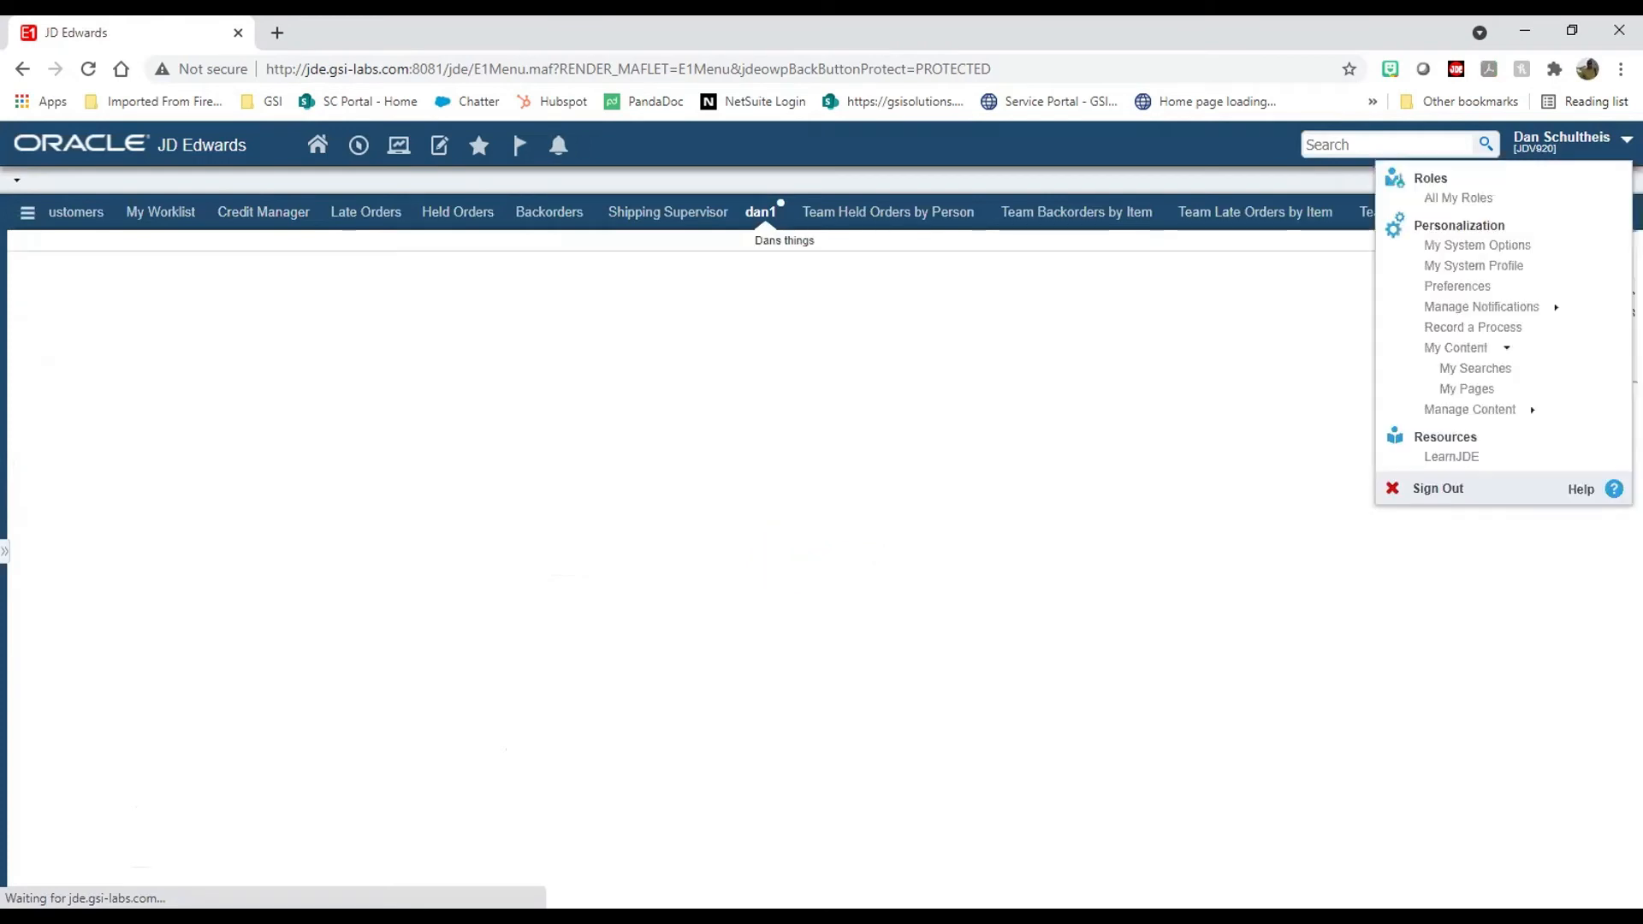
pyautogui.click(1519, 411)
pyautogui.click(1489, 450)
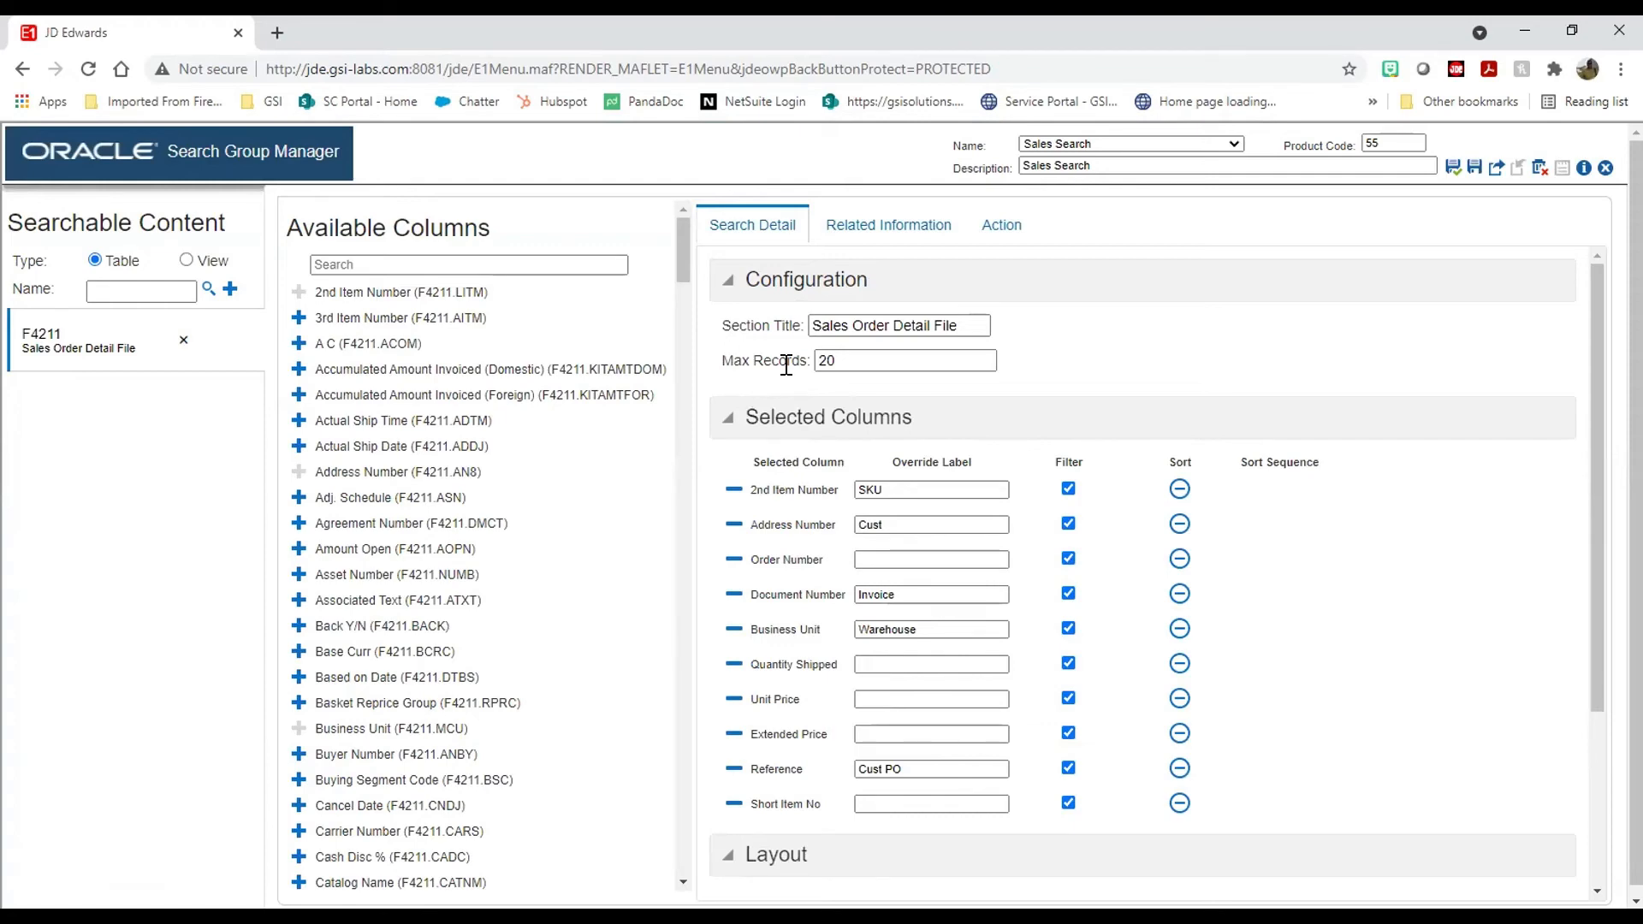
pyautogui.scroll(-4, 1179, 395)
pyautogui.scroll(4, 1172, 402)
pyautogui.scroll(-3, 1034, 300)
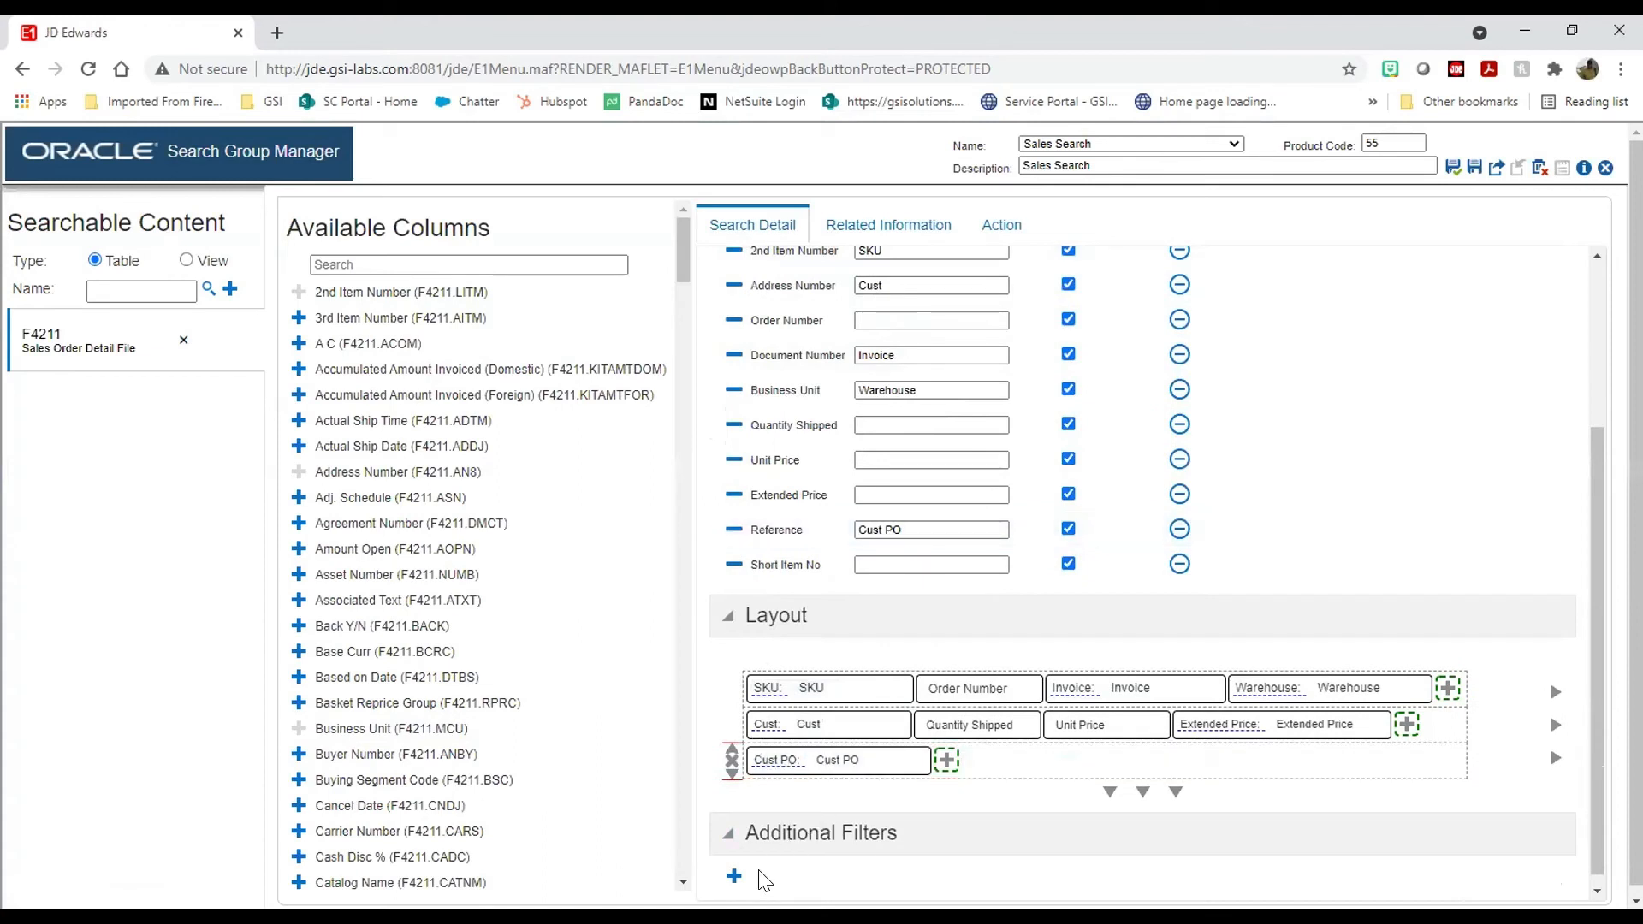
# Step: Add an additional filter Invoice > 0 and reload EnterpriseOne
pyautogui.click(733, 880)
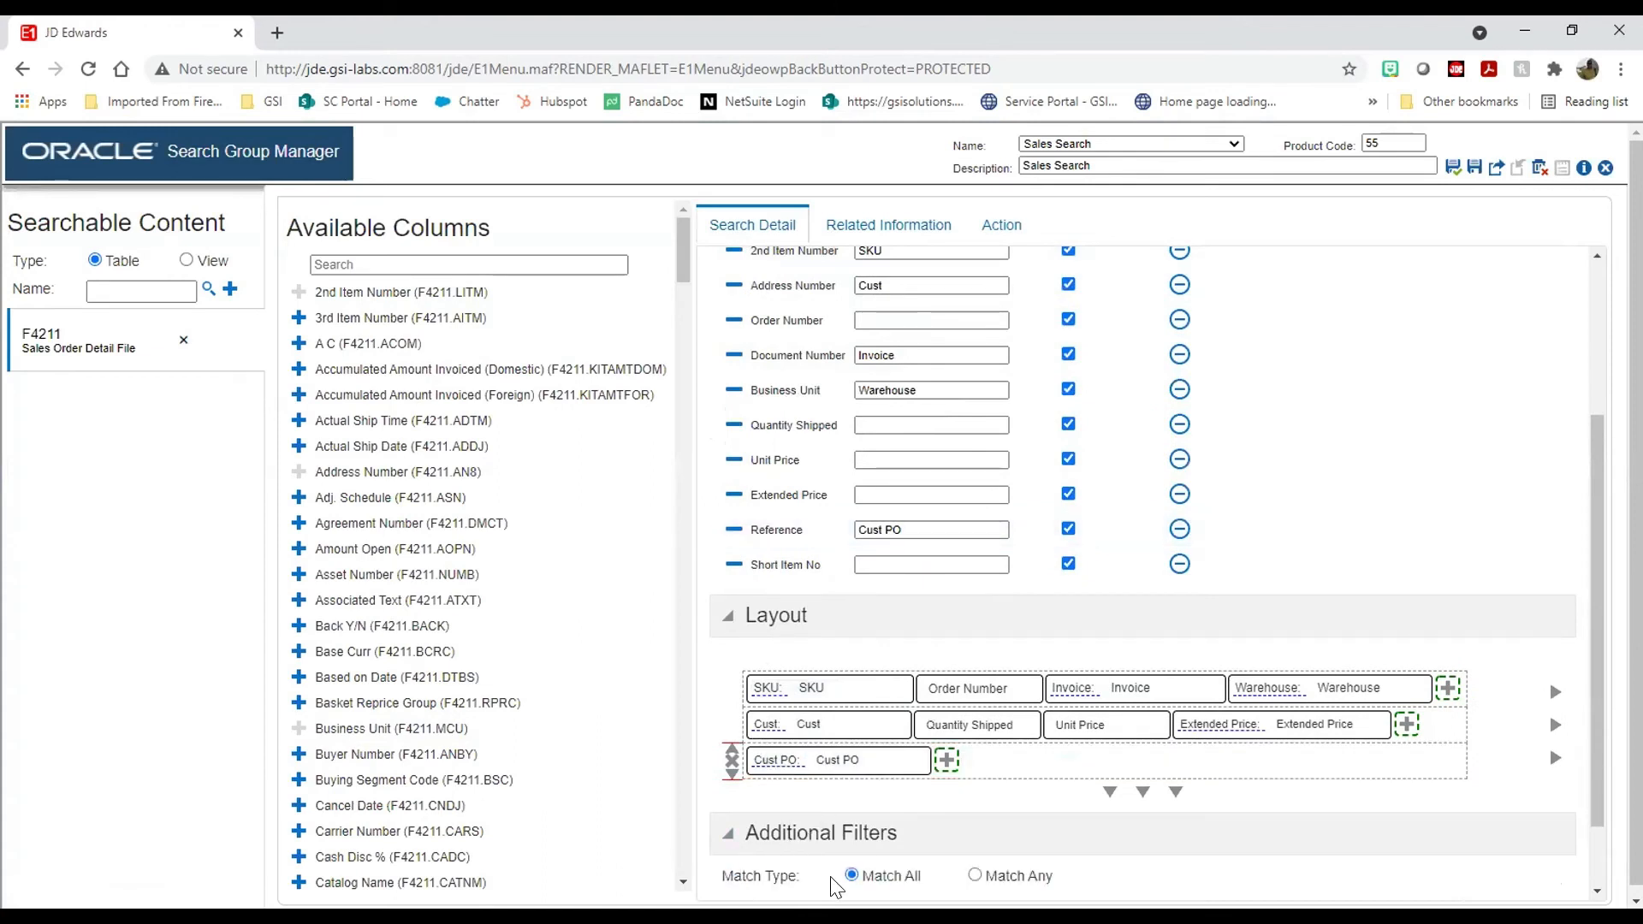
pyautogui.scroll(-1, 1065, 868)
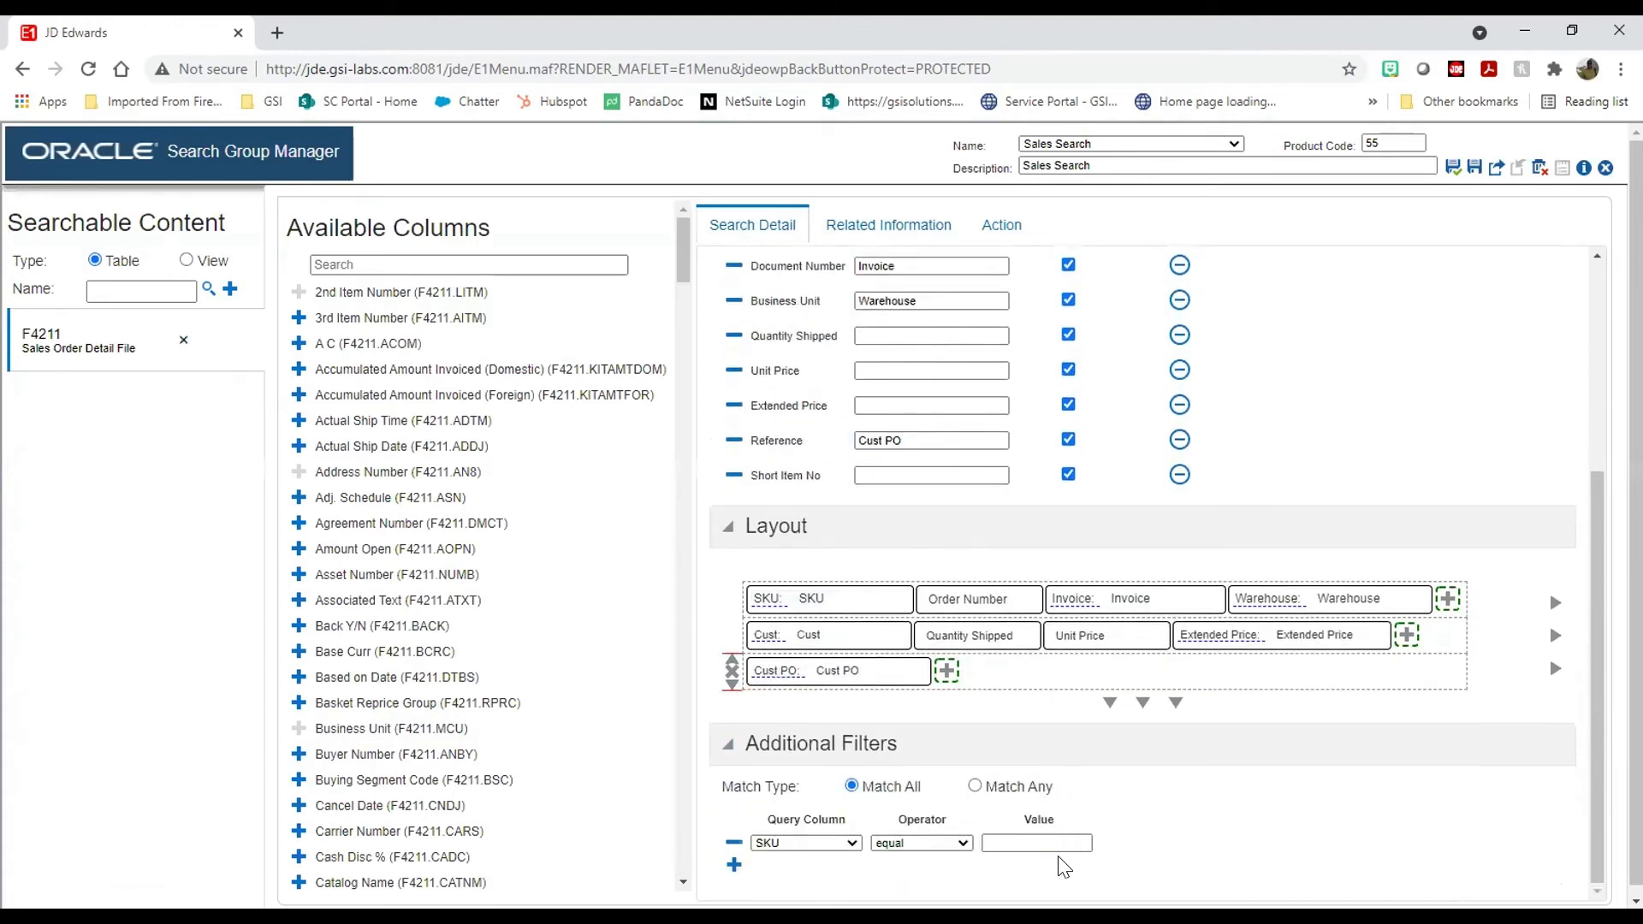
pyautogui.click(847, 843)
pyautogui.click(783, 620)
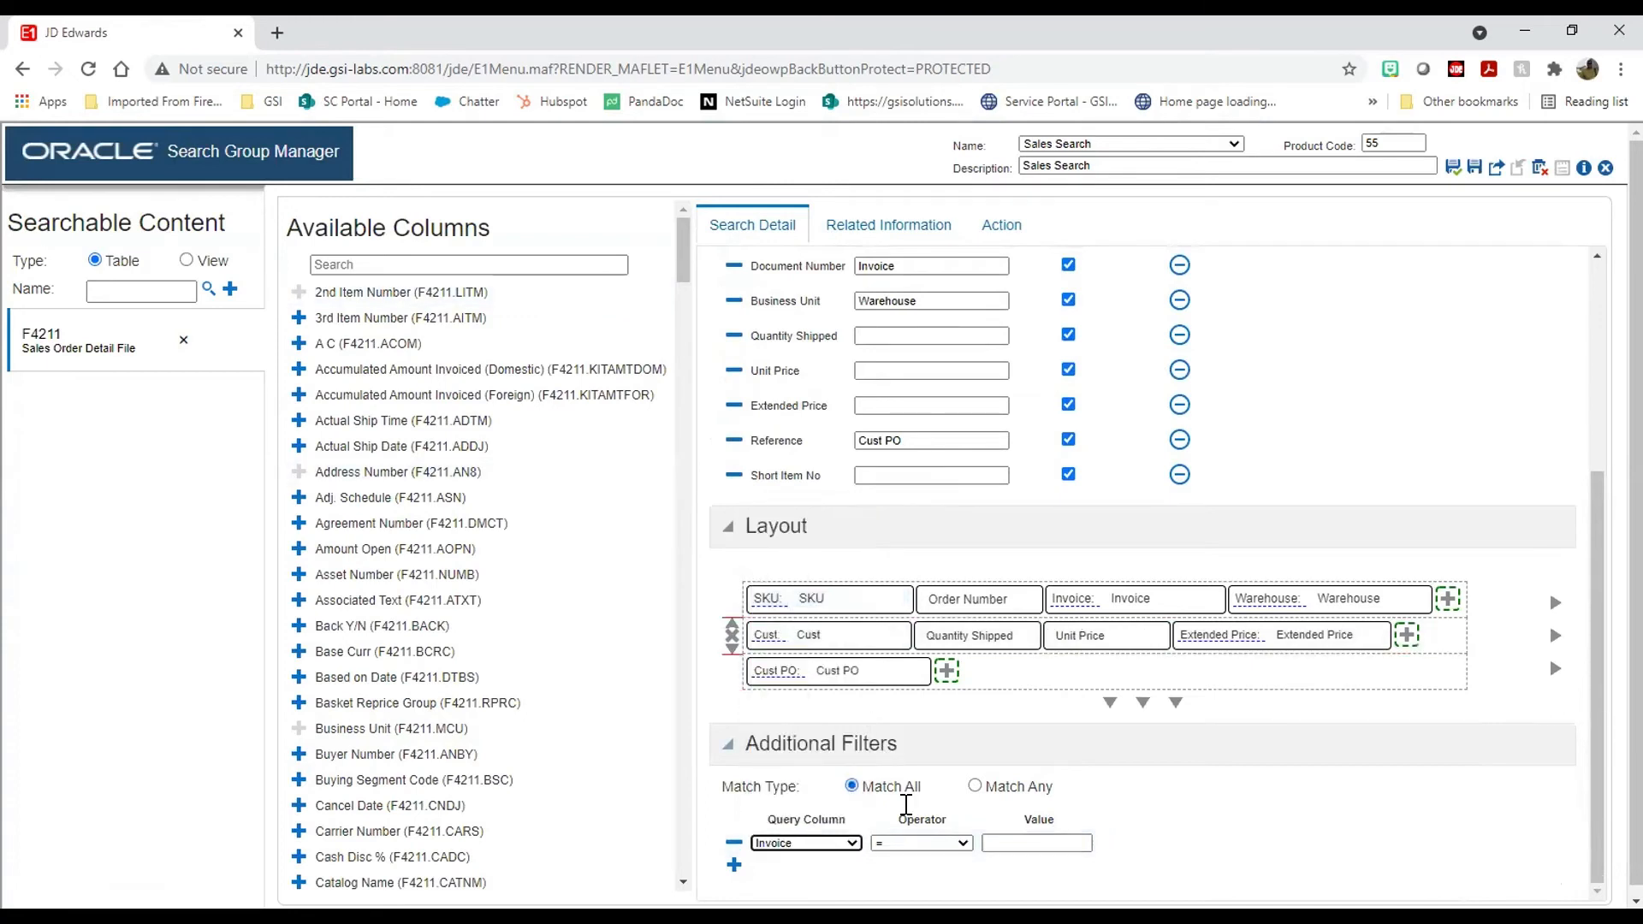
pyautogui.click(961, 845)
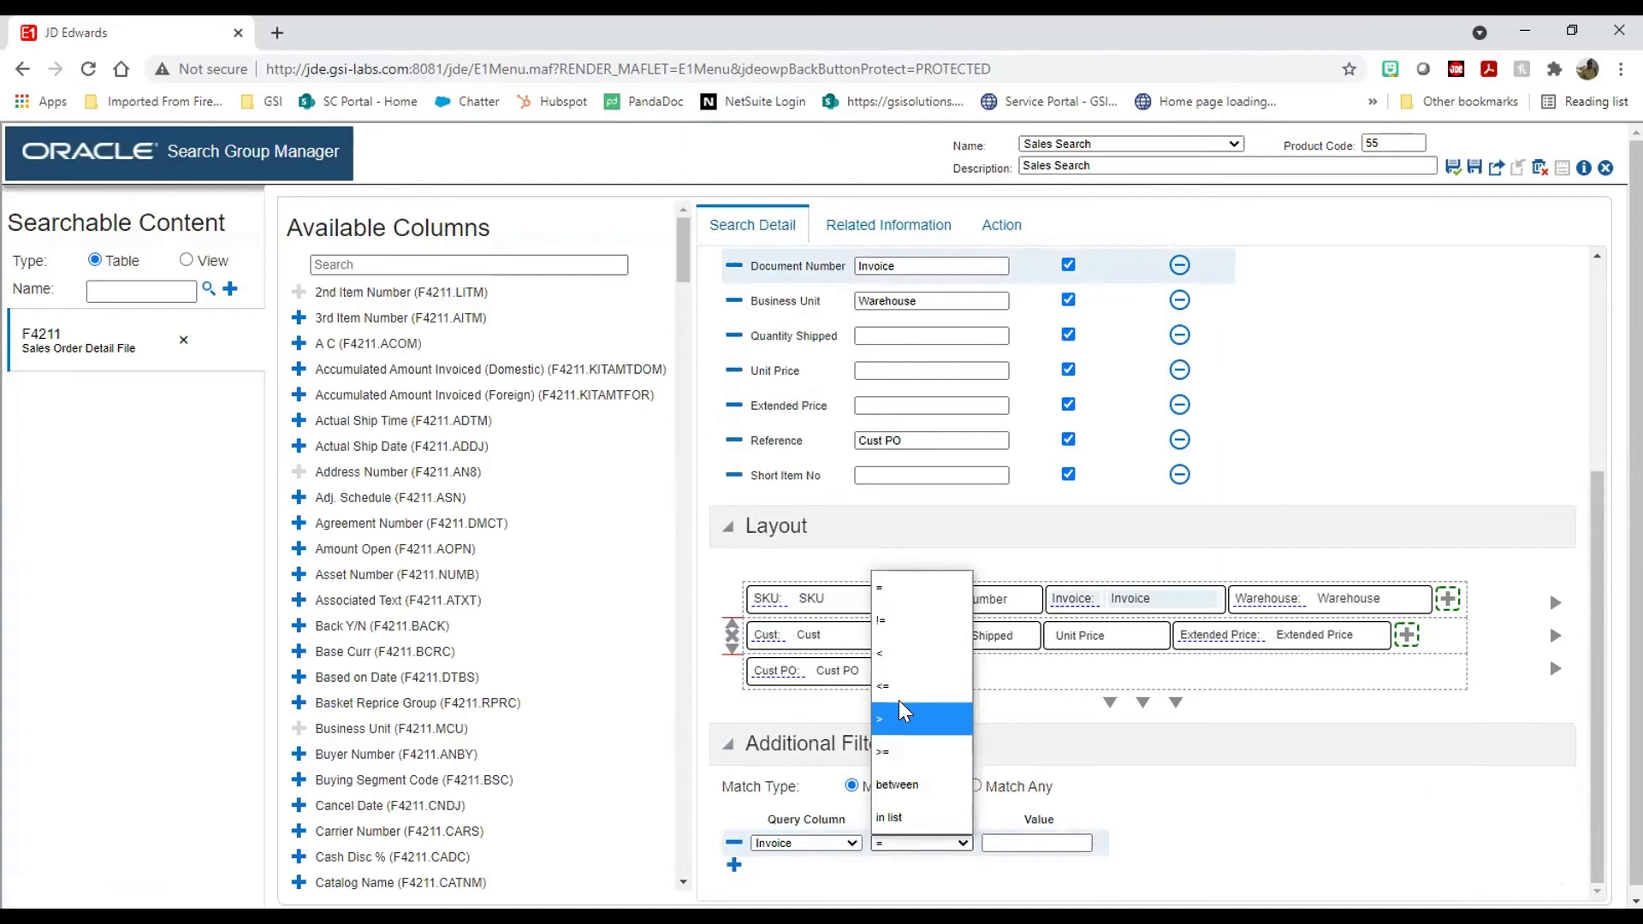
pyautogui.click(904, 719)
pyautogui.click(1020, 842)
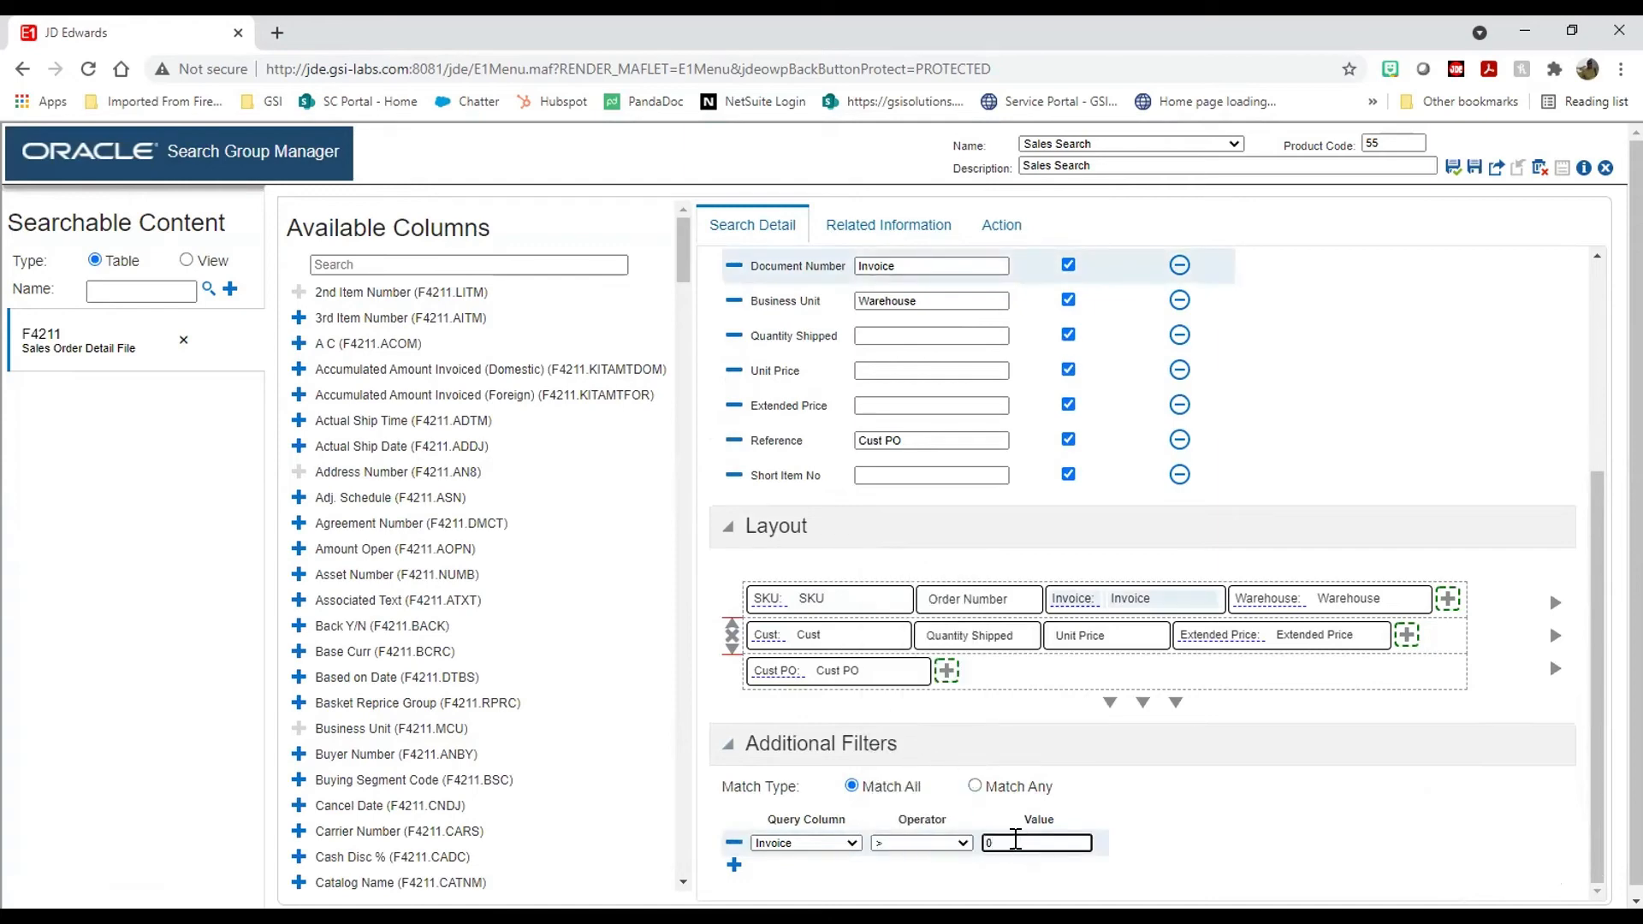
pyautogui.write('0')
pyautogui.scroll(4, 1203, 781)
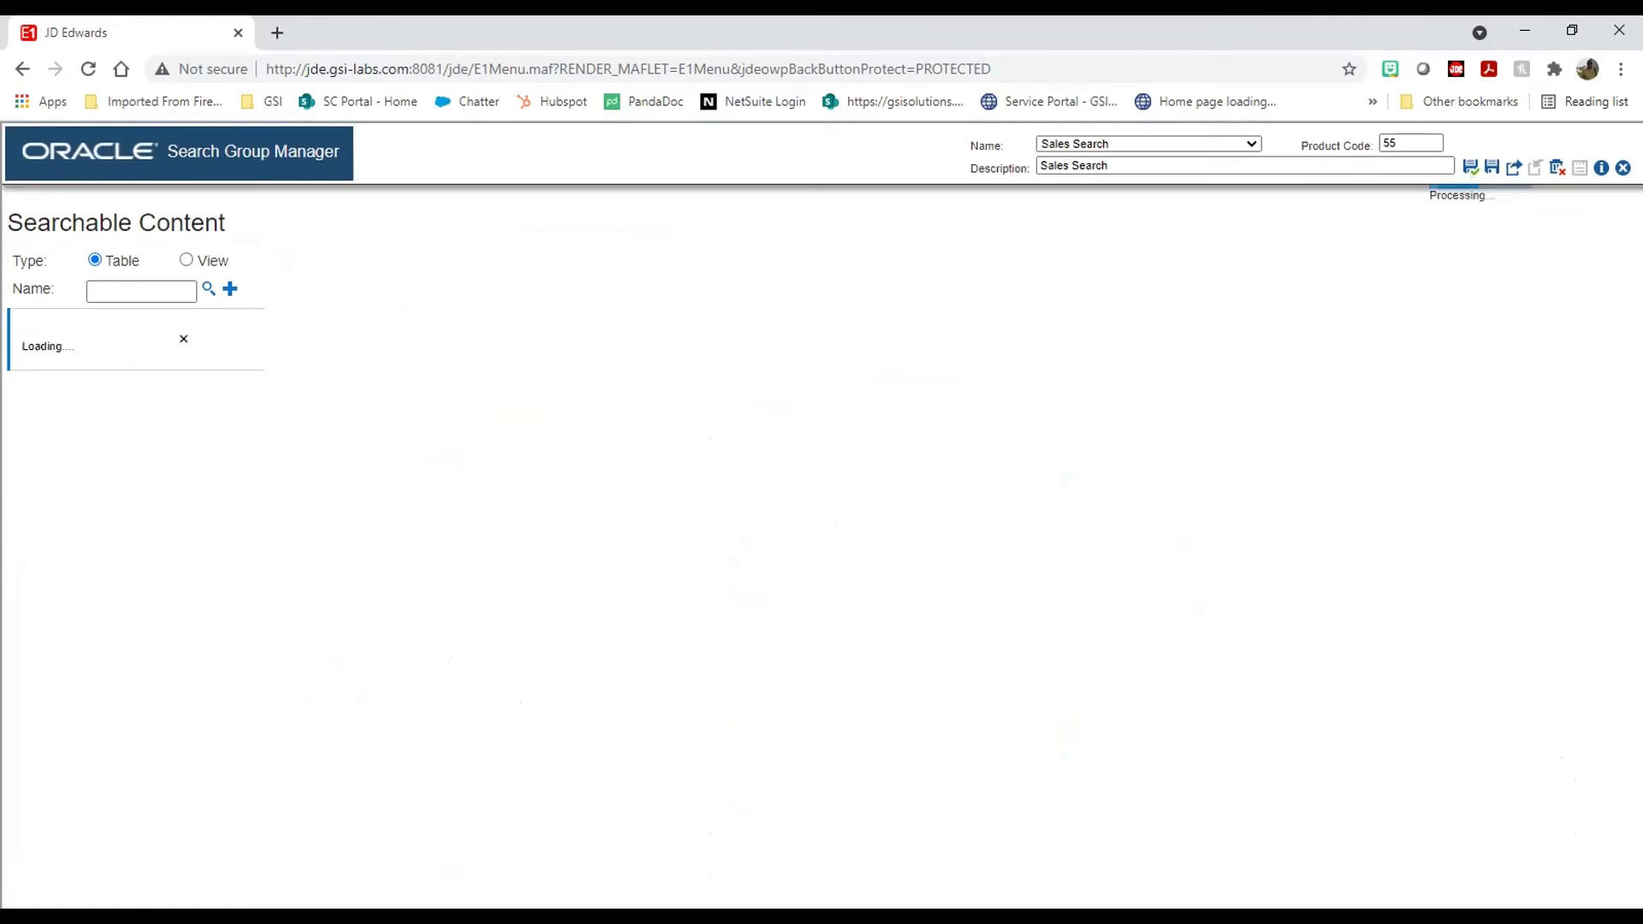
pyautogui.press('F5')
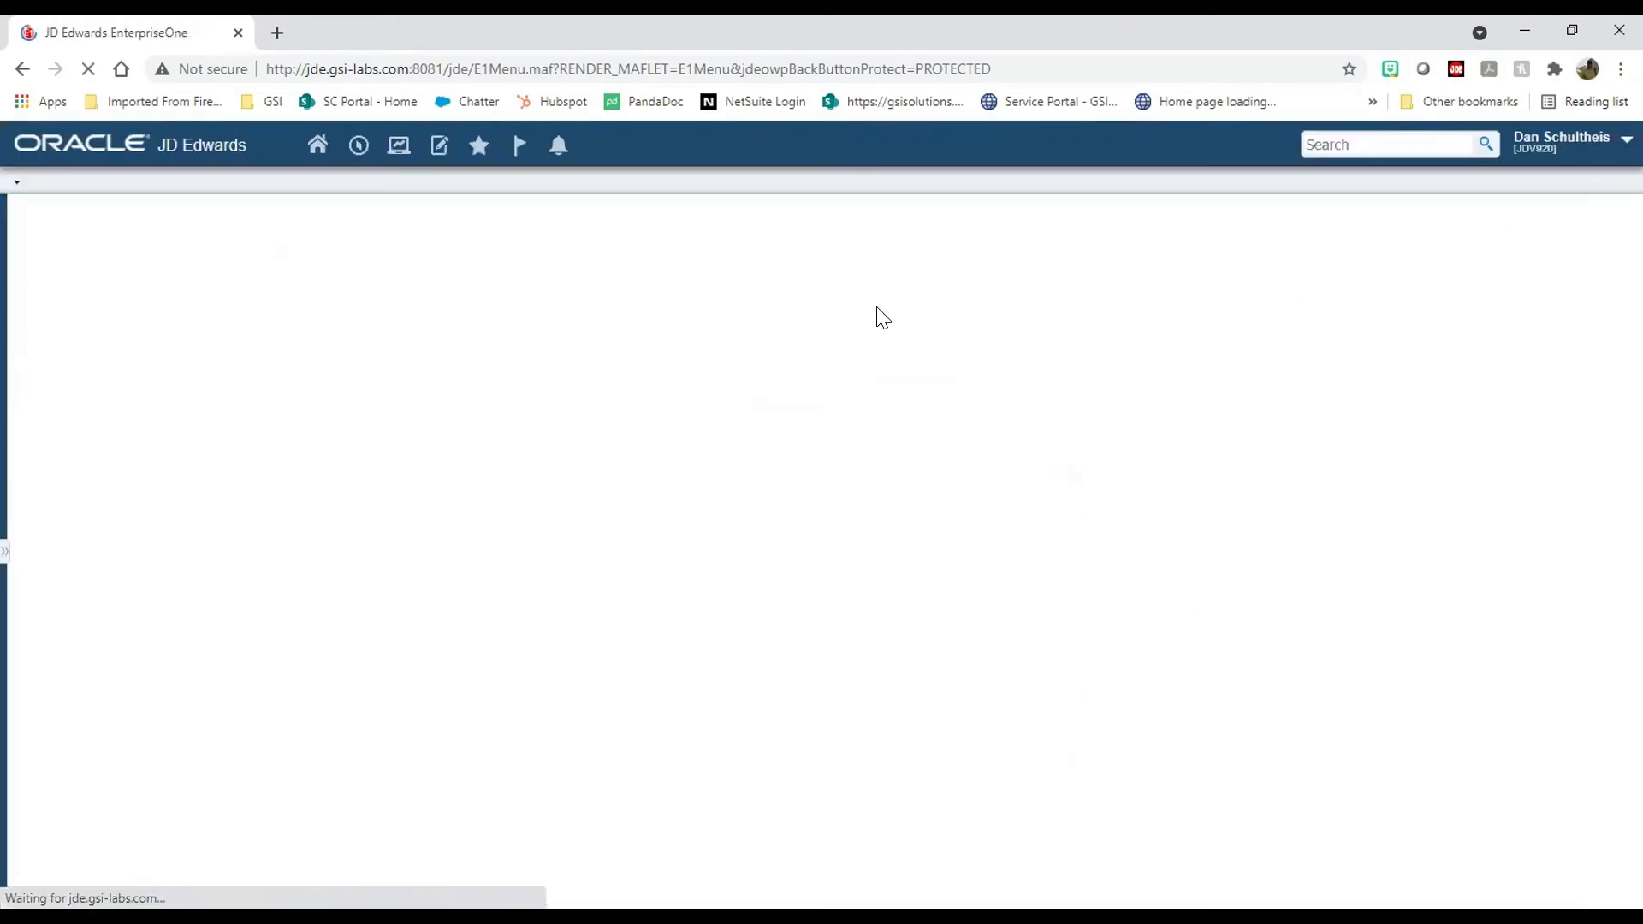
# Step: Search EnterpriseOne for the test customer PO value, review the four F4211 results, and close search
pyautogui.click(1344, 142)
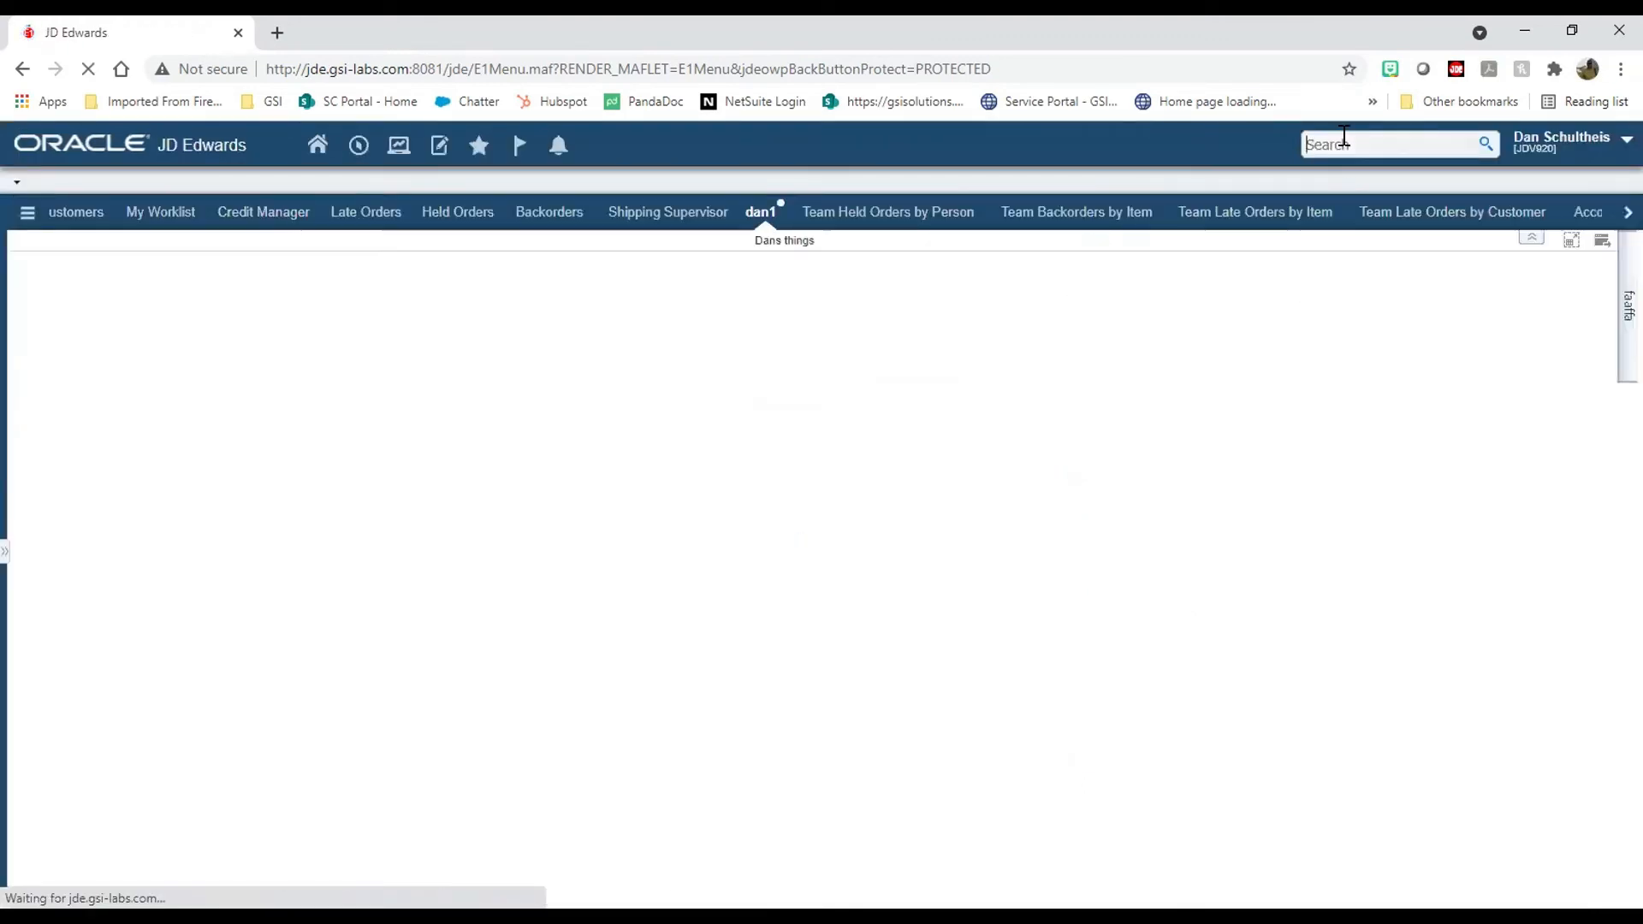
pyautogui.write('dan test')
pyautogui.click(1483, 147)
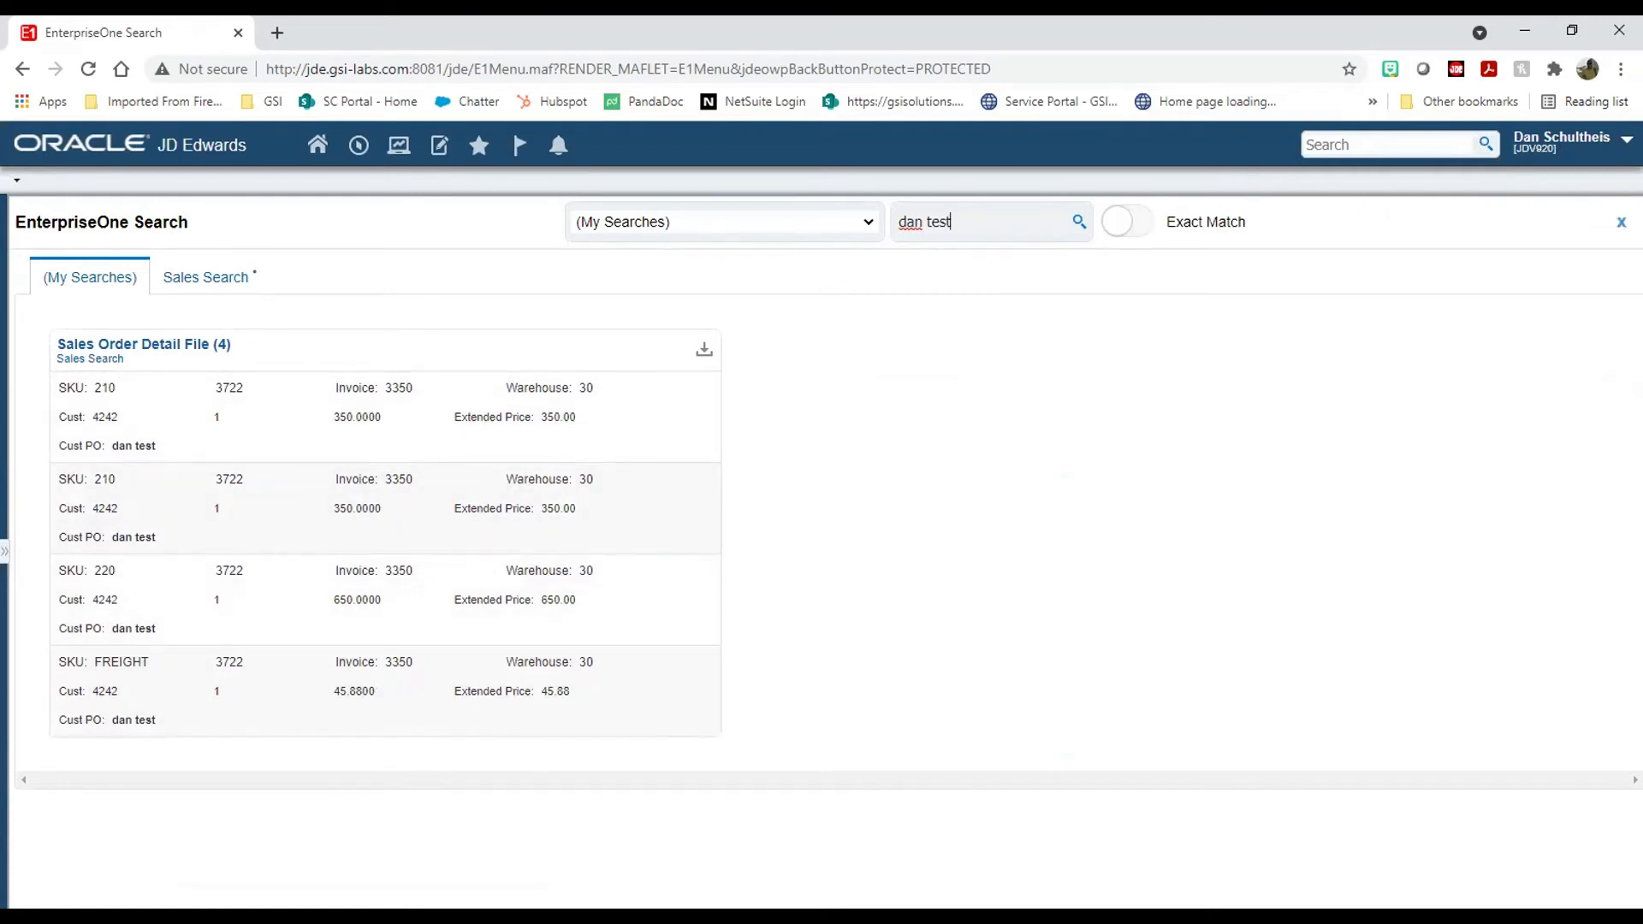
pyautogui.click(1620, 221)
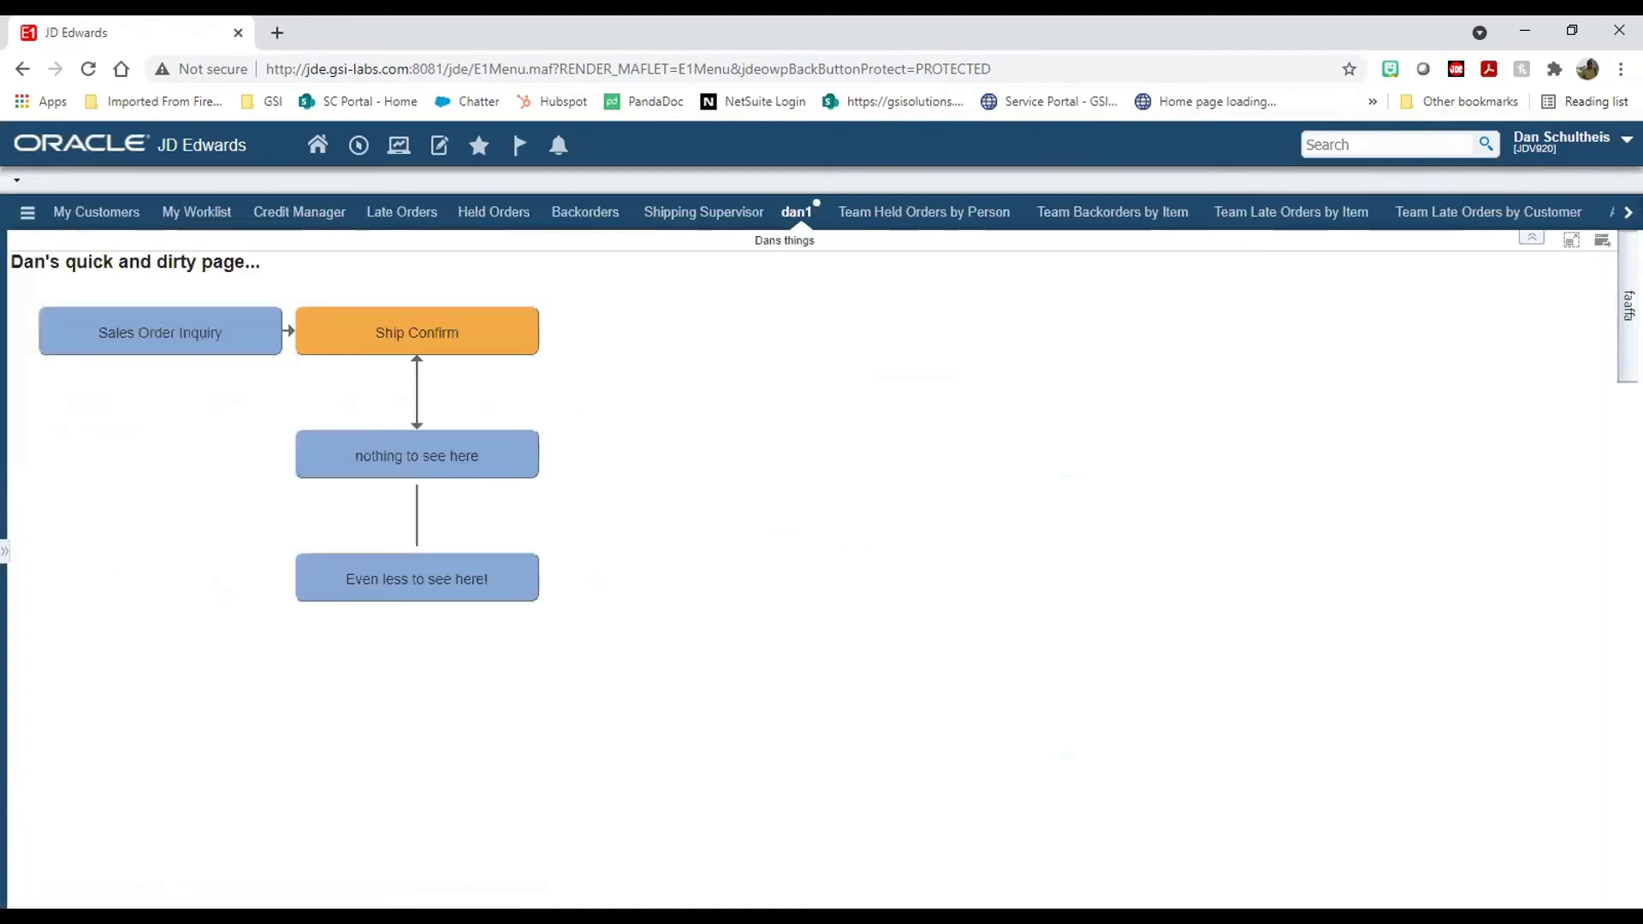
pyautogui.click(1596, 145)
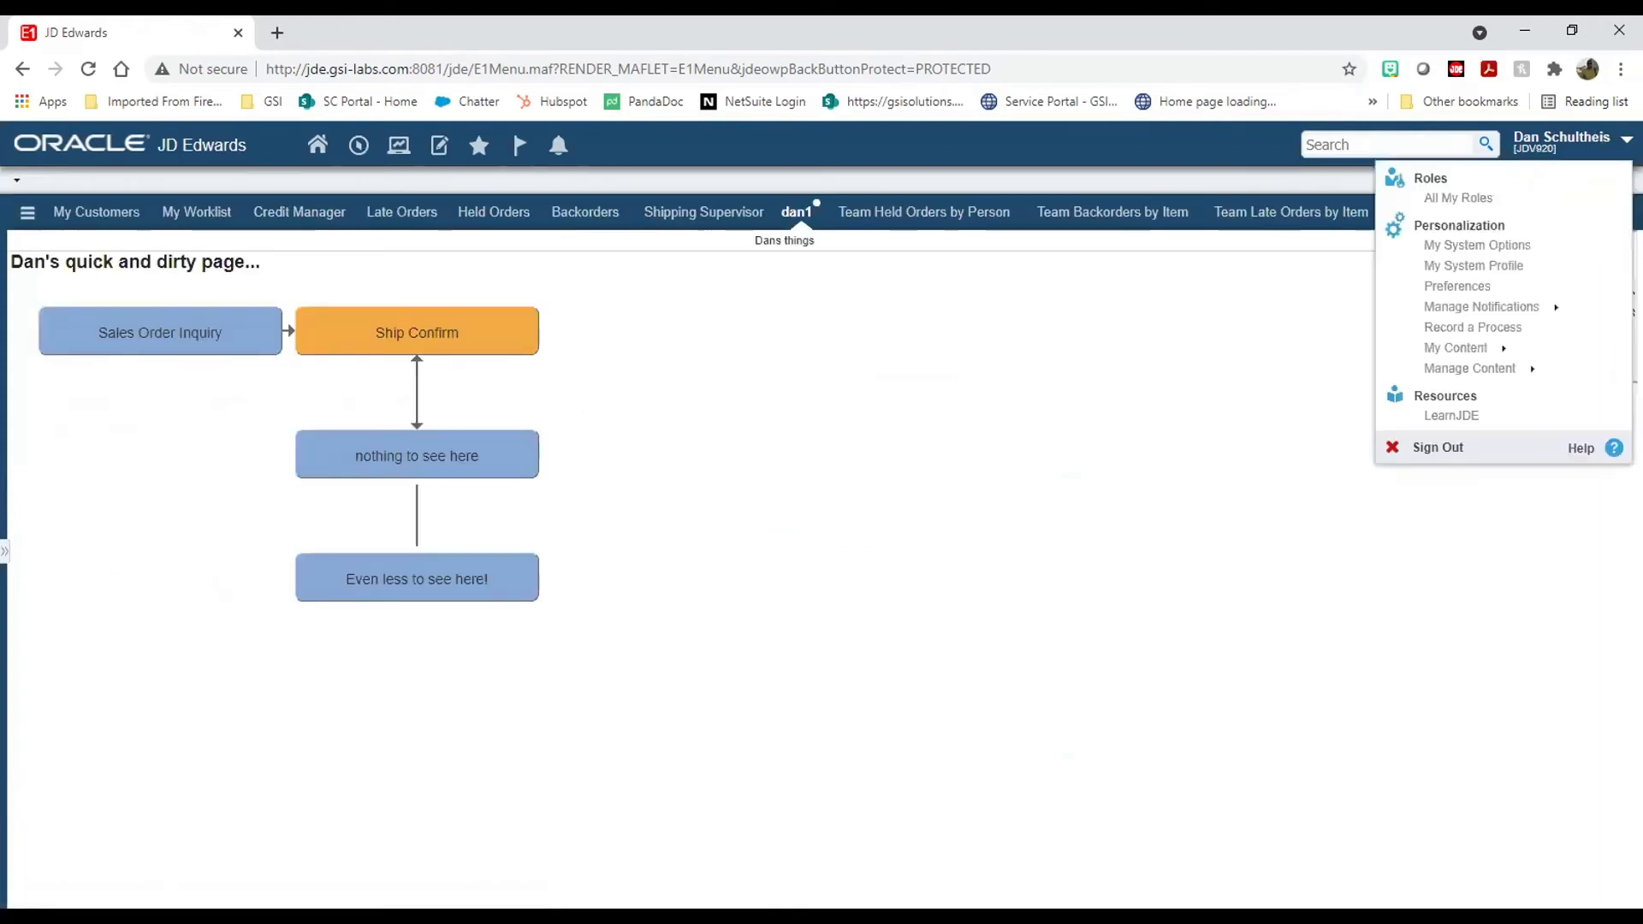
# Step: Open Sales Search in Search Group Manager, review its Related Information and Action tabs, and start a new row action
pyautogui.moveTo(1498, 365)
pyautogui.click(1495, 430)
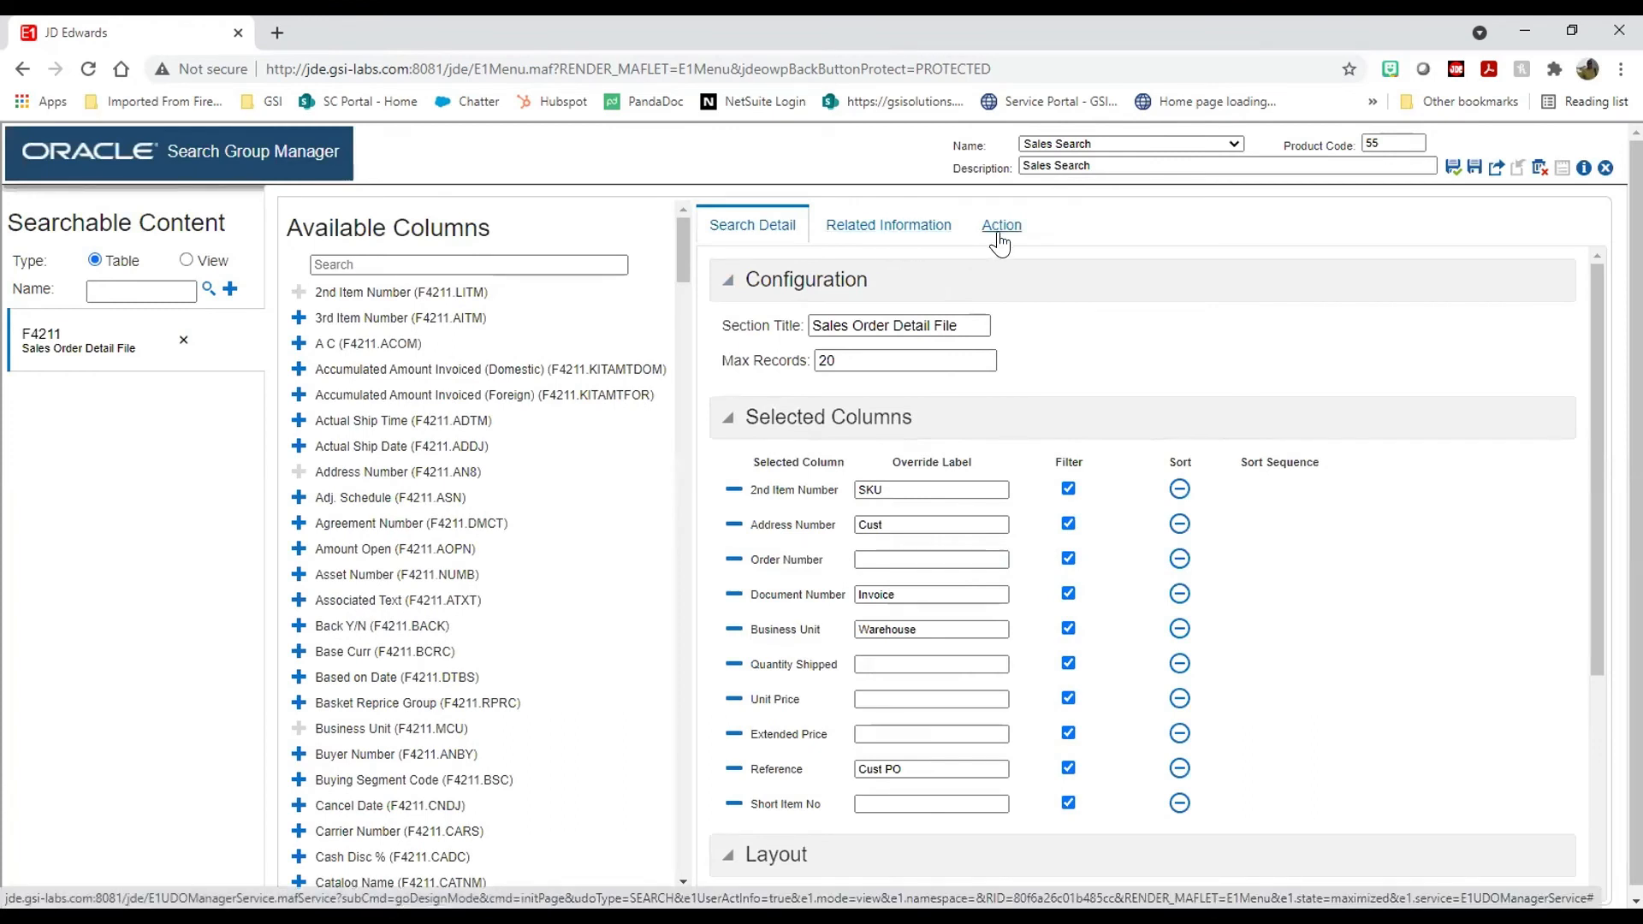
pyautogui.click(915, 241)
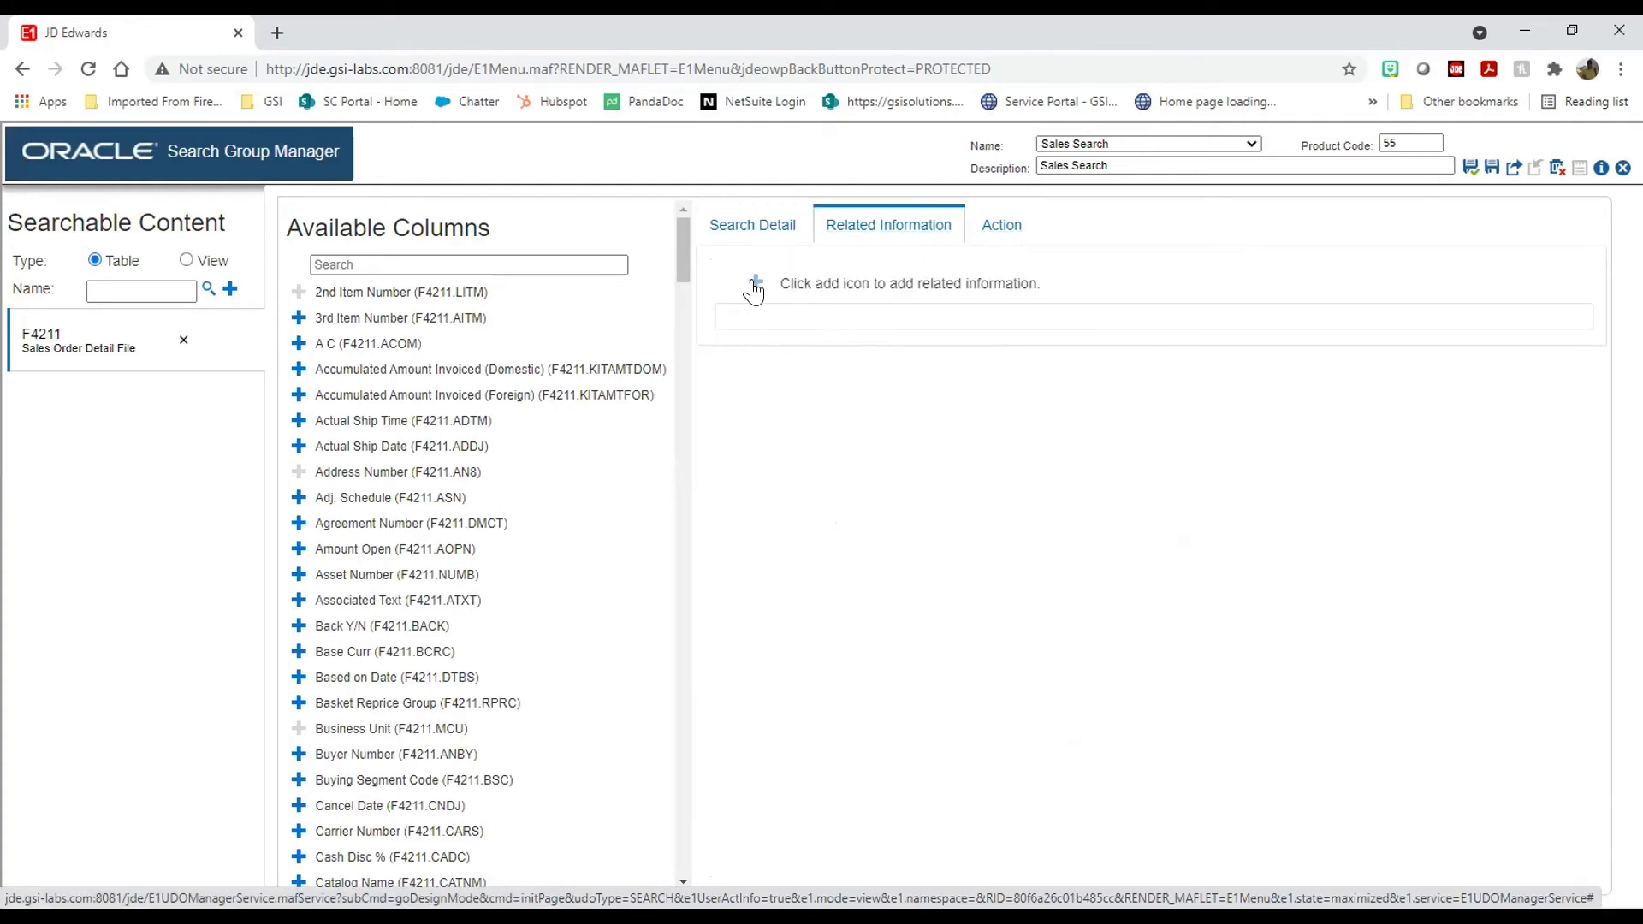
pyautogui.click(994, 235)
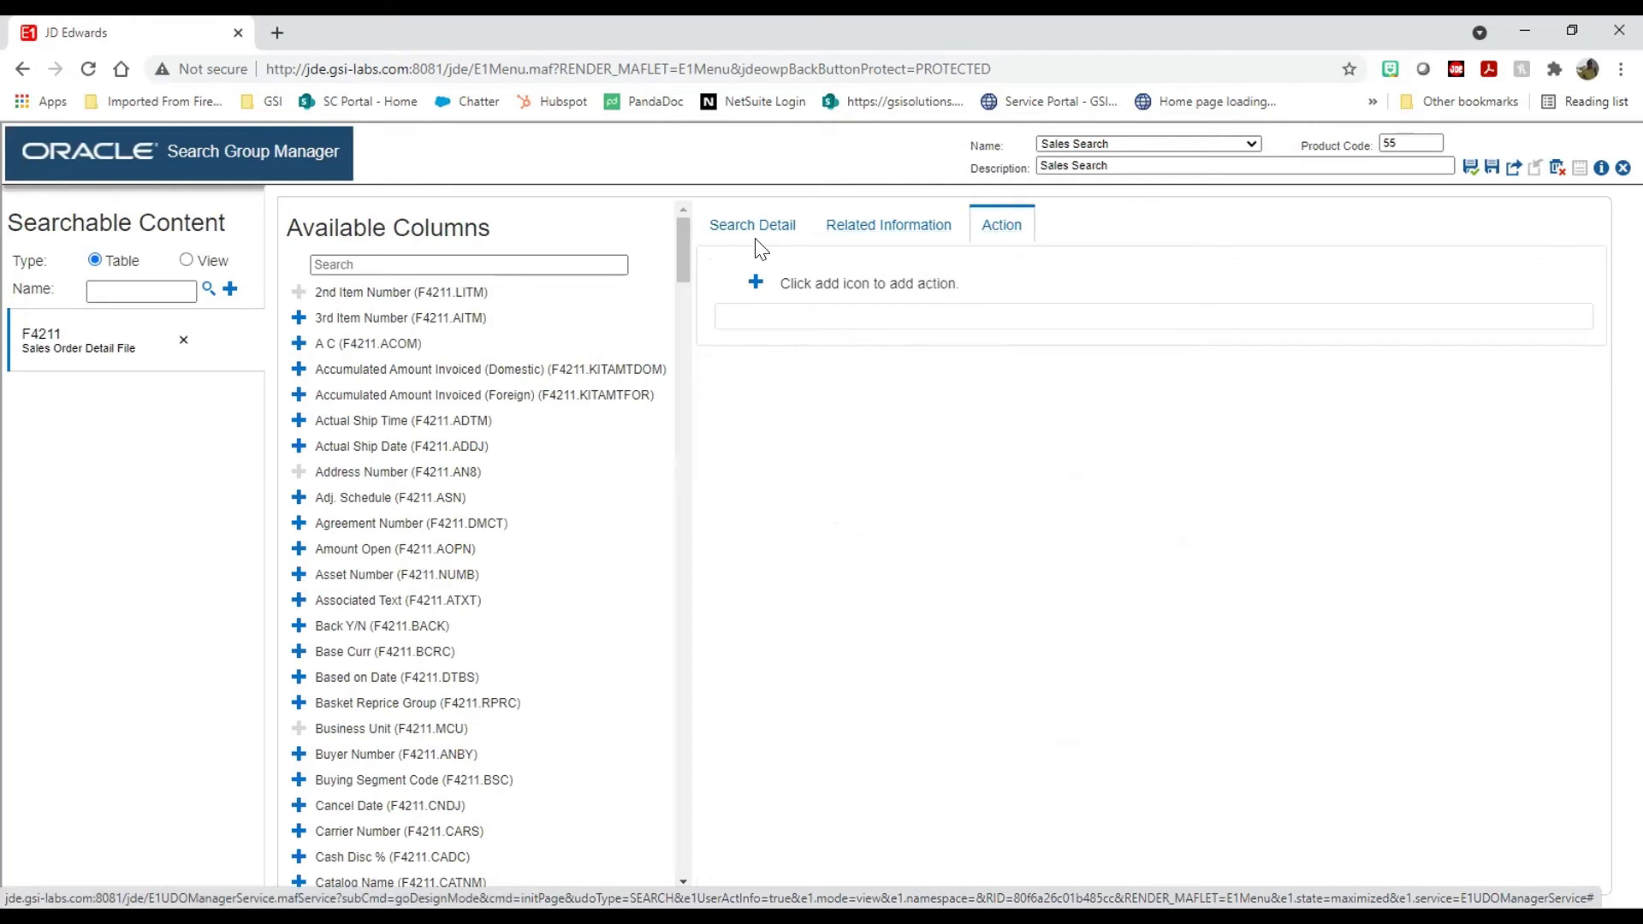
pyautogui.click(757, 242)
pyautogui.click(997, 235)
pyautogui.click(756, 282)
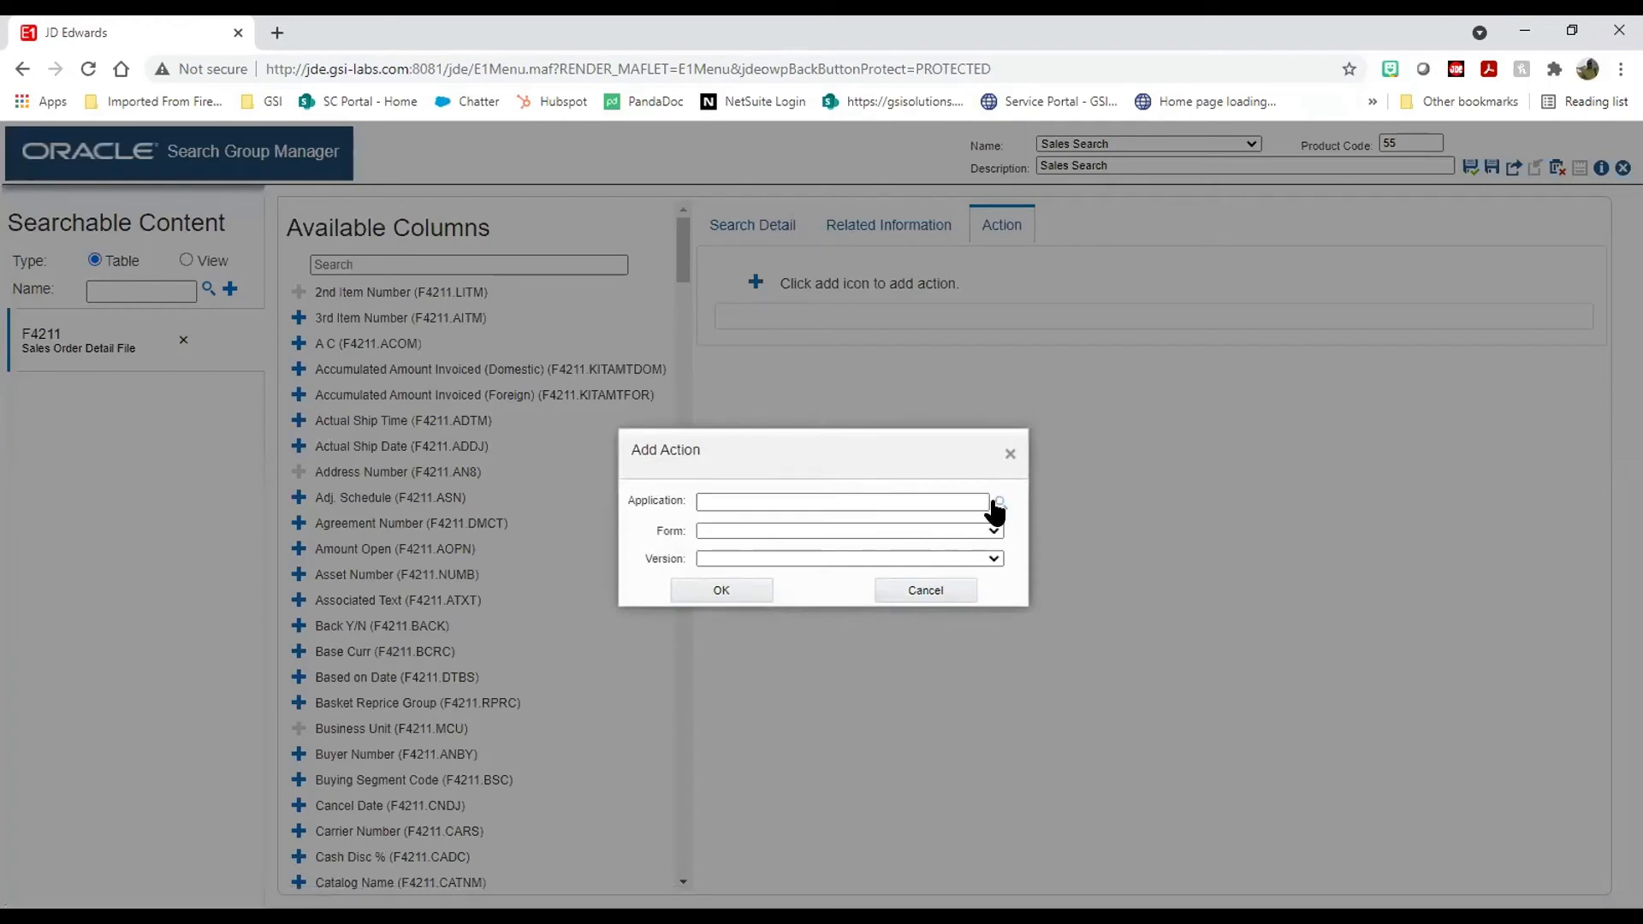
# Step: Look up P03B11 Standard Invoice Entry in the Data Browser and add it as a row action
pyautogui.click(999, 504)
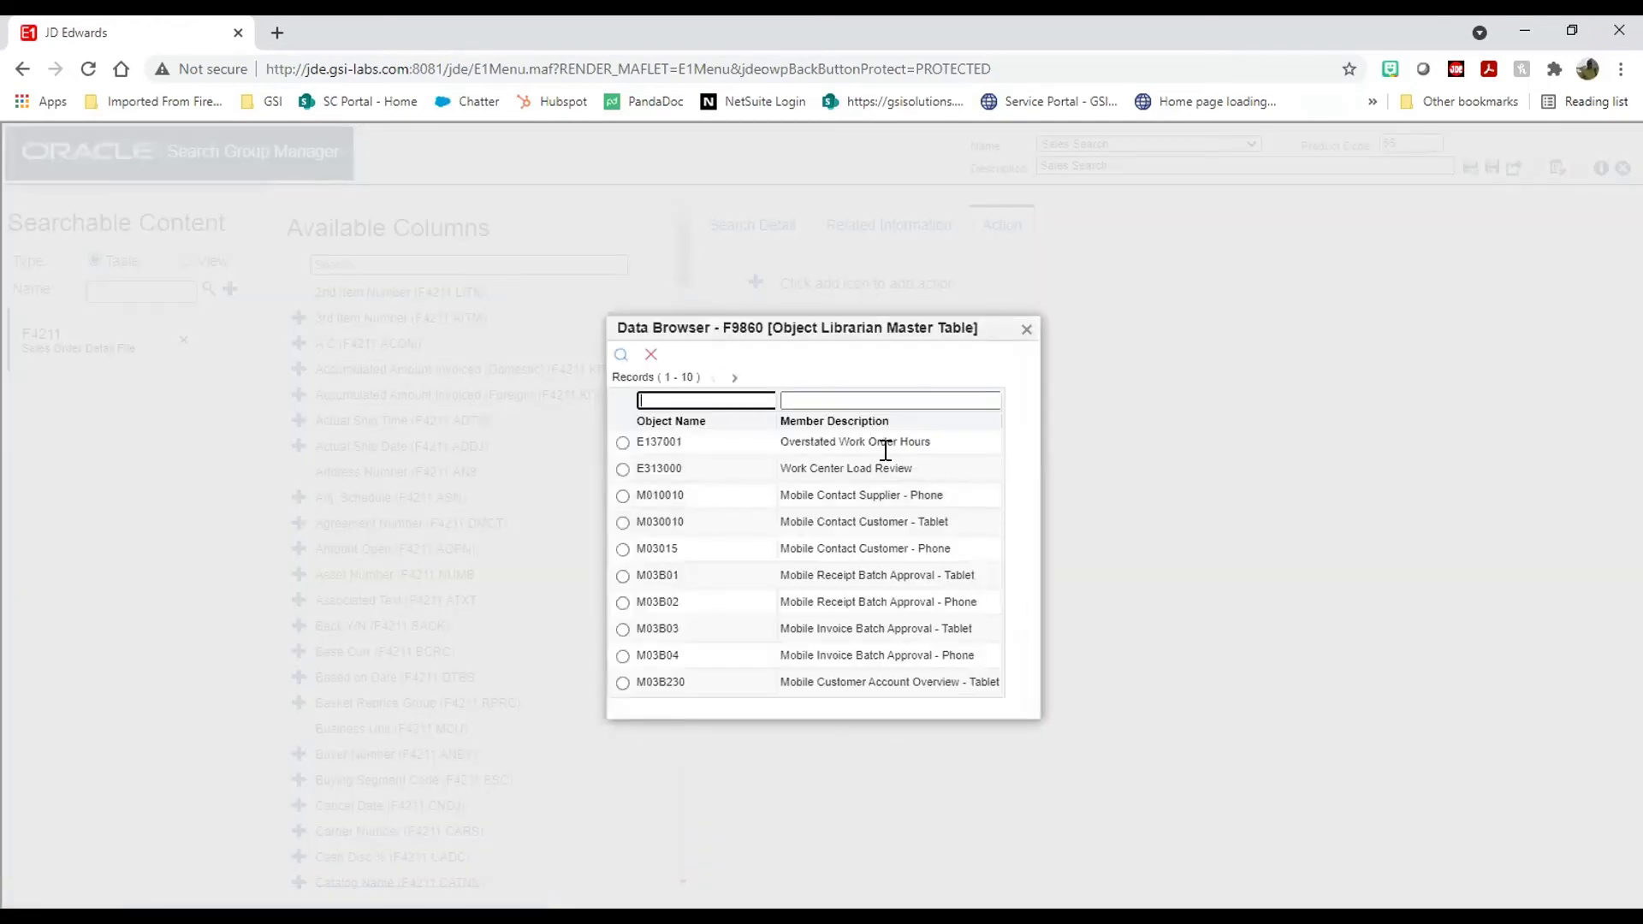
pyautogui.click(758, 397)
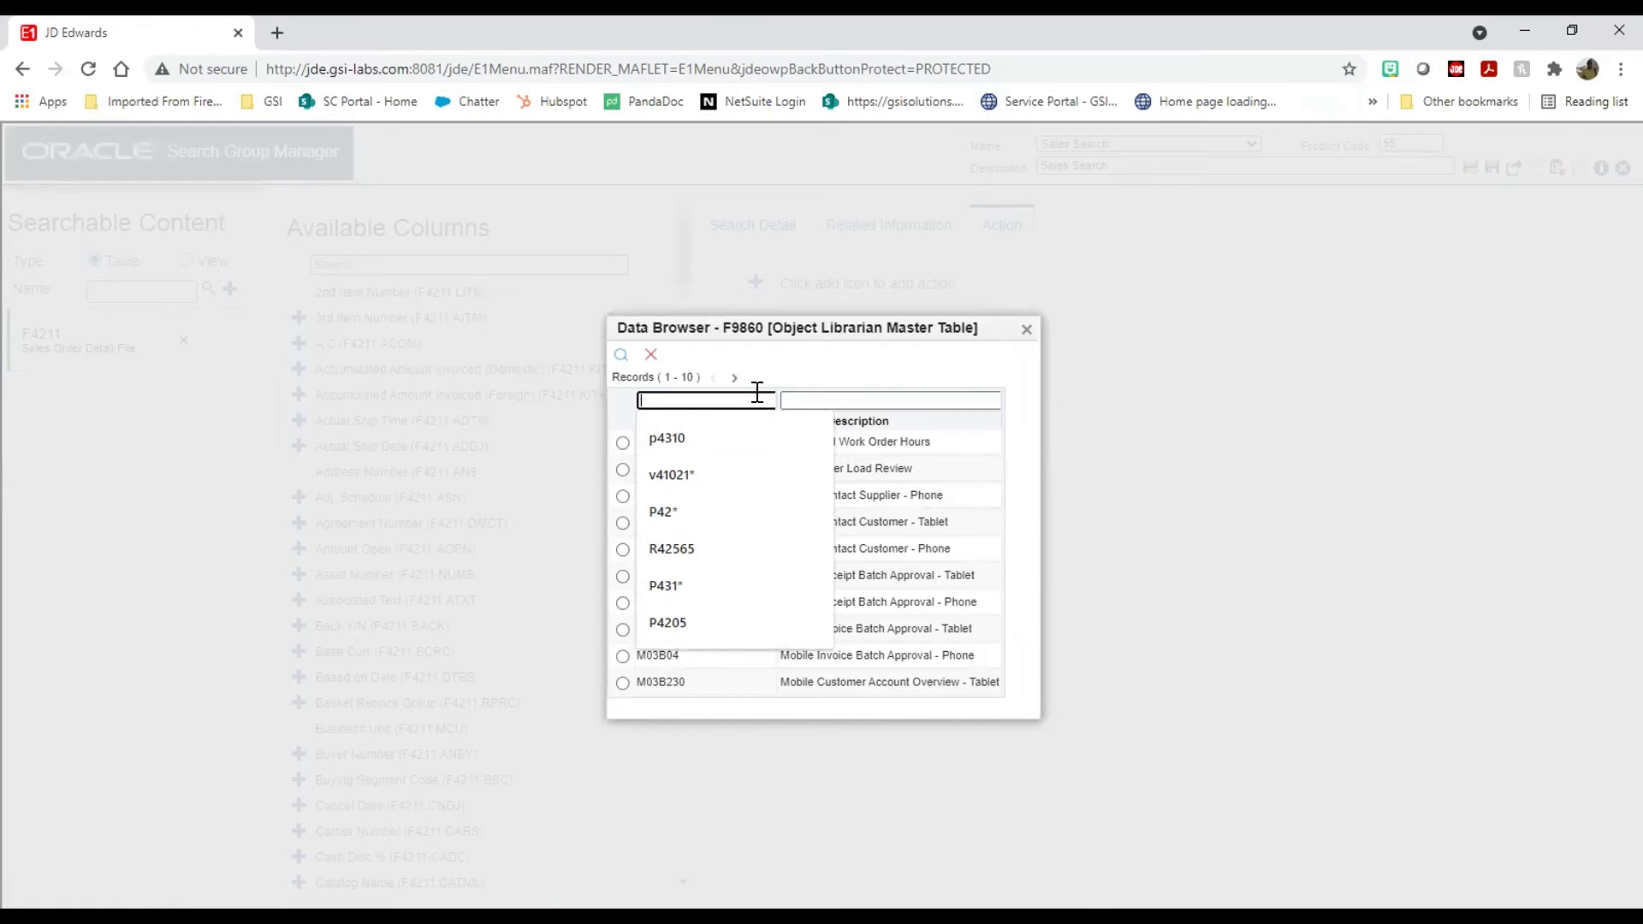
pyautogui.write('P')
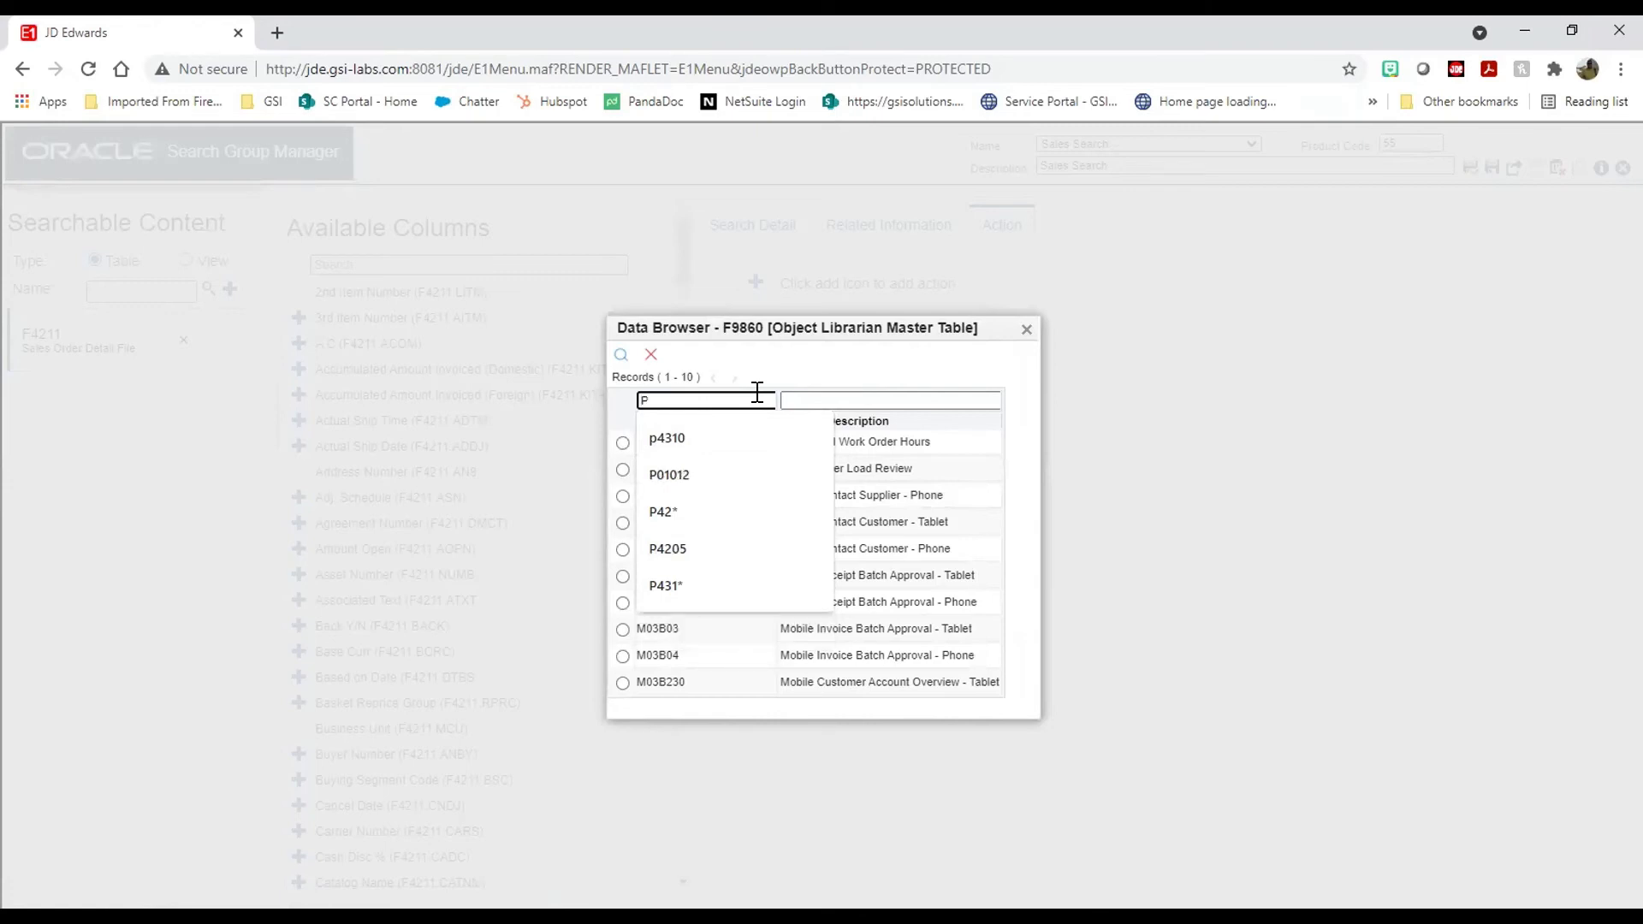
pyautogui.write('03b11')
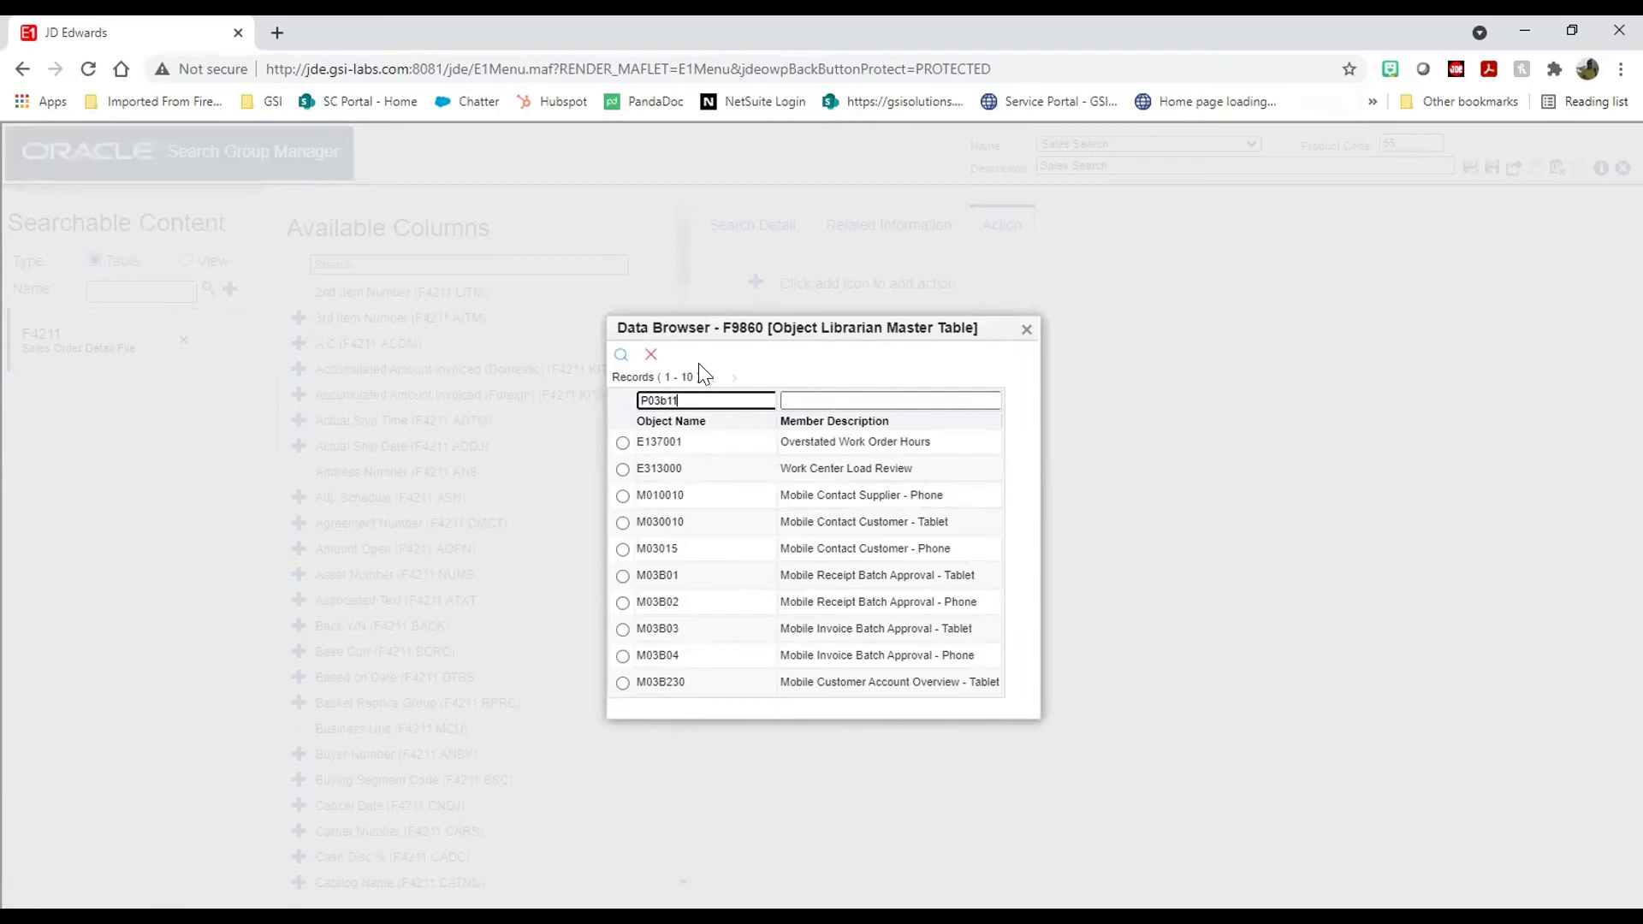
pyautogui.click(621, 354)
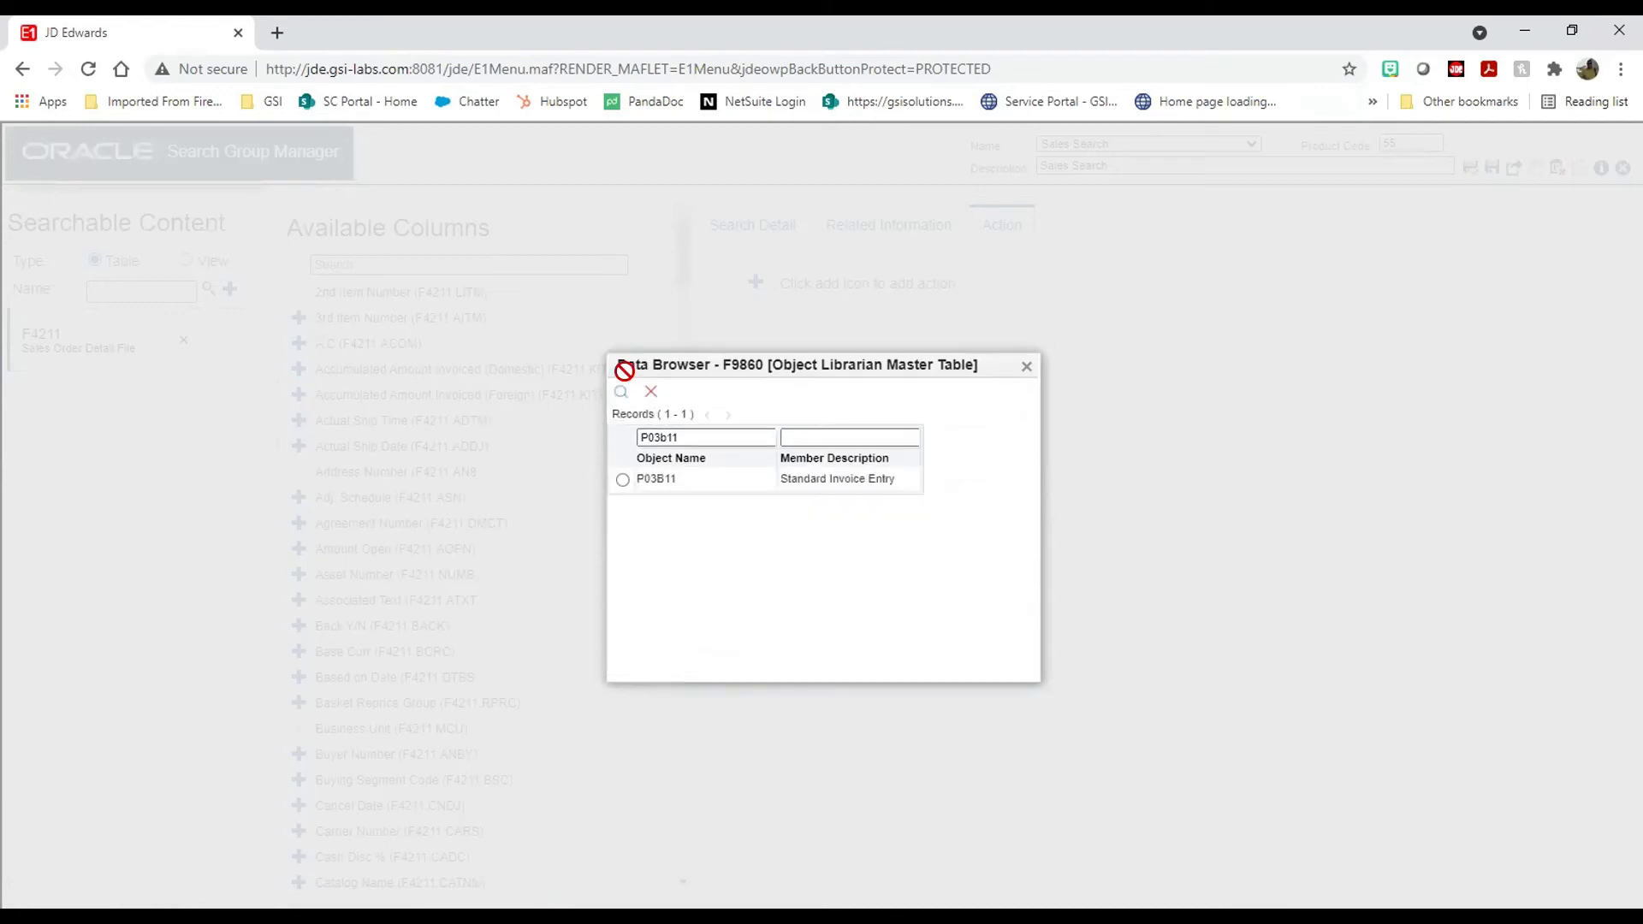
pyautogui.click(622, 479)
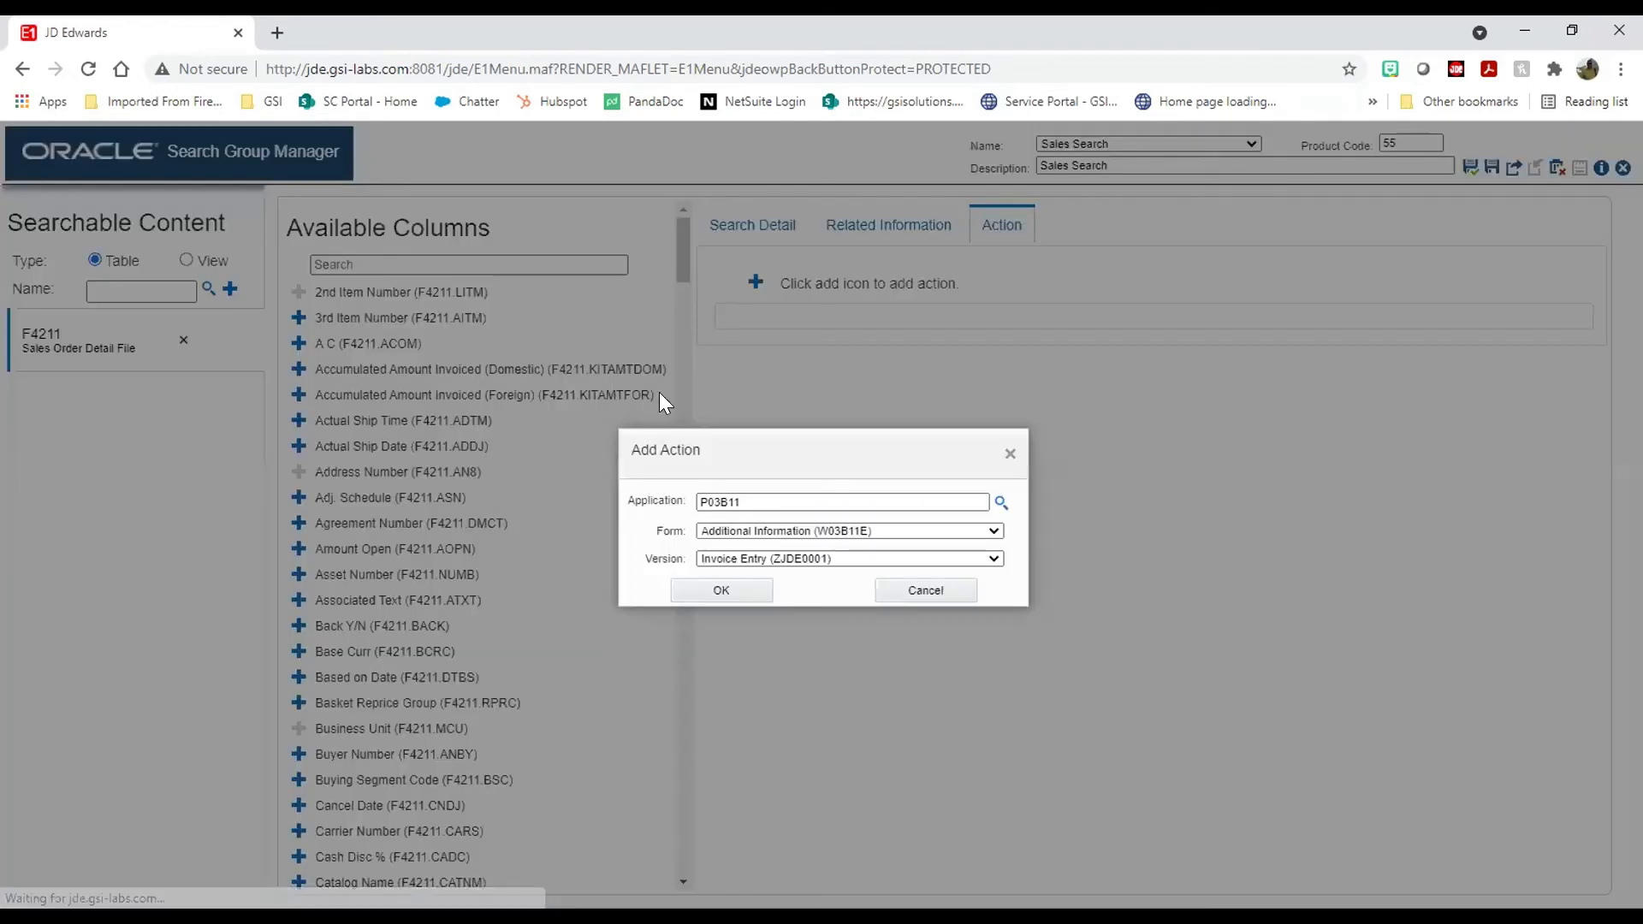
pyautogui.click(760, 590)
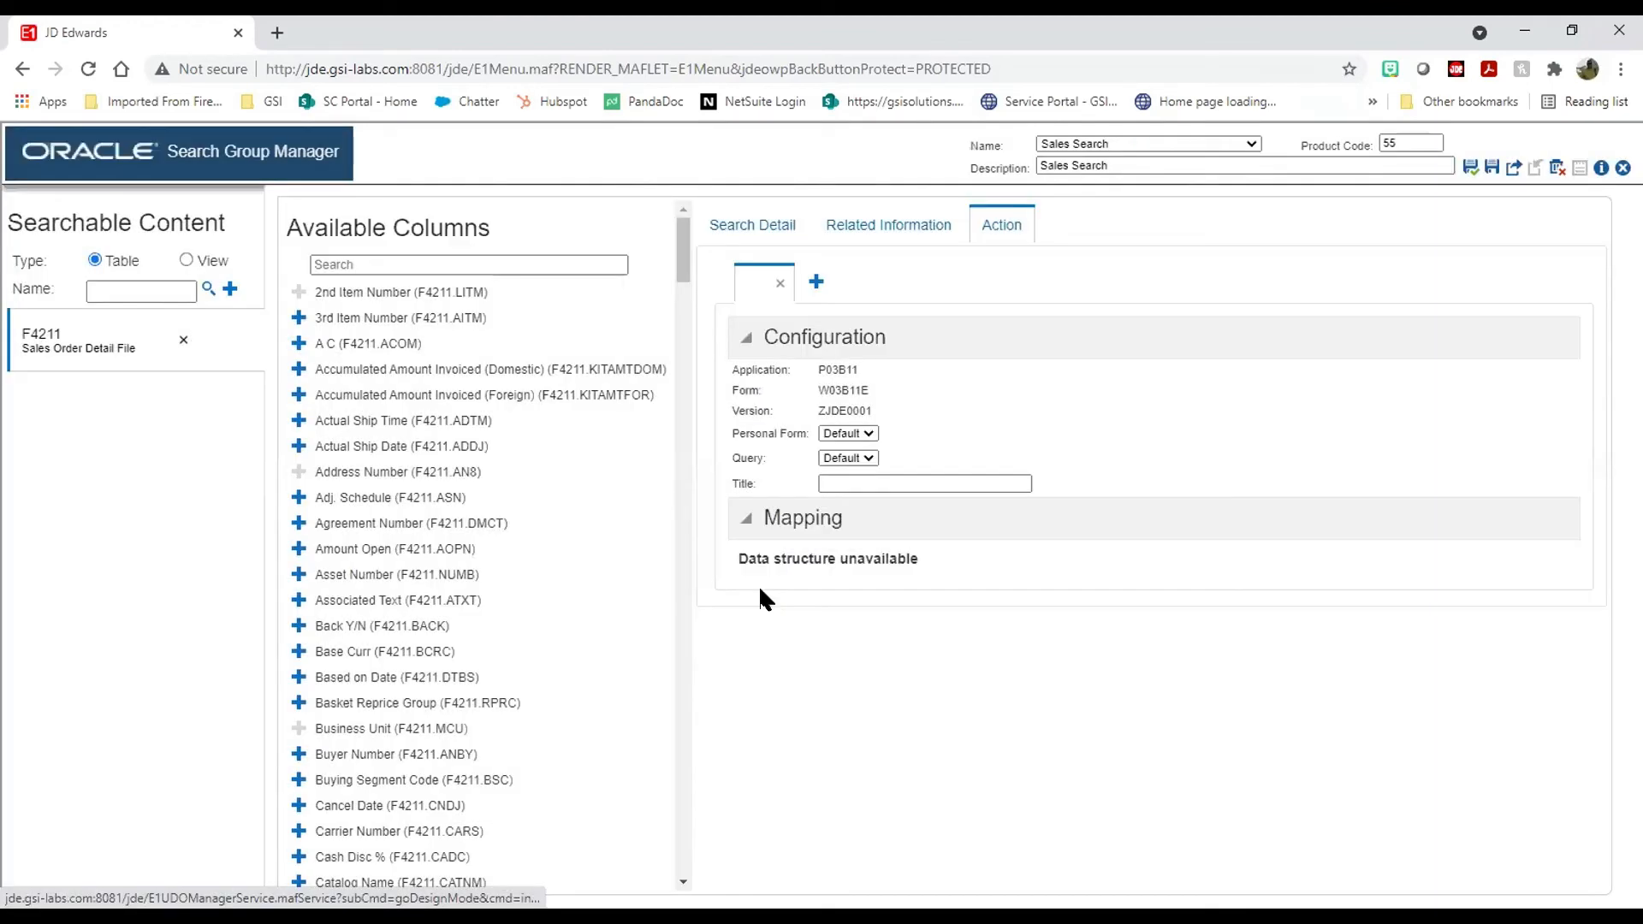
# Step: Review the action's personal form and Default query, then remove the Additional Information action
pyautogui.click(871, 433)
pyautogui.click(871, 434)
pyautogui.click(867, 457)
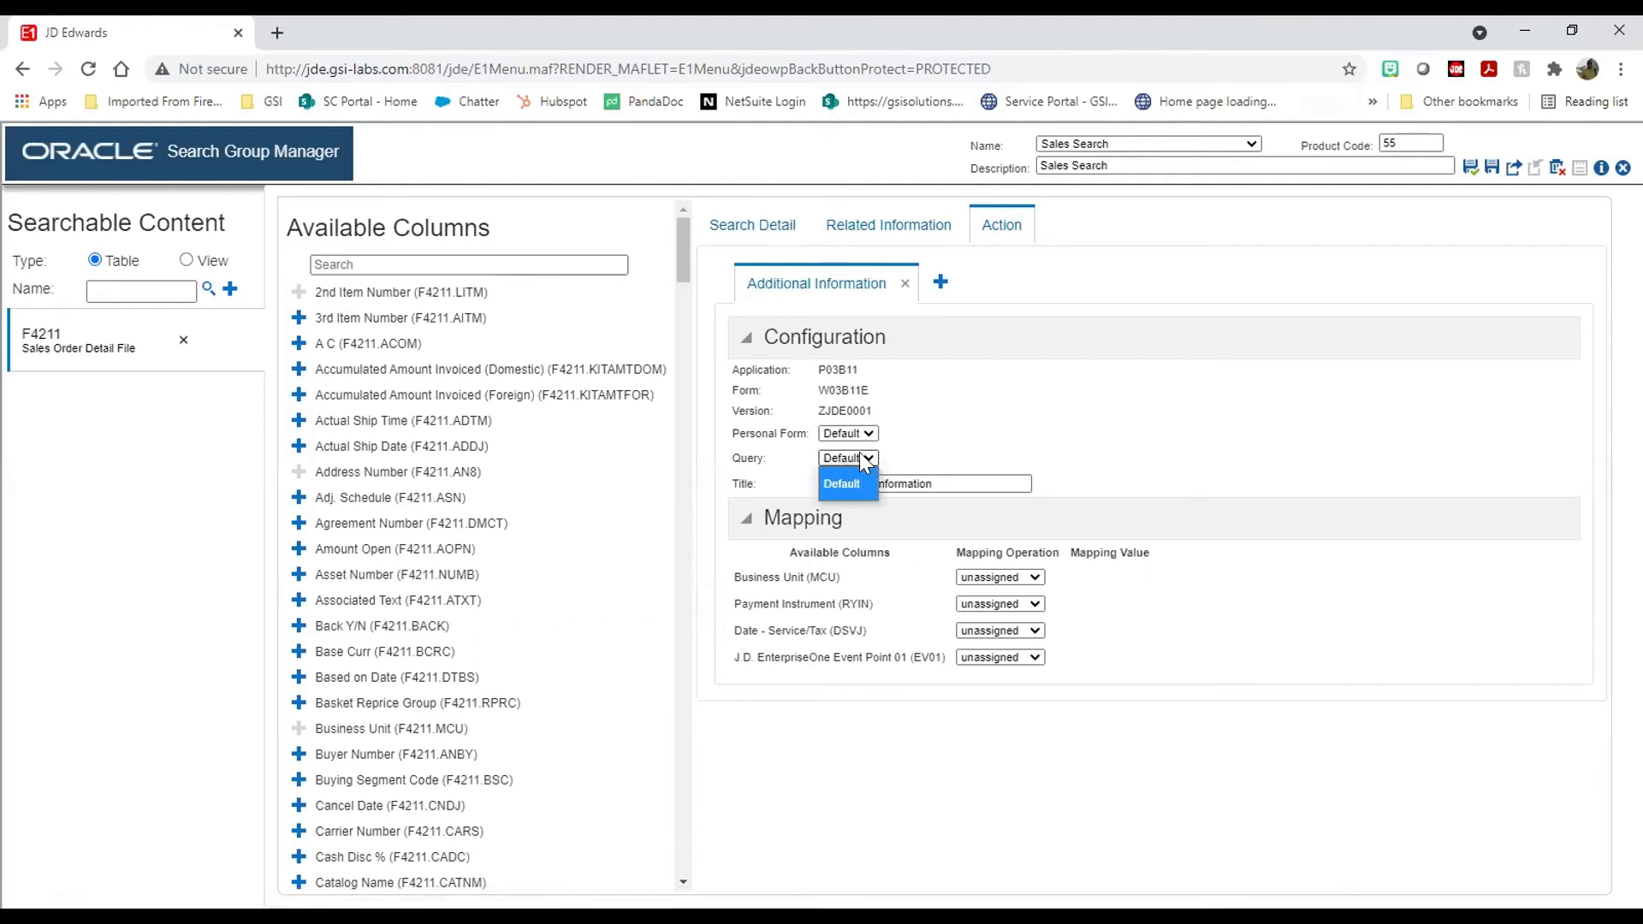
pyautogui.click(860, 452)
pyautogui.click(875, 477)
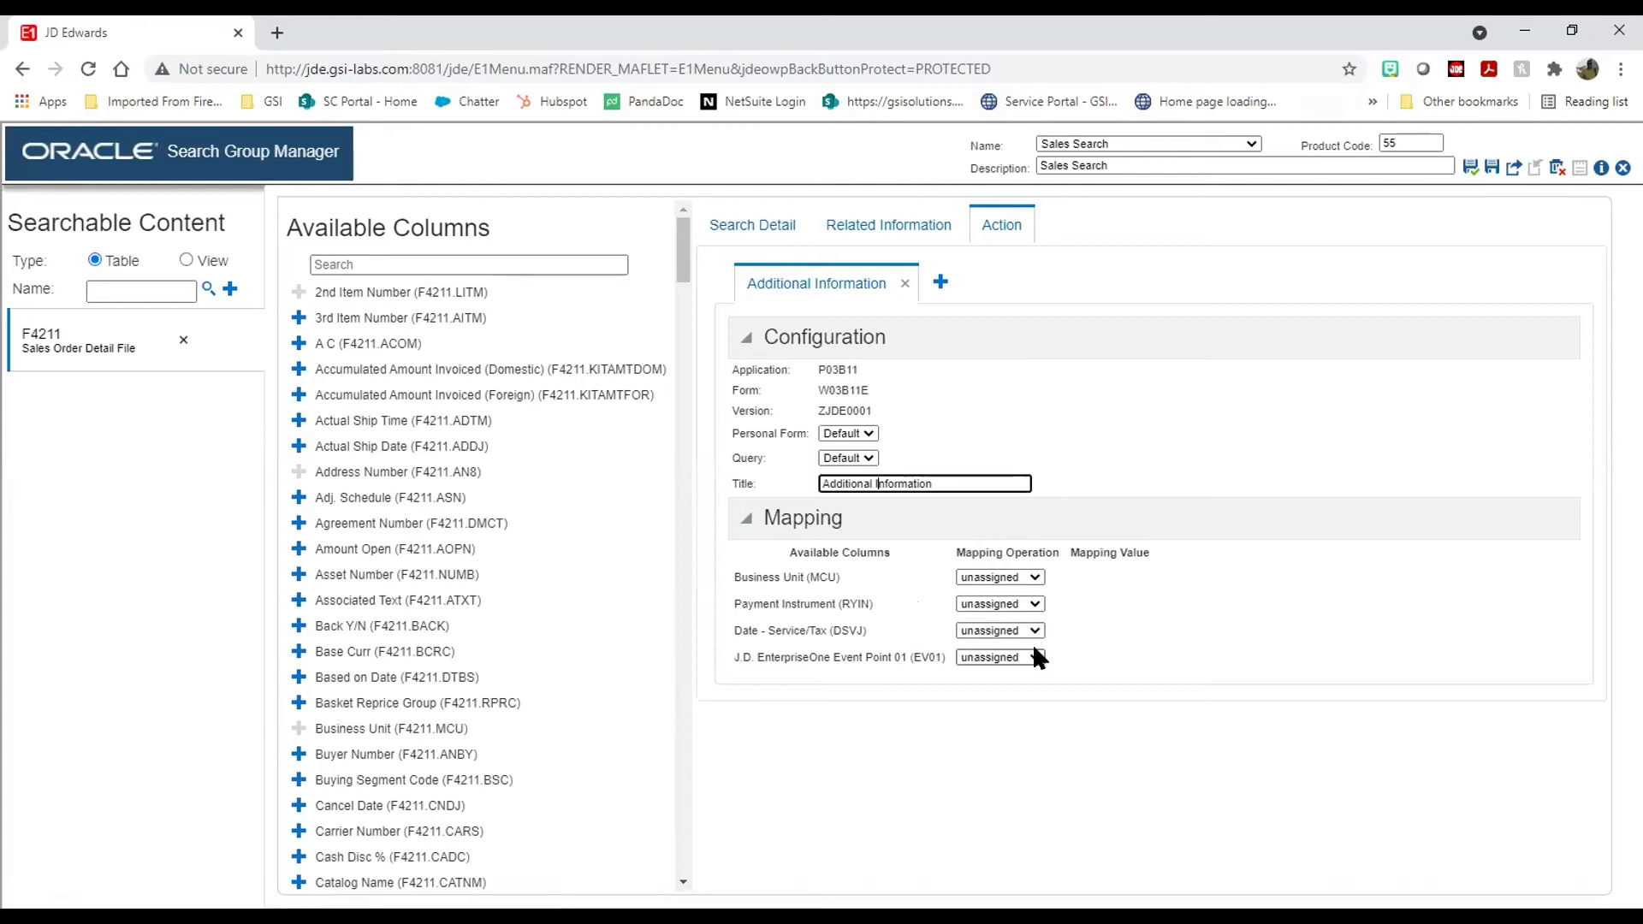
pyautogui.click(907, 285)
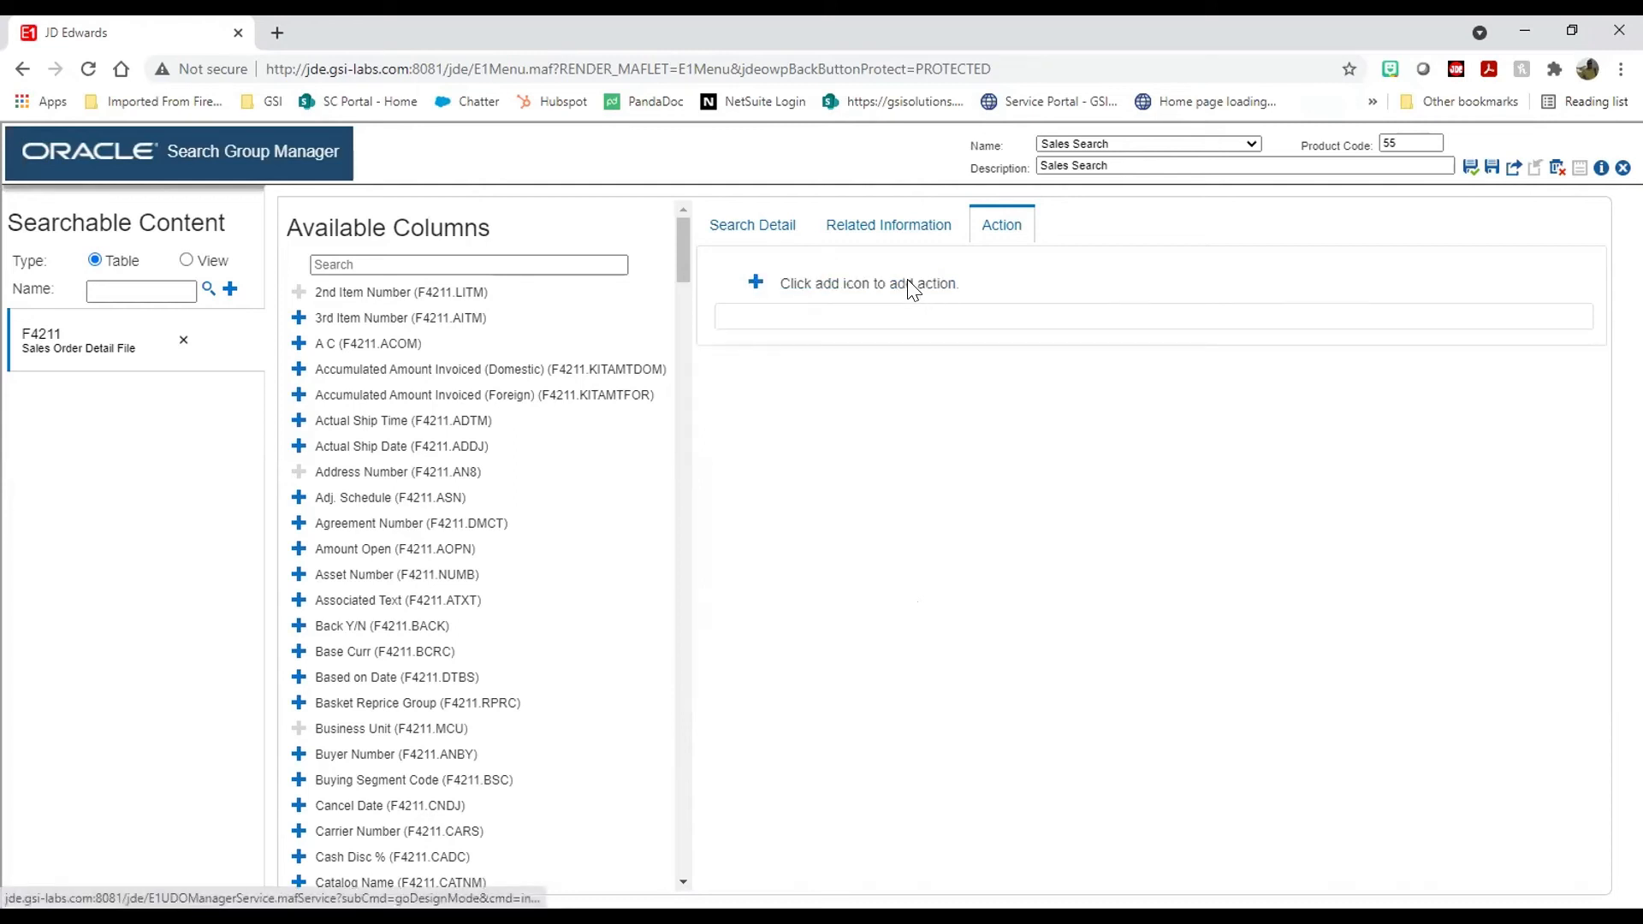
pyautogui.click(890, 228)
# Step: Cancel the related information entry and add a Detail Availability row action for application P41202
pyautogui.click(754, 282)
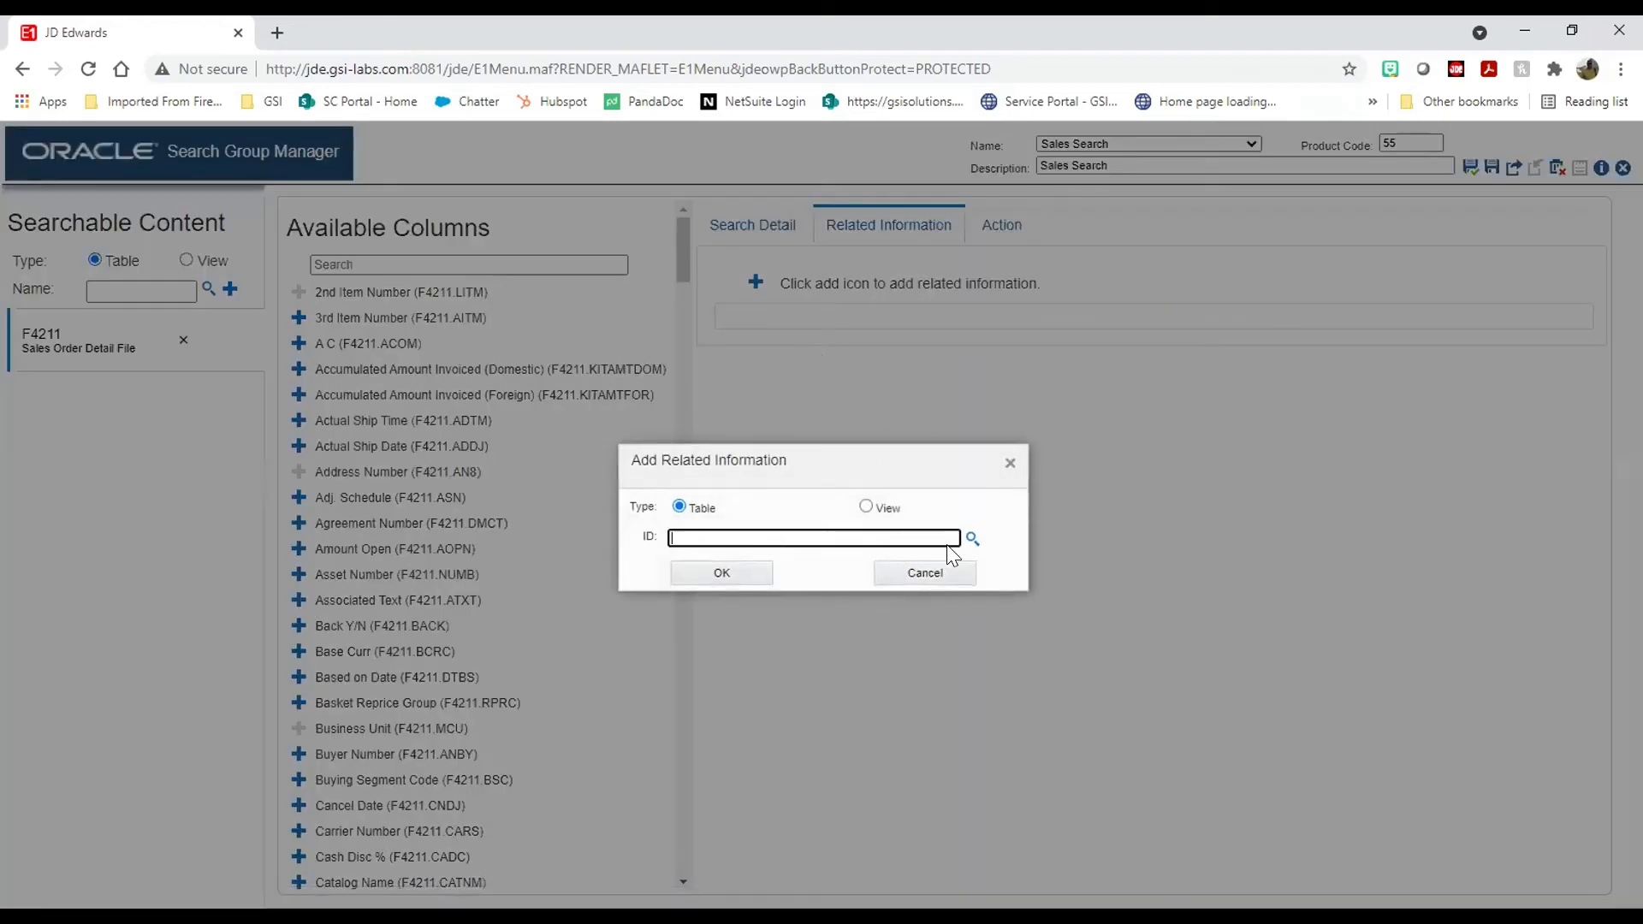
pyautogui.click(921, 575)
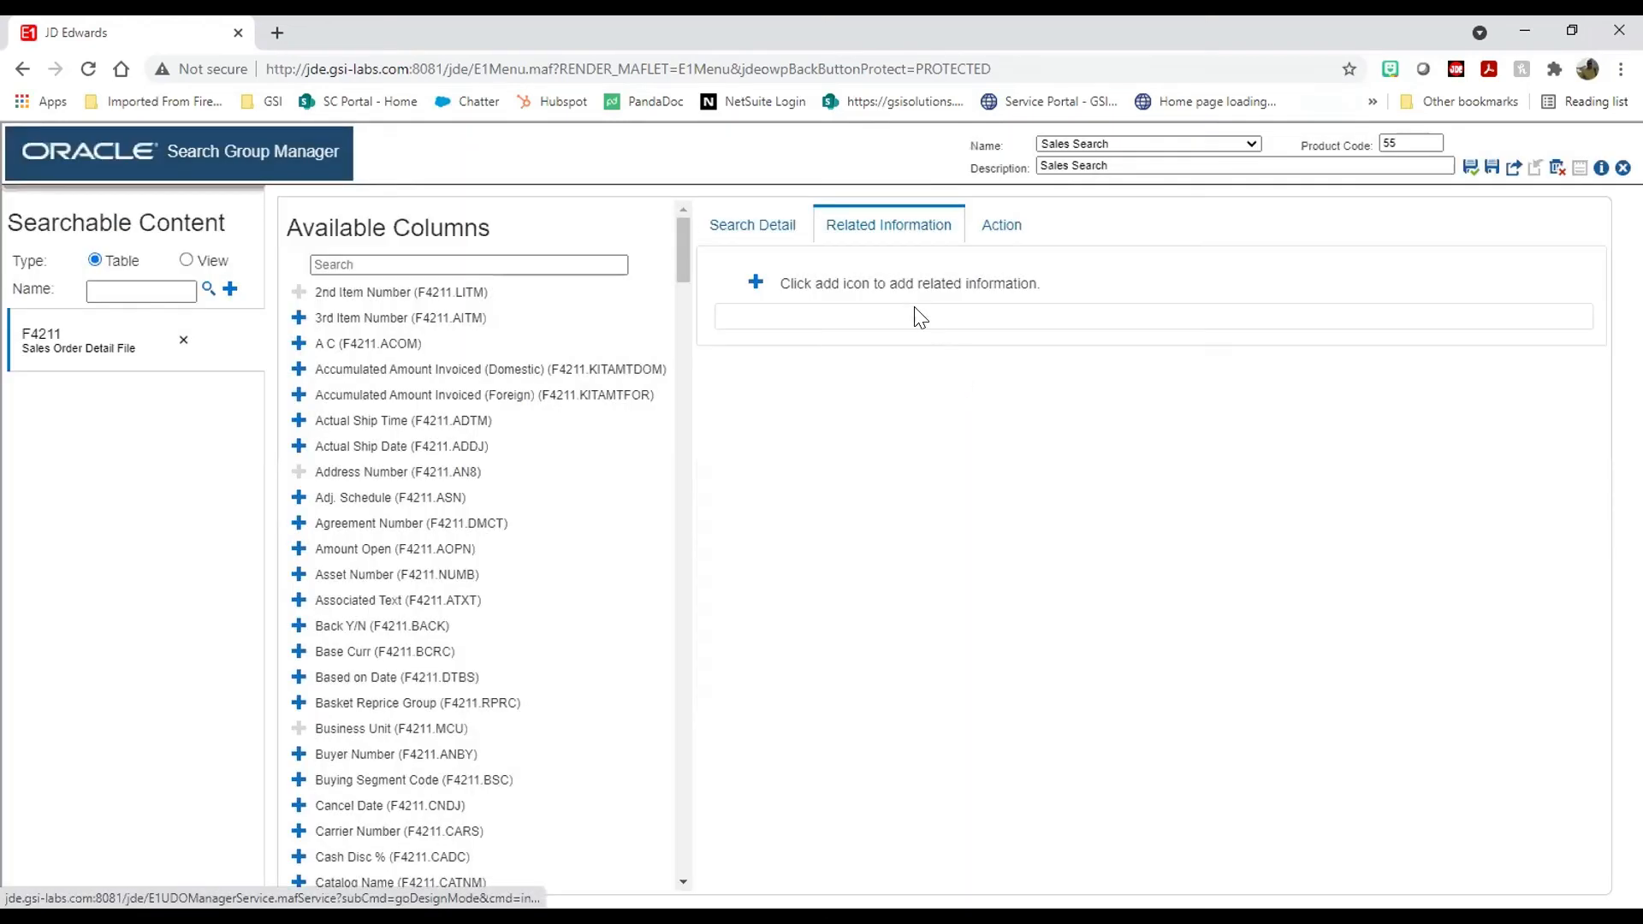
pyautogui.click(999, 230)
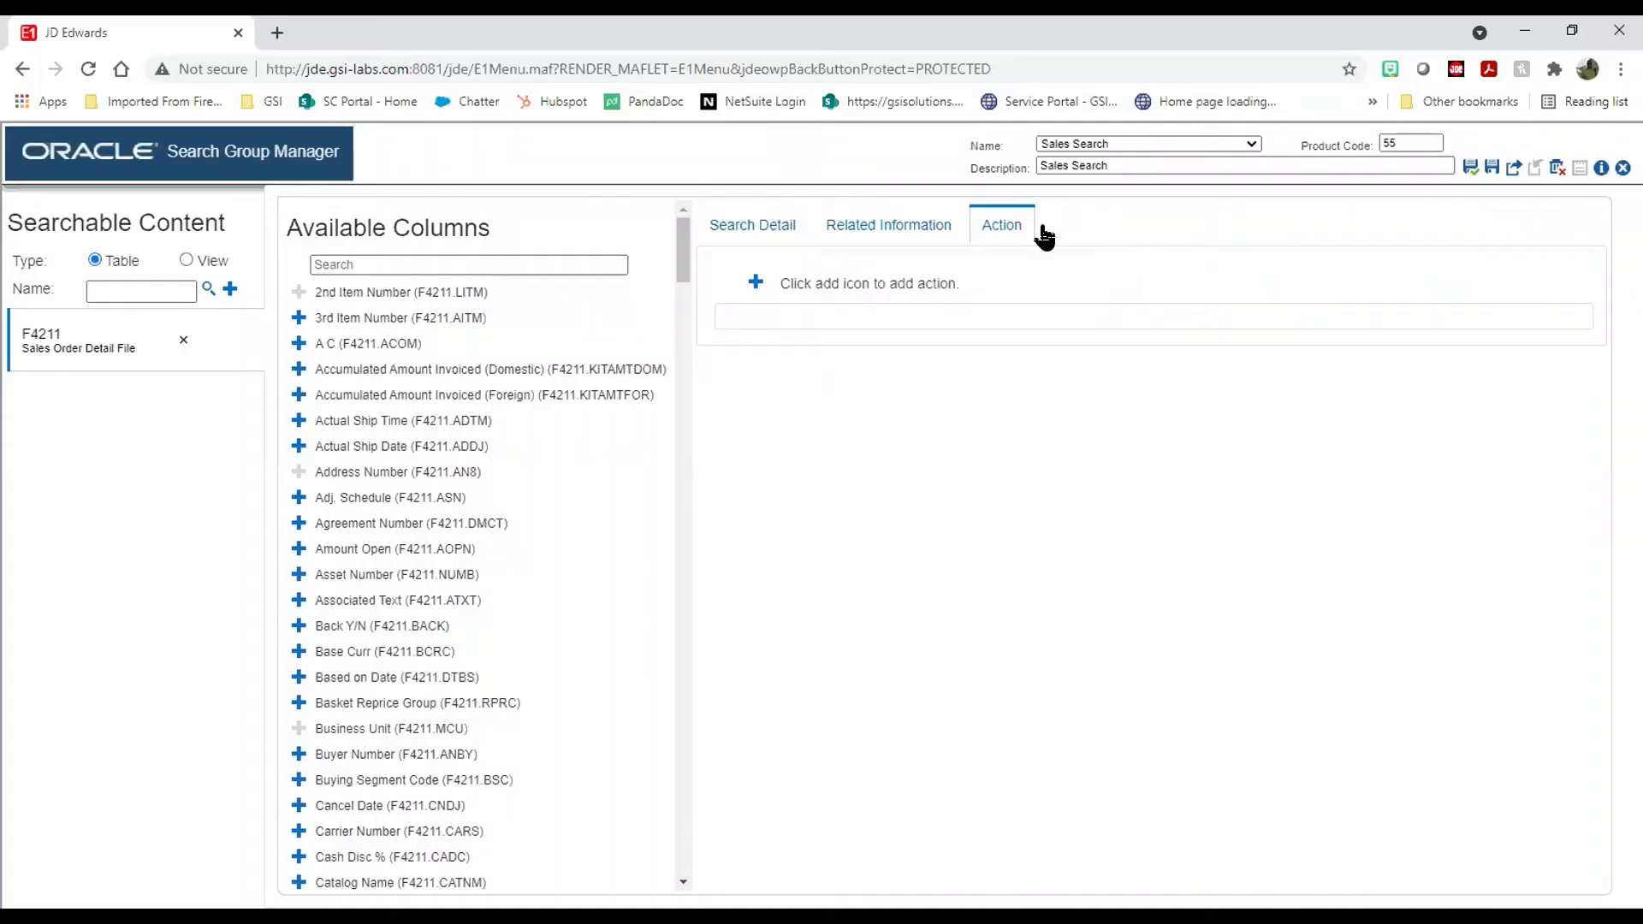
pyautogui.click(756, 283)
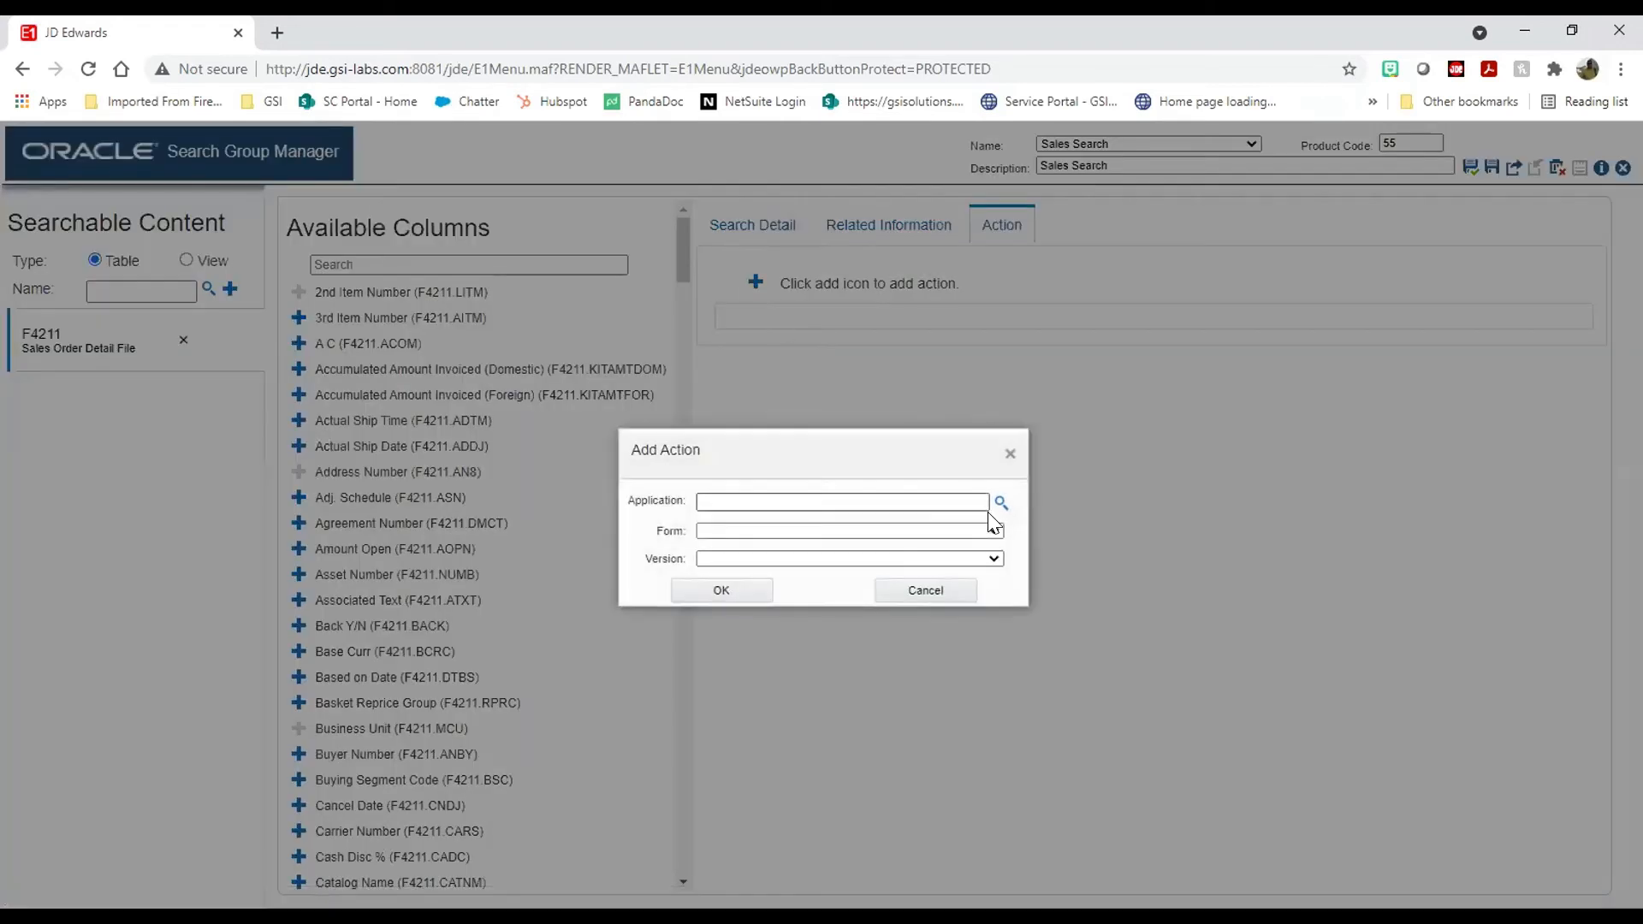
pyautogui.click(982, 502)
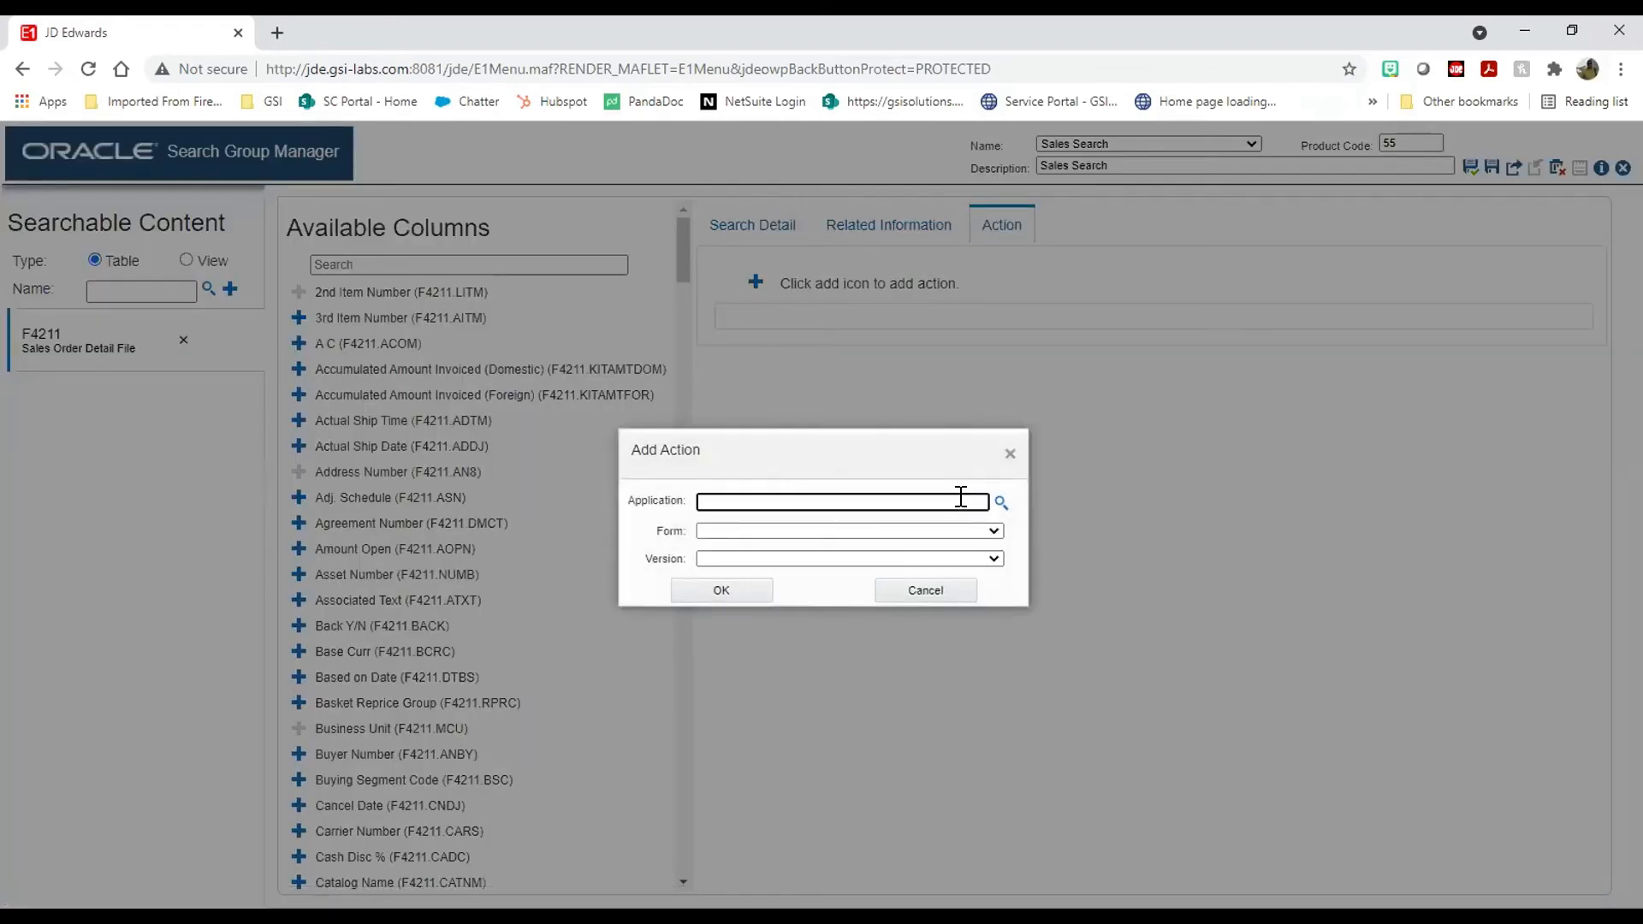
pyautogui.write('P41202')
pyautogui.press('Tab')
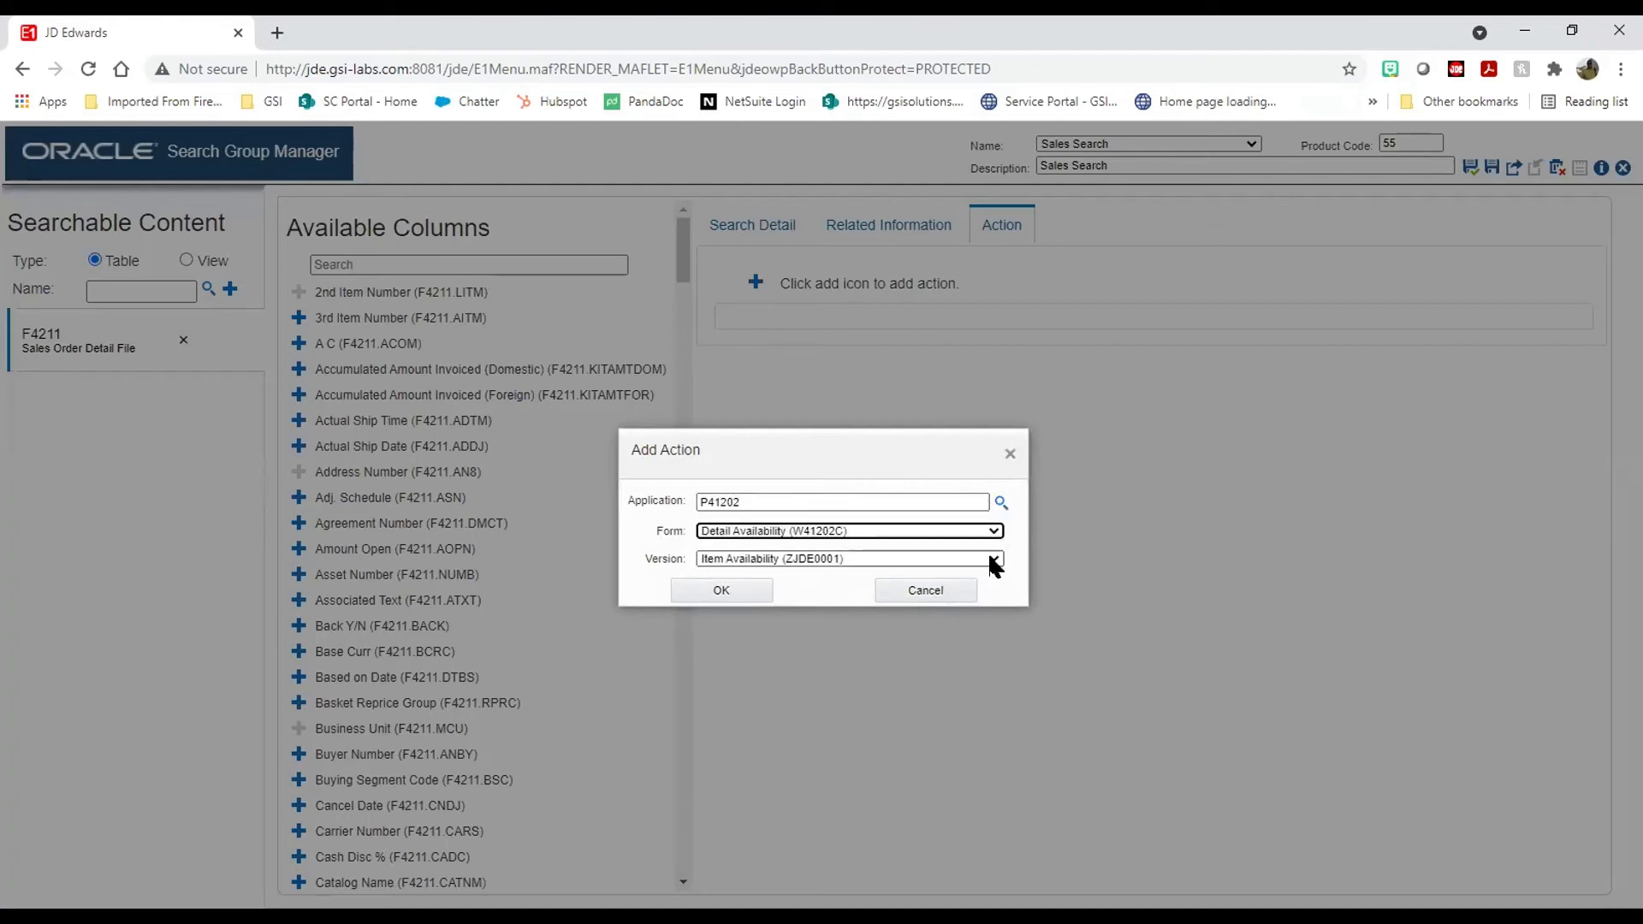
pyautogui.click(741, 590)
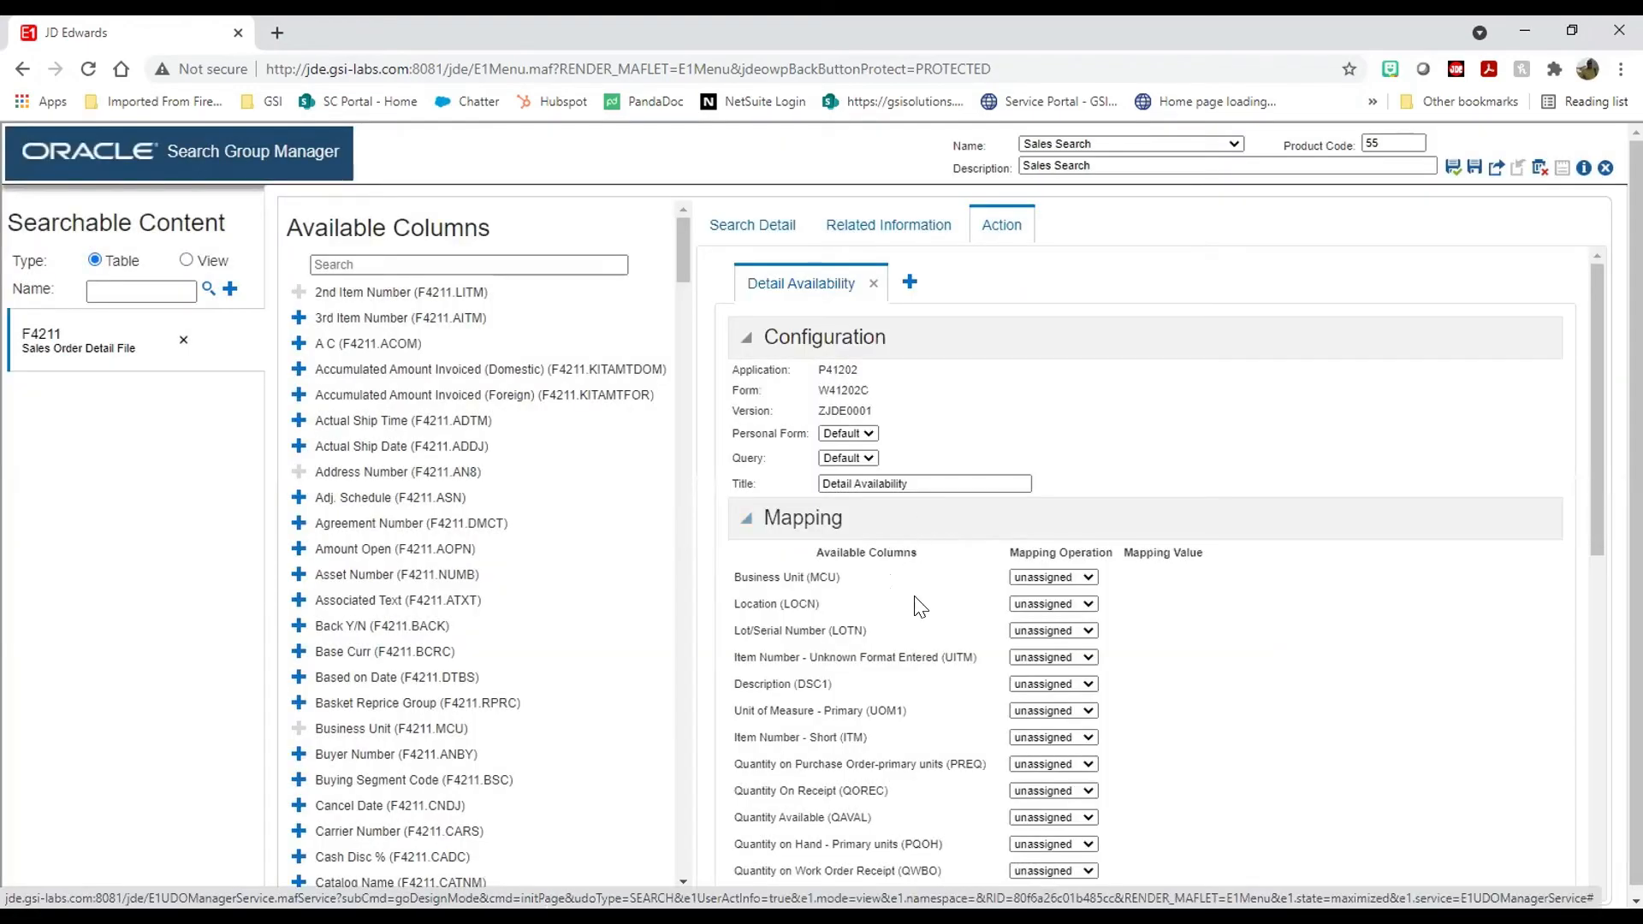
# Step: Map Item Number - Short (ITM) with 'is mapped to' the Short Item No column
pyautogui.scroll(-1, 854, 571)
pyautogui.scroll(-3, 854, 572)
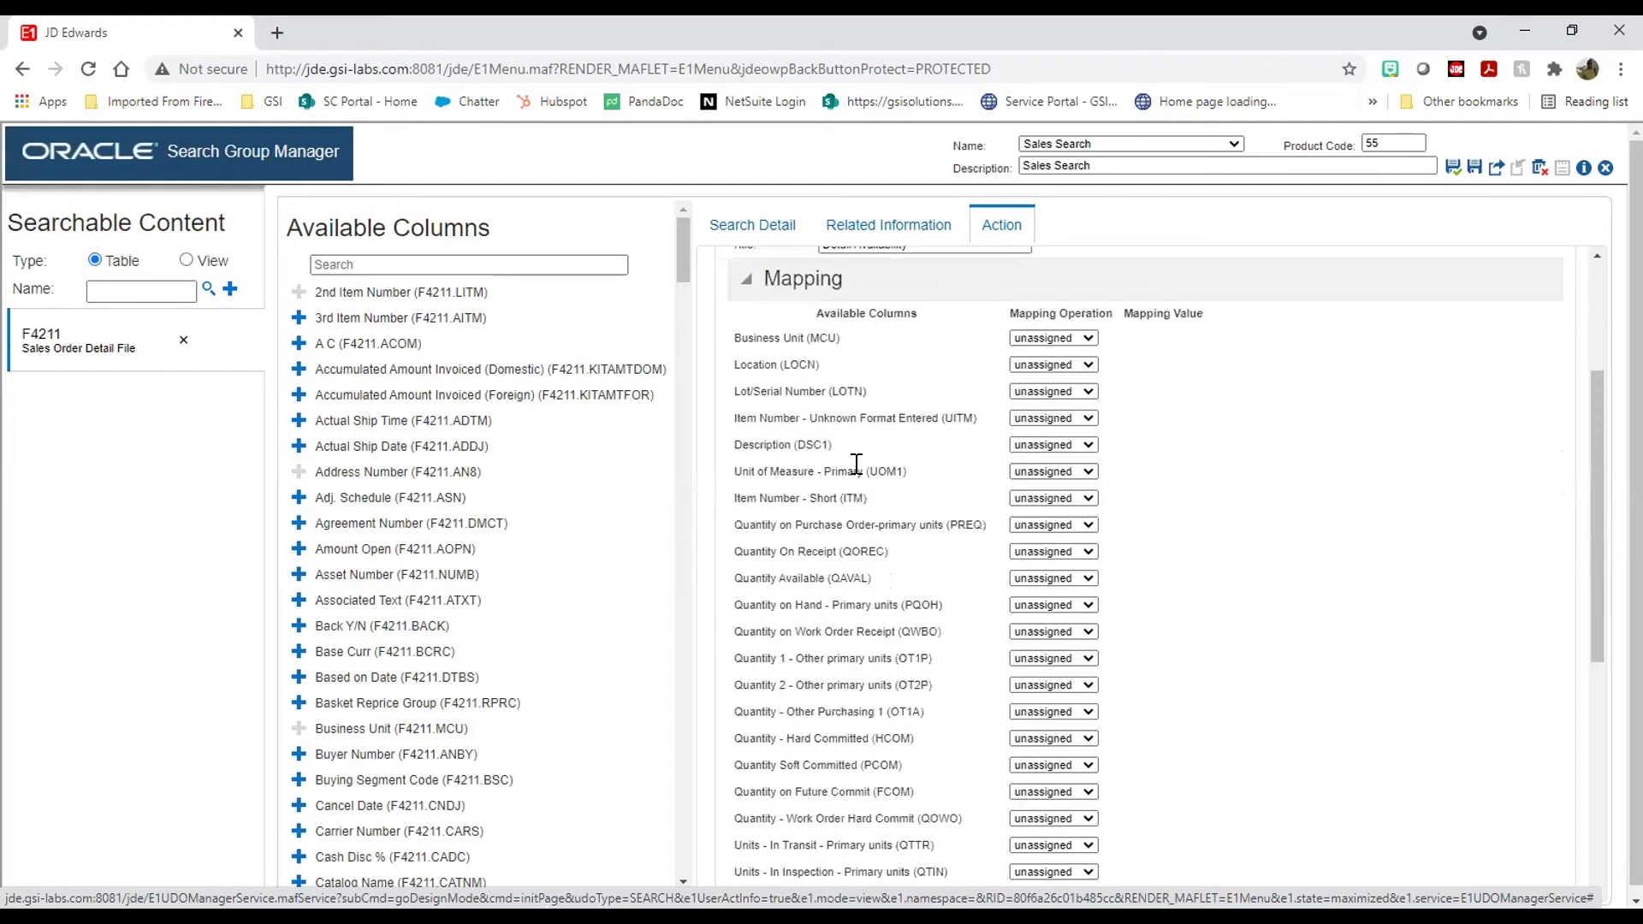
pyautogui.scroll(-8, 838, 555)
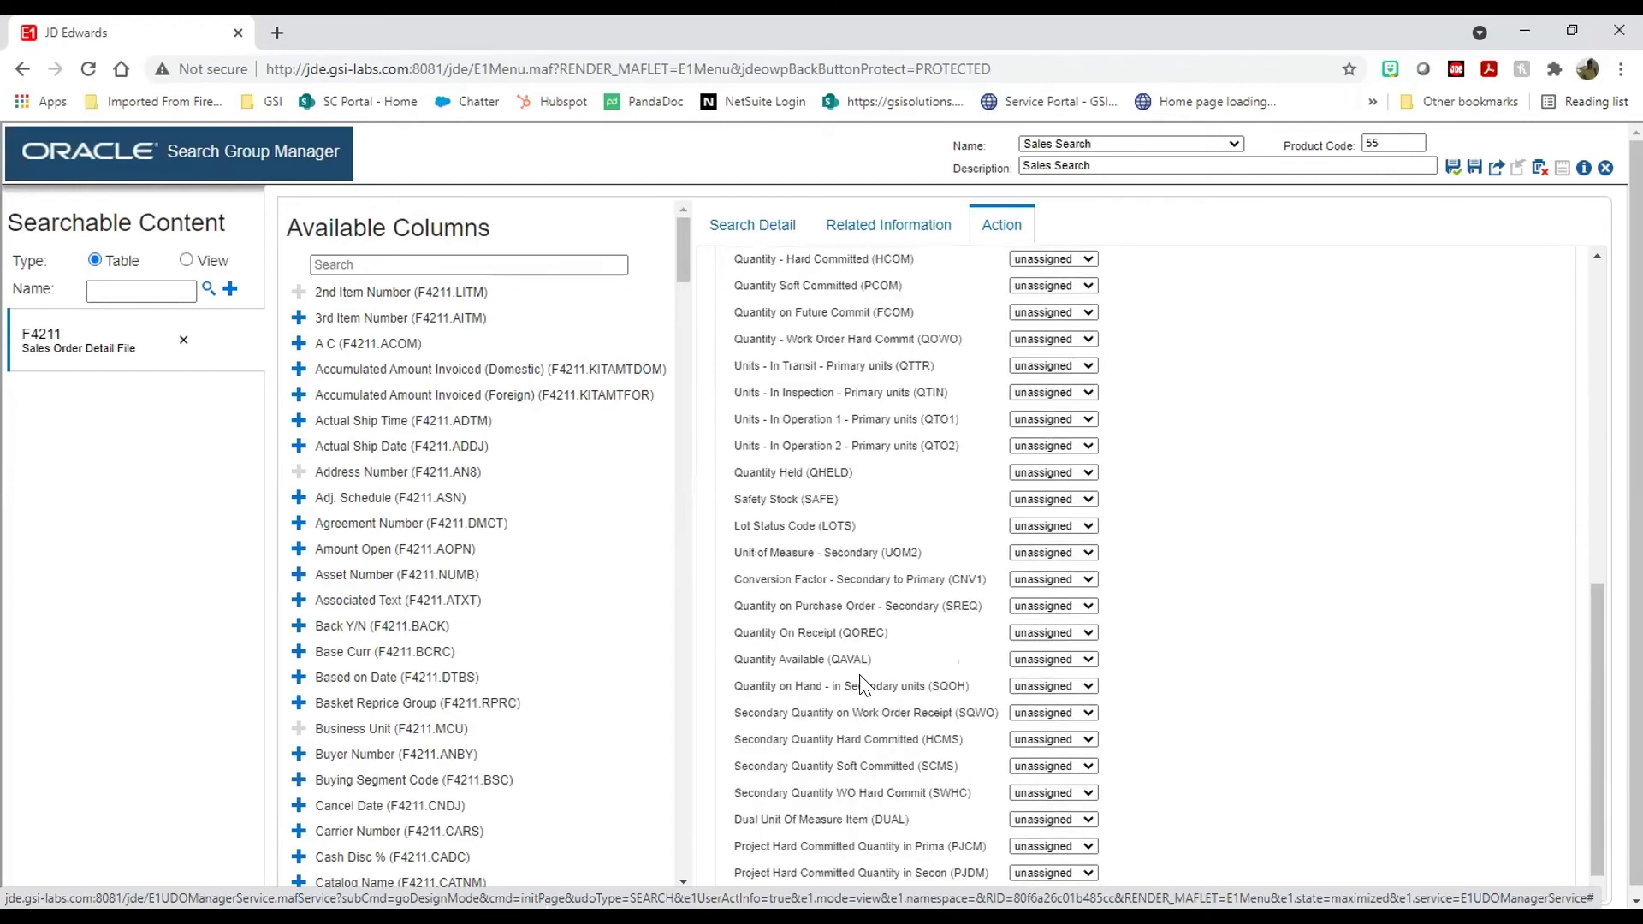
pyautogui.scroll(1, 847, 565)
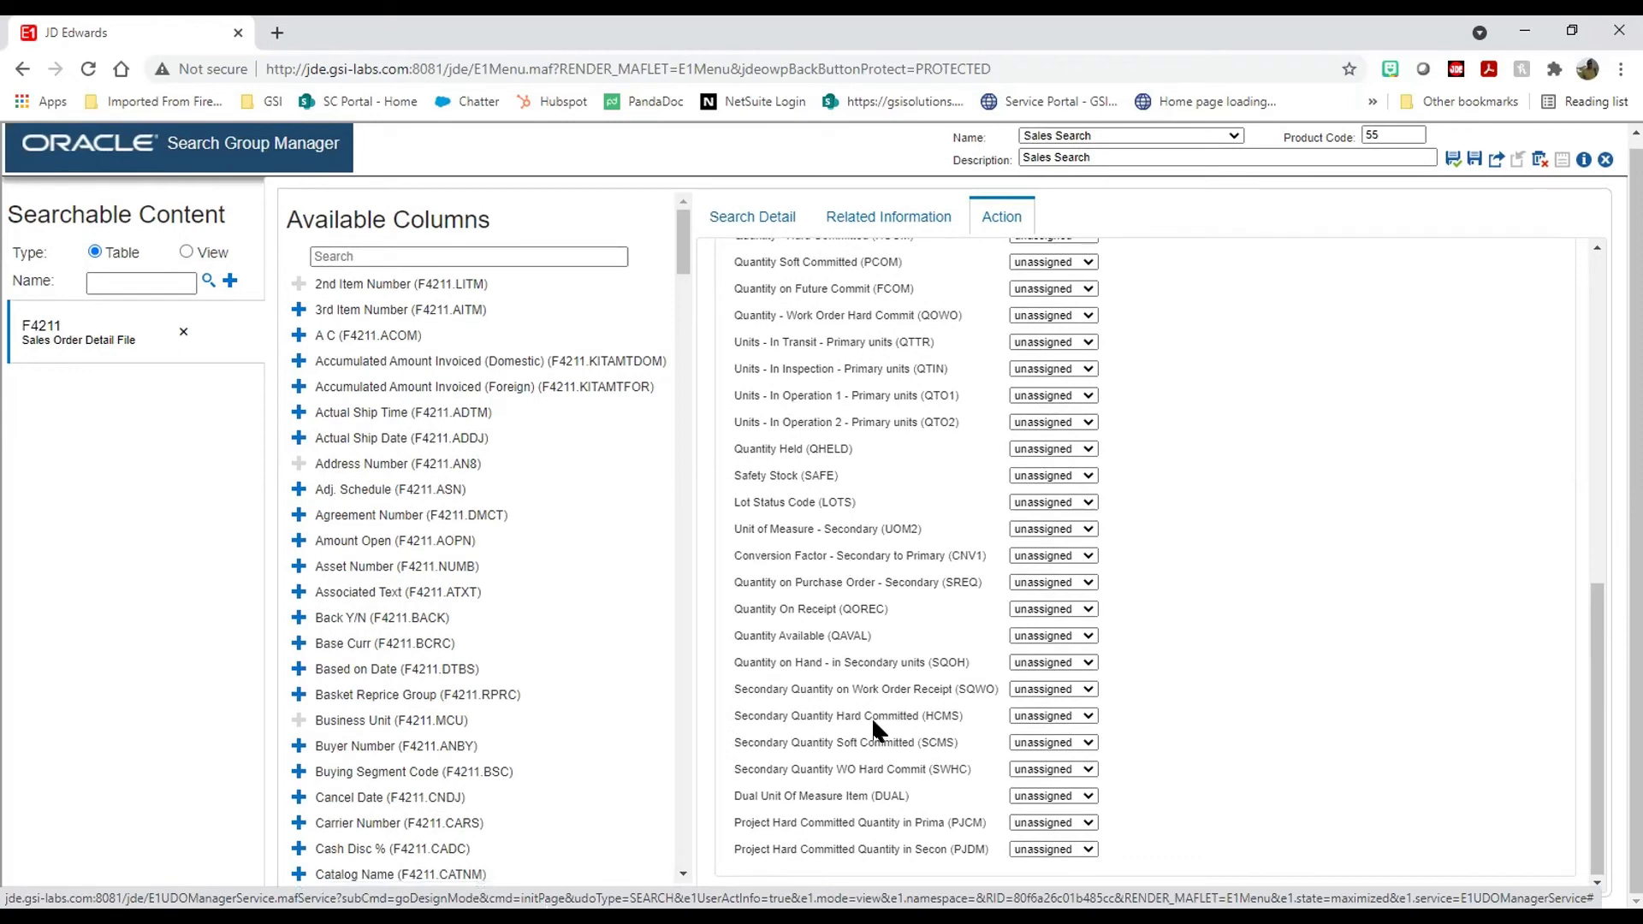
pyautogui.scroll(-1, 839, 676)
pyautogui.scroll(7, 834, 594)
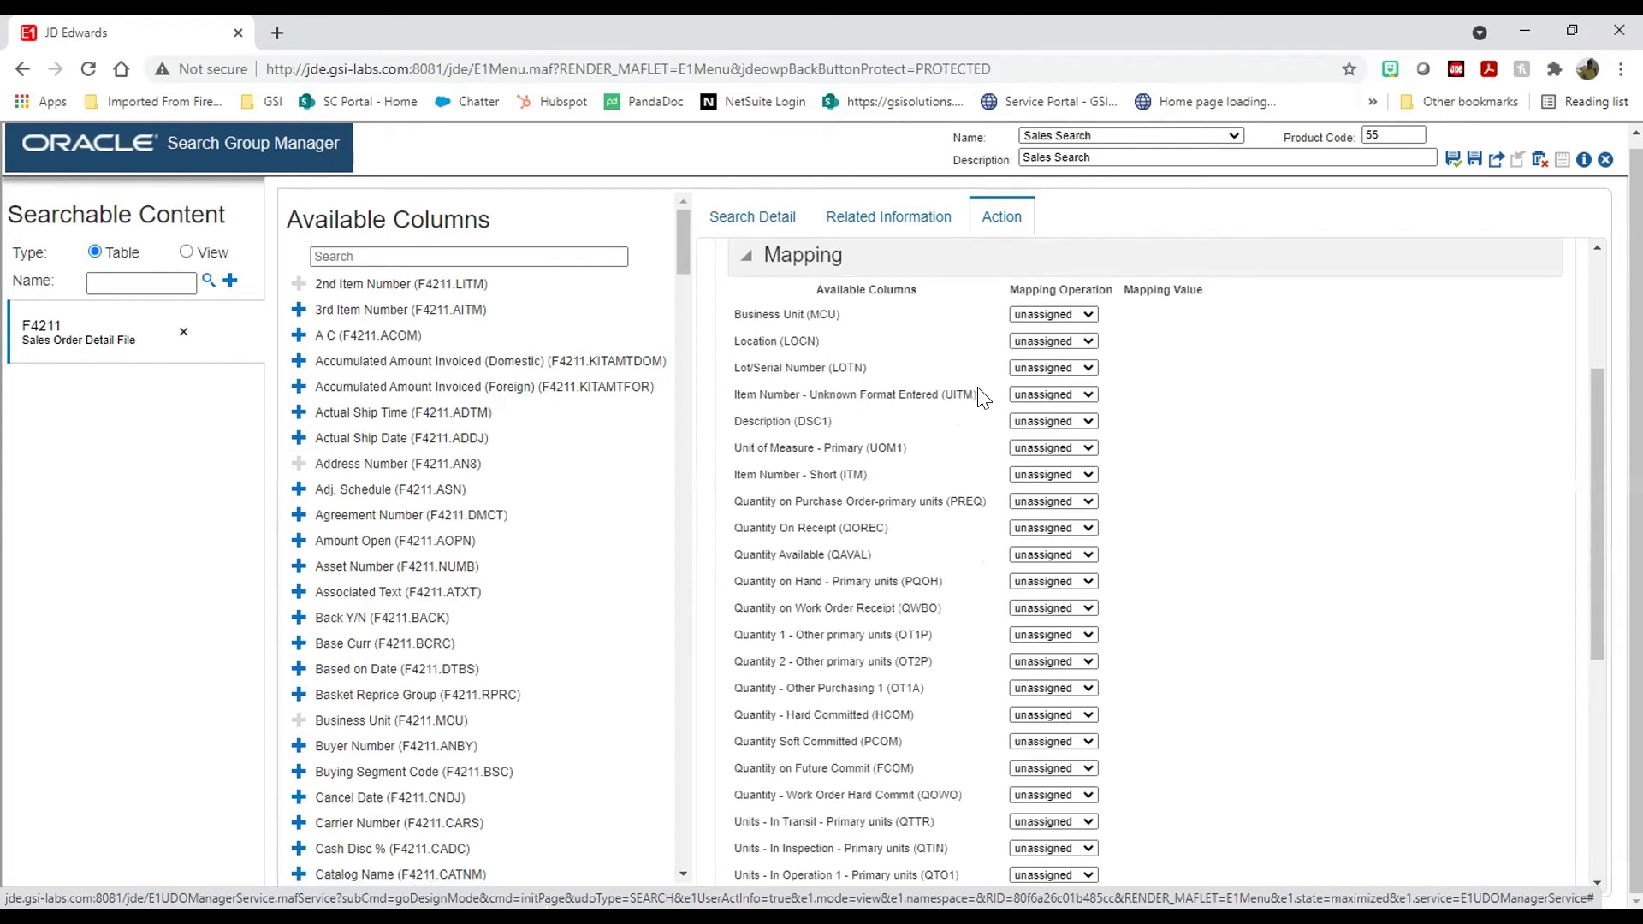
pyautogui.click(1023, 394)
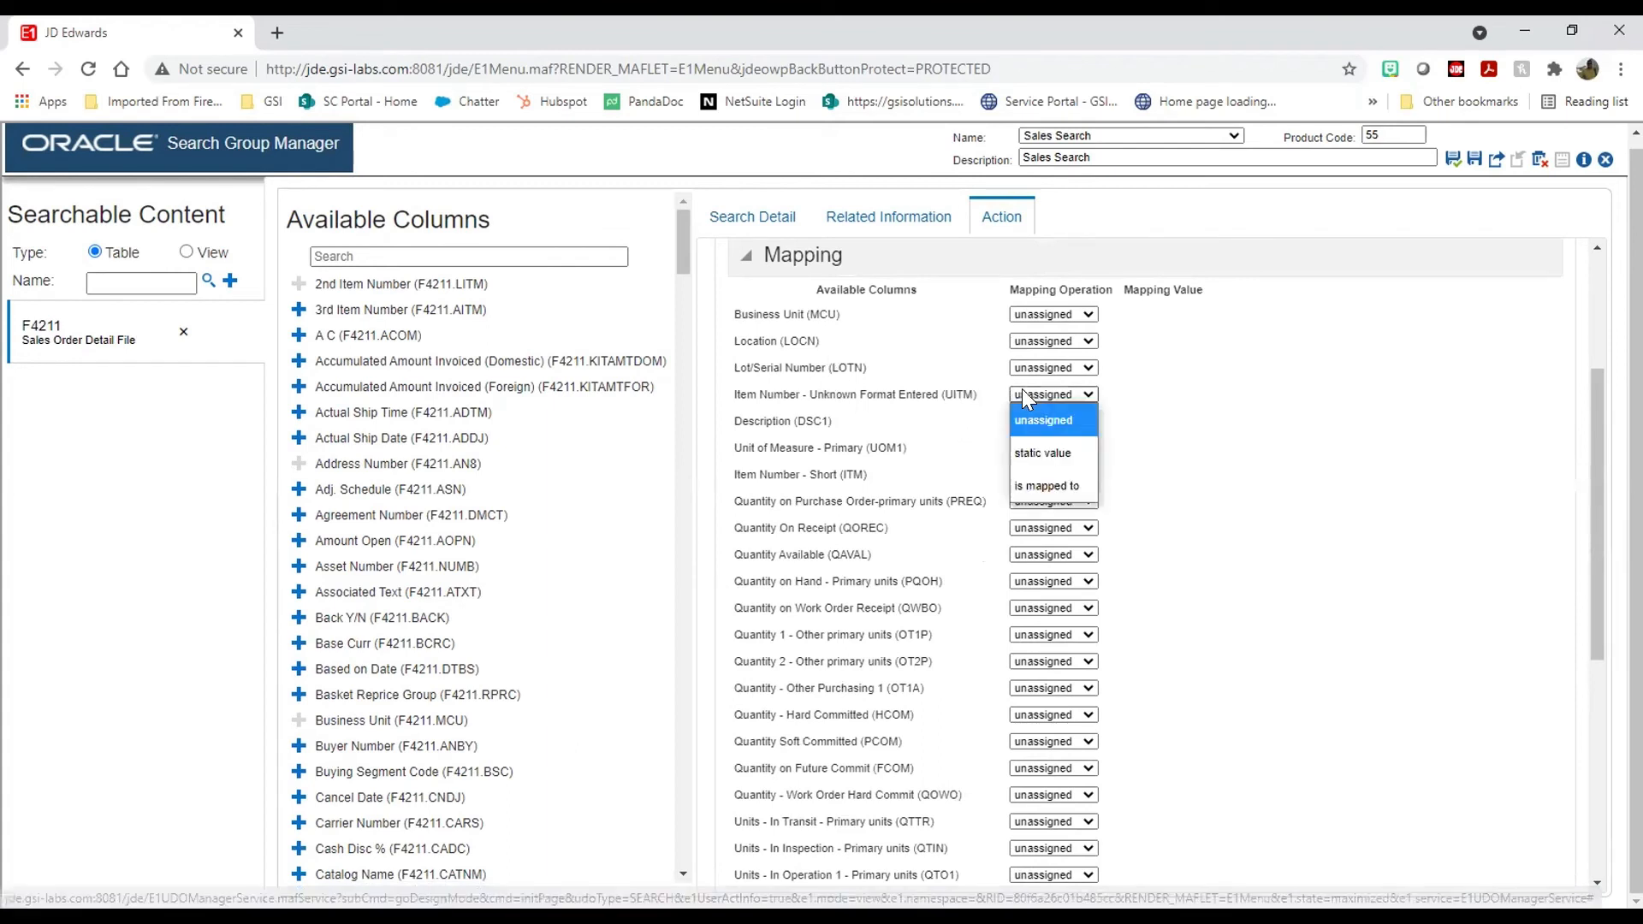
pyautogui.click(934, 470)
pyautogui.click(1051, 474)
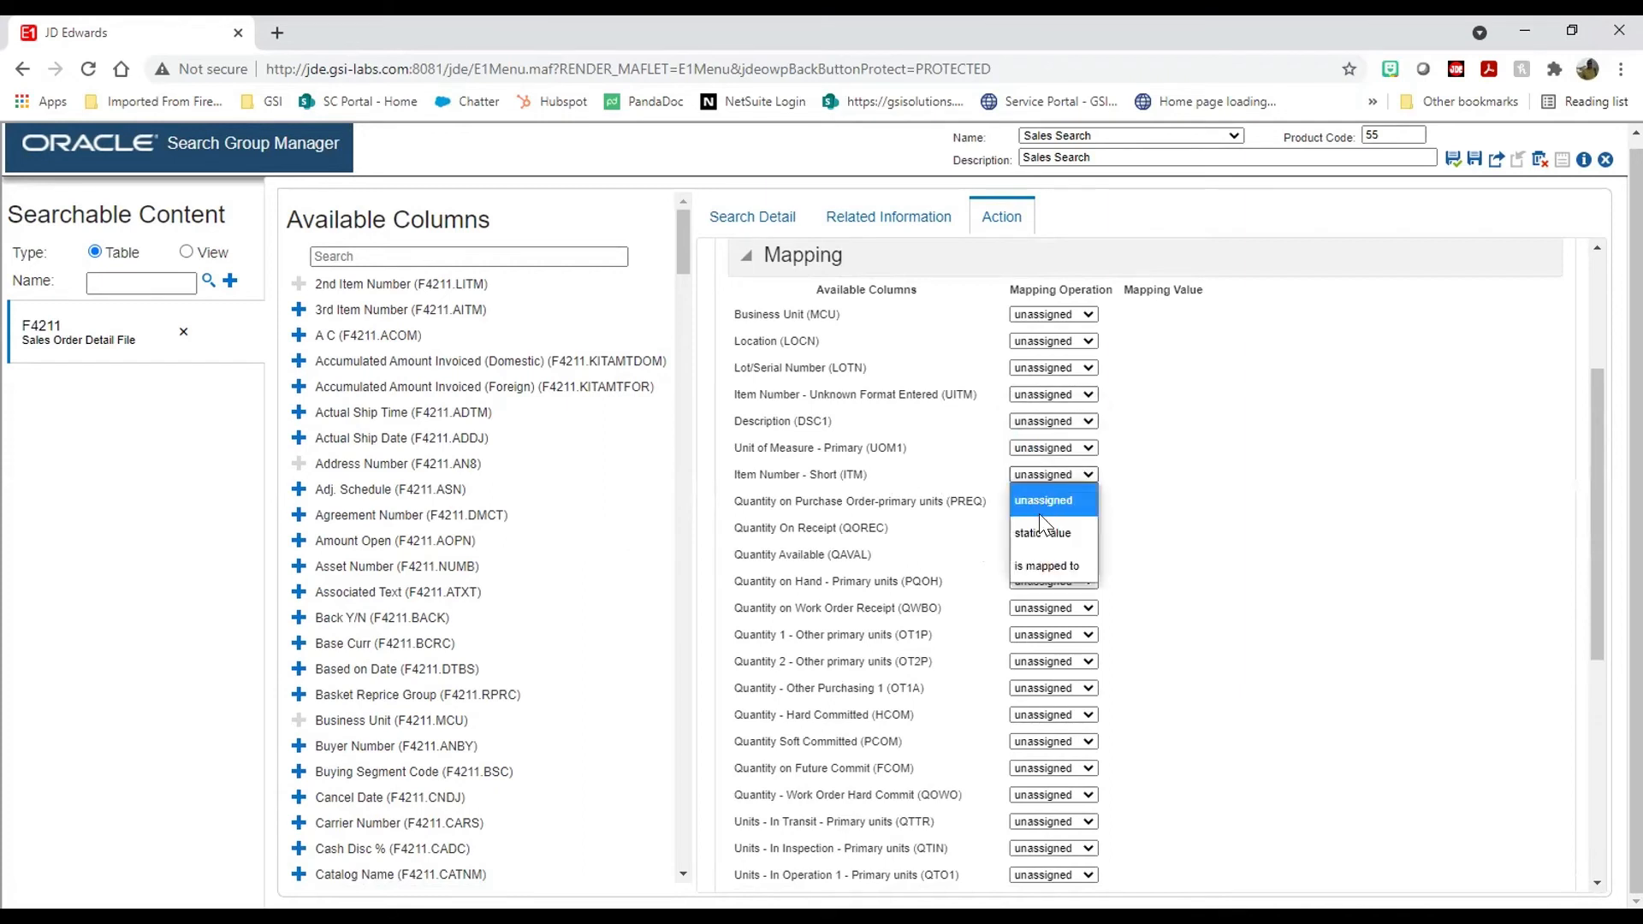
pyautogui.click(1042, 565)
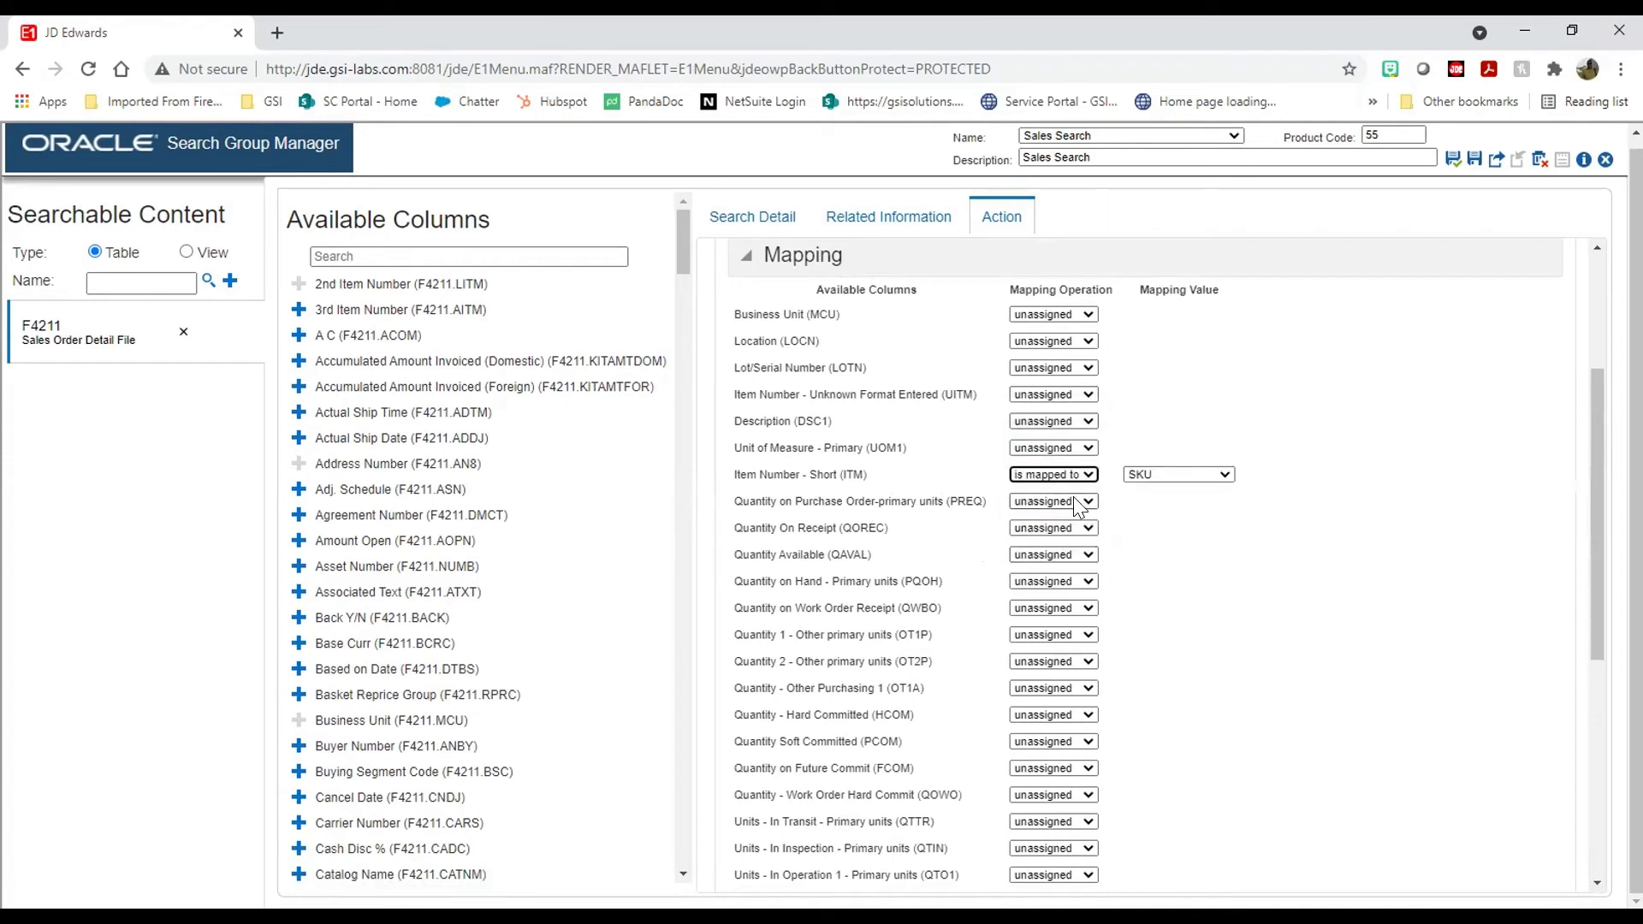
pyautogui.click(1207, 474)
pyautogui.click(1174, 798)
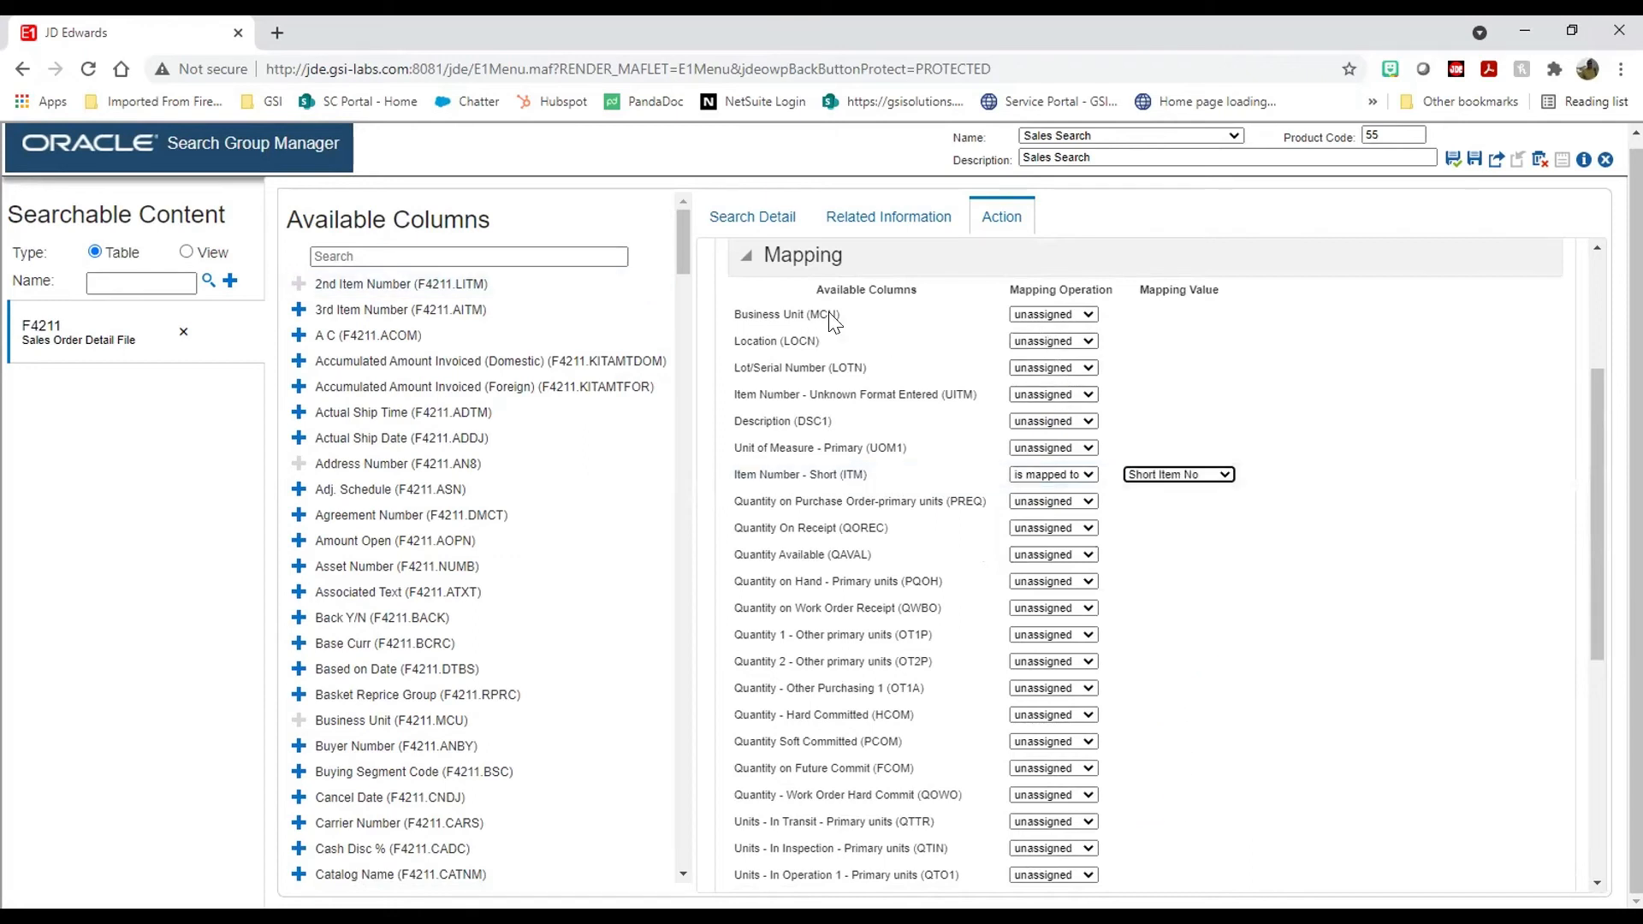
# Step: Leave Business Unit unassigned and save the Sales Search group
pyautogui.click(1085, 313)
pyautogui.click(1027, 320)
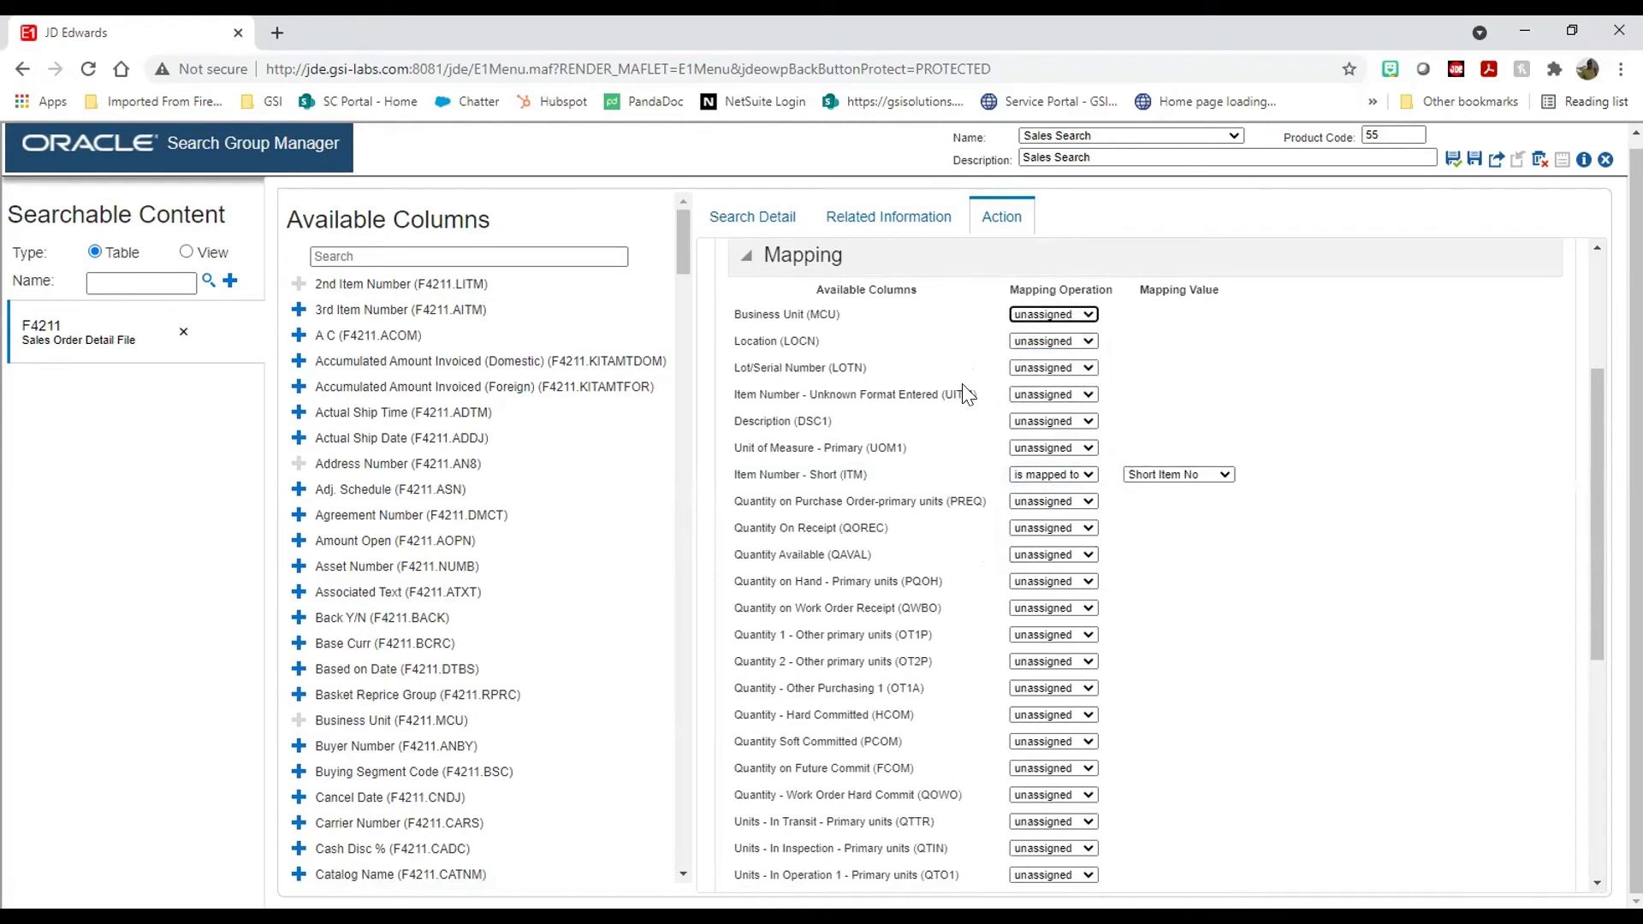
pyautogui.scroll(3, 914, 552)
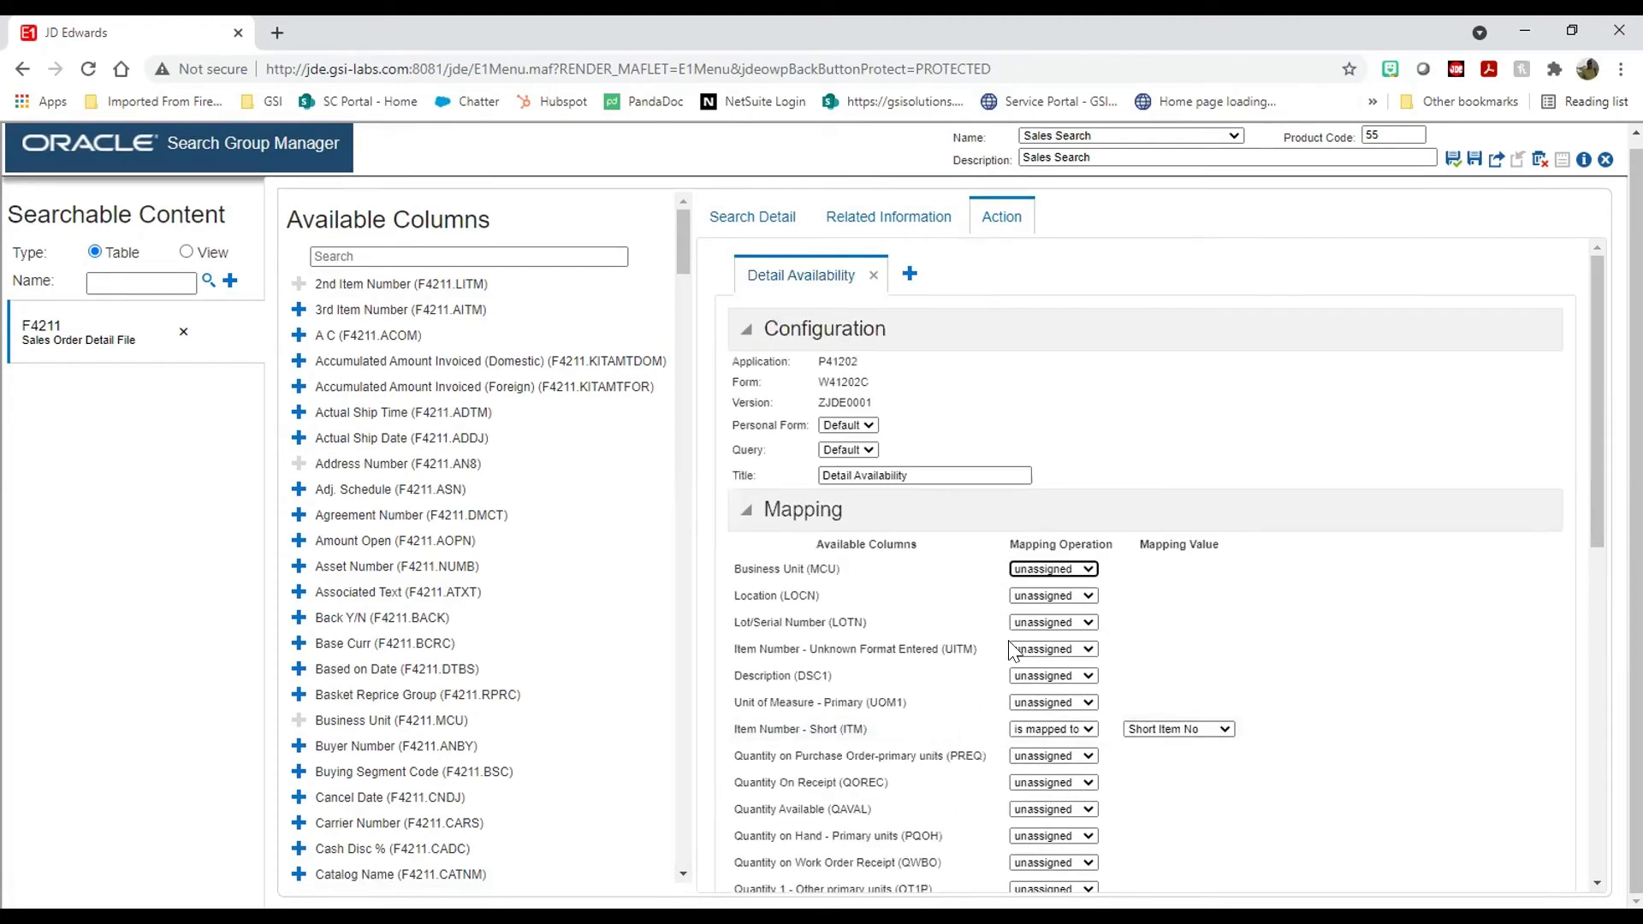
pyautogui.scroll(-3, 1275, 587)
pyautogui.scroll(-5, 1270, 580)
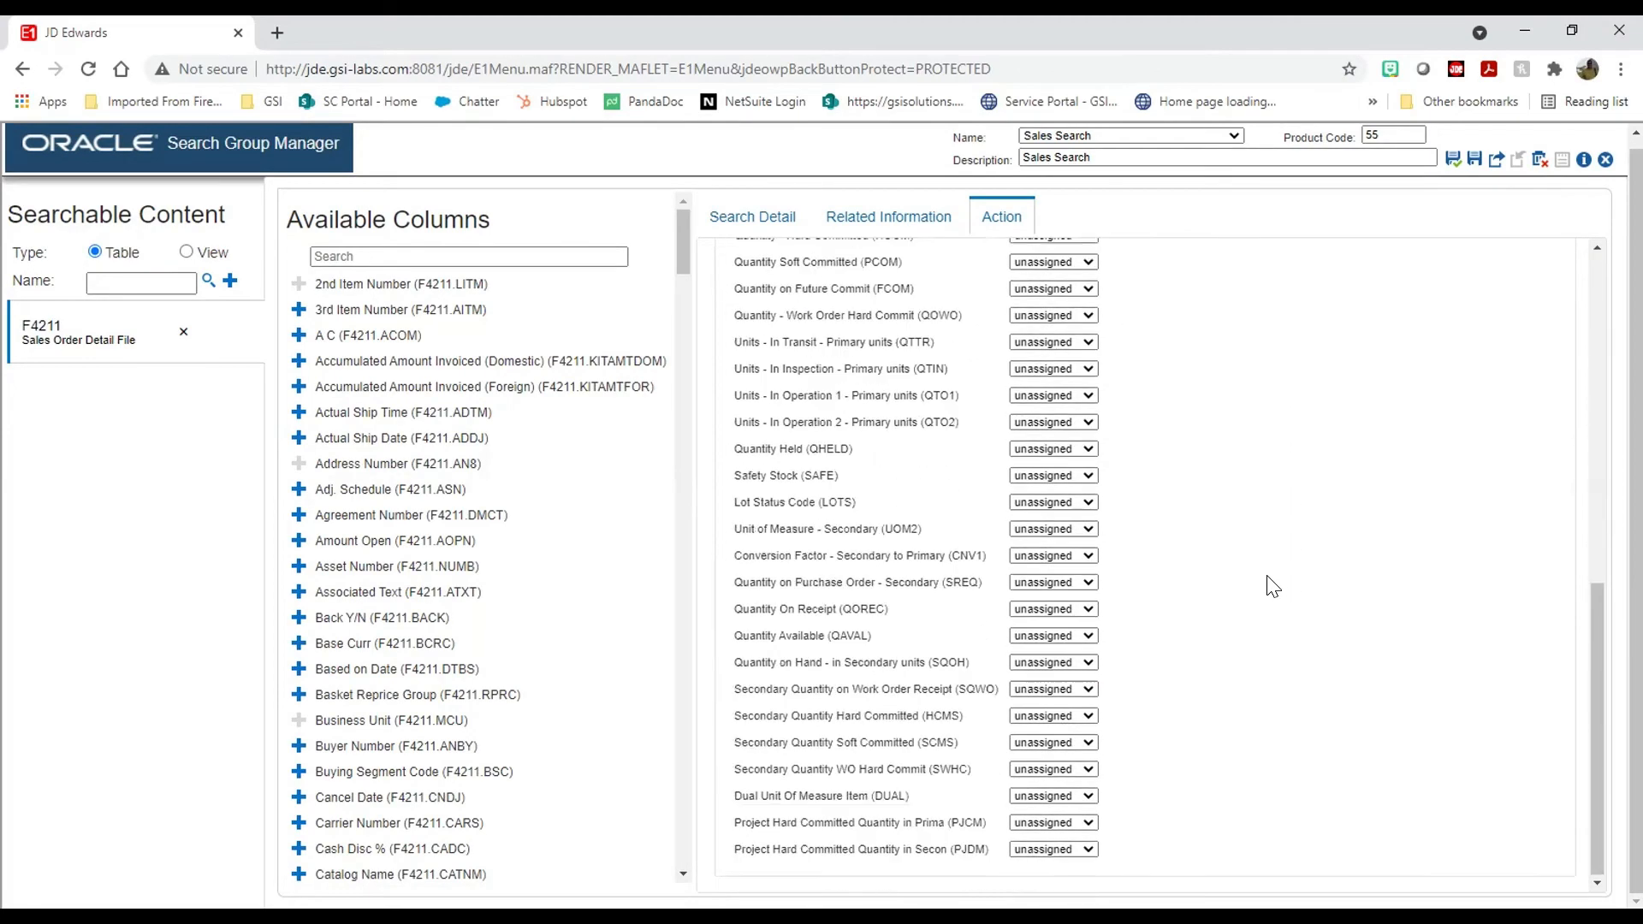
pyautogui.scroll(10, 1270, 580)
pyautogui.click(1453, 168)
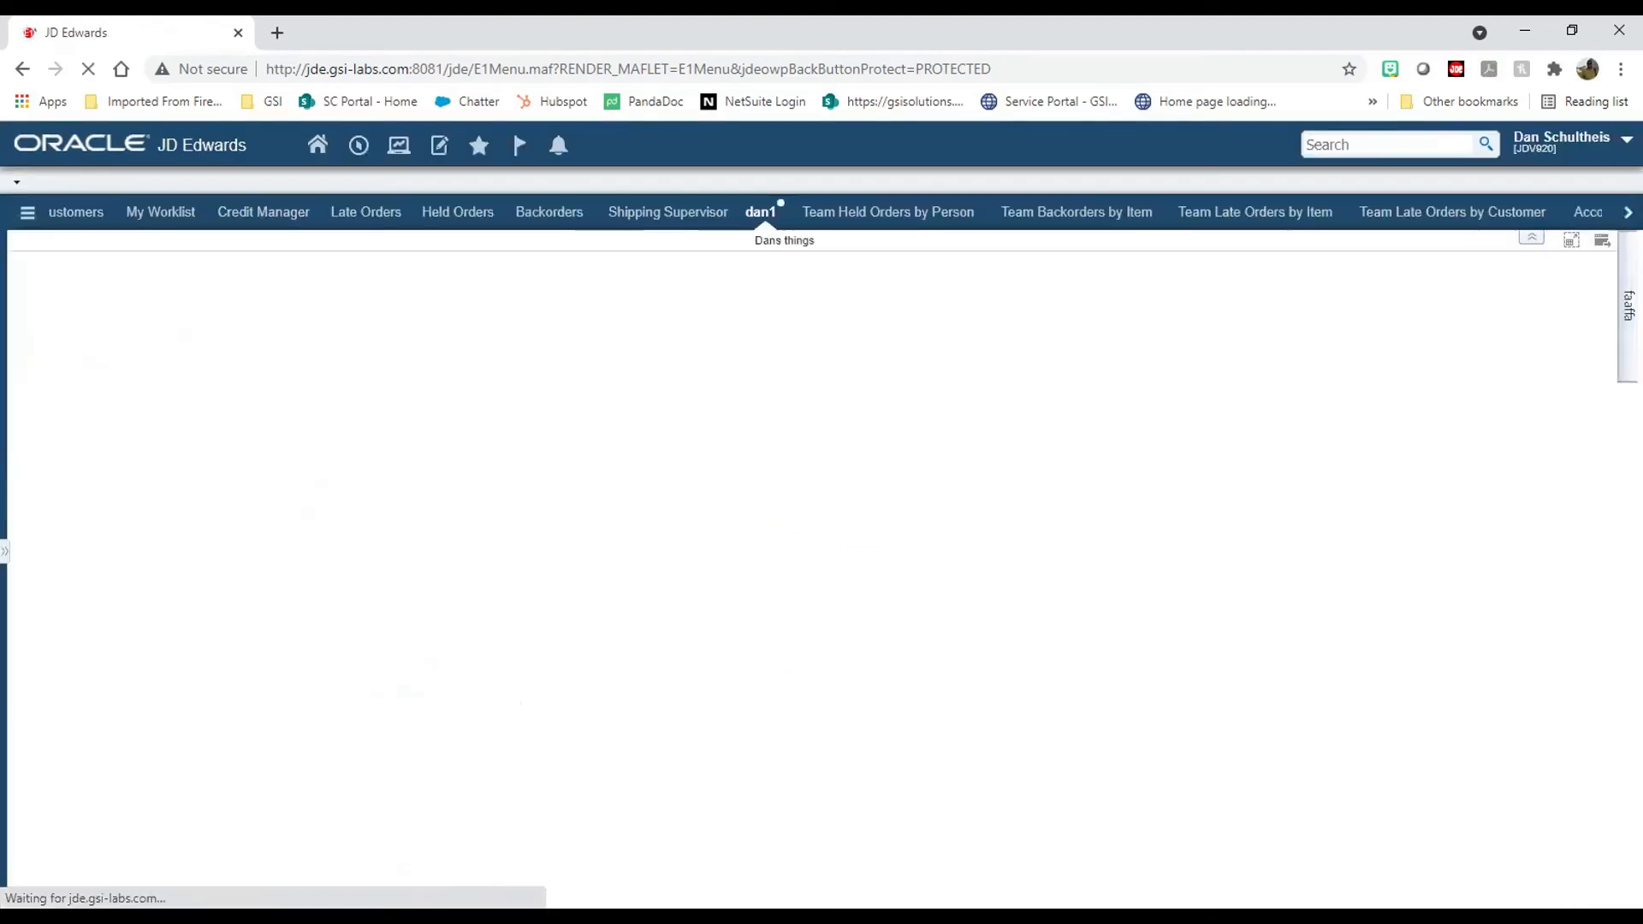
# Step: Search for 'da' and launch Detail Availability from the item 220 result, then close it
pyautogui.click(1387, 136)
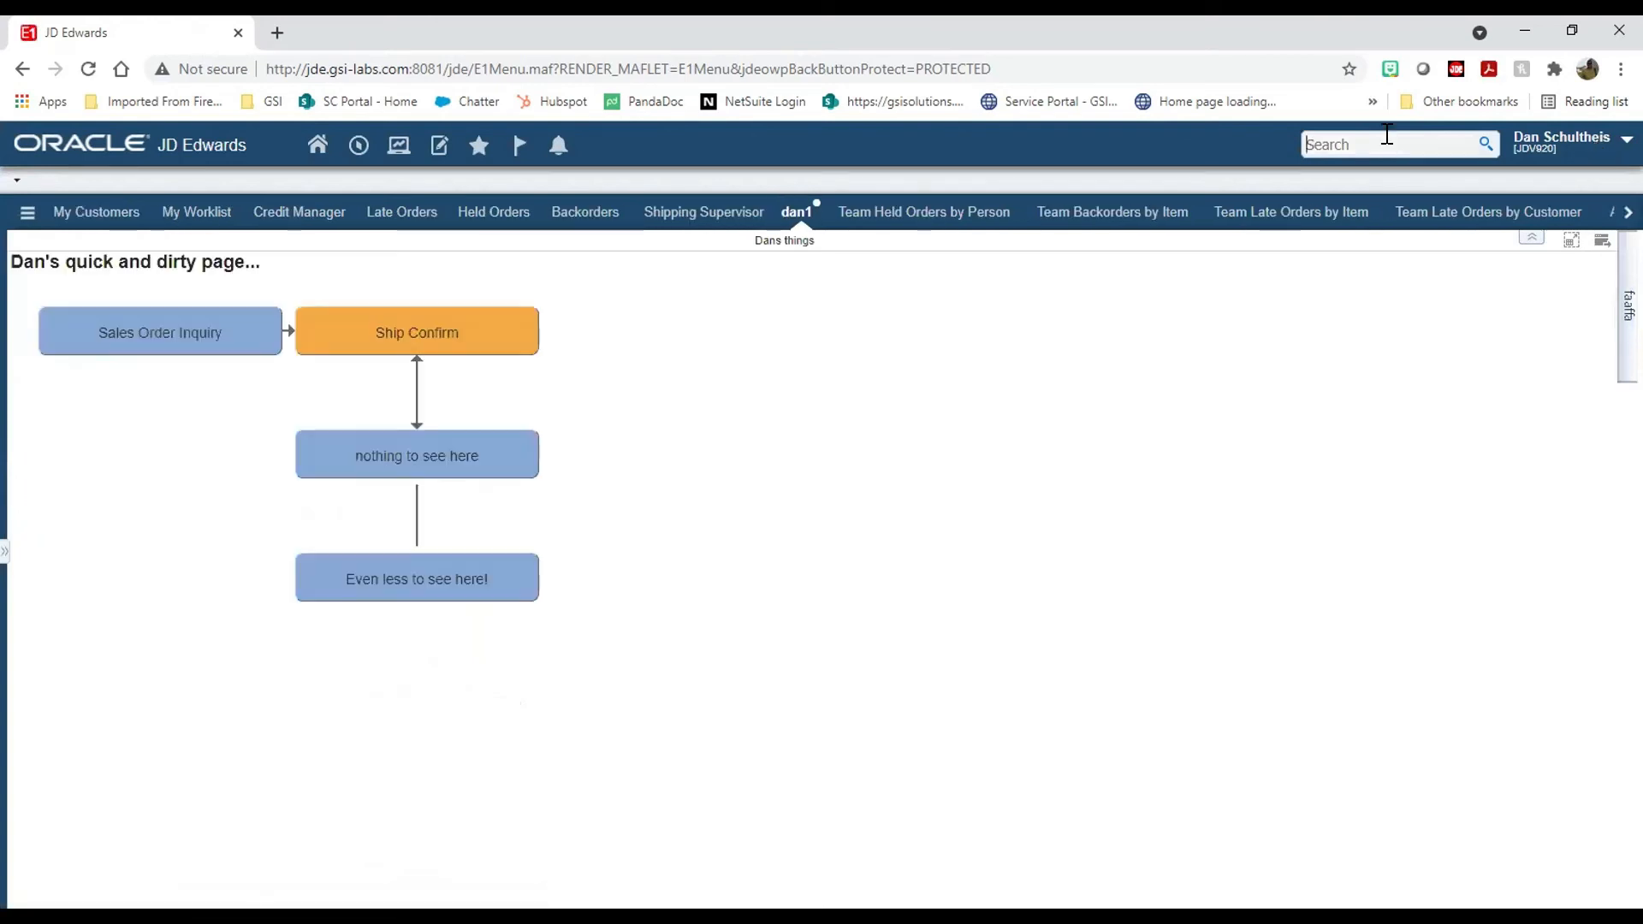
pyautogui.write('dan test')
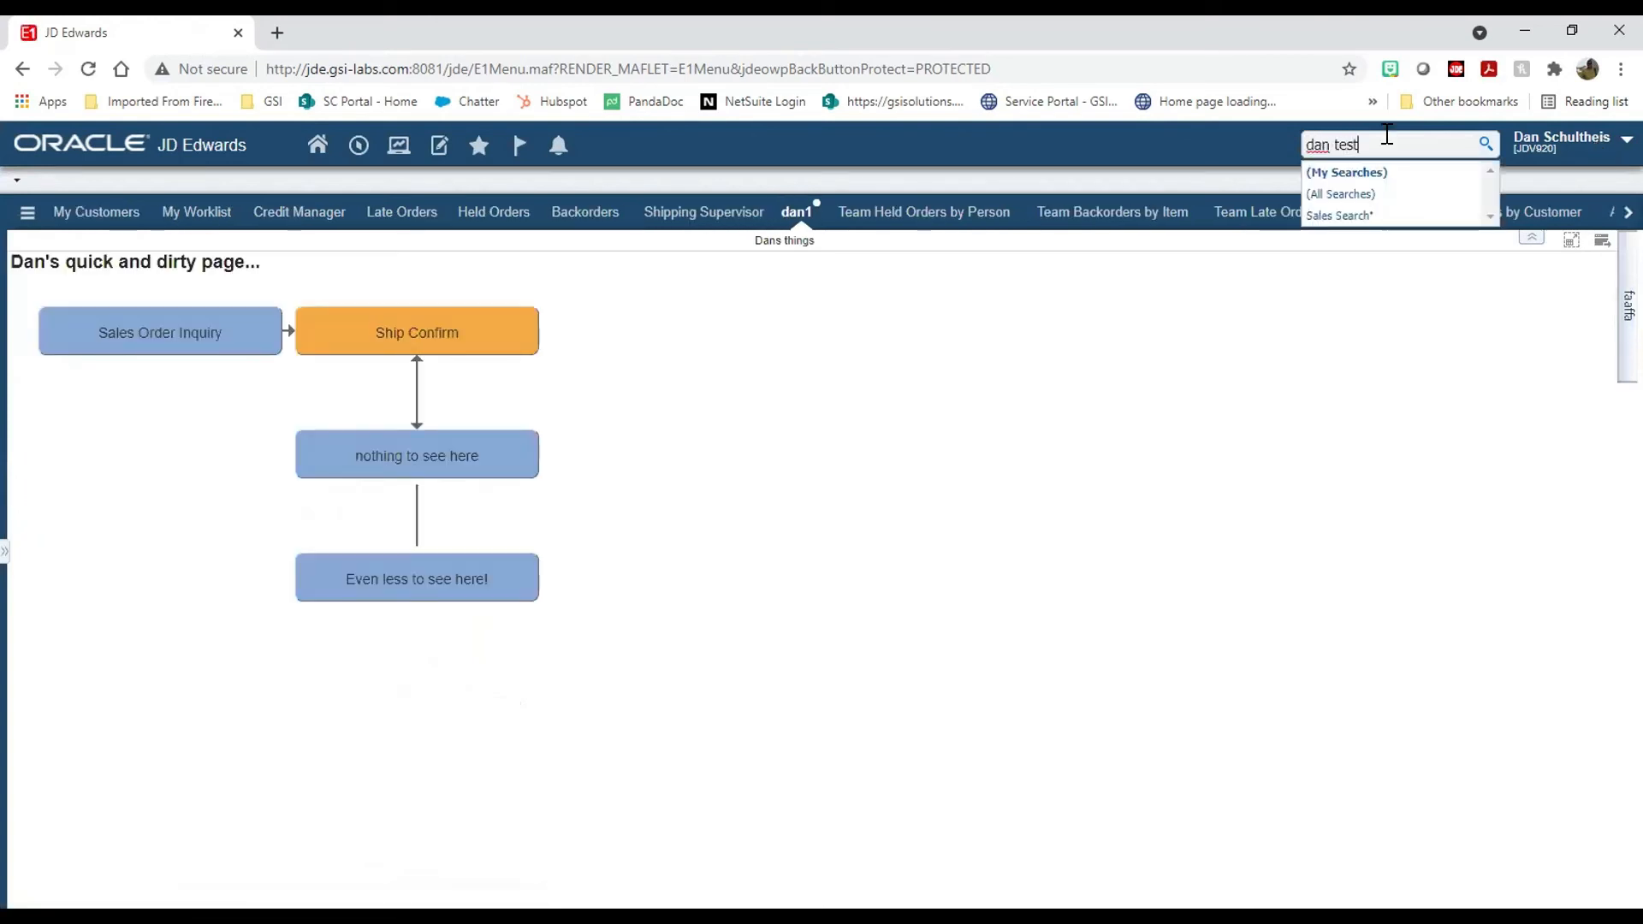
pyautogui.press('Return')
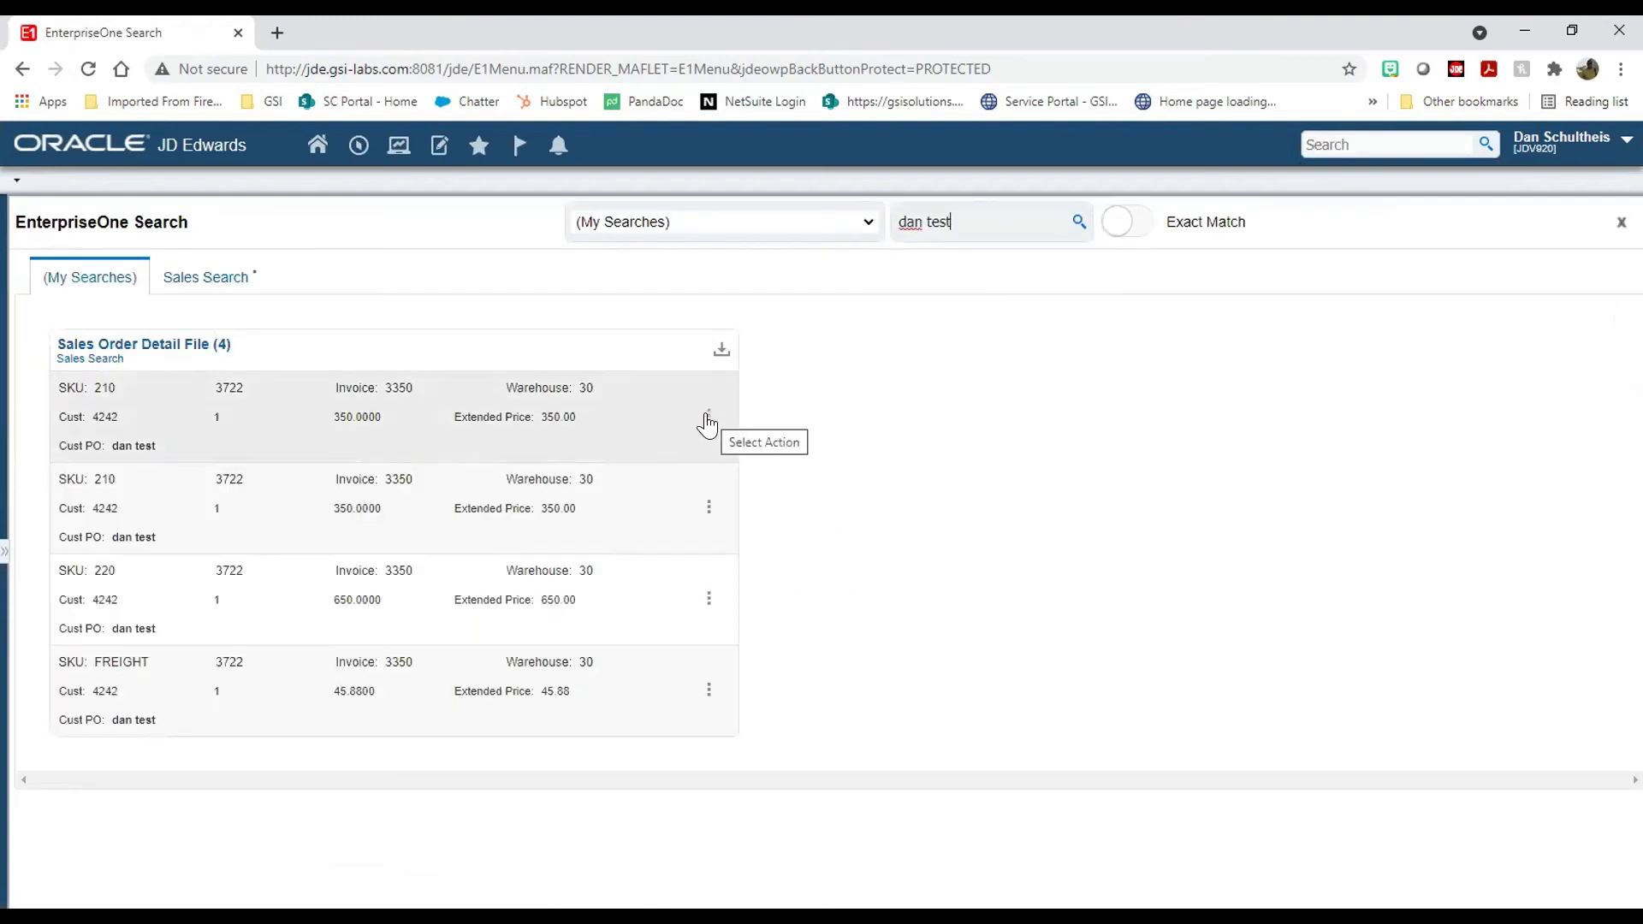
pyautogui.click(706, 421)
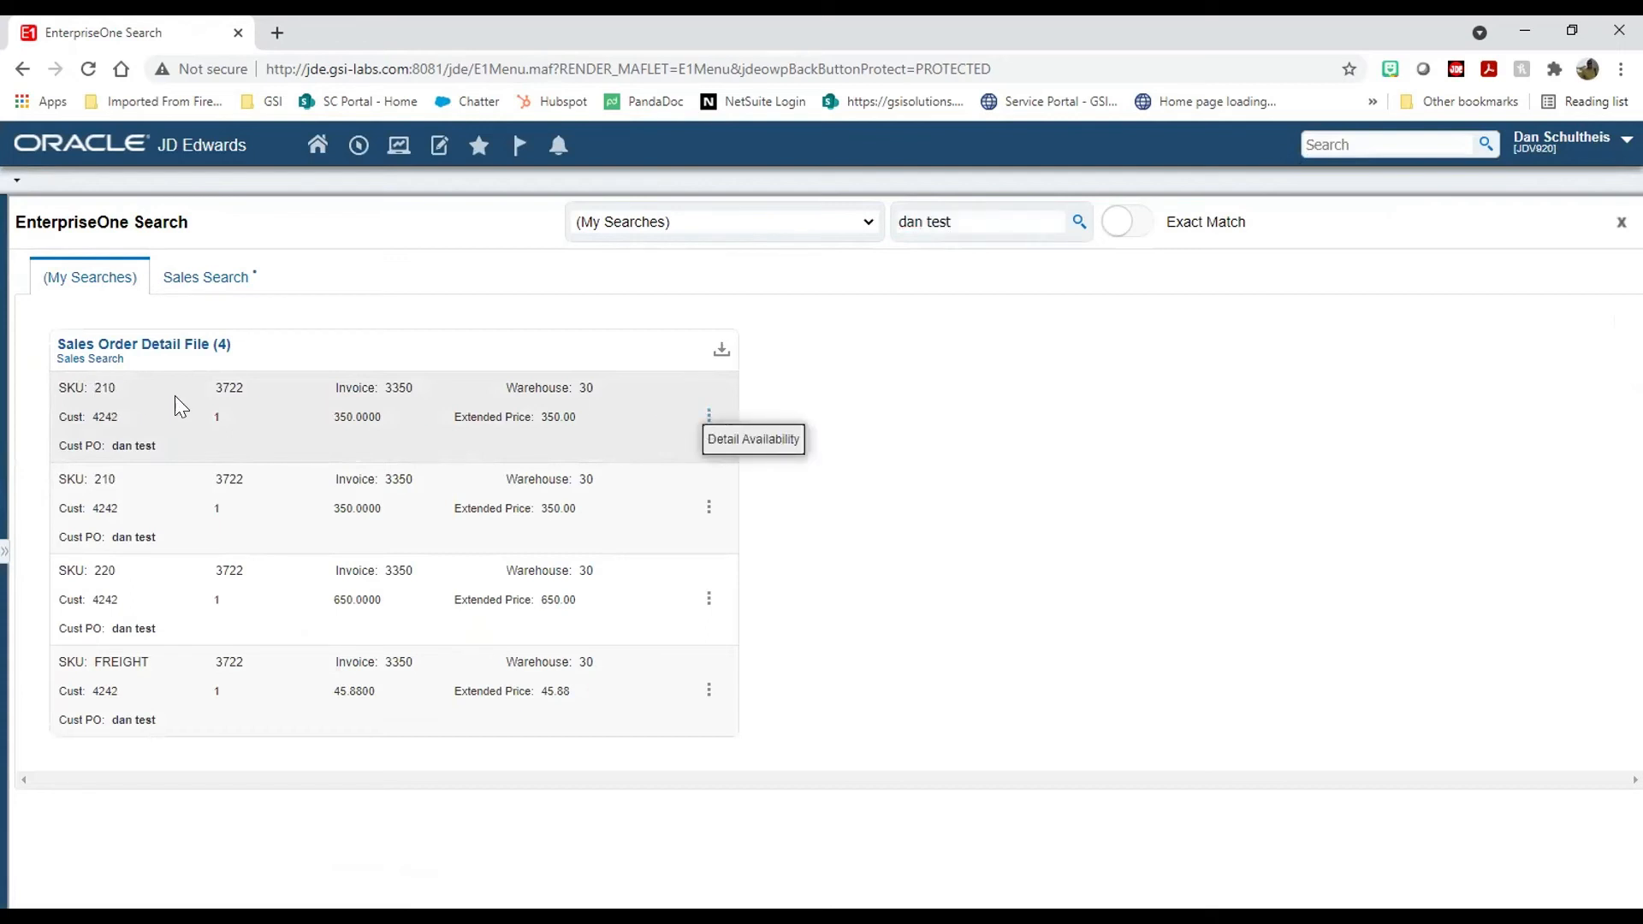
pyautogui.click(709, 599)
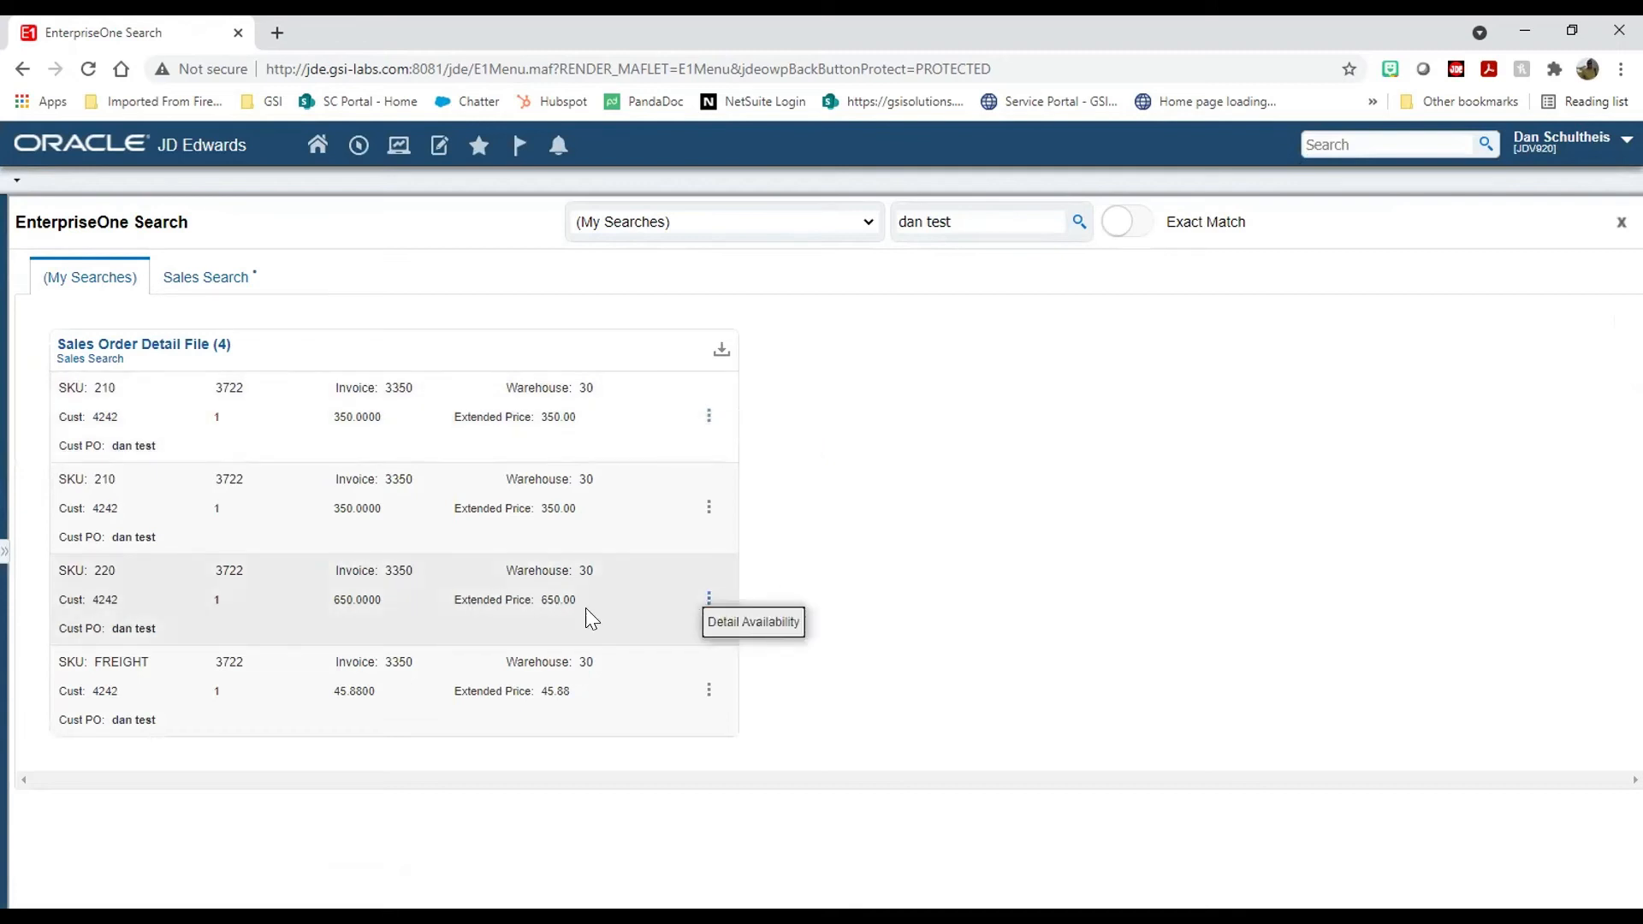
pyautogui.click(747, 622)
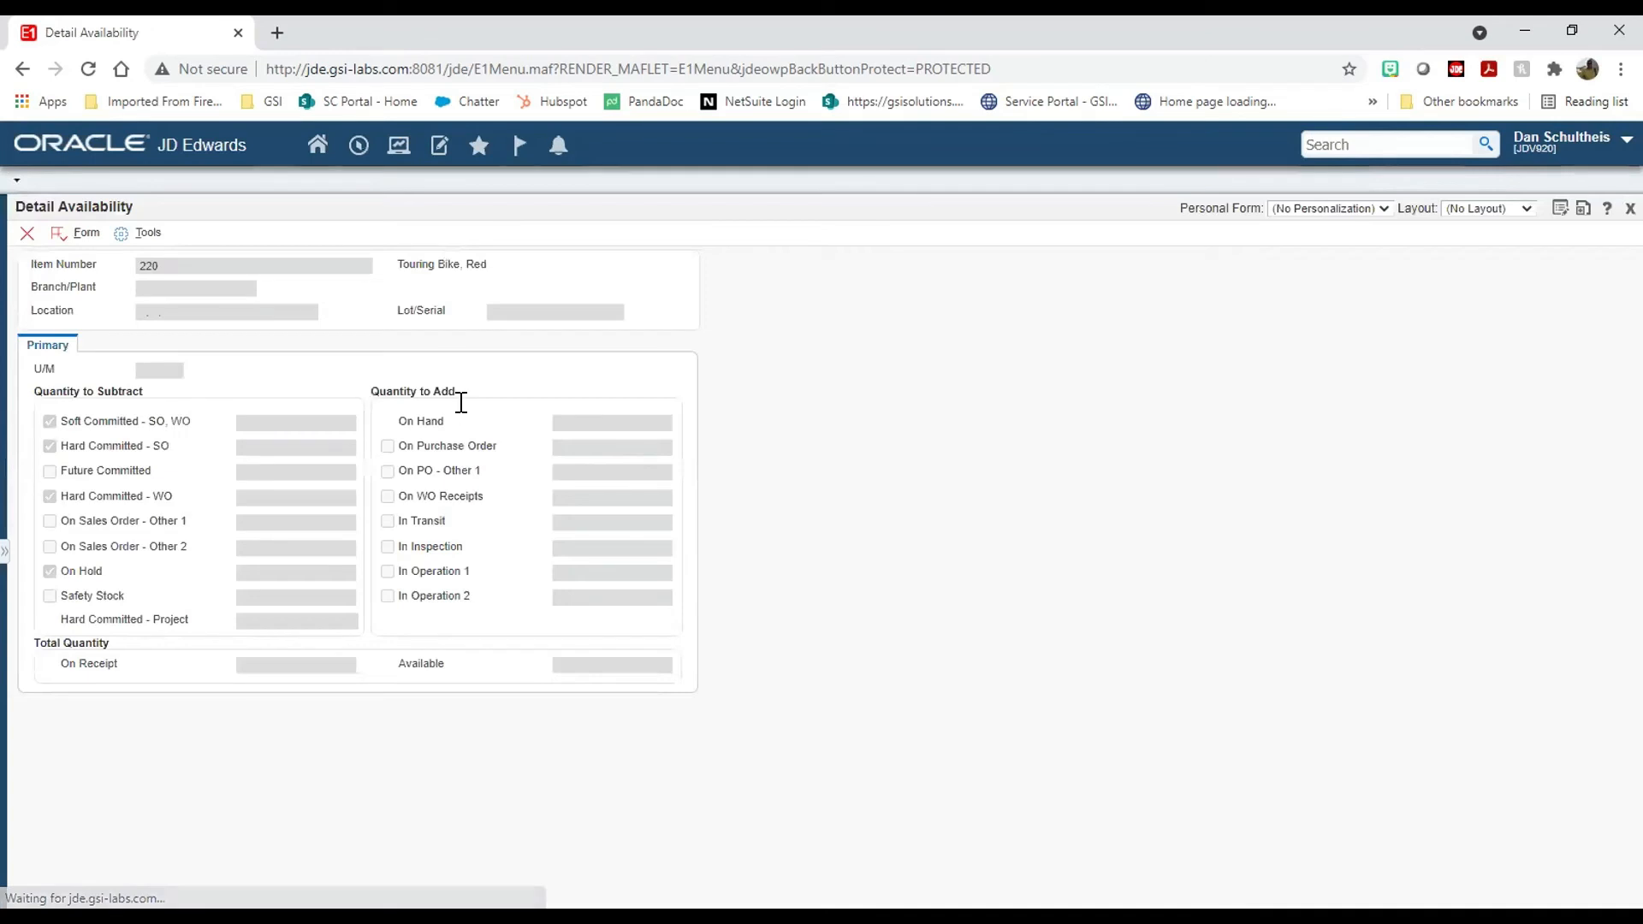
pyautogui.click(26, 235)
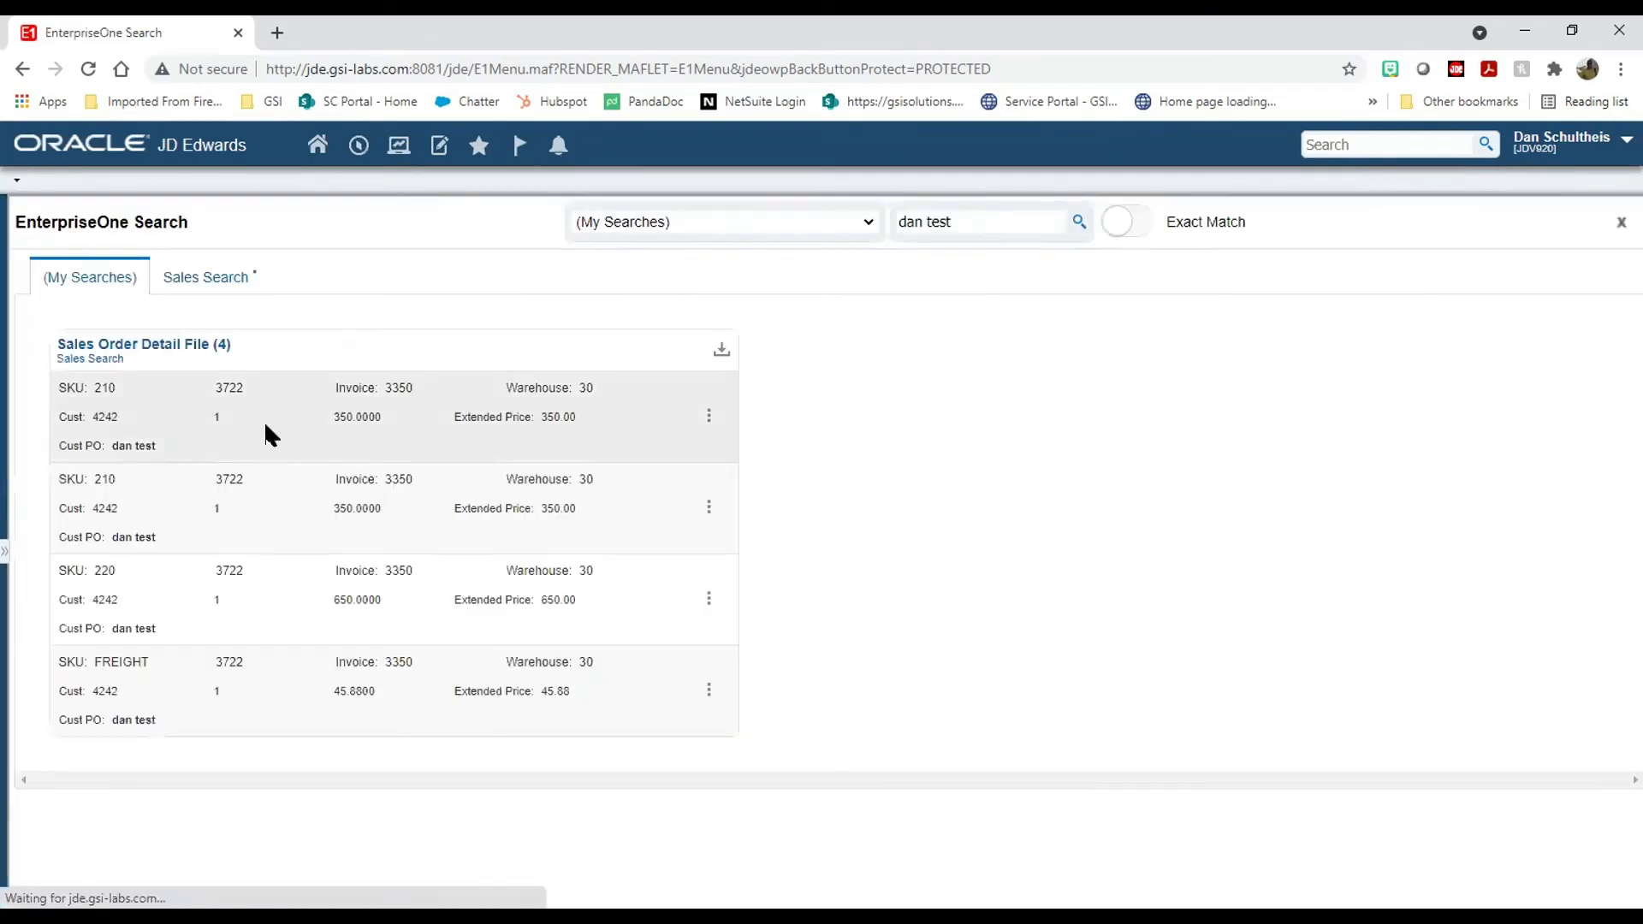
# Step: Relaunch Detail Availability for item 220, close it, and close the search results
pyautogui.click(709, 506)
pyautogui.click(709, 598)
pyautogui.click(754, 623)
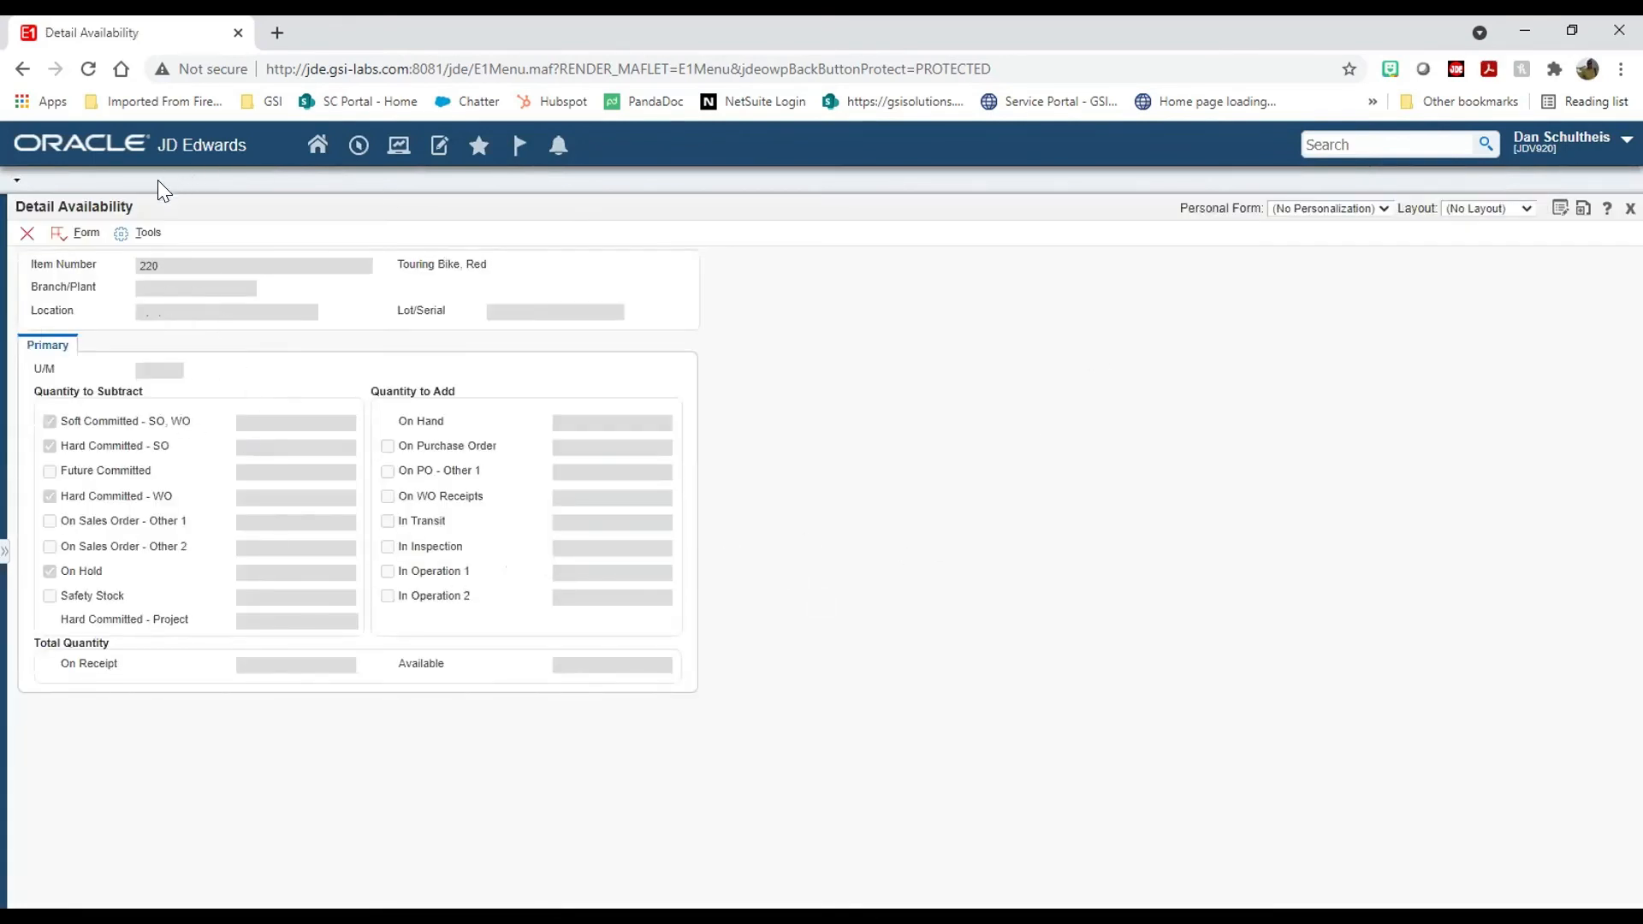
pyautogui.click(26, 232)
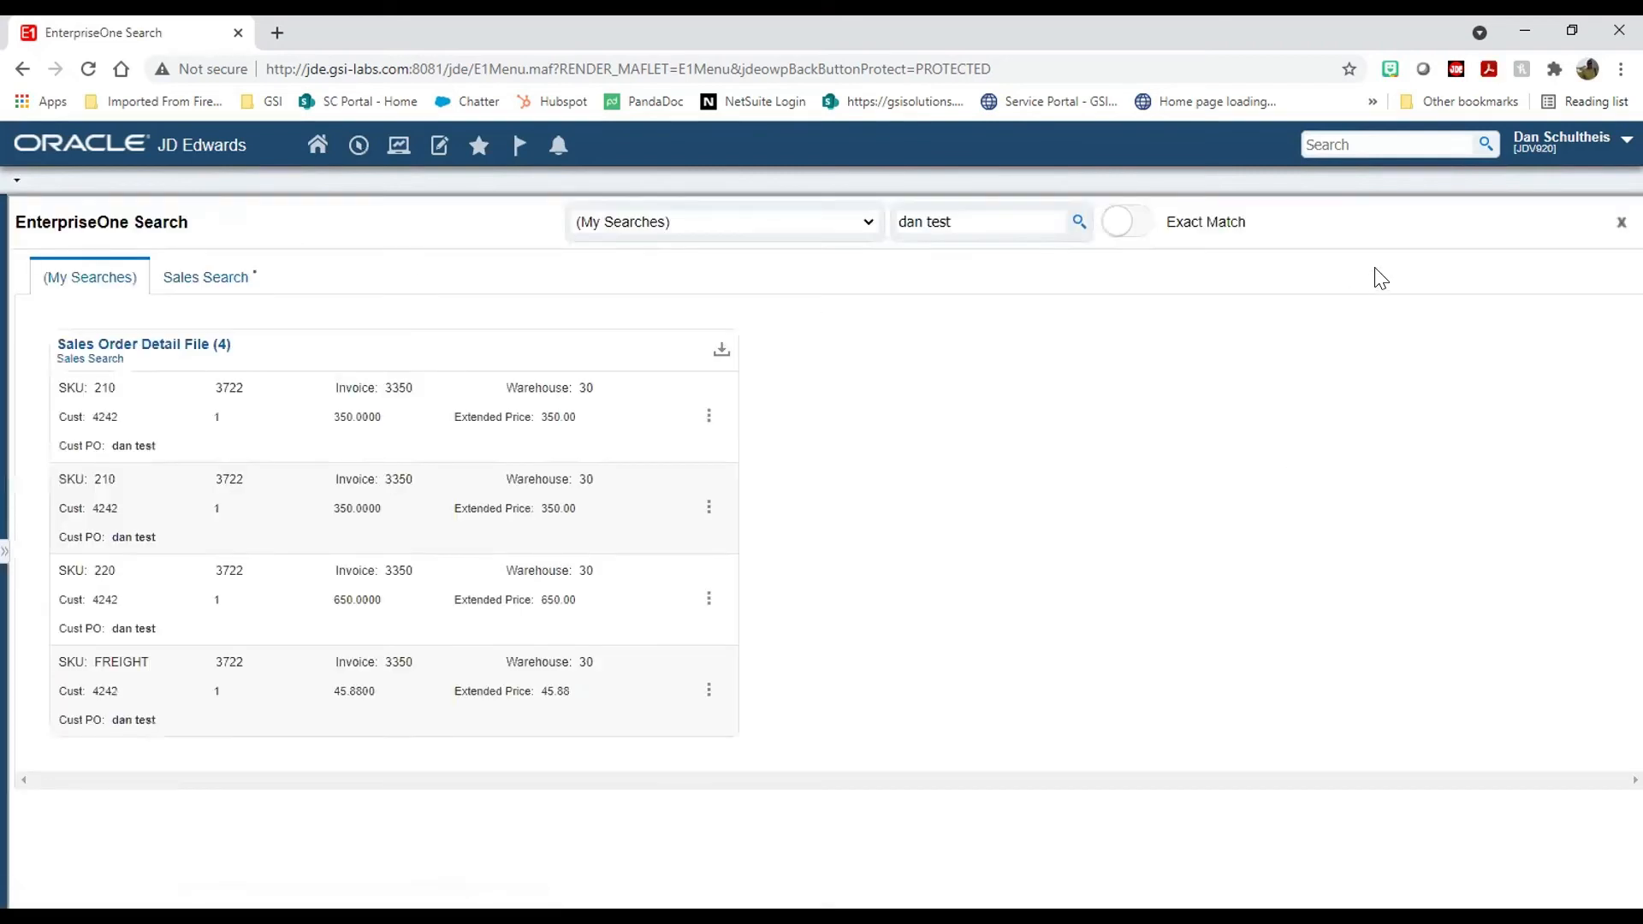
pyautogui.click(1620, 222)
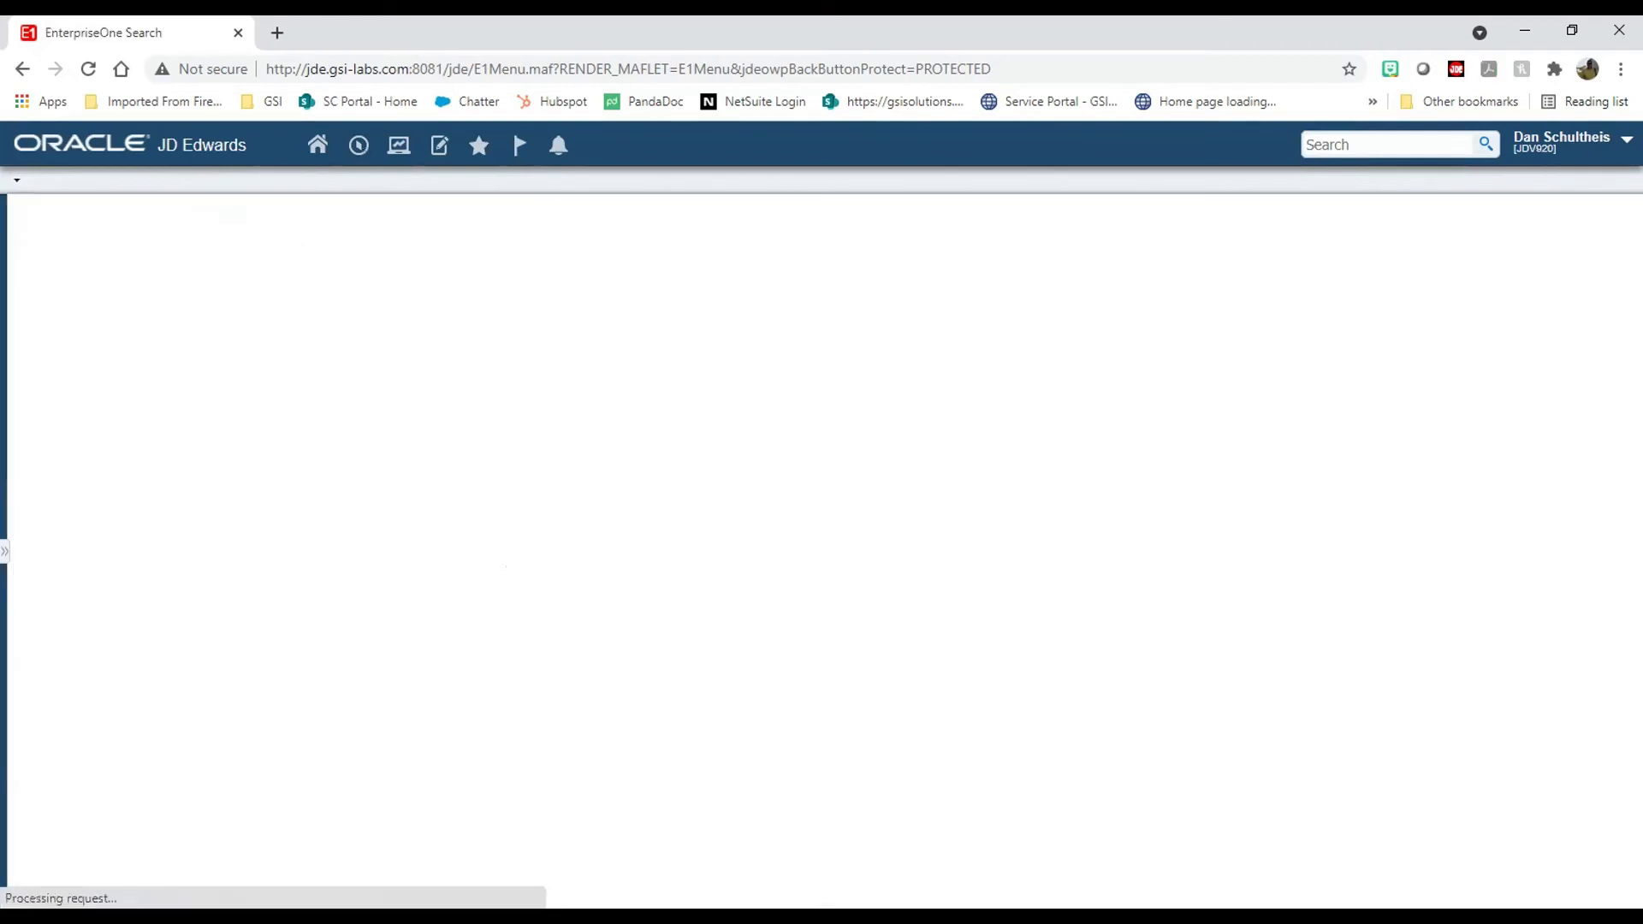
# Step: Open Sales Search in Search Group Manager and delete its Detail Availability row action
pyautogui.click(1609, 139)
pyautogui.click(1497, 333)
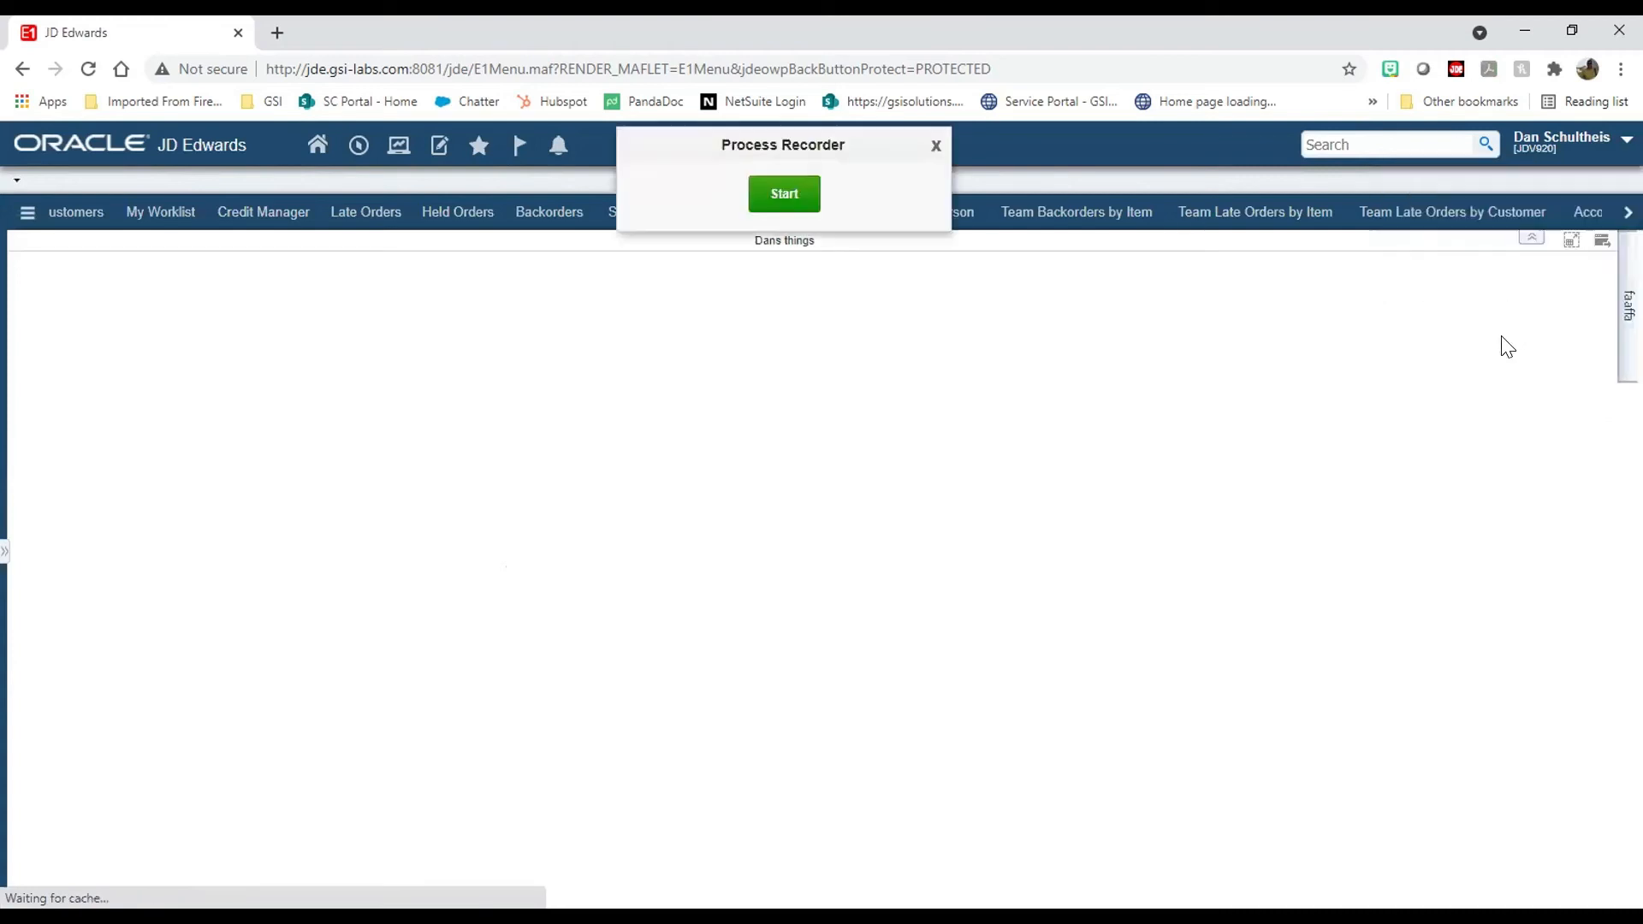
pyautogui.click(935, 146)
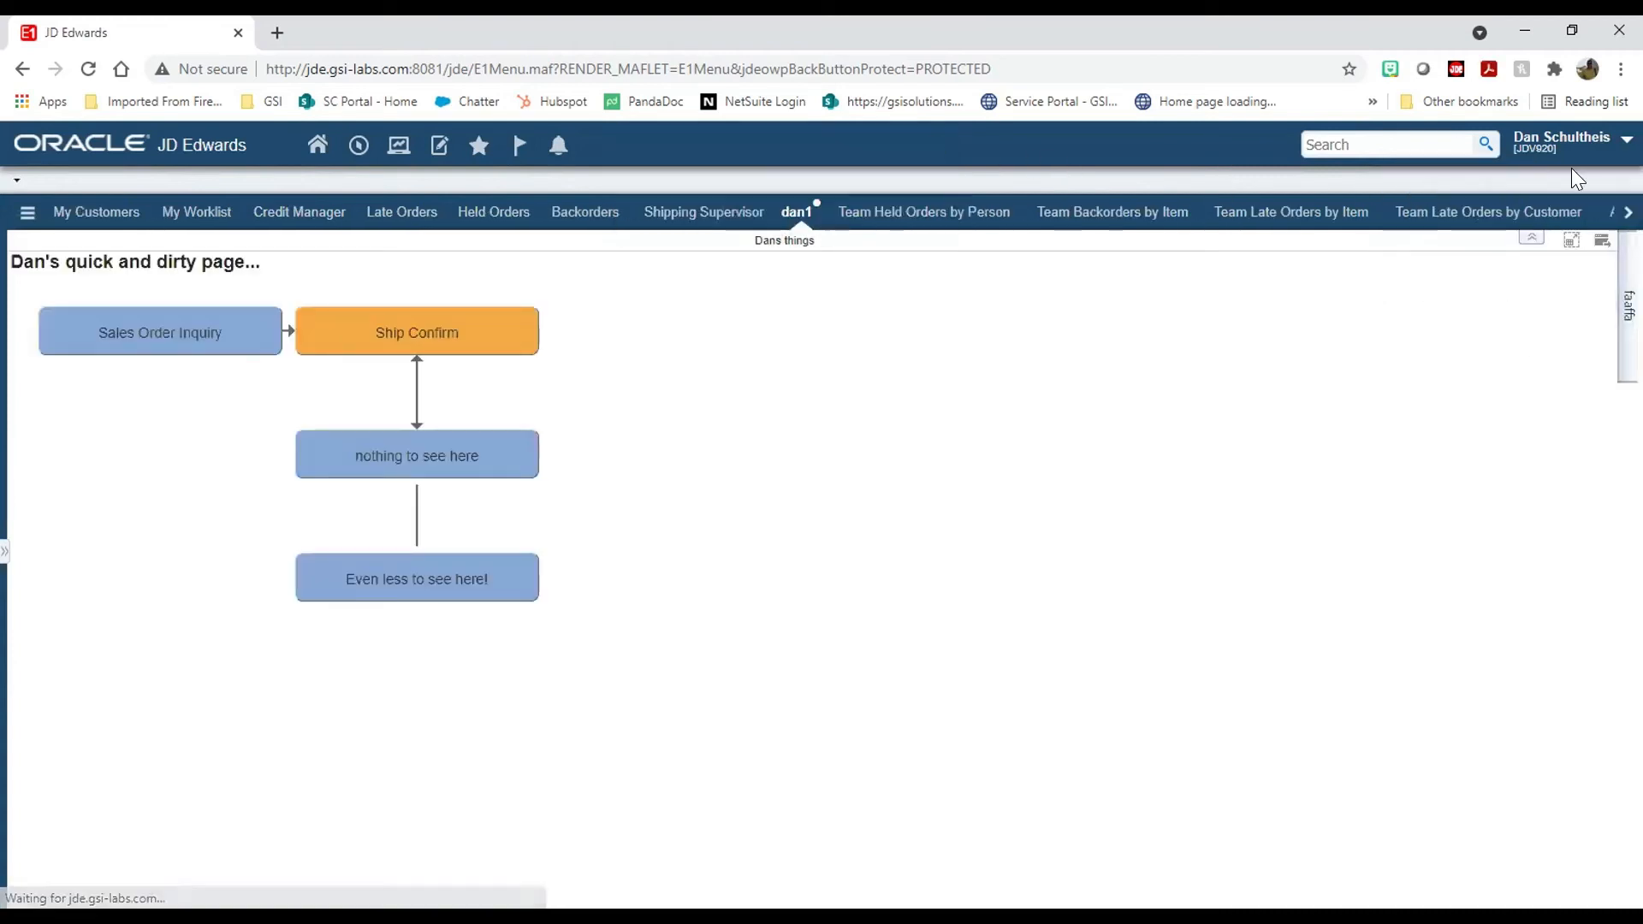
pyautogui.click(1608, 139)
pyautogui.click(1532, 368)
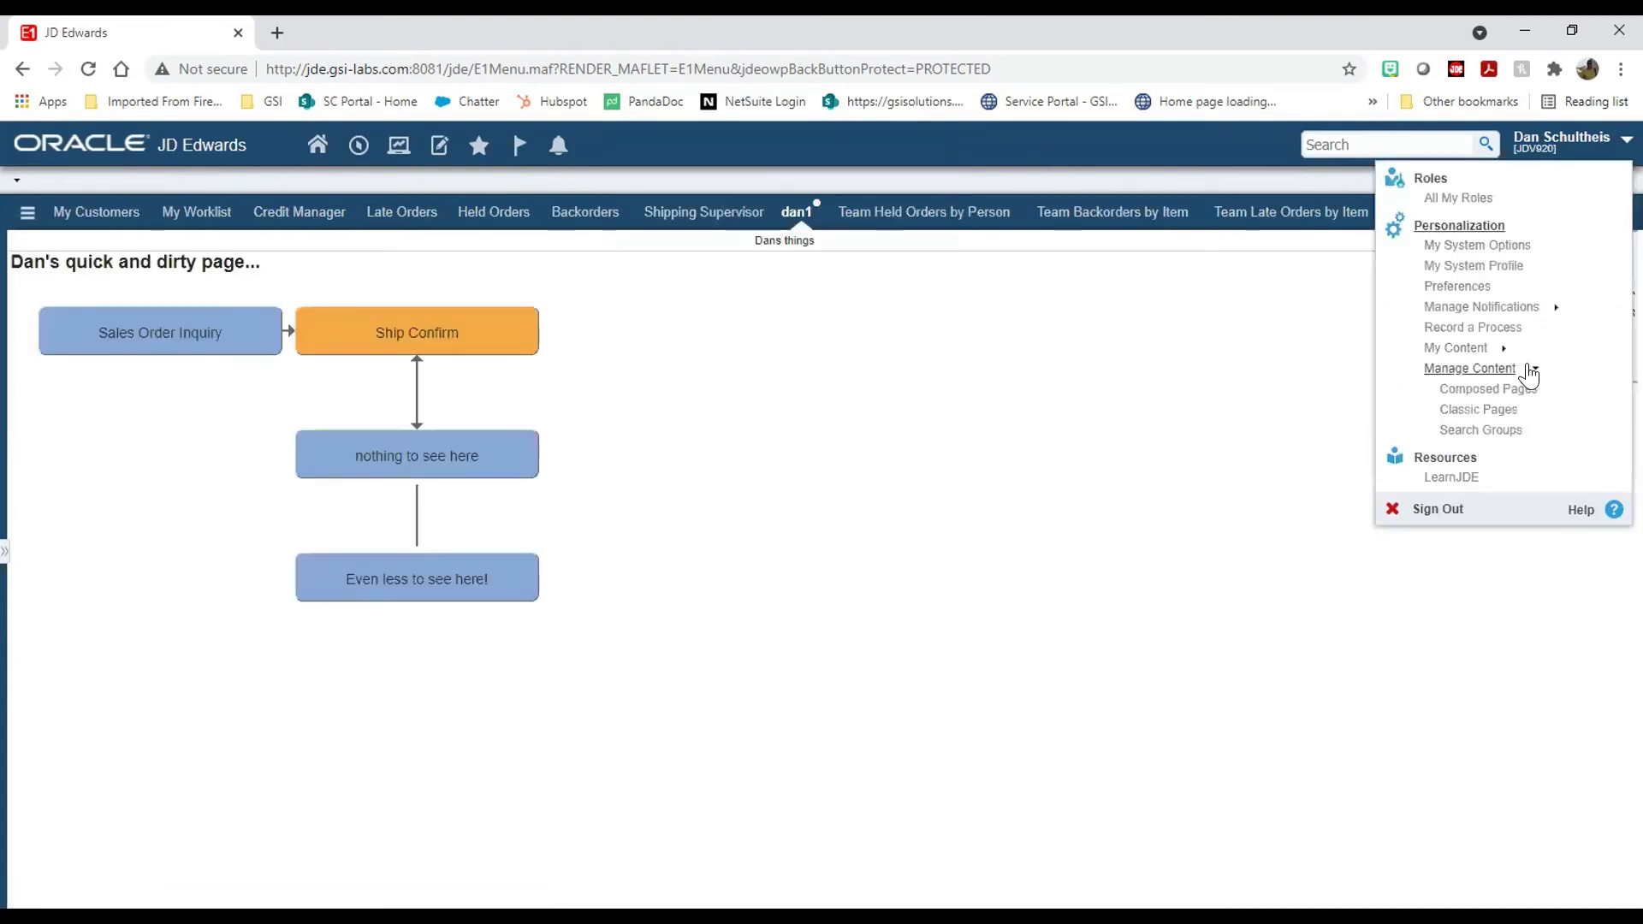
pyautogui.click(1494, 430)
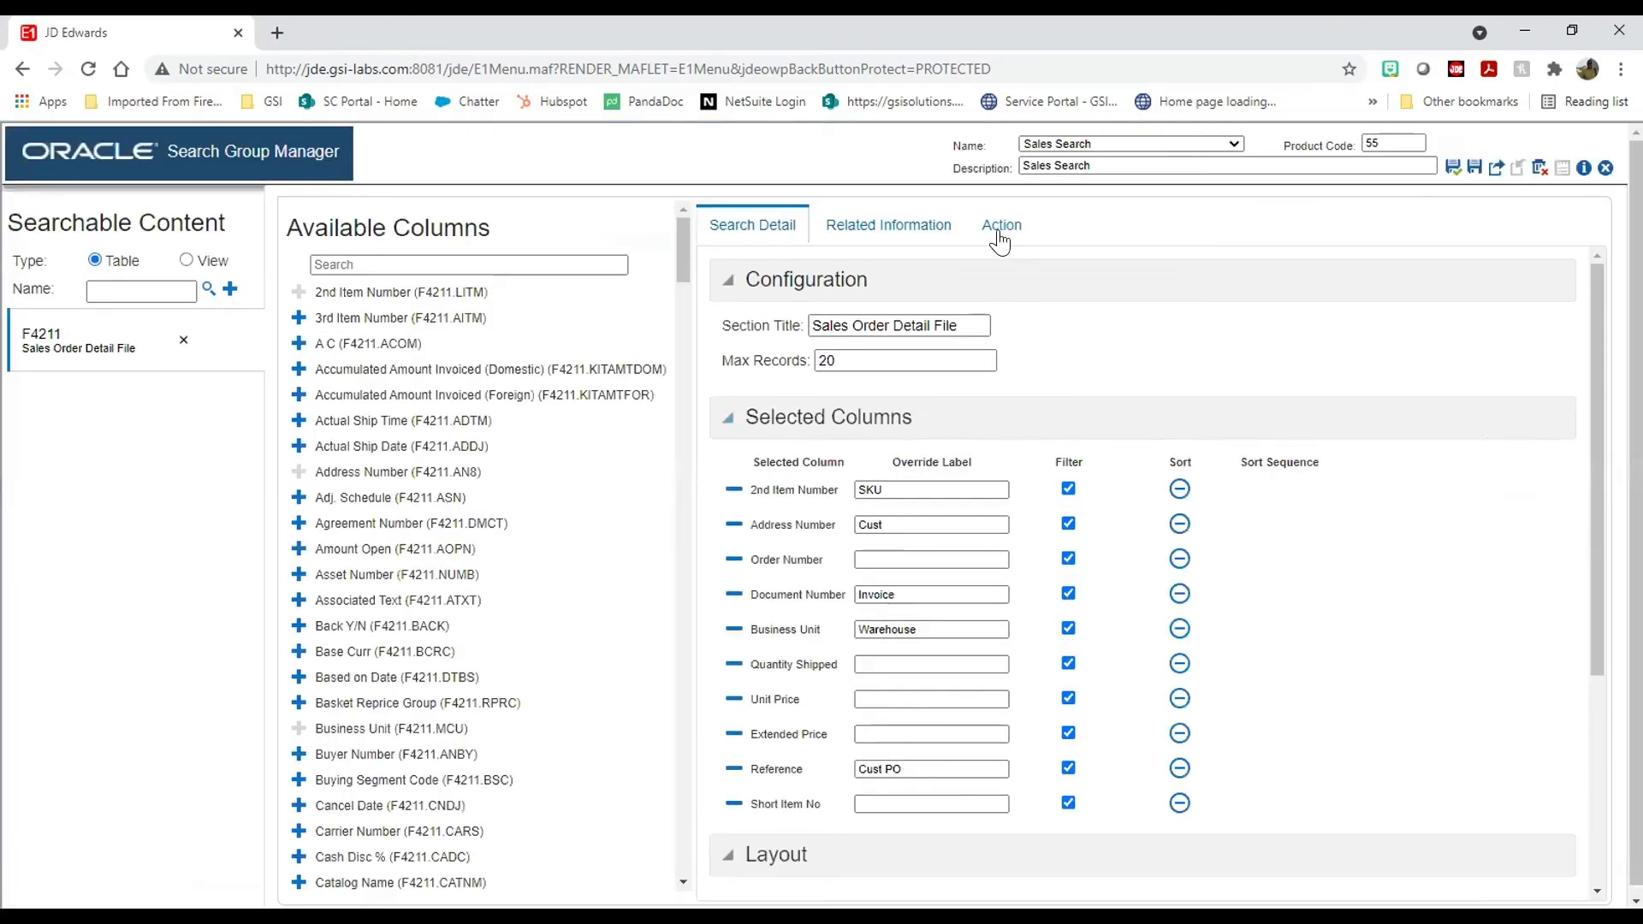
pyautogui.click(1000, 225)
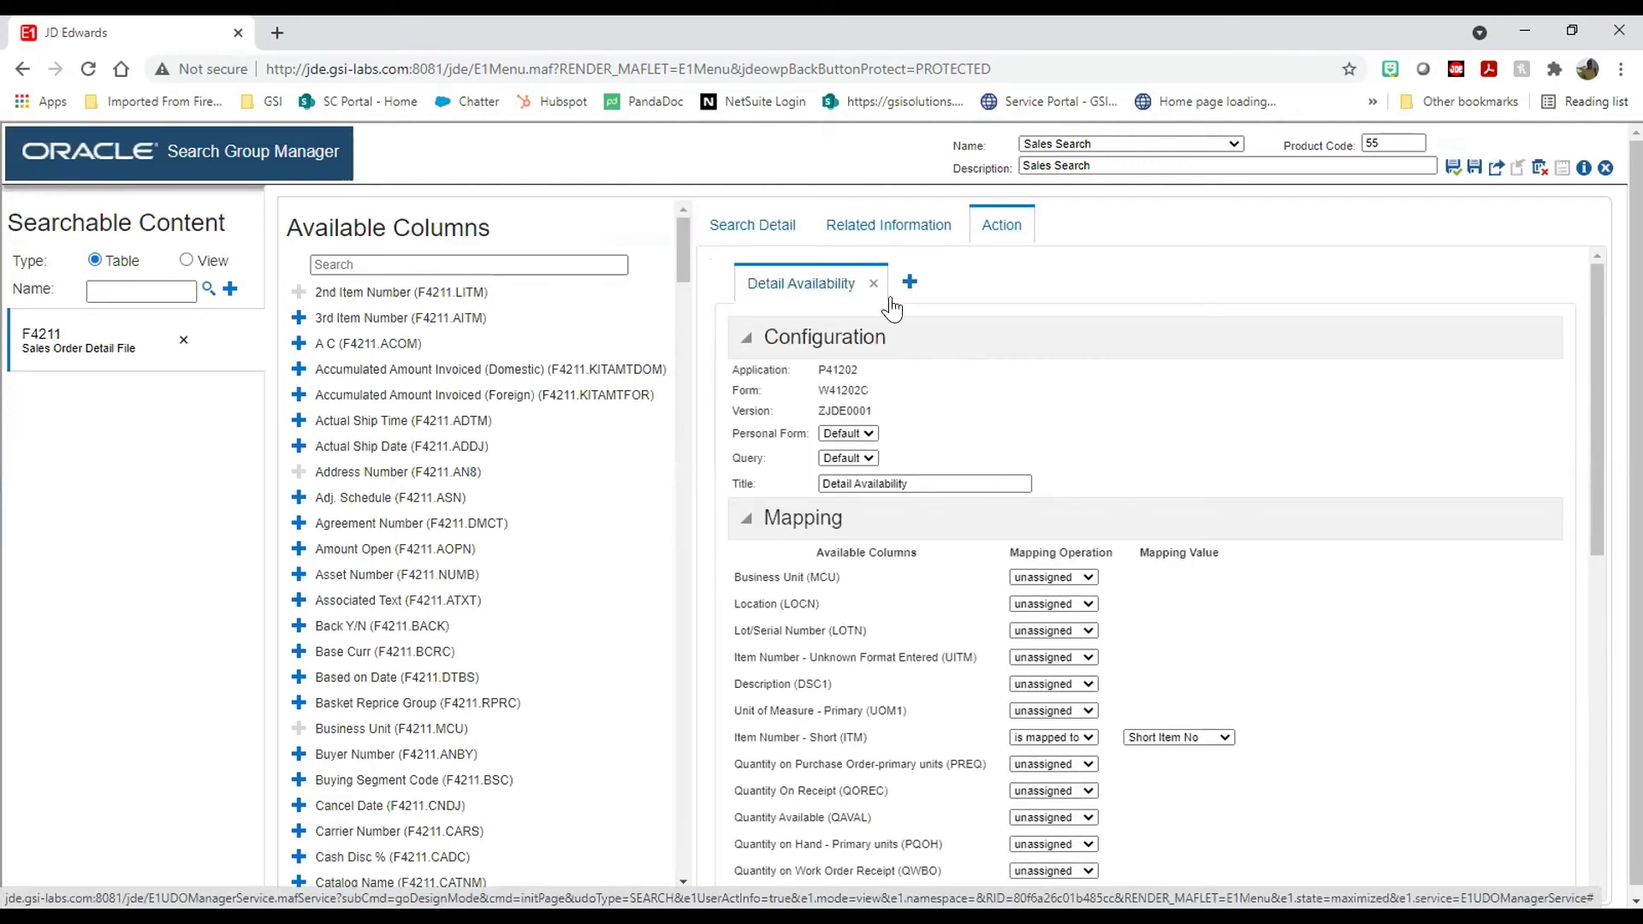
pyautogui.click(873, 284)
# Step: Add a row action for P41202 with the Work With Item Availability form (W41202A)
pyautogui.click(754, 283)
pyautogui.write('p41202')
pyautogui.click(821, 531)
pyautogui.click(822, 531)
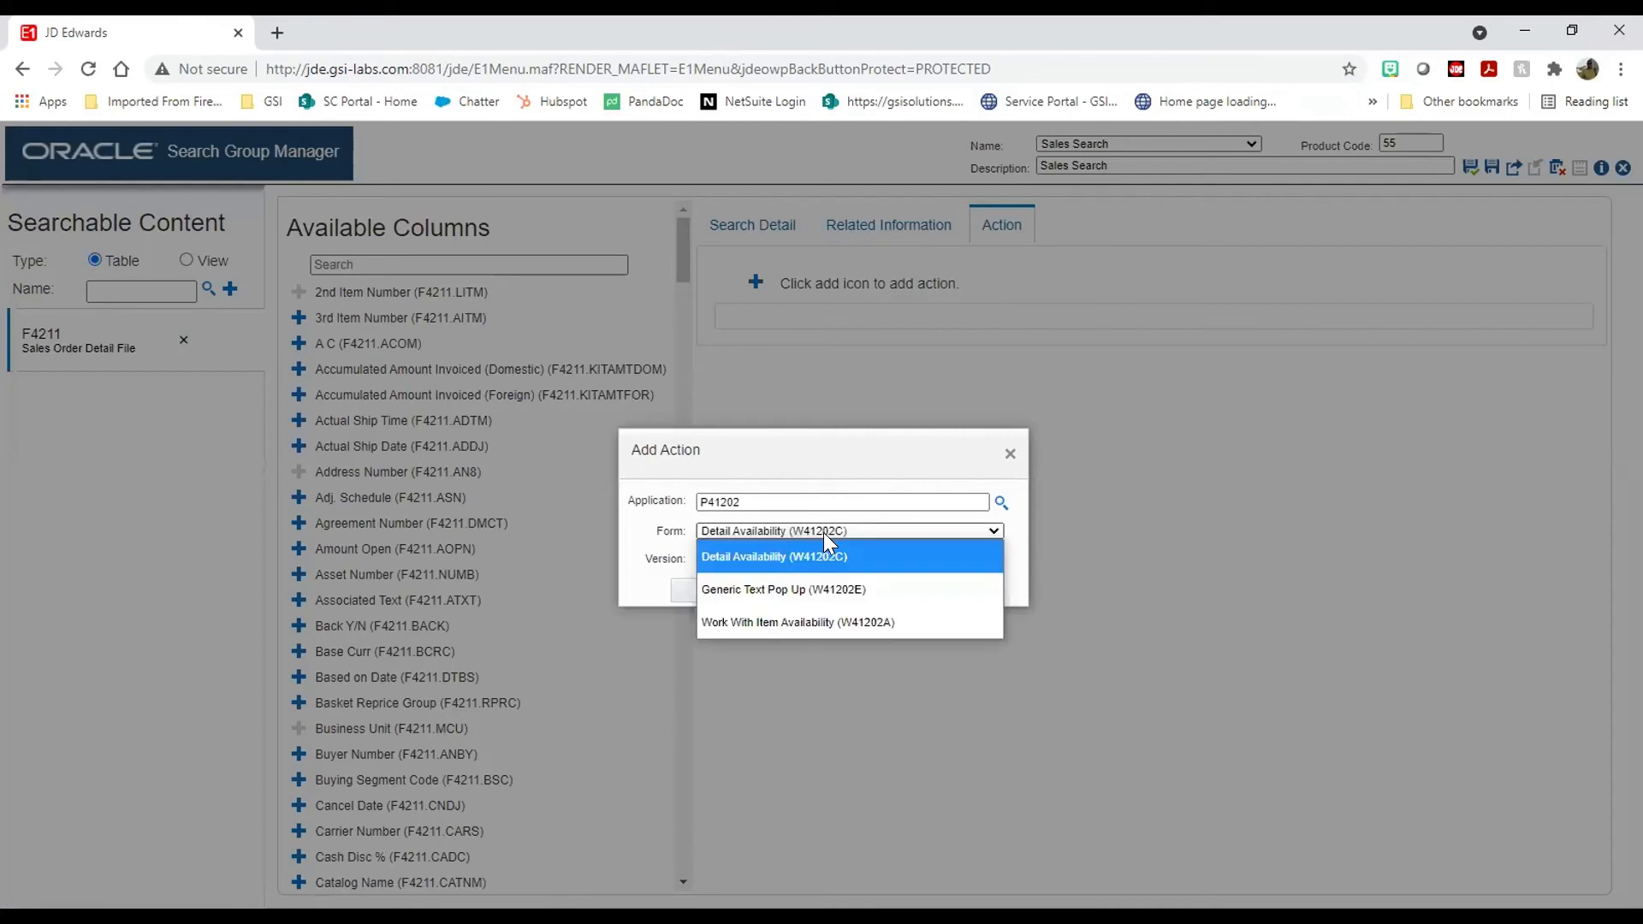
pyautogui.click(811, 622)
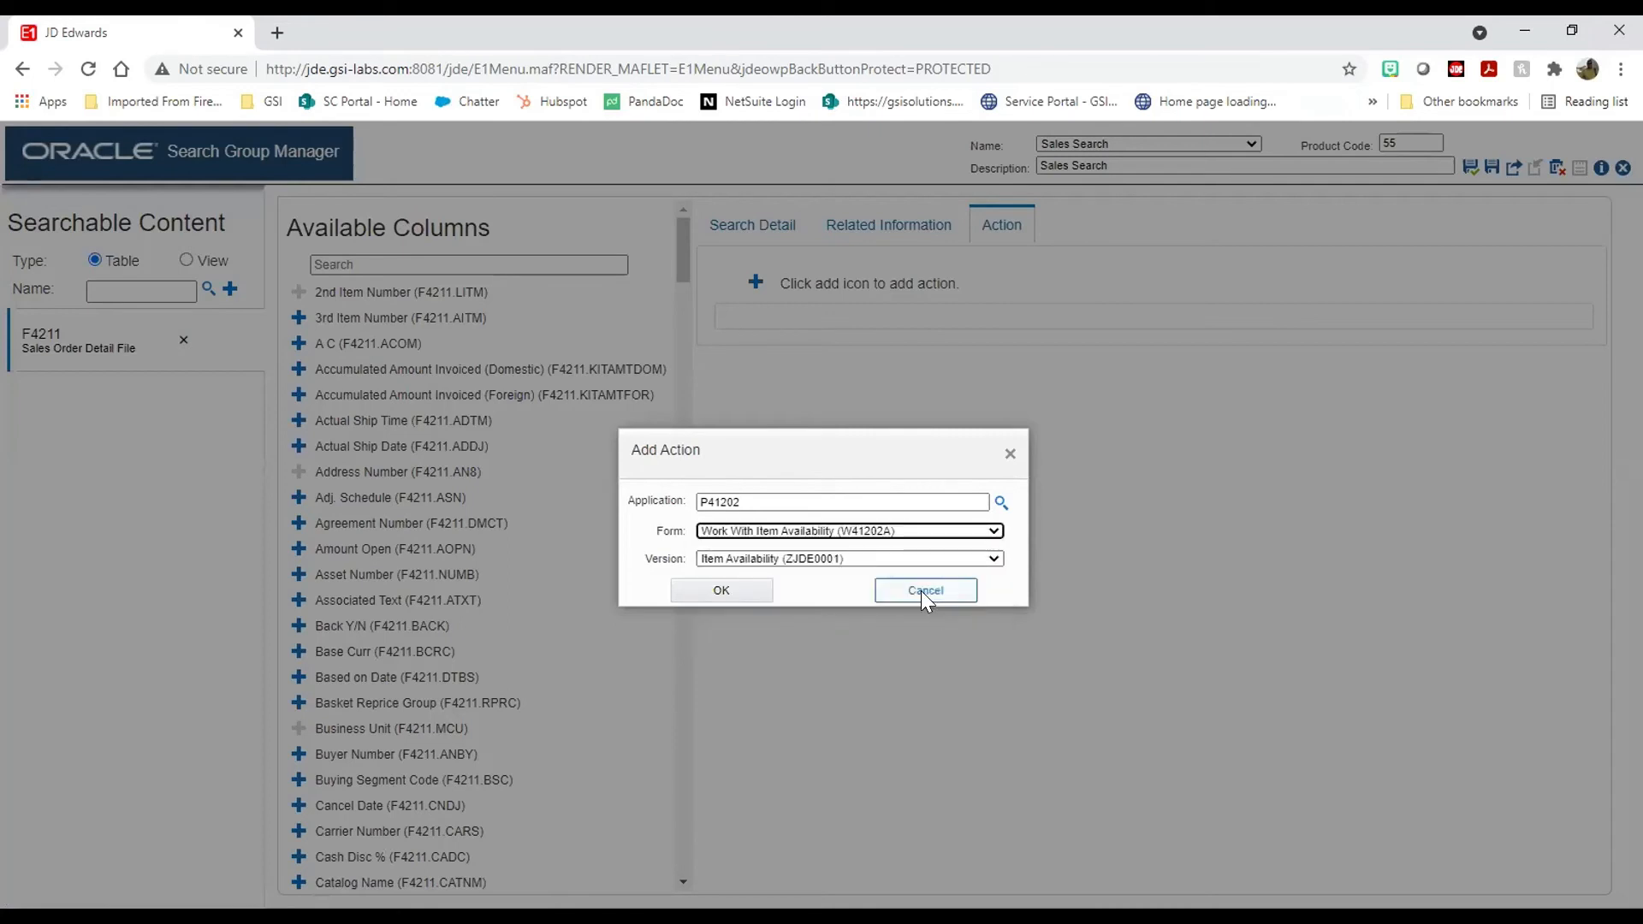
pyautogui.click(757, 590)
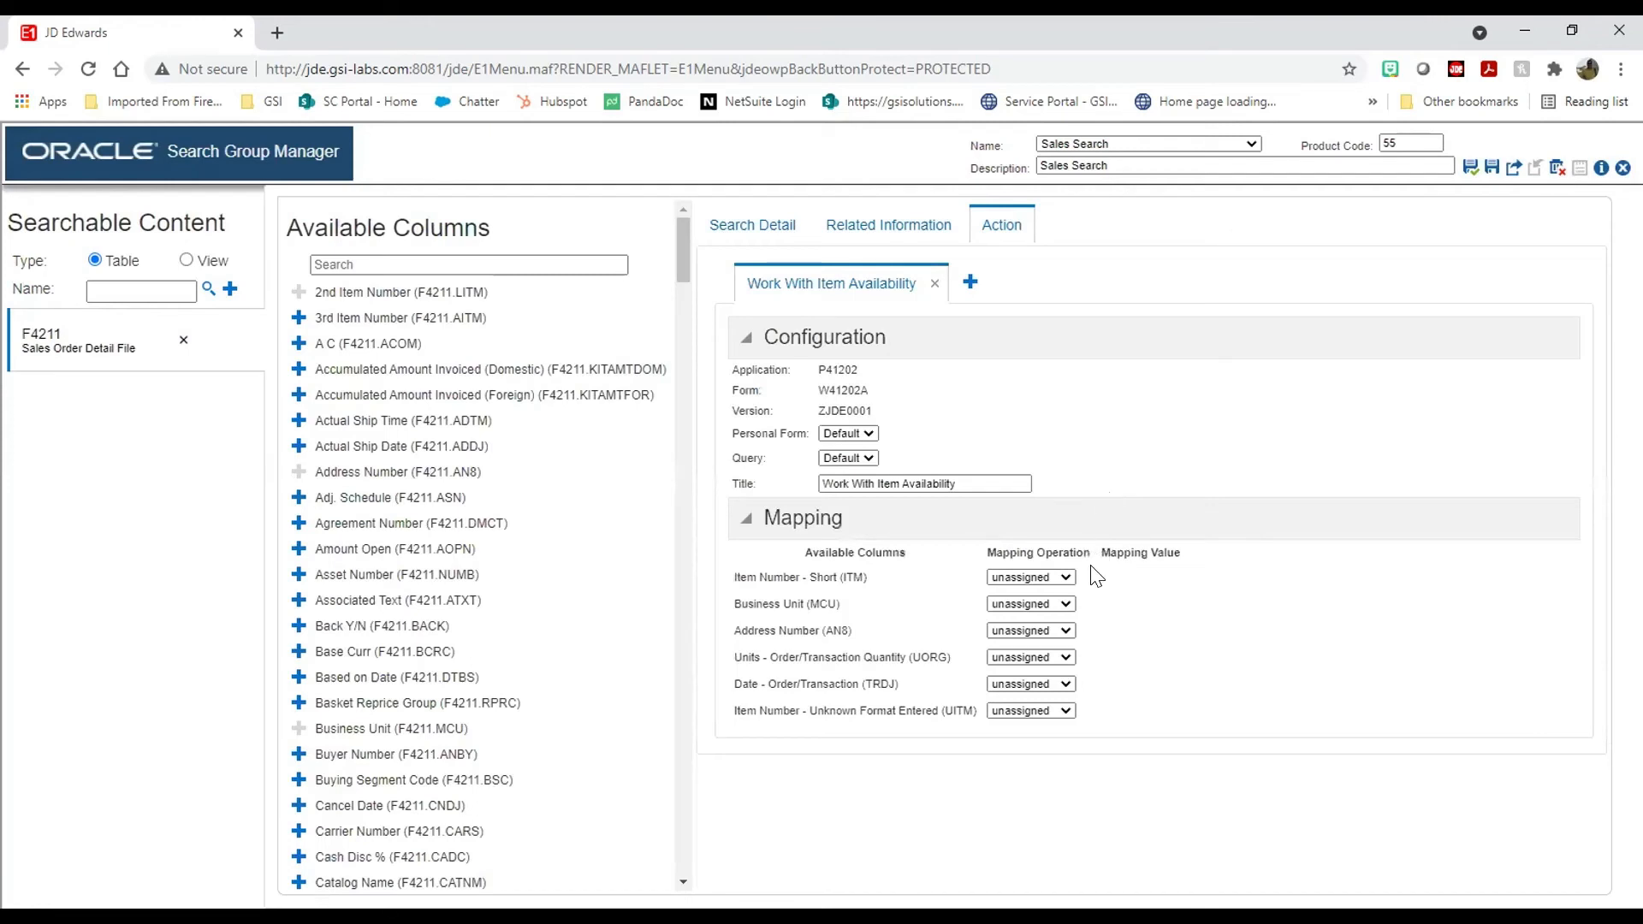
# Step: Map Item Number - Short to the Short Item No column and save the group
pyautogui.click(1063, 577)
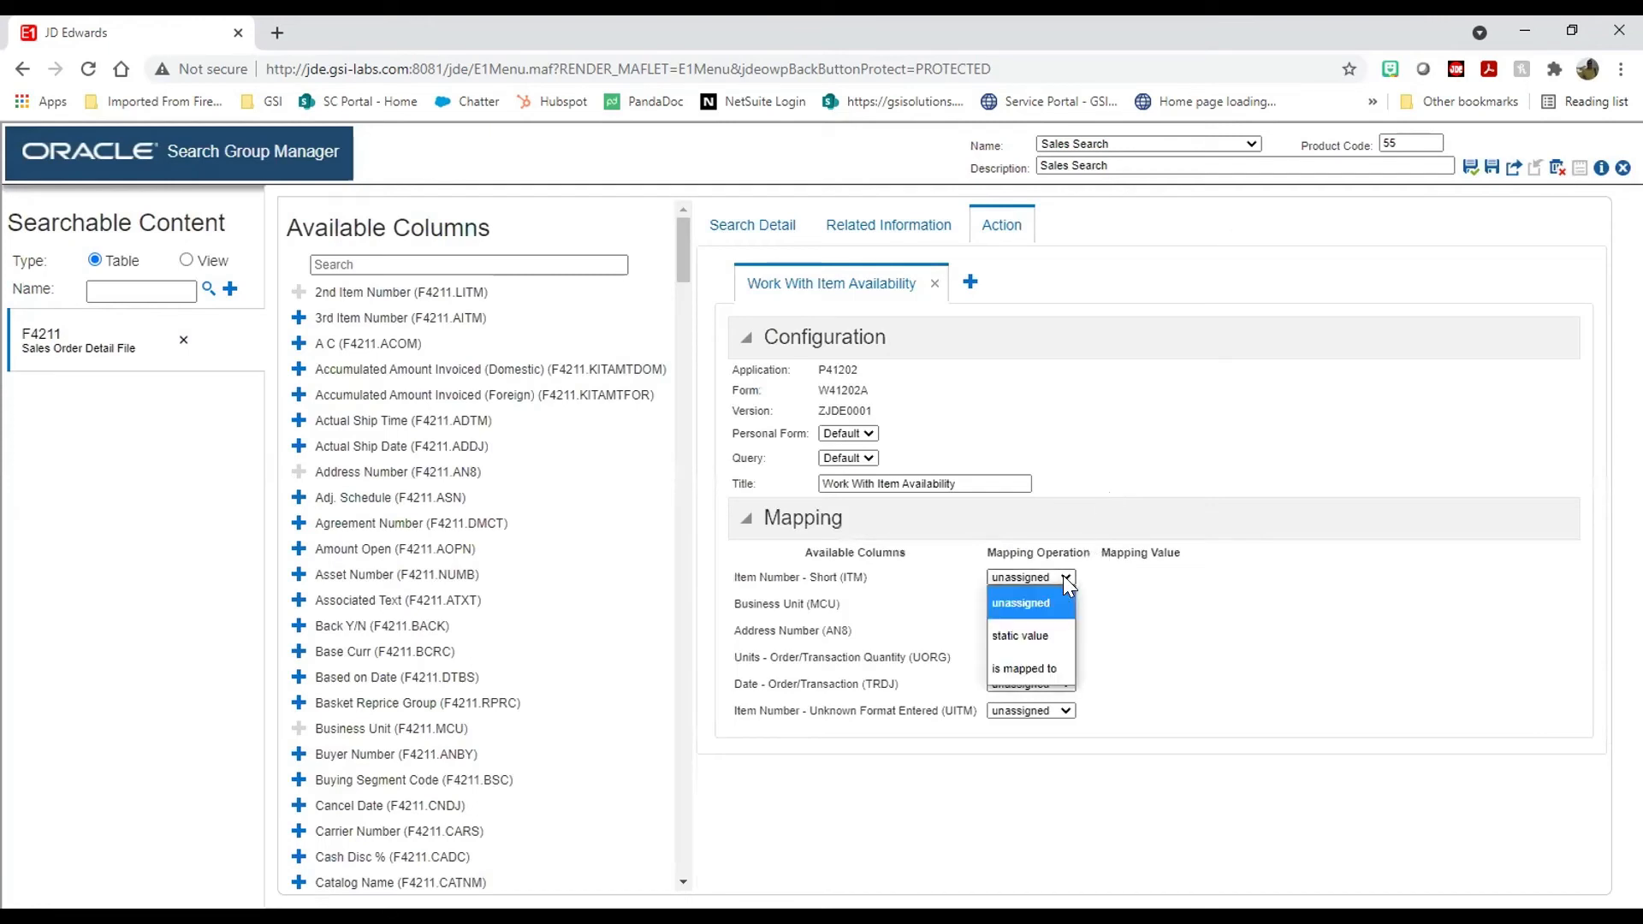
pyautogui.click(1033, 664)
pyautogui.click(1172, 578)
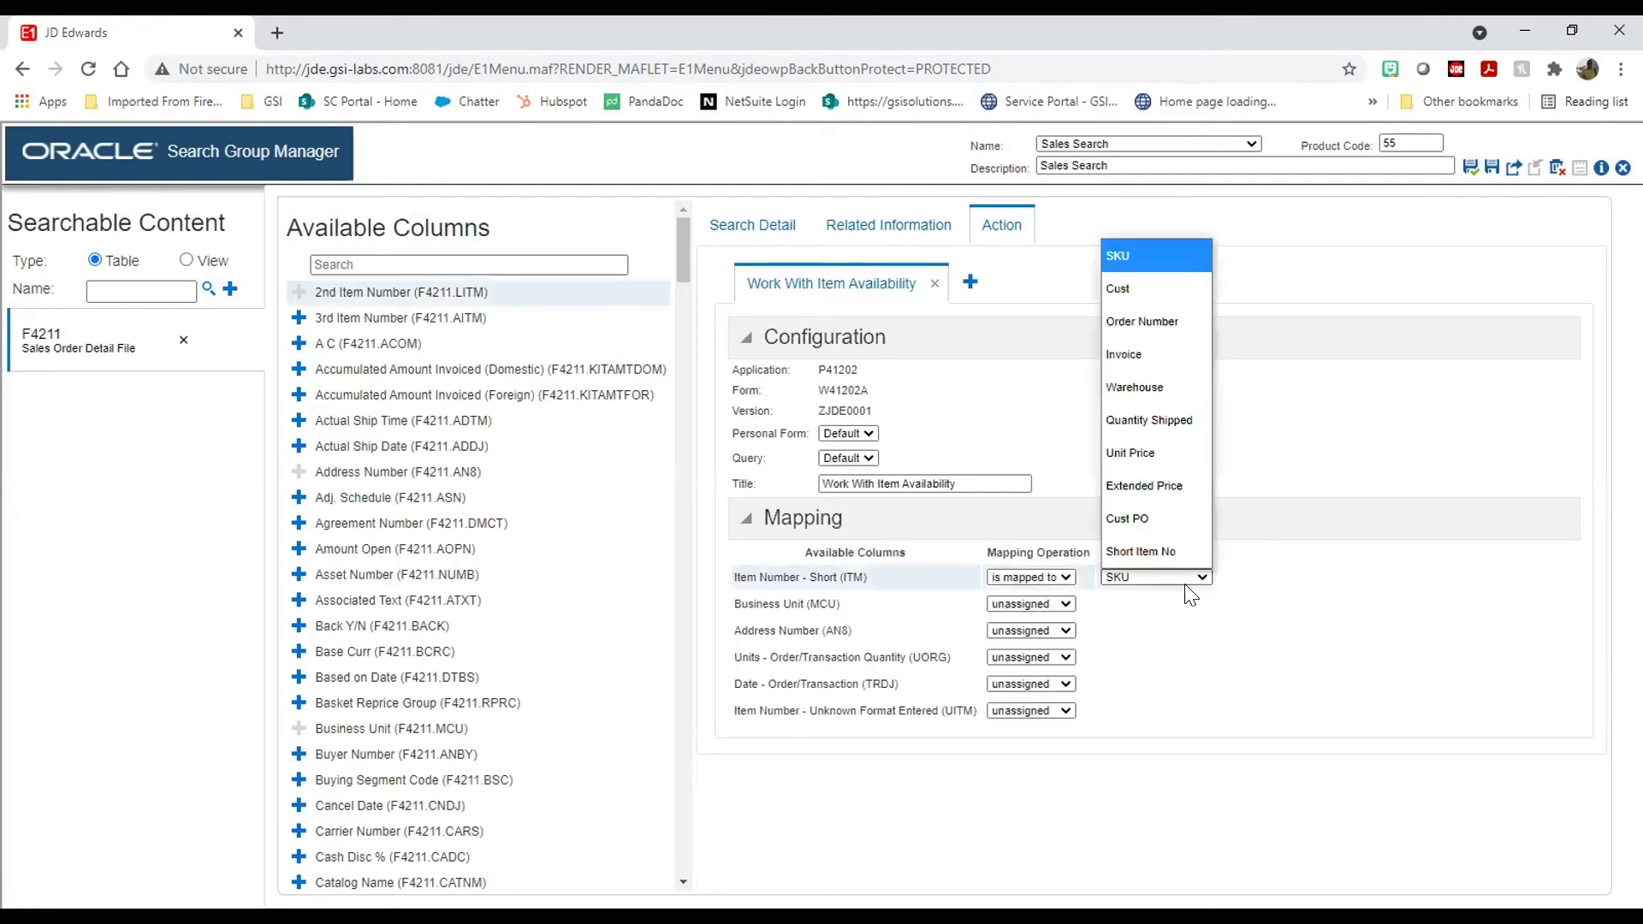
pyautogui.click(1171, 551)
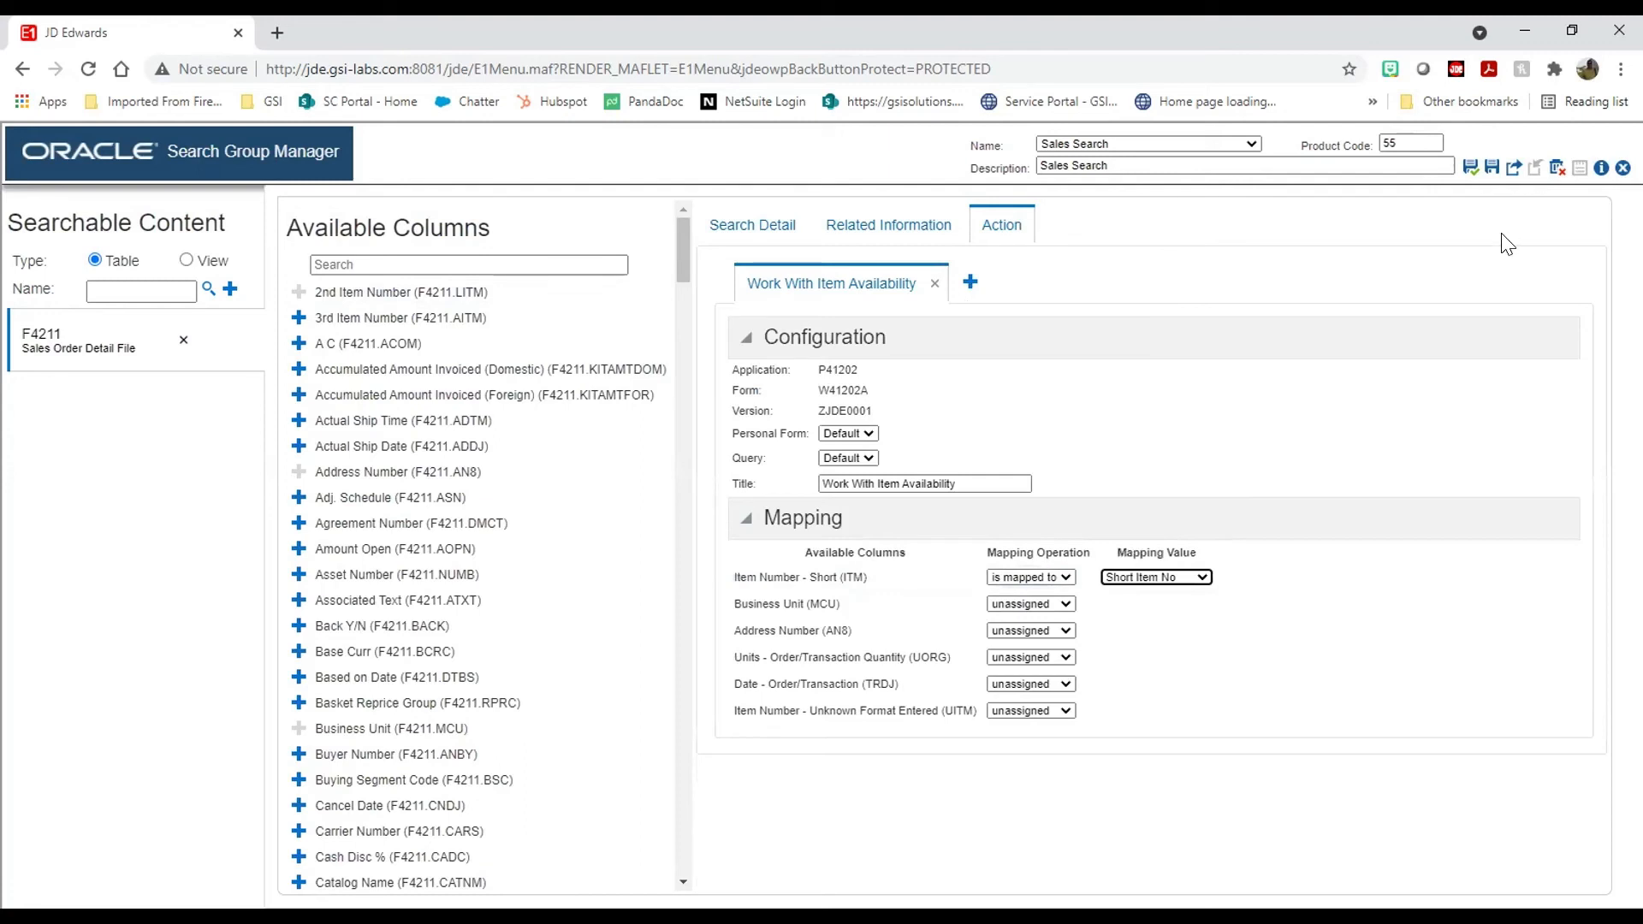
pyautogui.click(1469, 170)
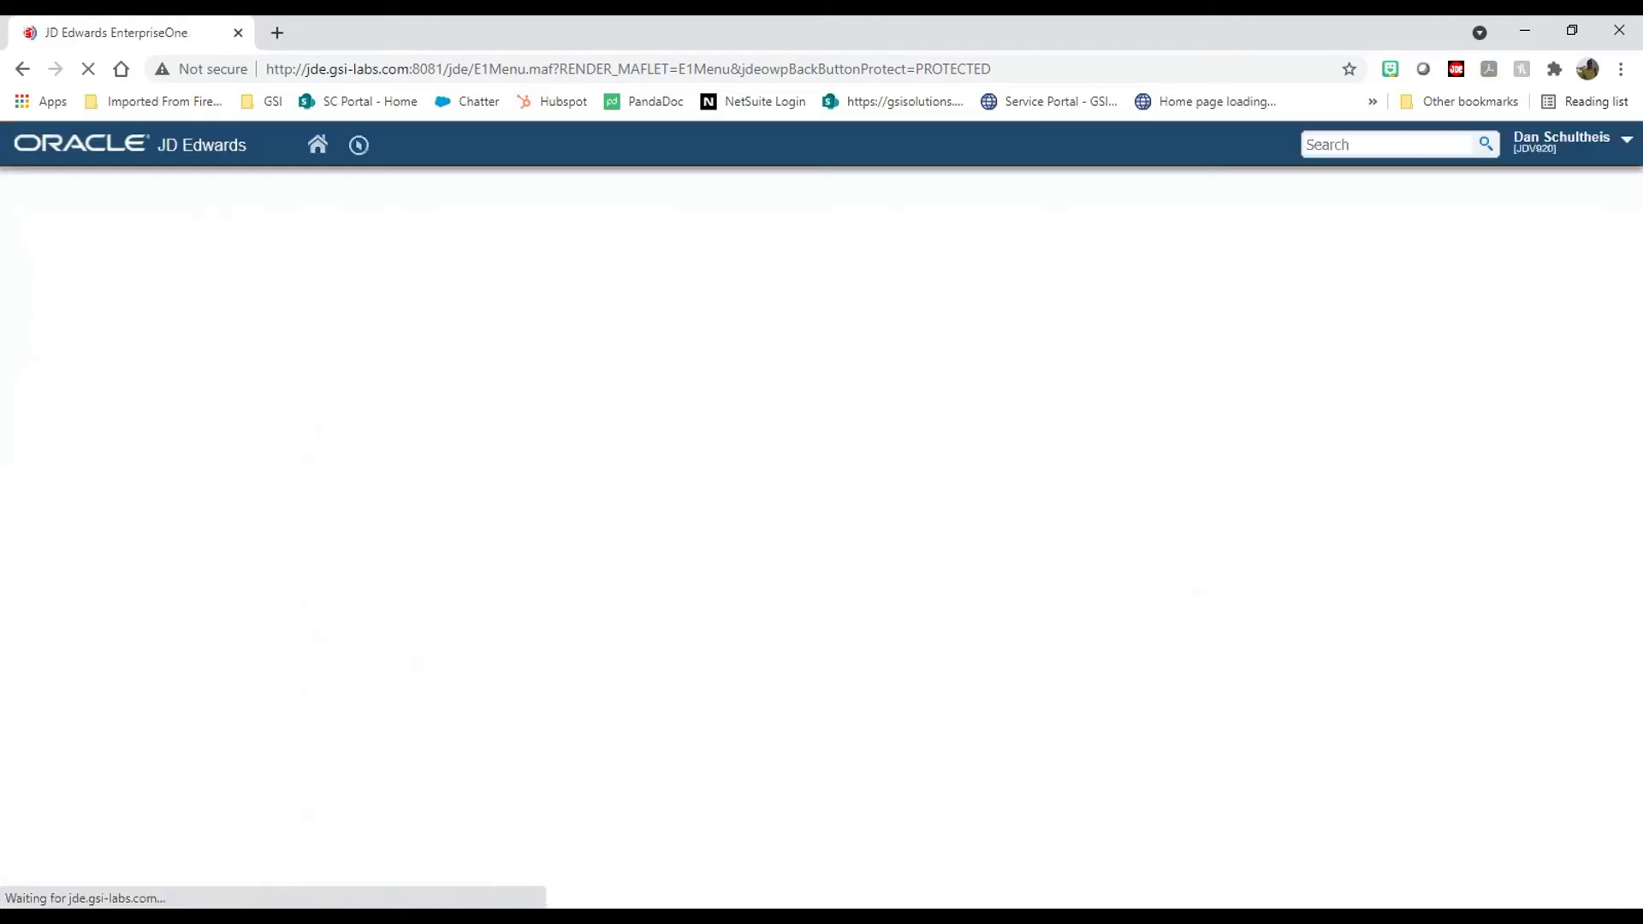
# Step: Search 'test dan' and test Work With Item Availability on the item 220 result, then close it
pyautogui.click(1352, 143)
pyautogui.write('test dan')
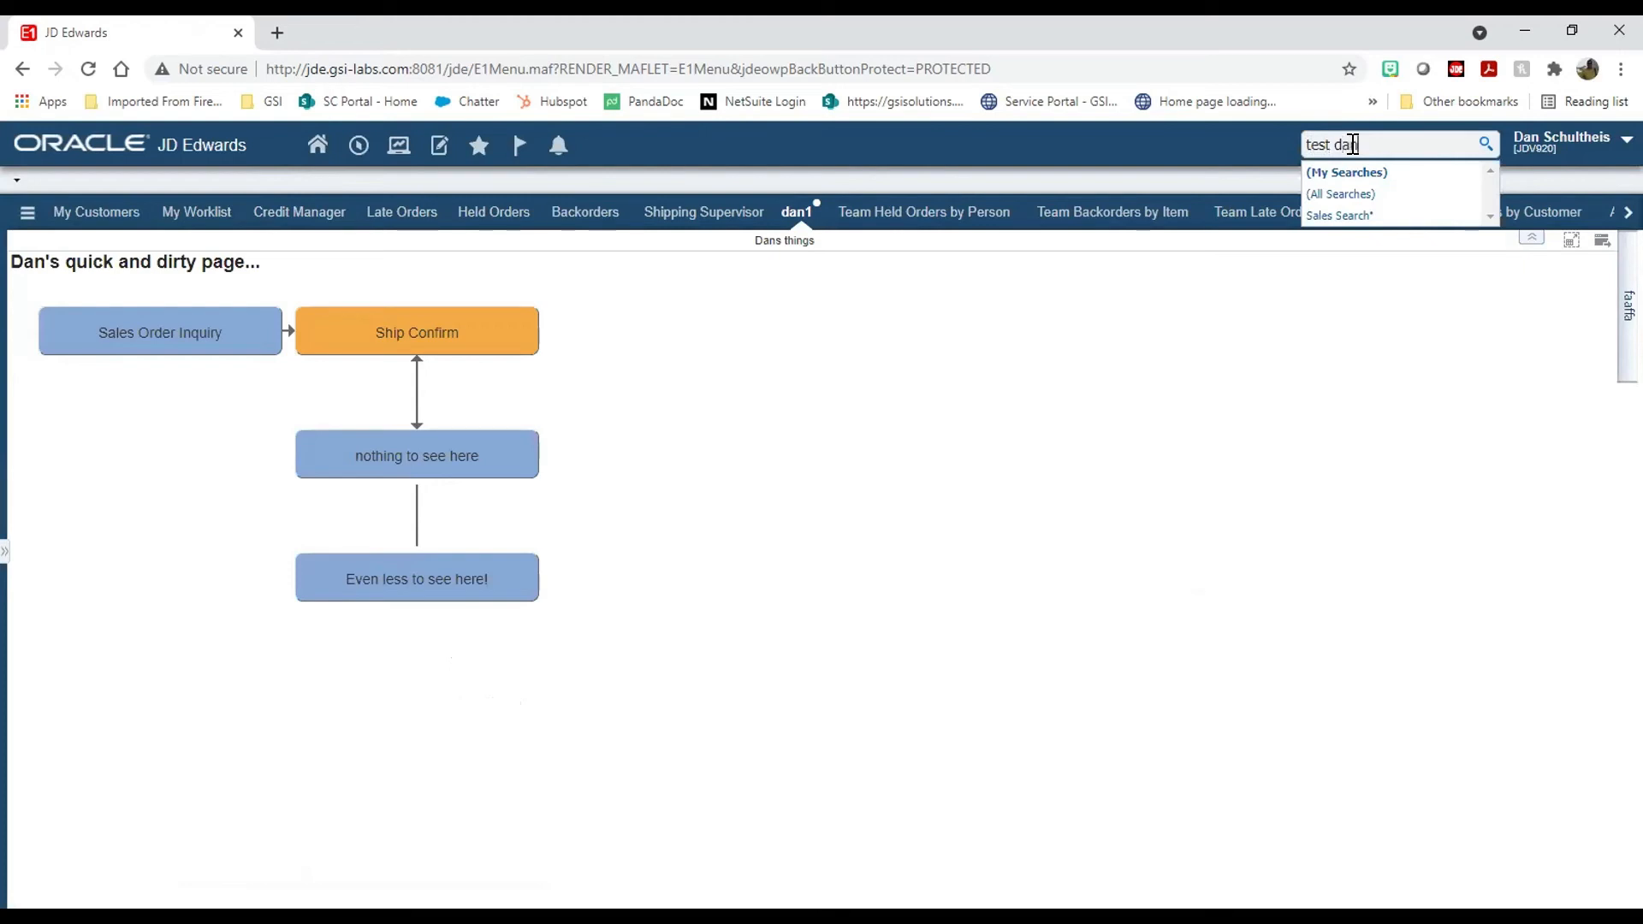
pyautogui.click(1341, 216)
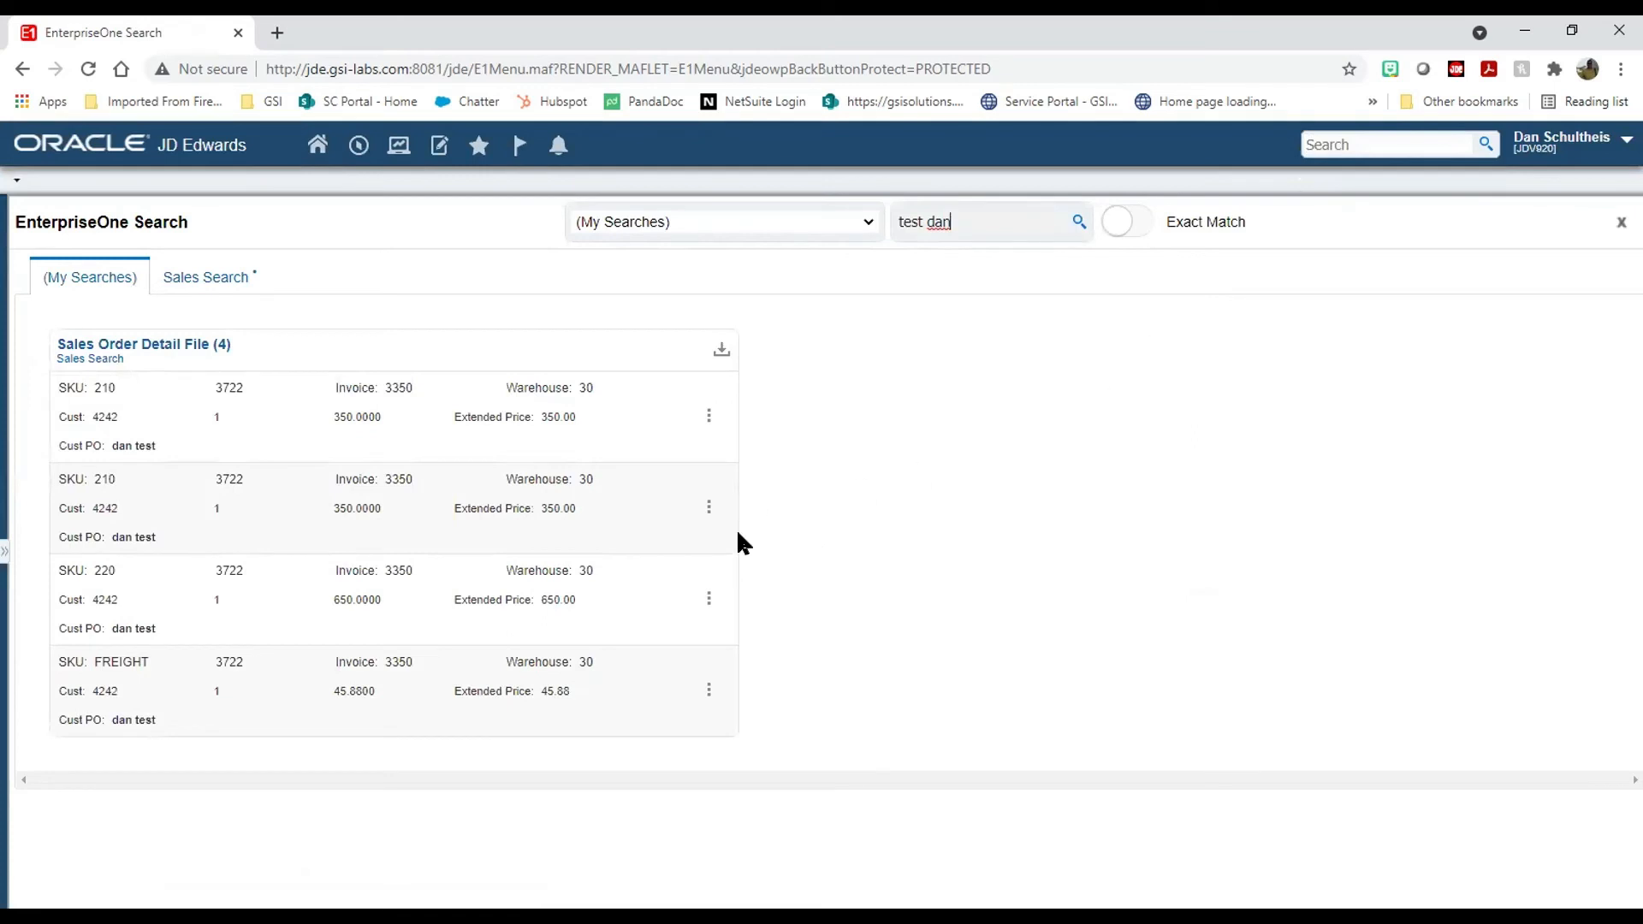
pyautogui.click(733, 619)
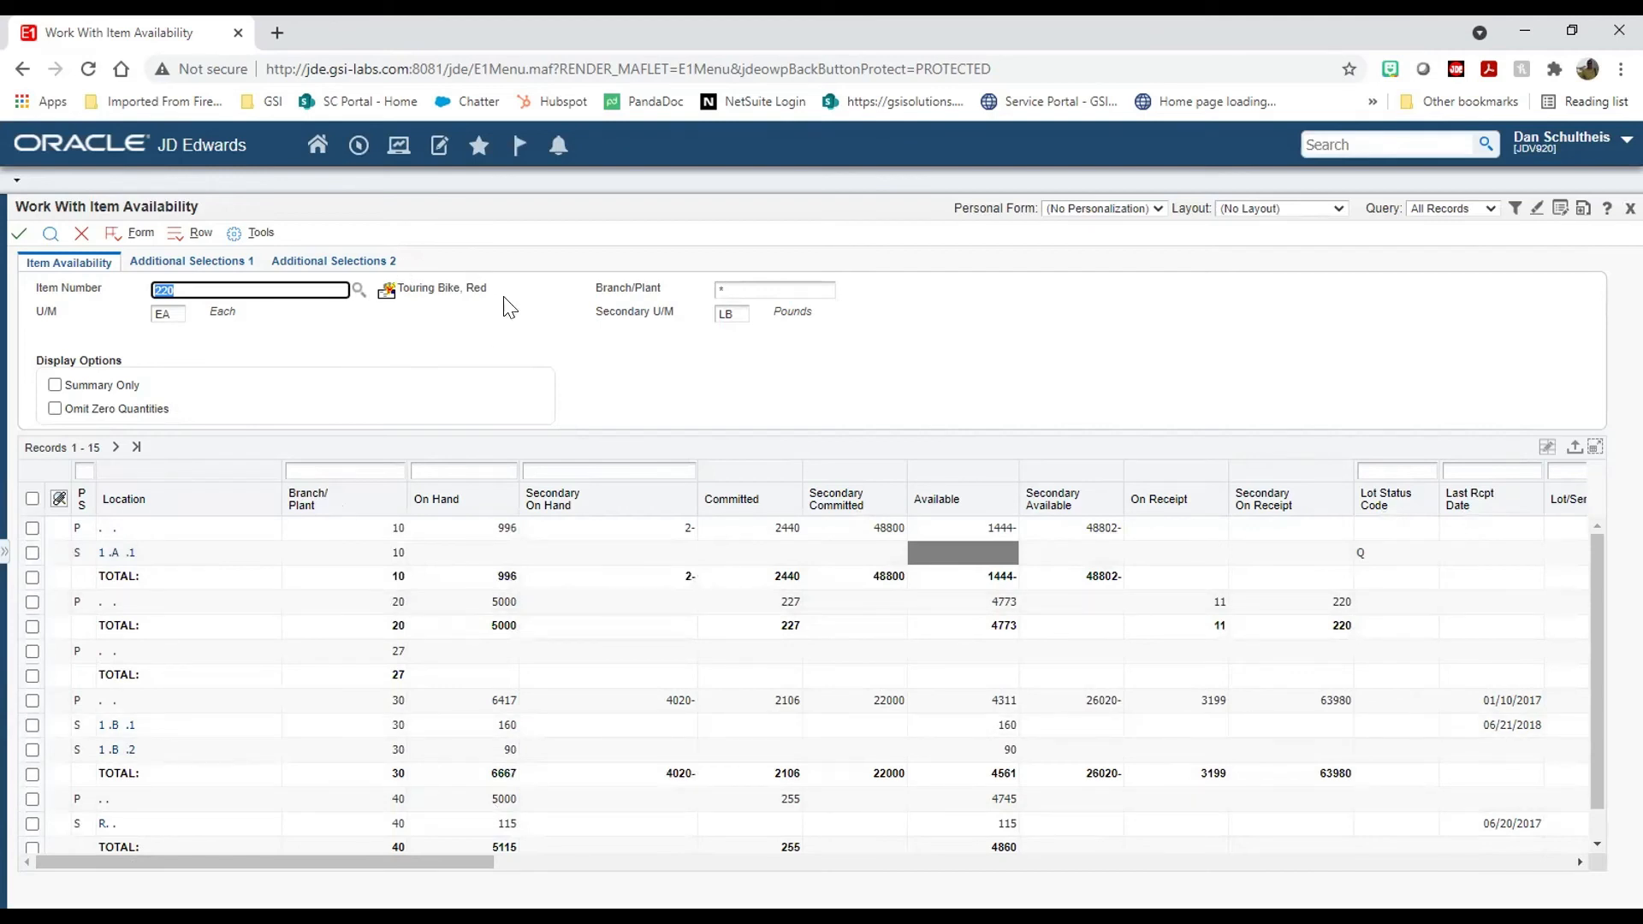
pyautogui.click(78, 239)
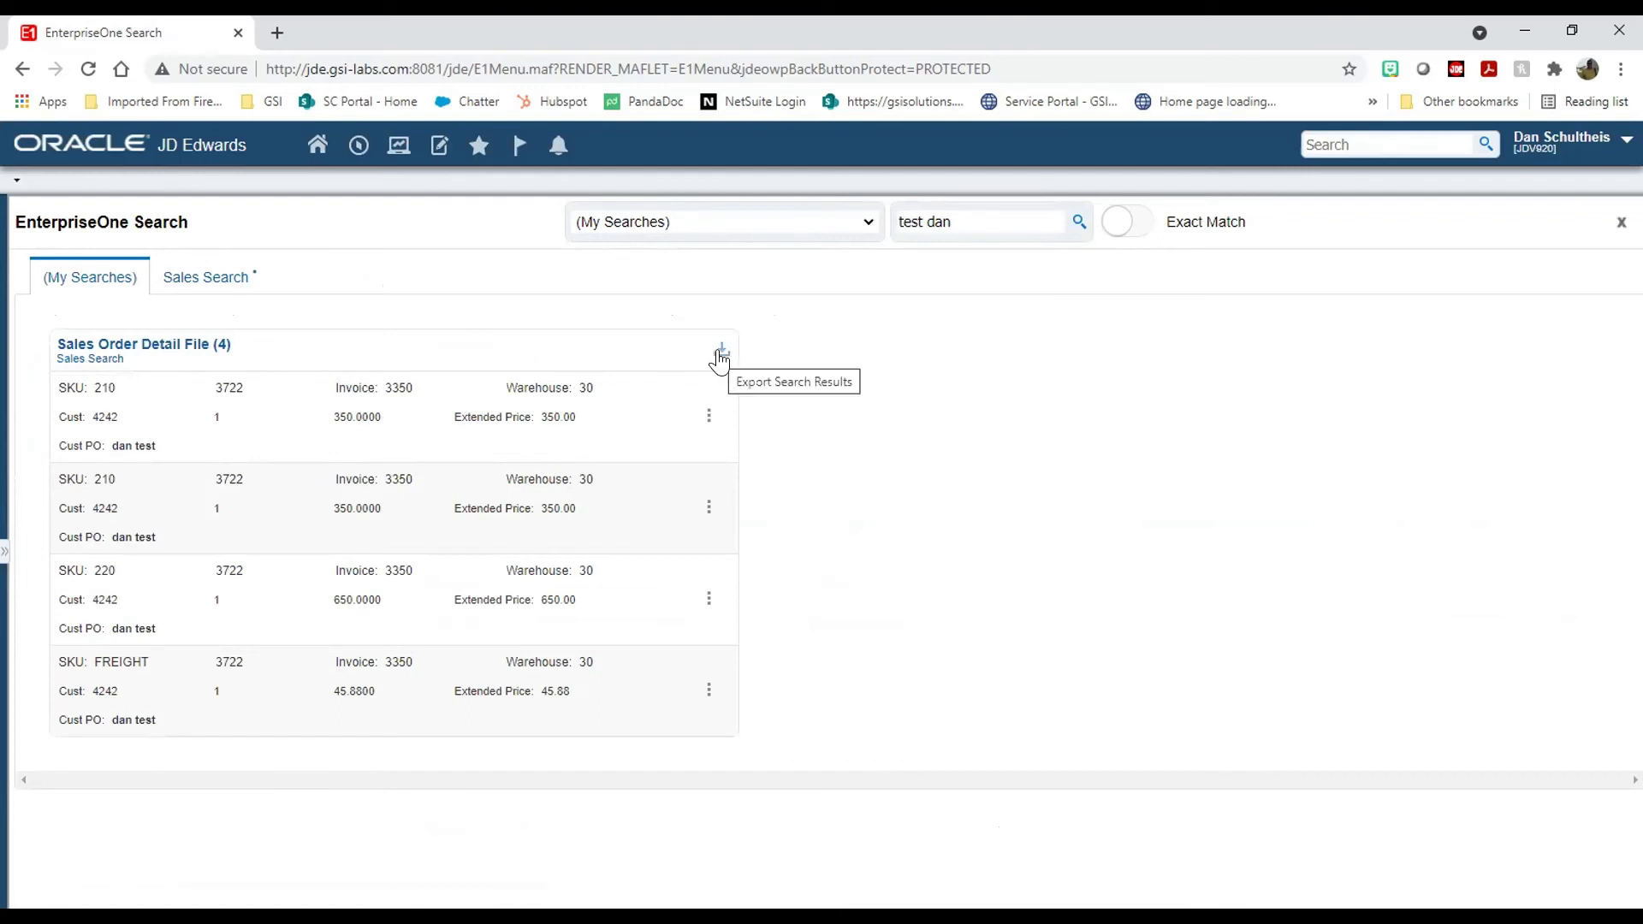
# Step: Export the current page of results to CSV, then close the search results page
pyautogui.click(718, 350)
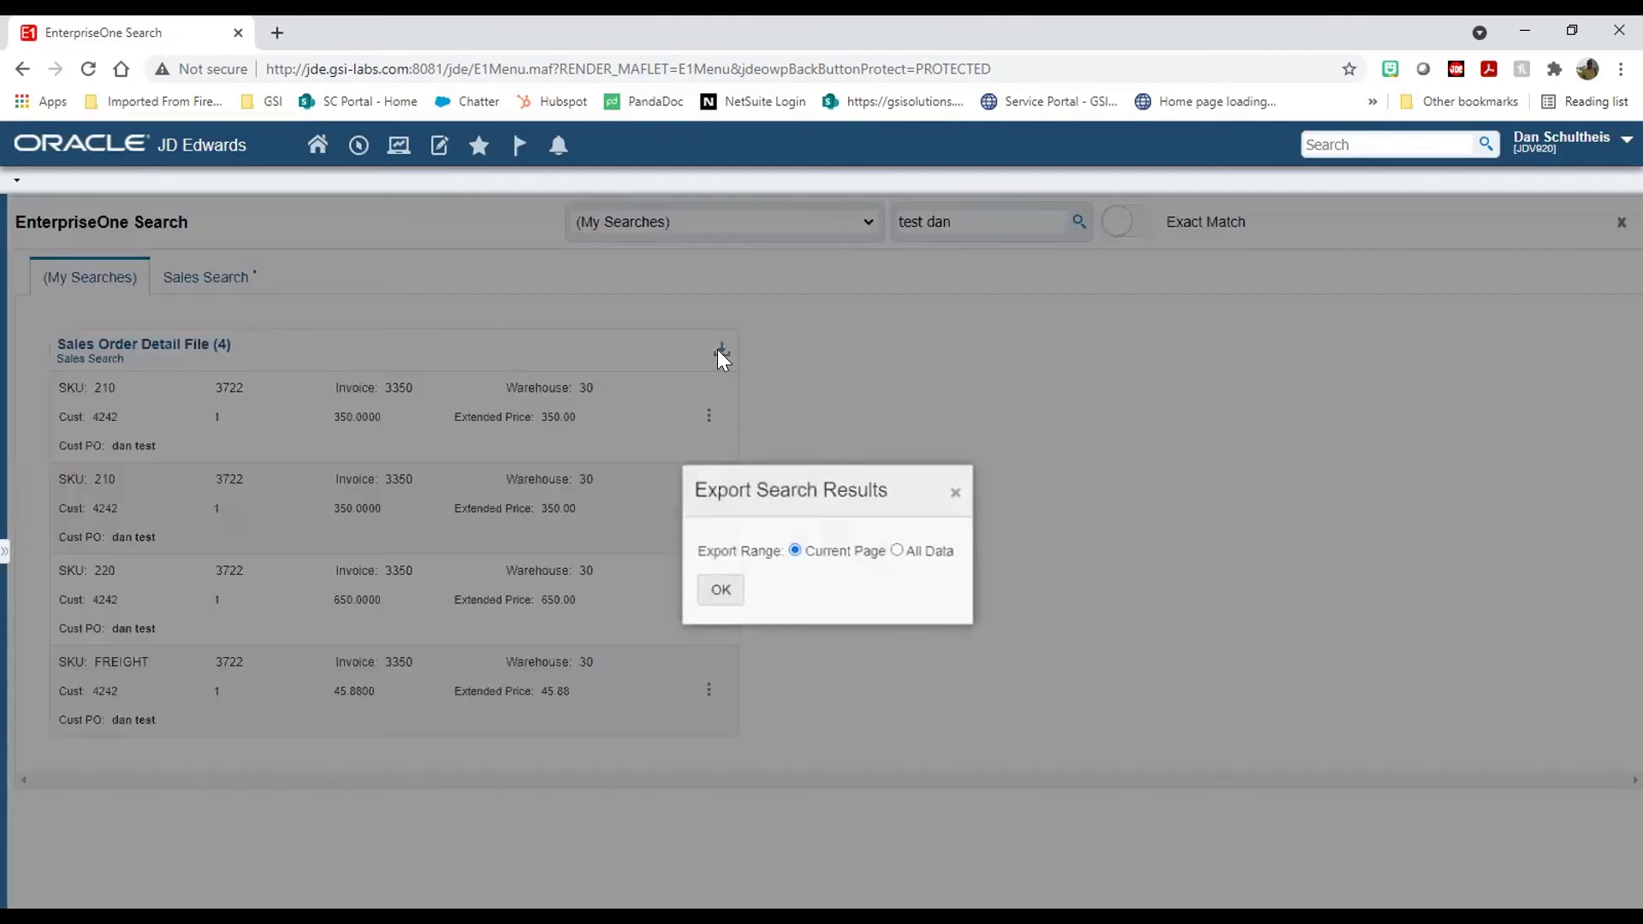
pyautogui.click(717, 590)
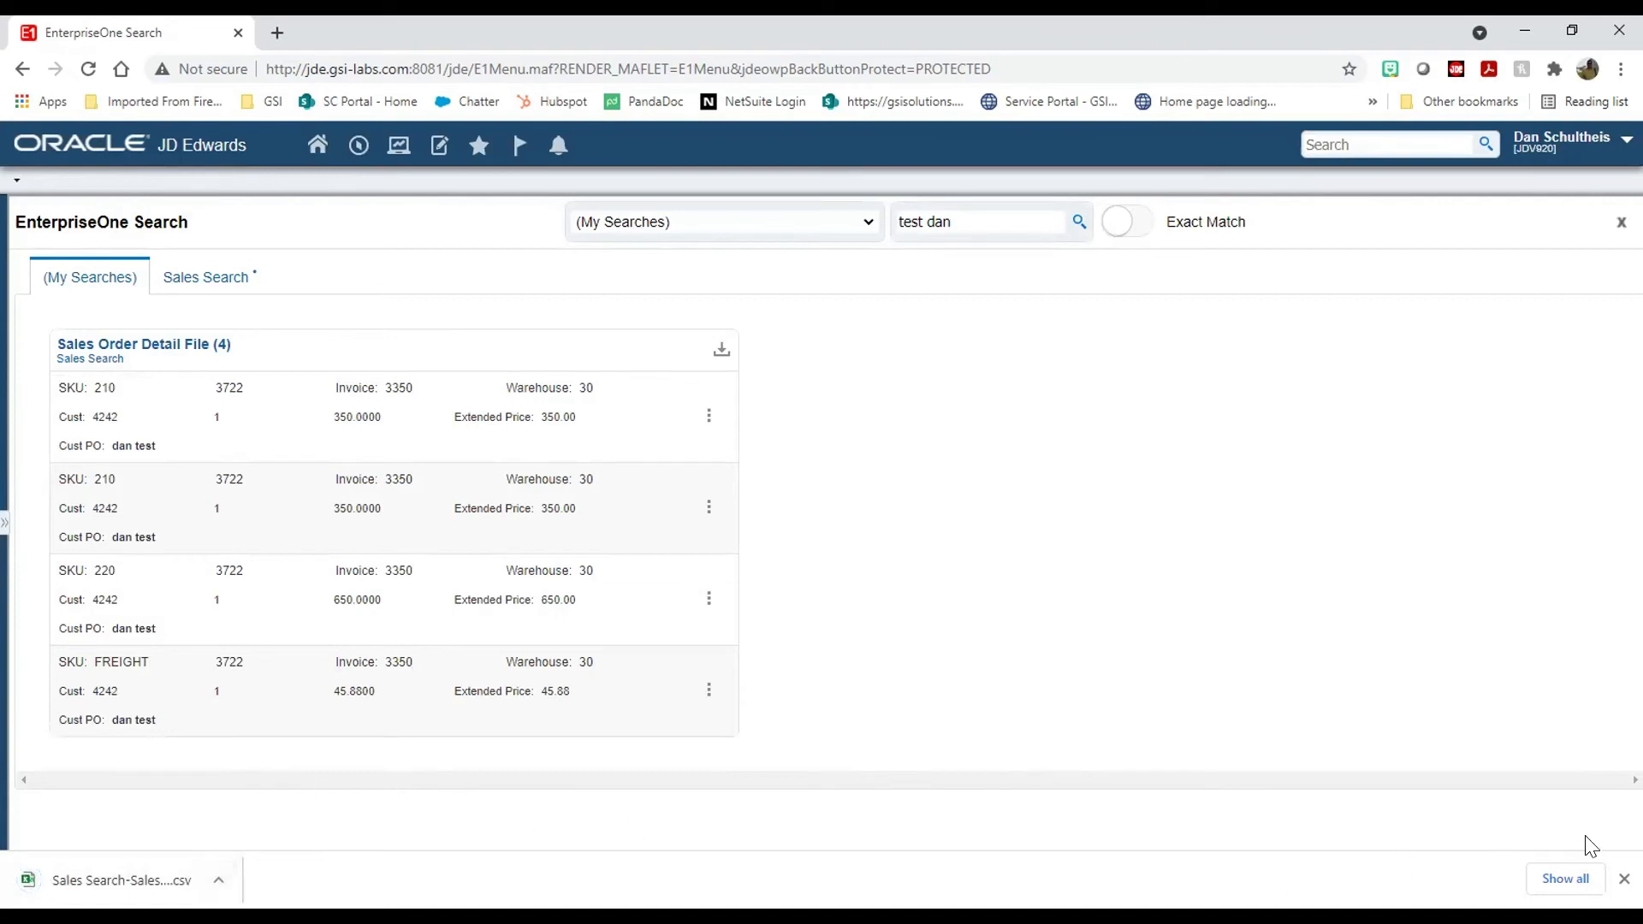
pyautogui.click(1623, 879)
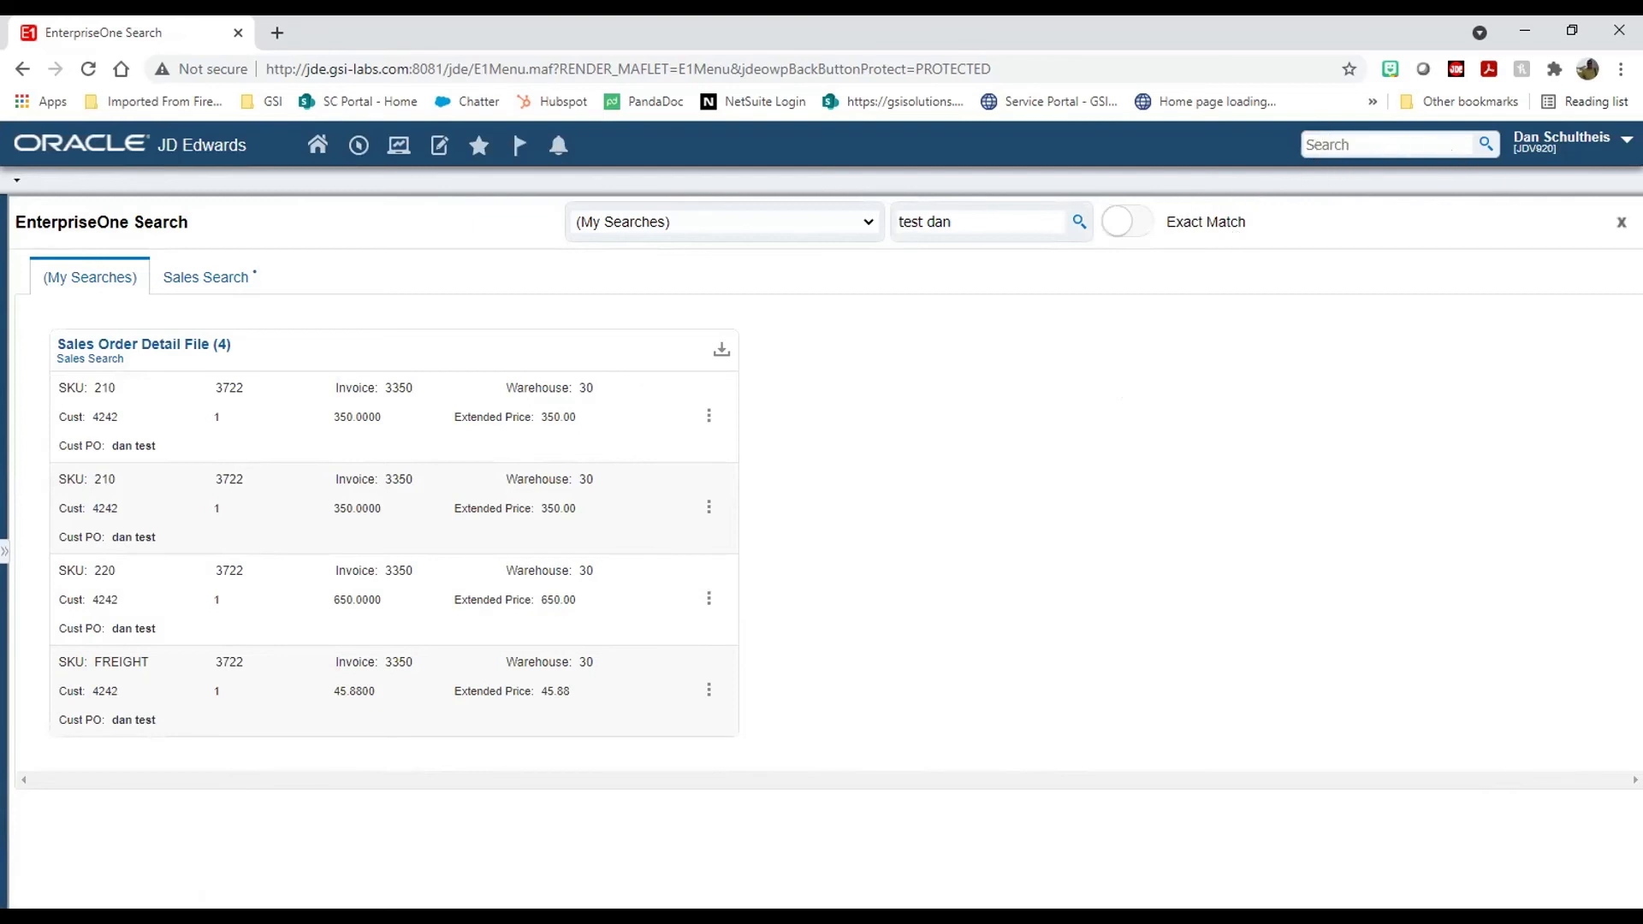
pyautogui.click(1620, 222)
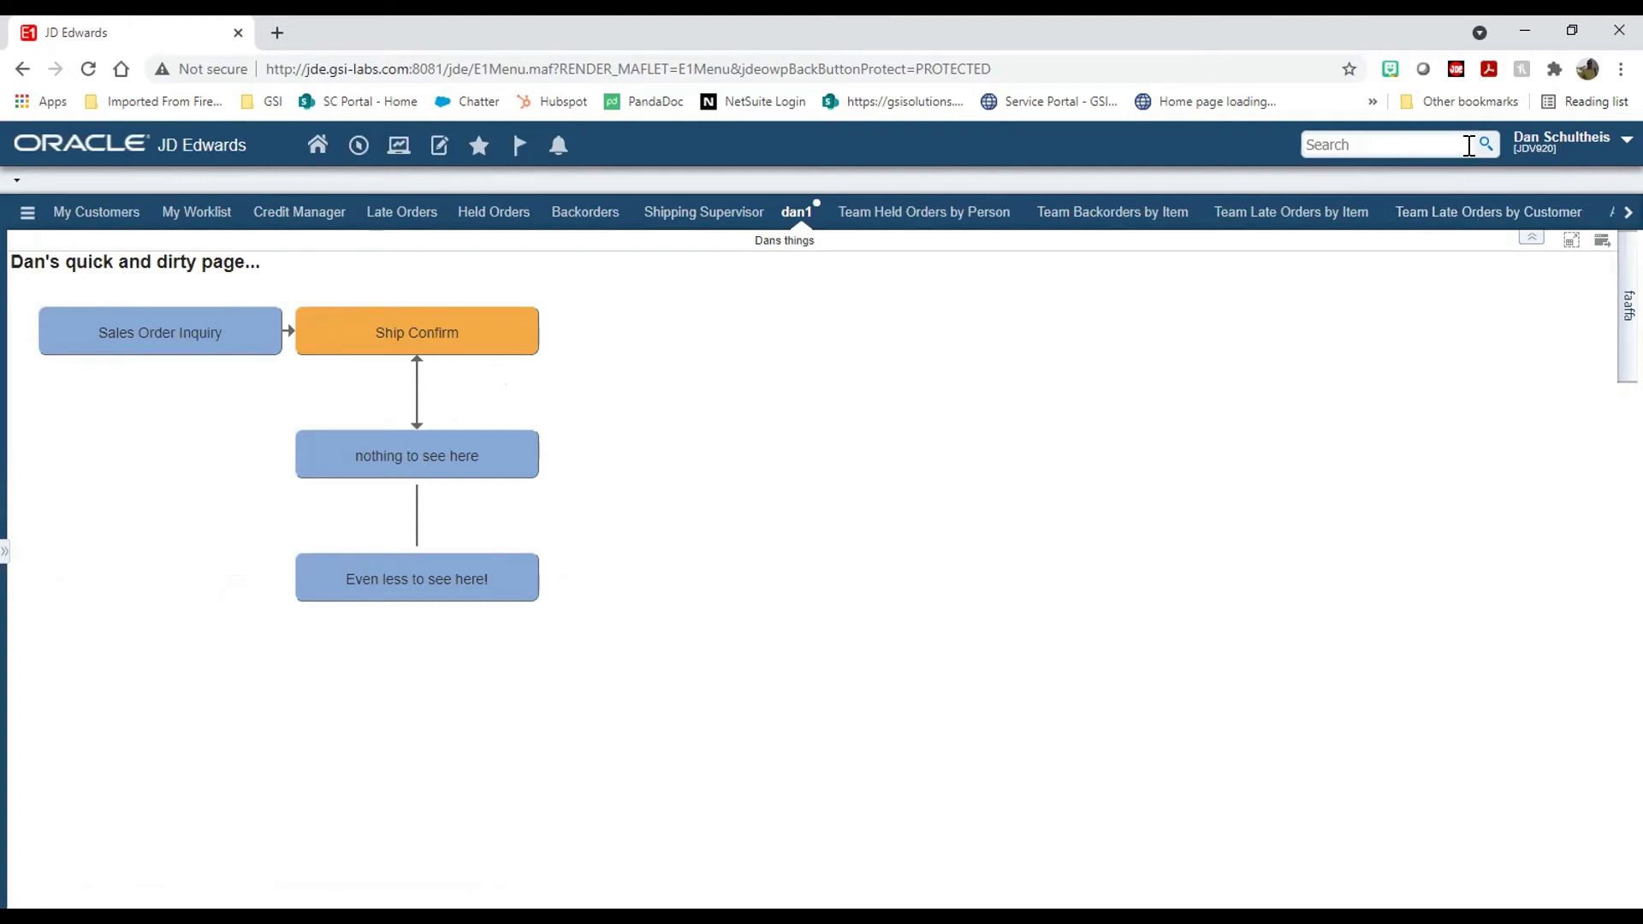
# Step: Reopen Sales Search in Search Group Manager and view its Action tab
pyautogui.click(1566, 140)
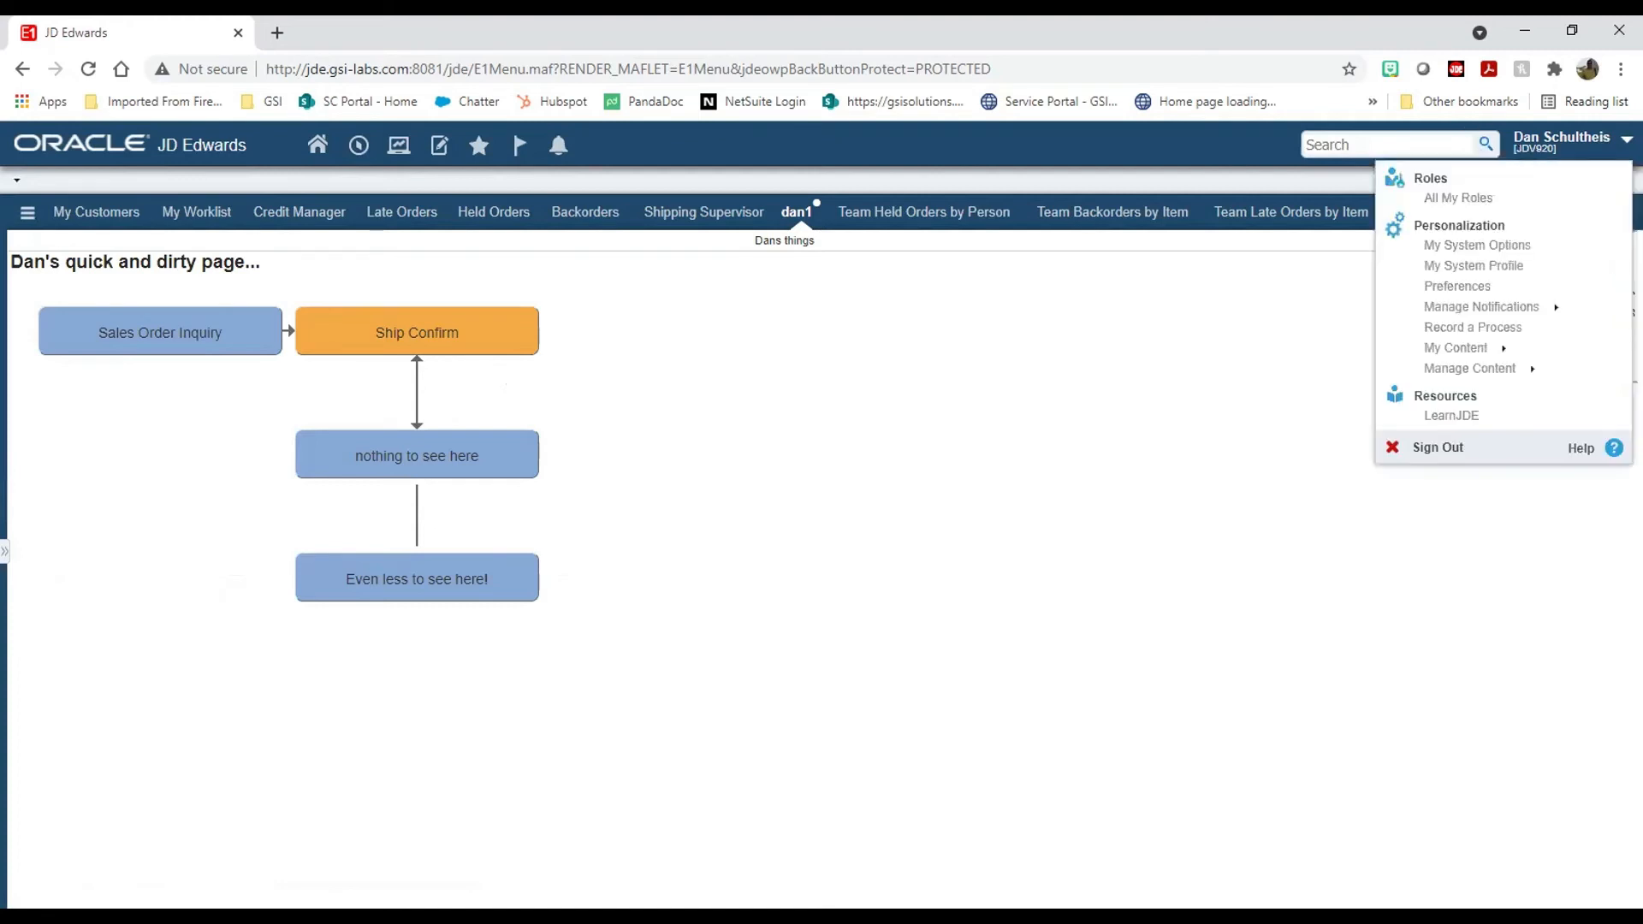
pyautogui.click(1469, 368)
pyautogui.click(1497, 428)
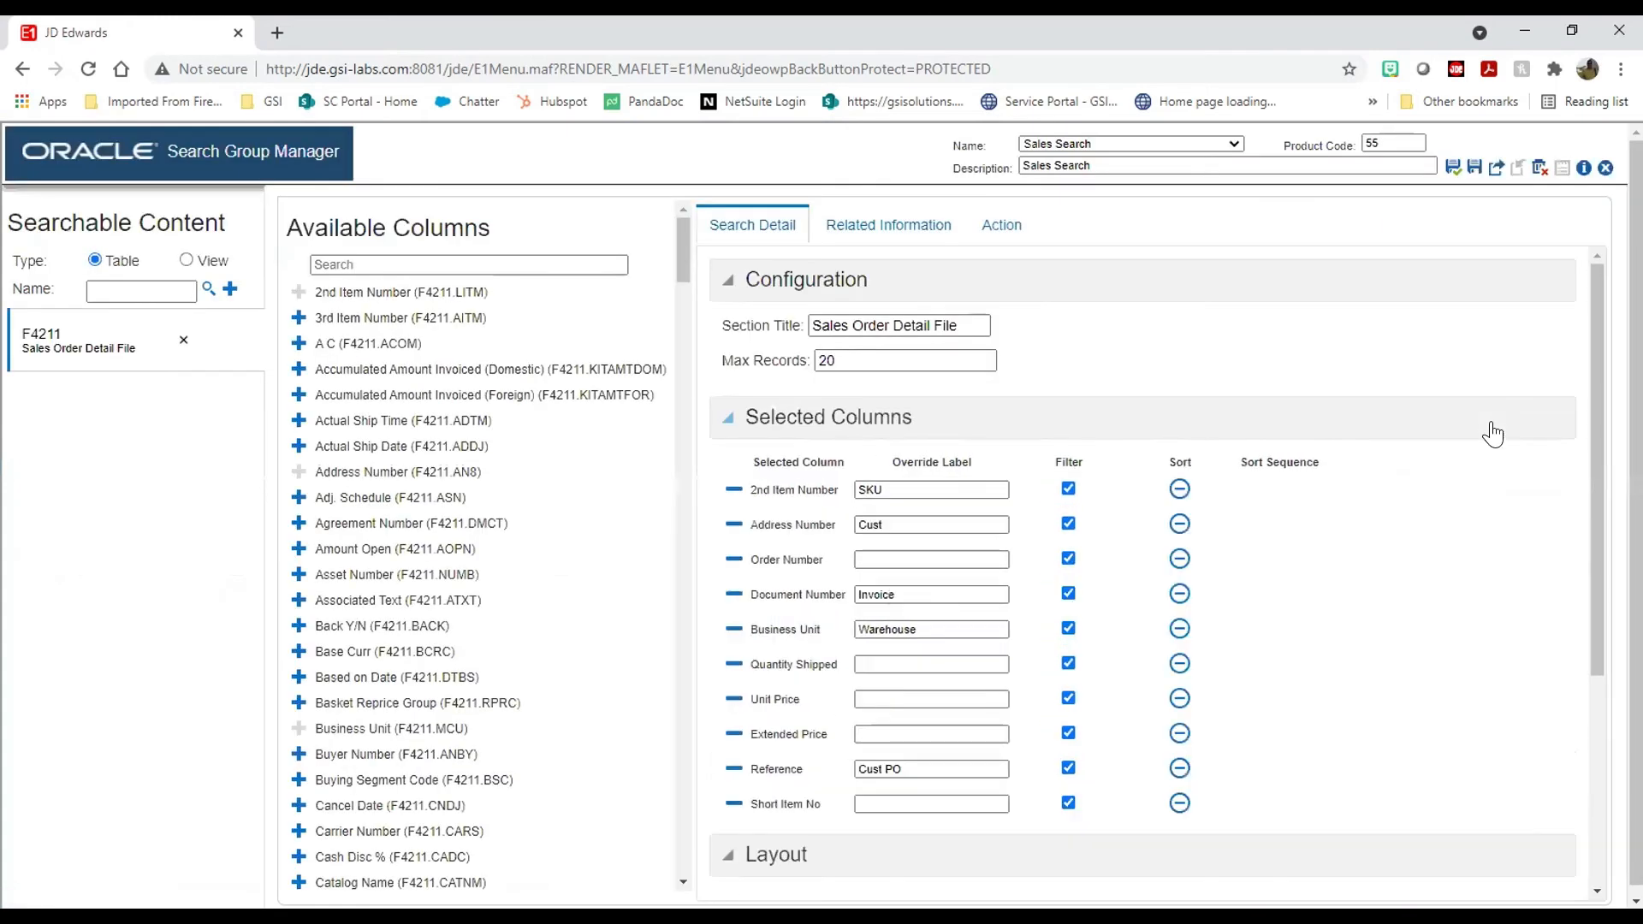
pyautogui.click(996, 227)
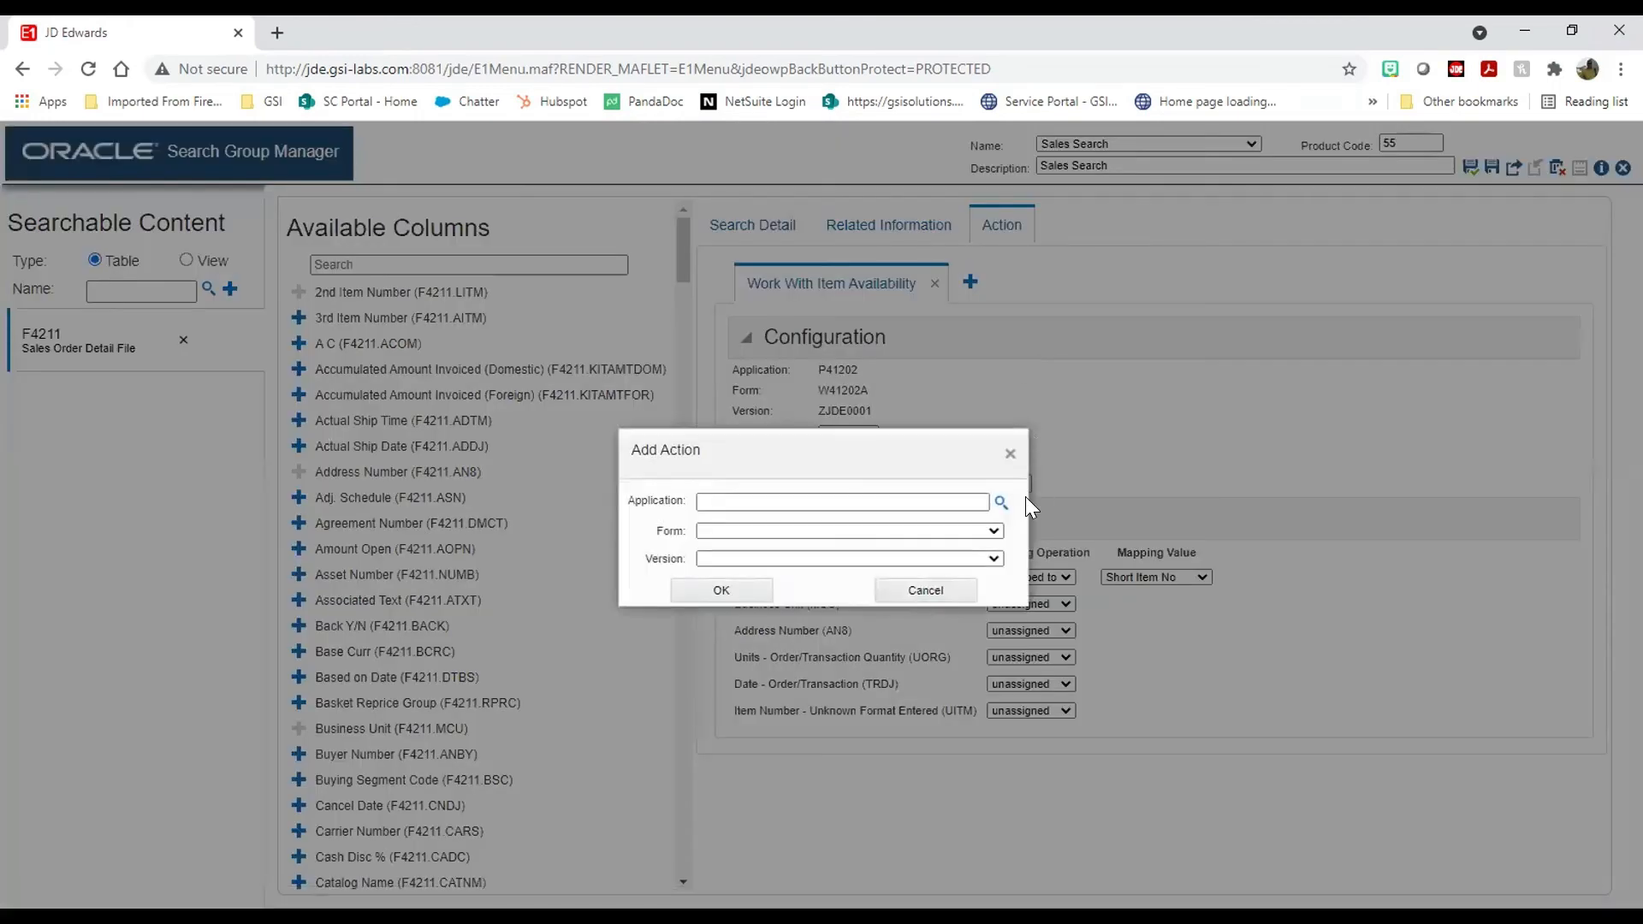
# Step: Start a new row action, correct the mistyped application to P4311, and browse its forms and versions
pyautogui.click(975, 498)
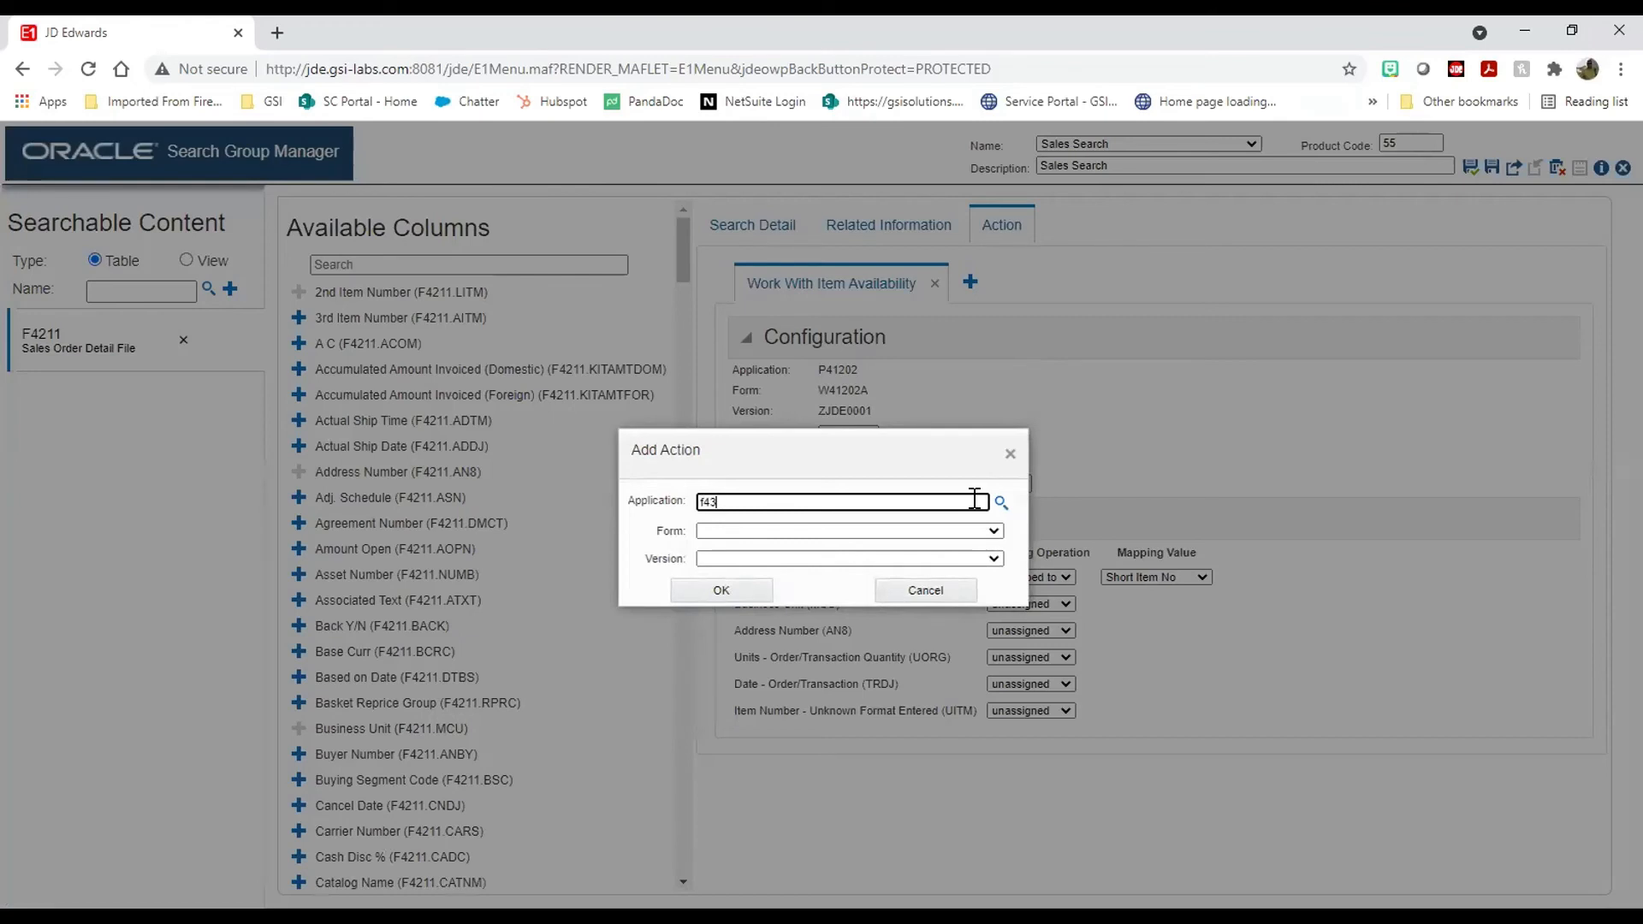
pyautogui.press('Tab')
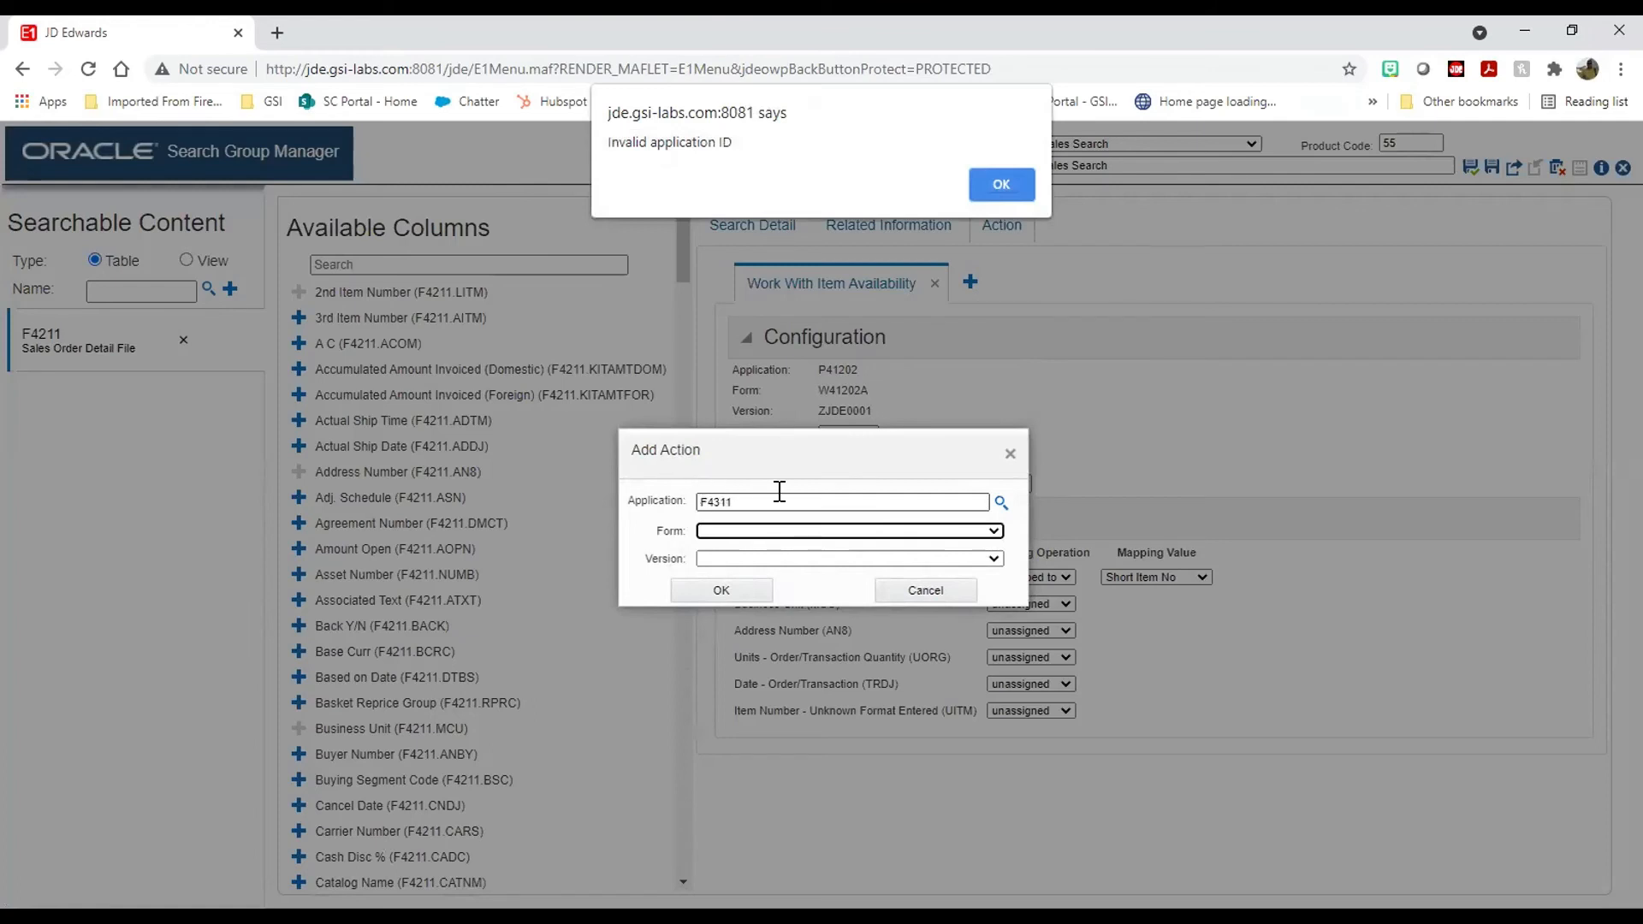
pyautogui.click(1006, 177)
pyautogui.click(783, 501)
pyautogui.press('BackSpace')
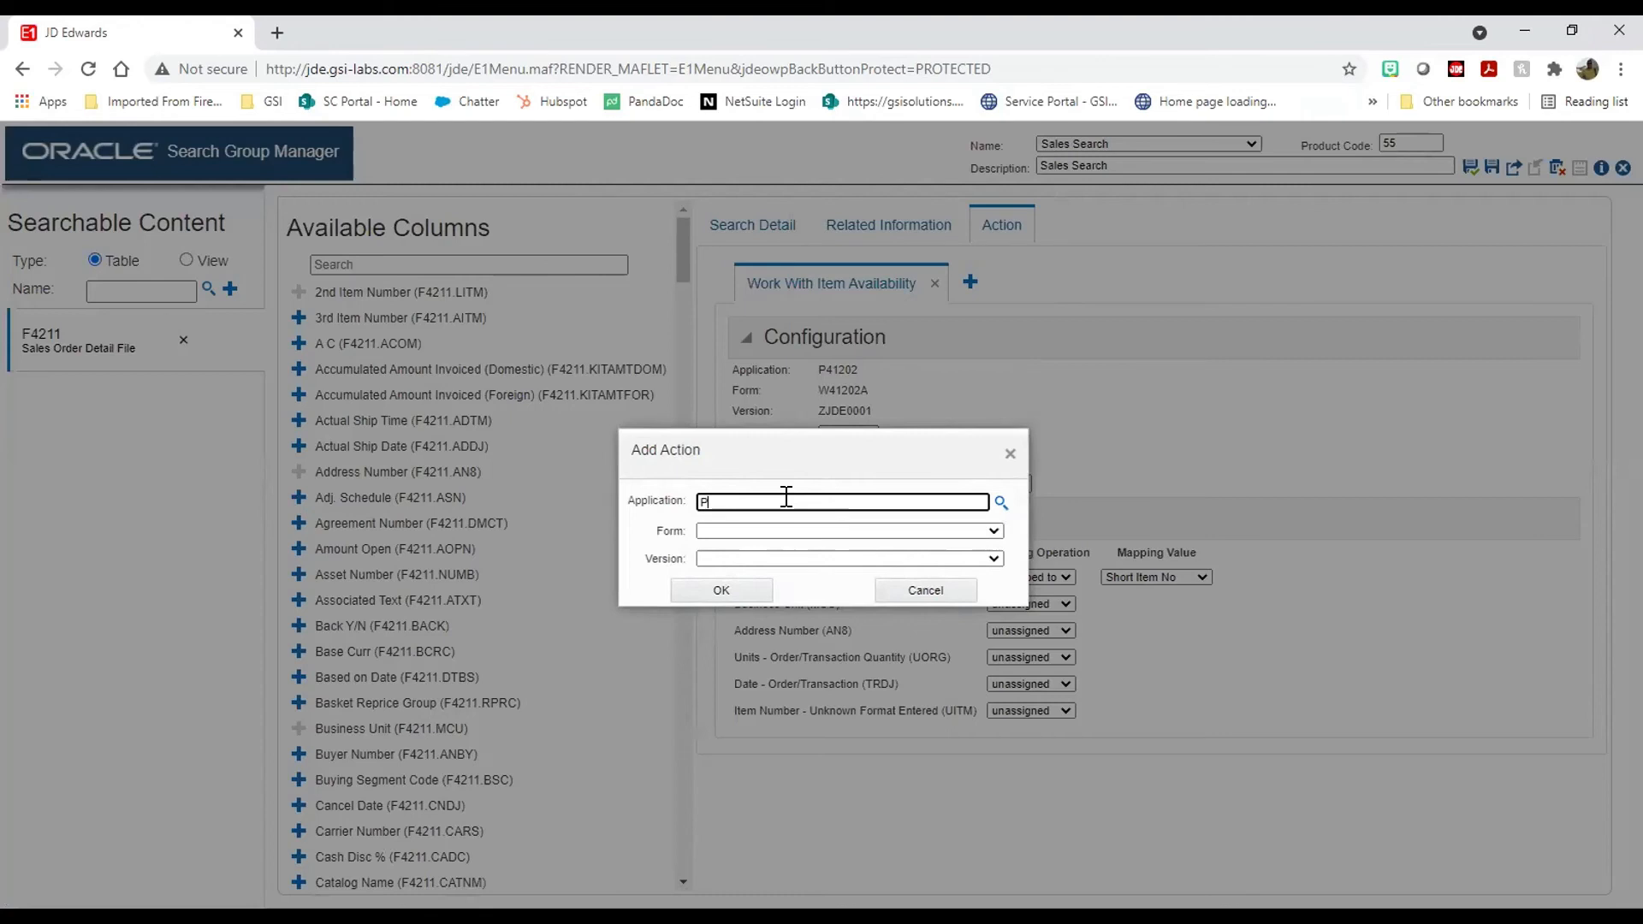
pyautogui.press('Tab')
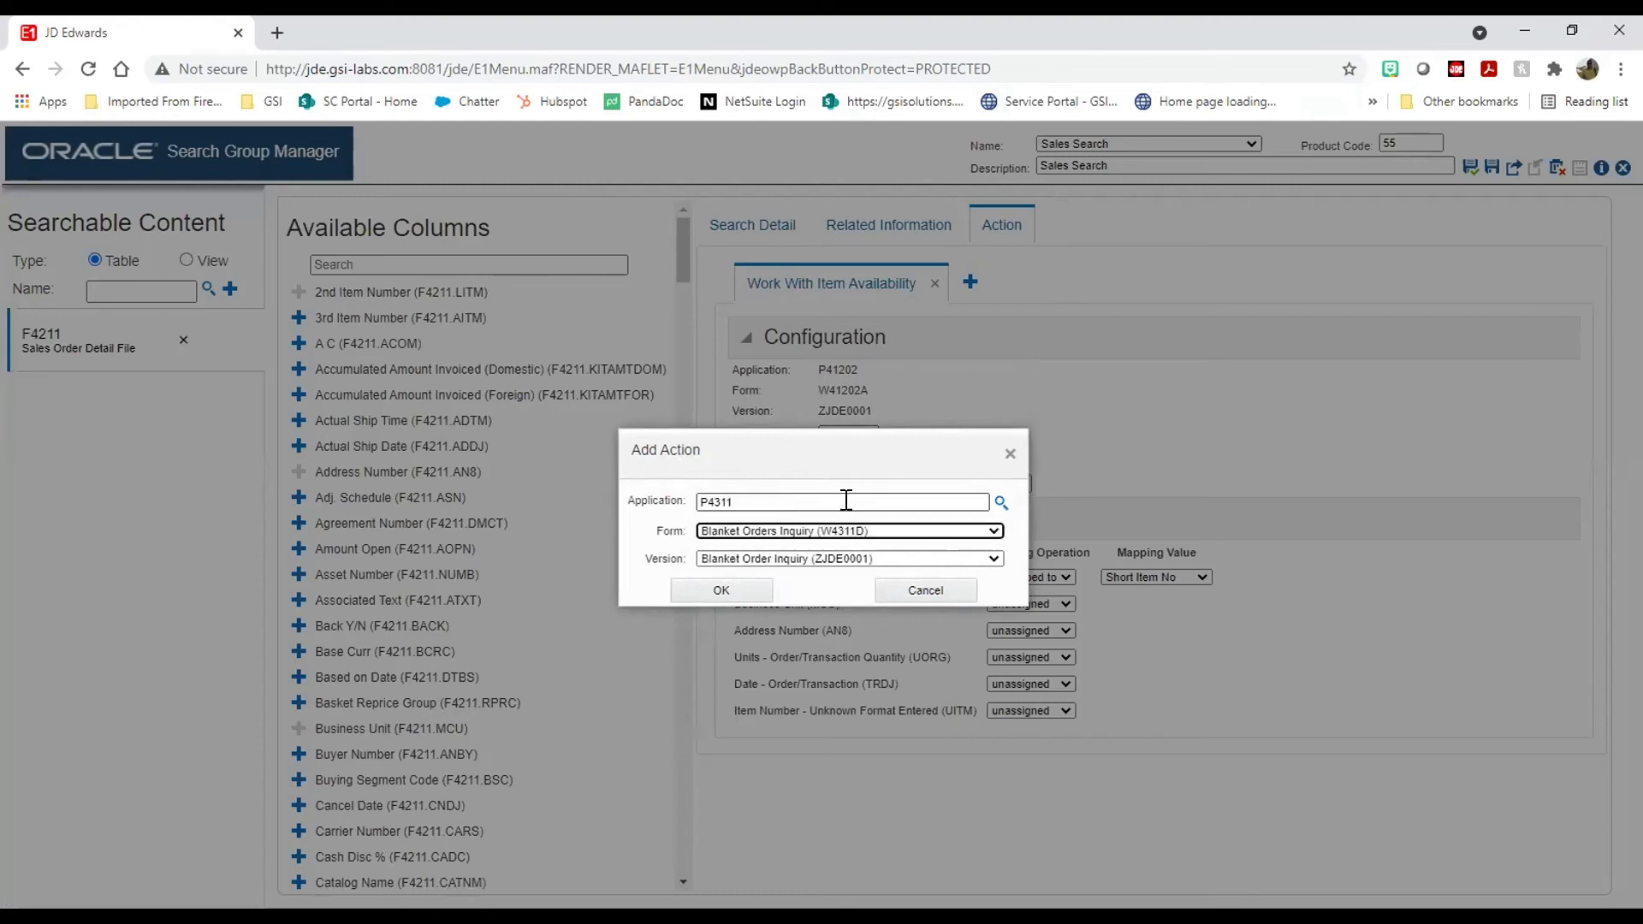
pyautogui.click(858, 529)
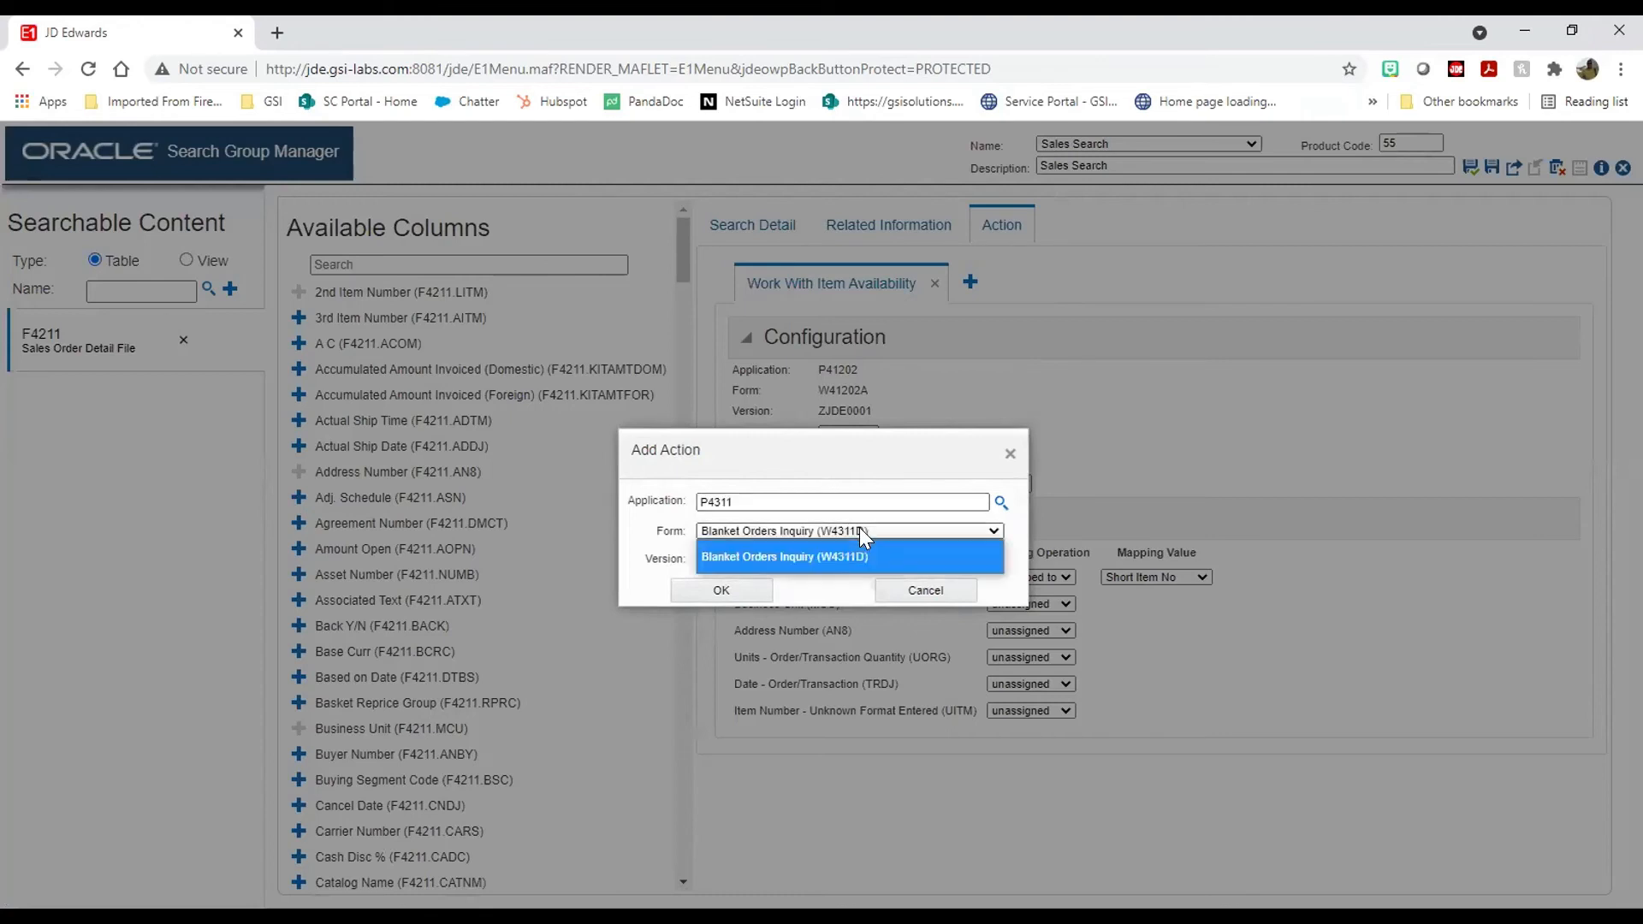
pyautogui.click(859, 528)
pyautogui.click(991, 530)
pyautogui.click(991, 531)
pyautogui.click(980, 556)
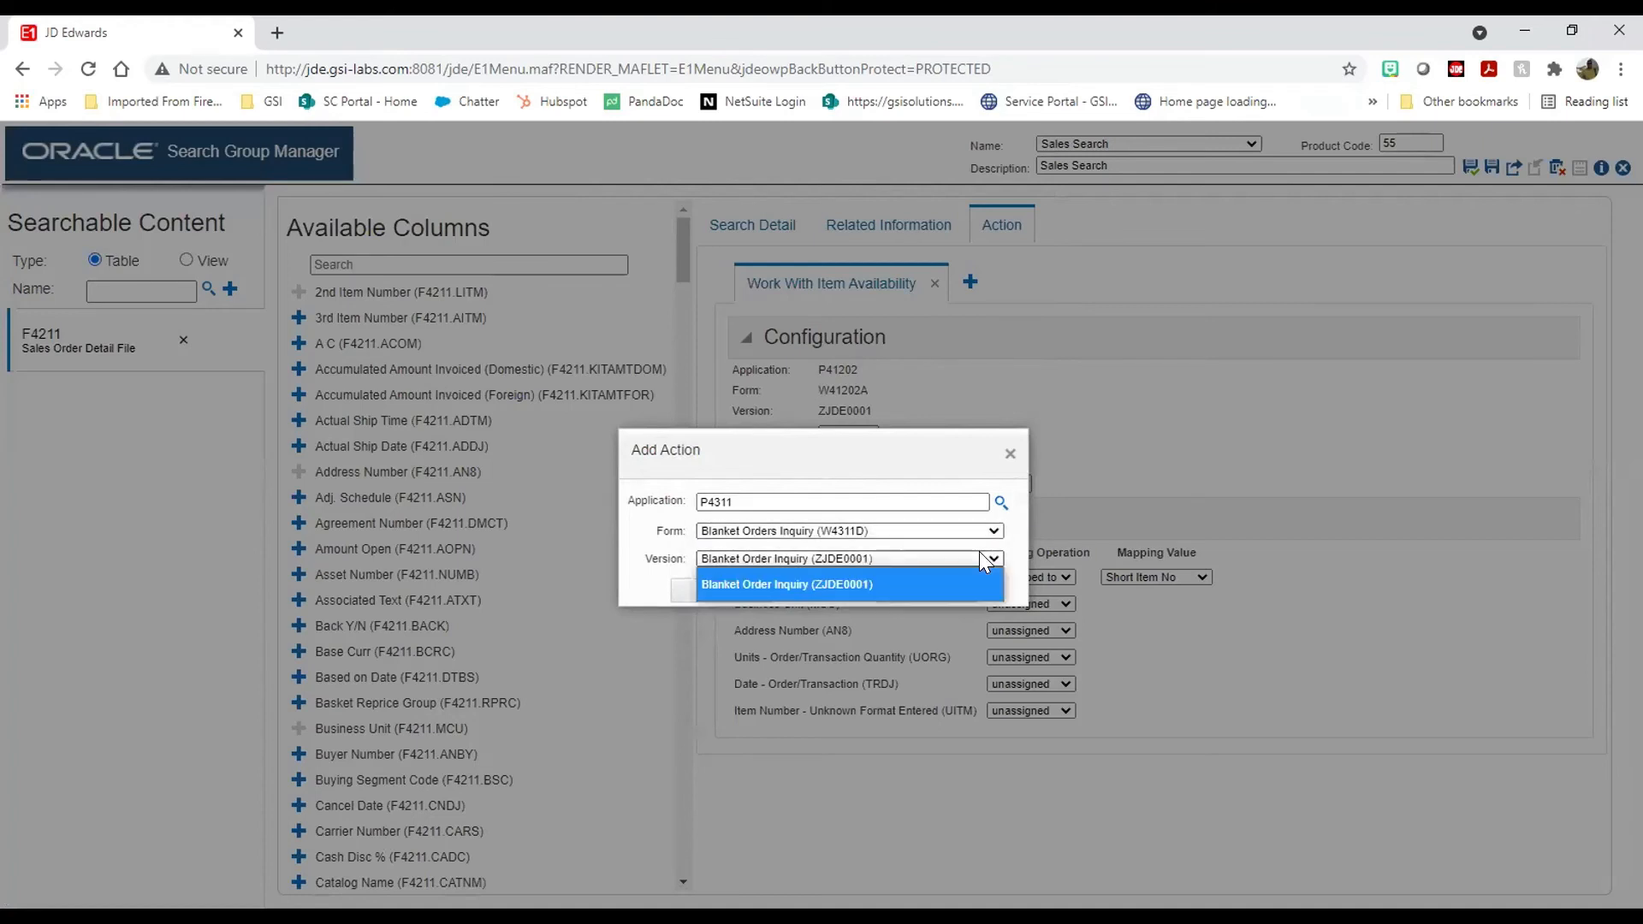
pyautogui.click(929, 561)
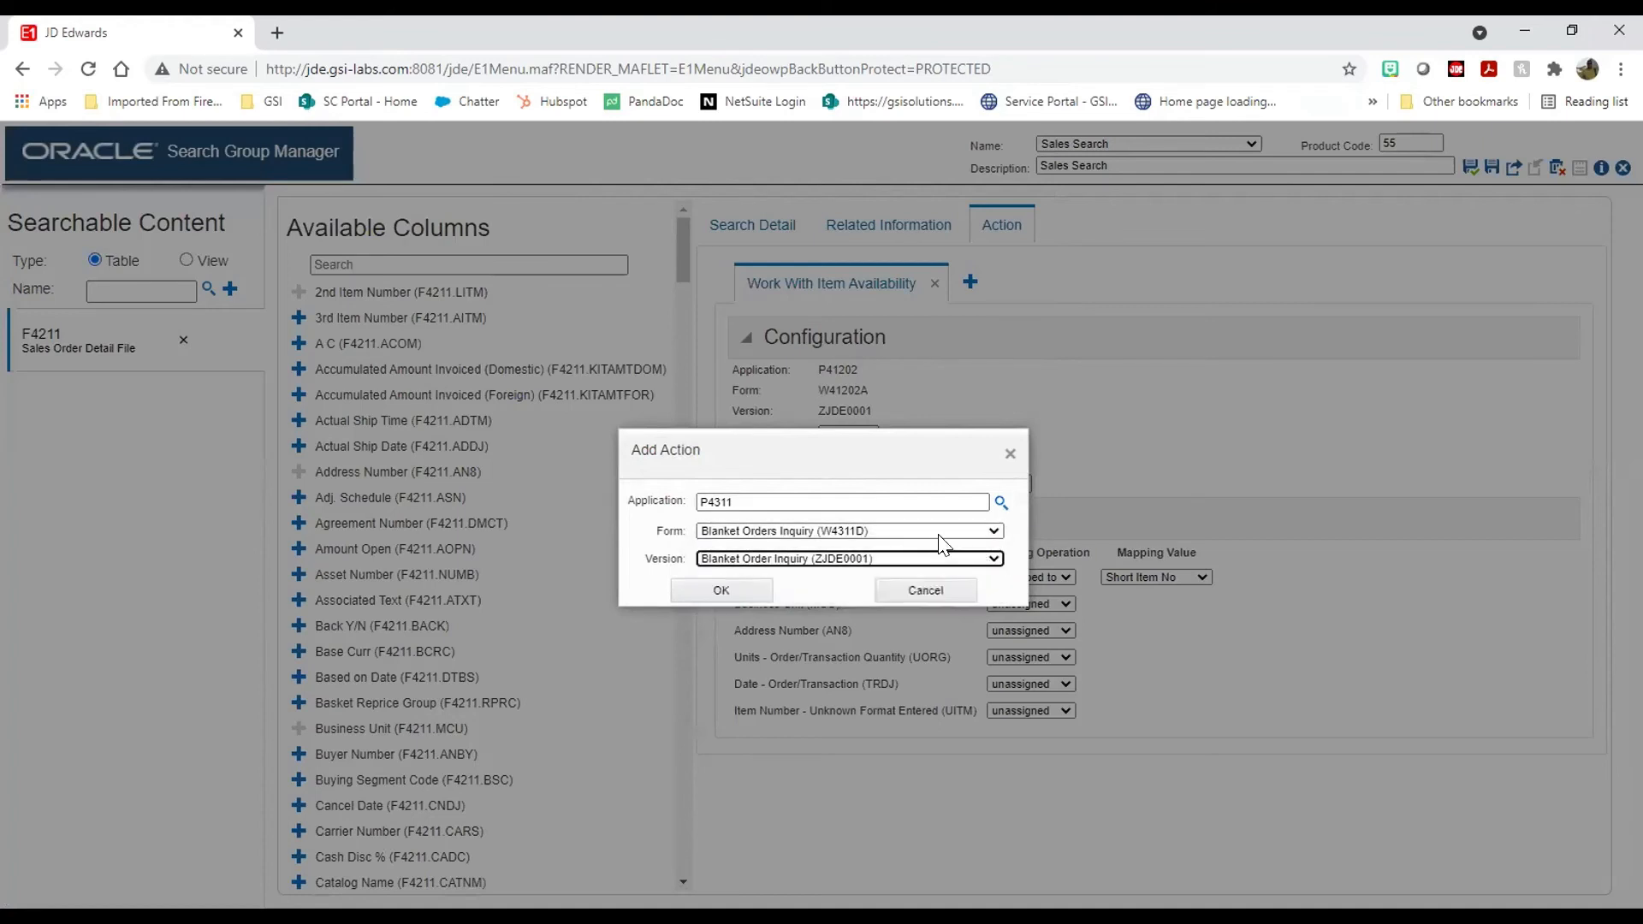
# Step: Switch to P4310, choose form W4310G with version ZJDE0001 (Order Entry - Inventory), and add it
pyautogui.click(808, 496)
pyautogui.press('BackSpace')
pyautogui.write('0')
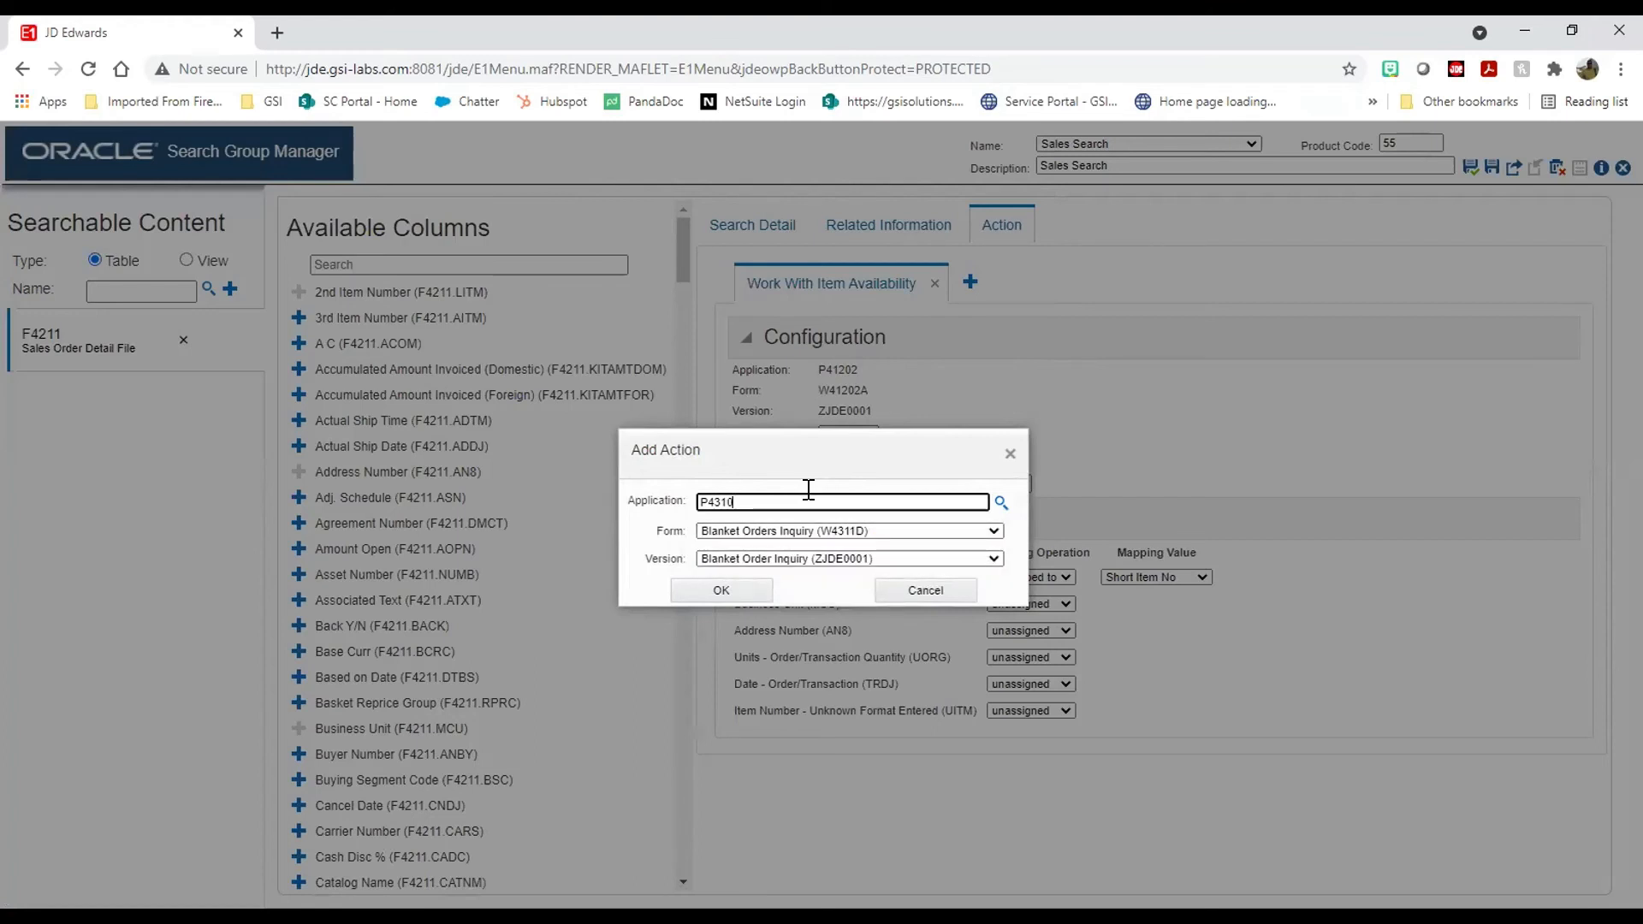
pyautogui.click(782, 534)
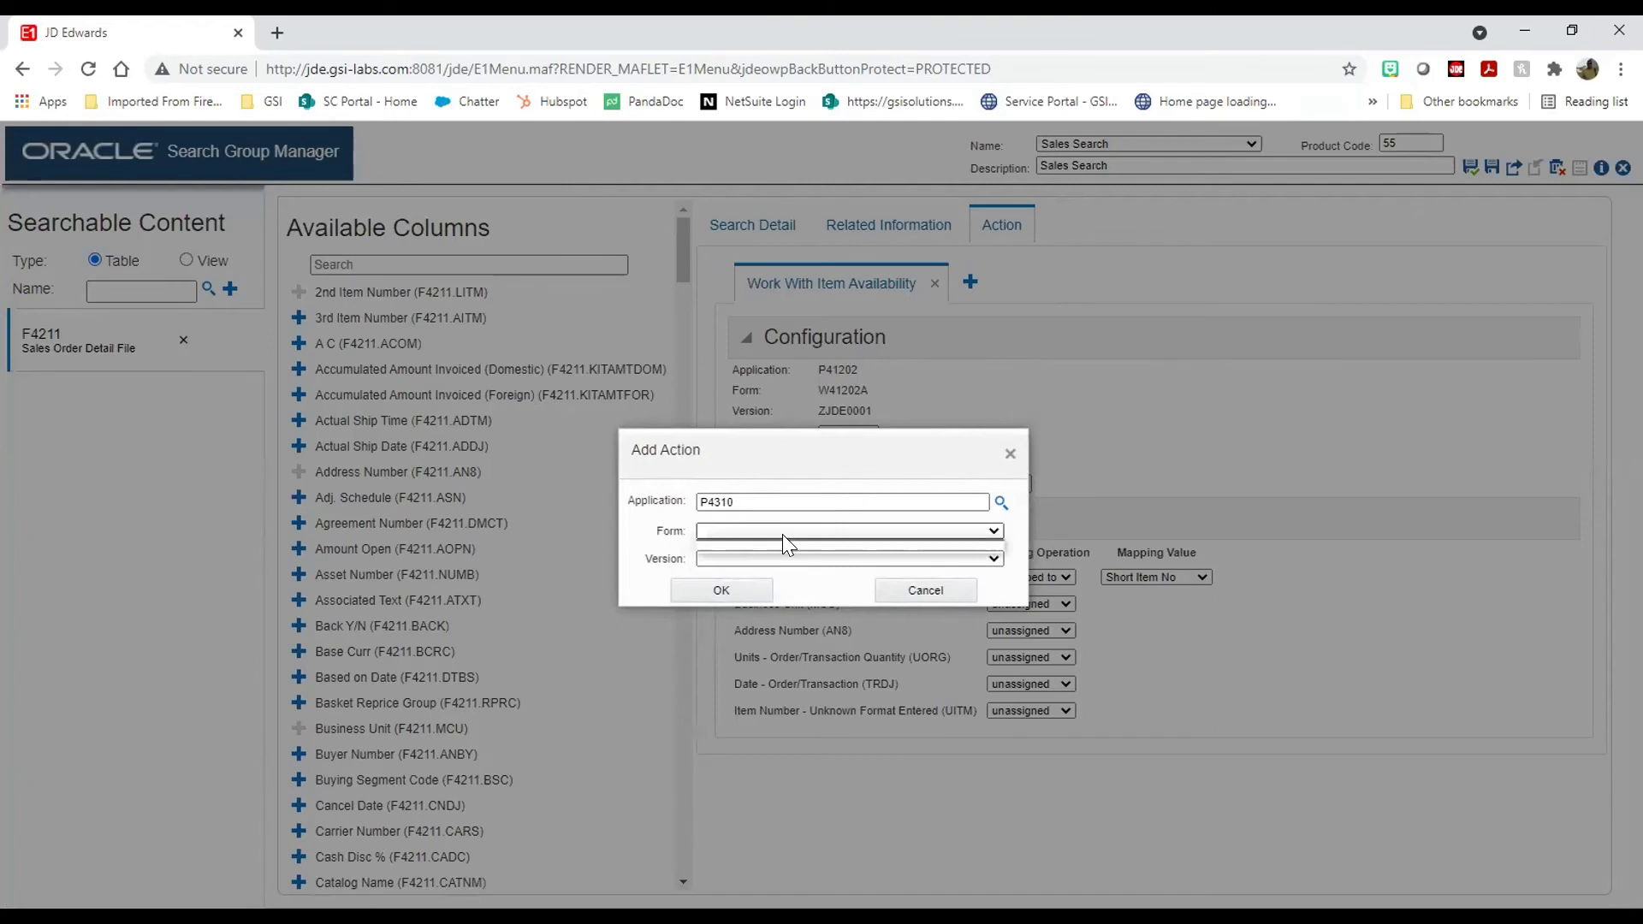
pyautogui.click(990, 529)
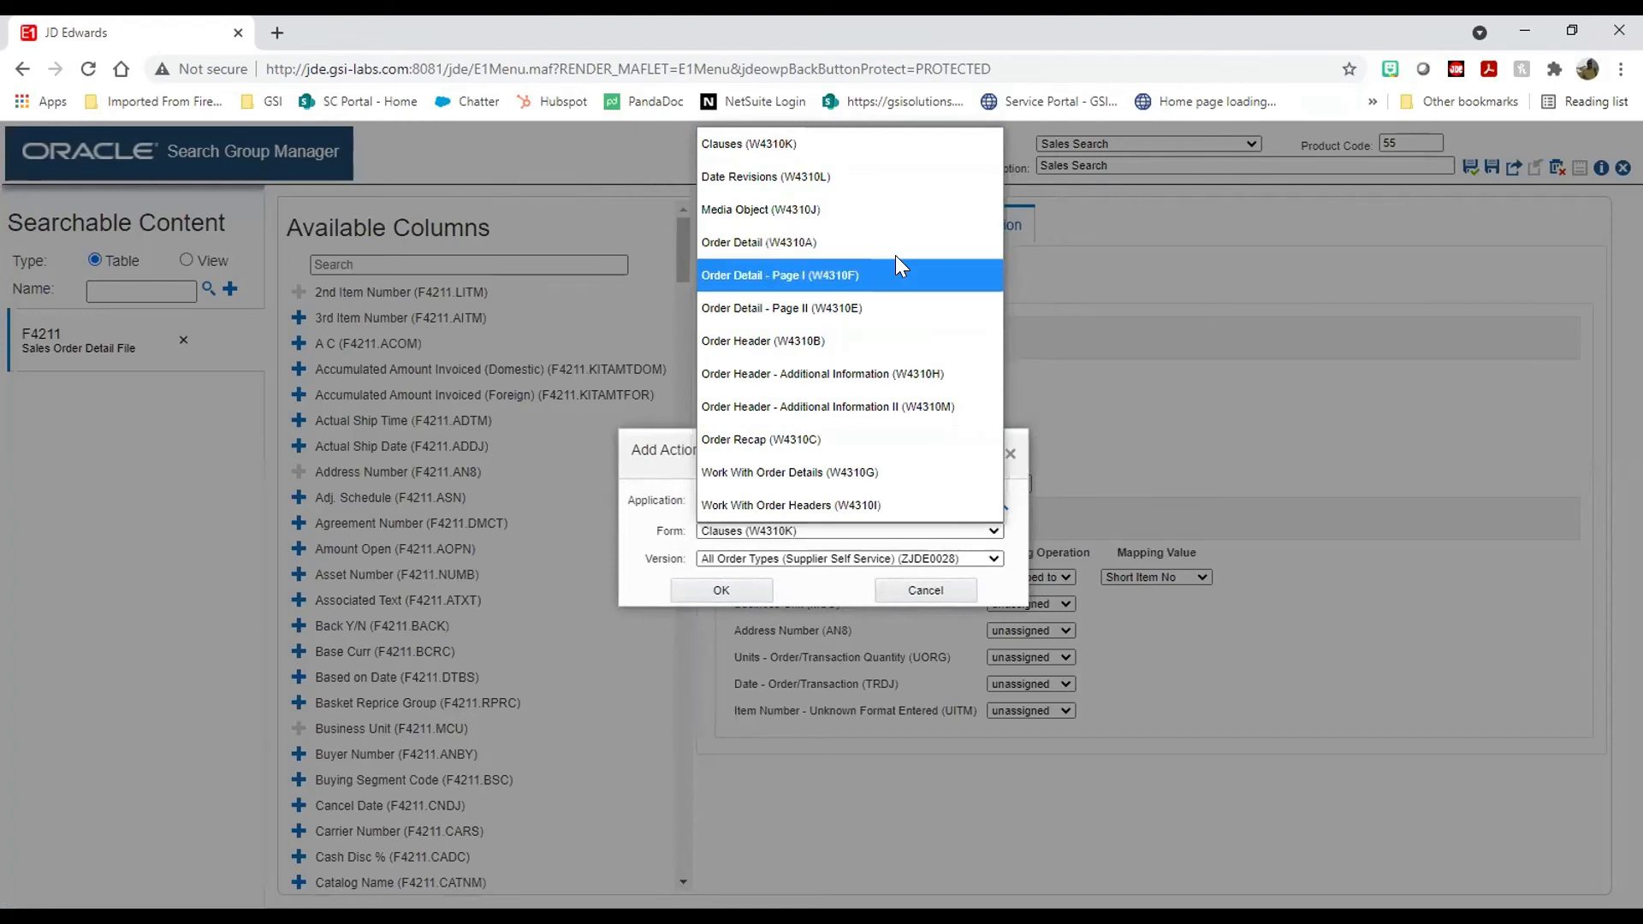
pyautogui.click(808, 480)
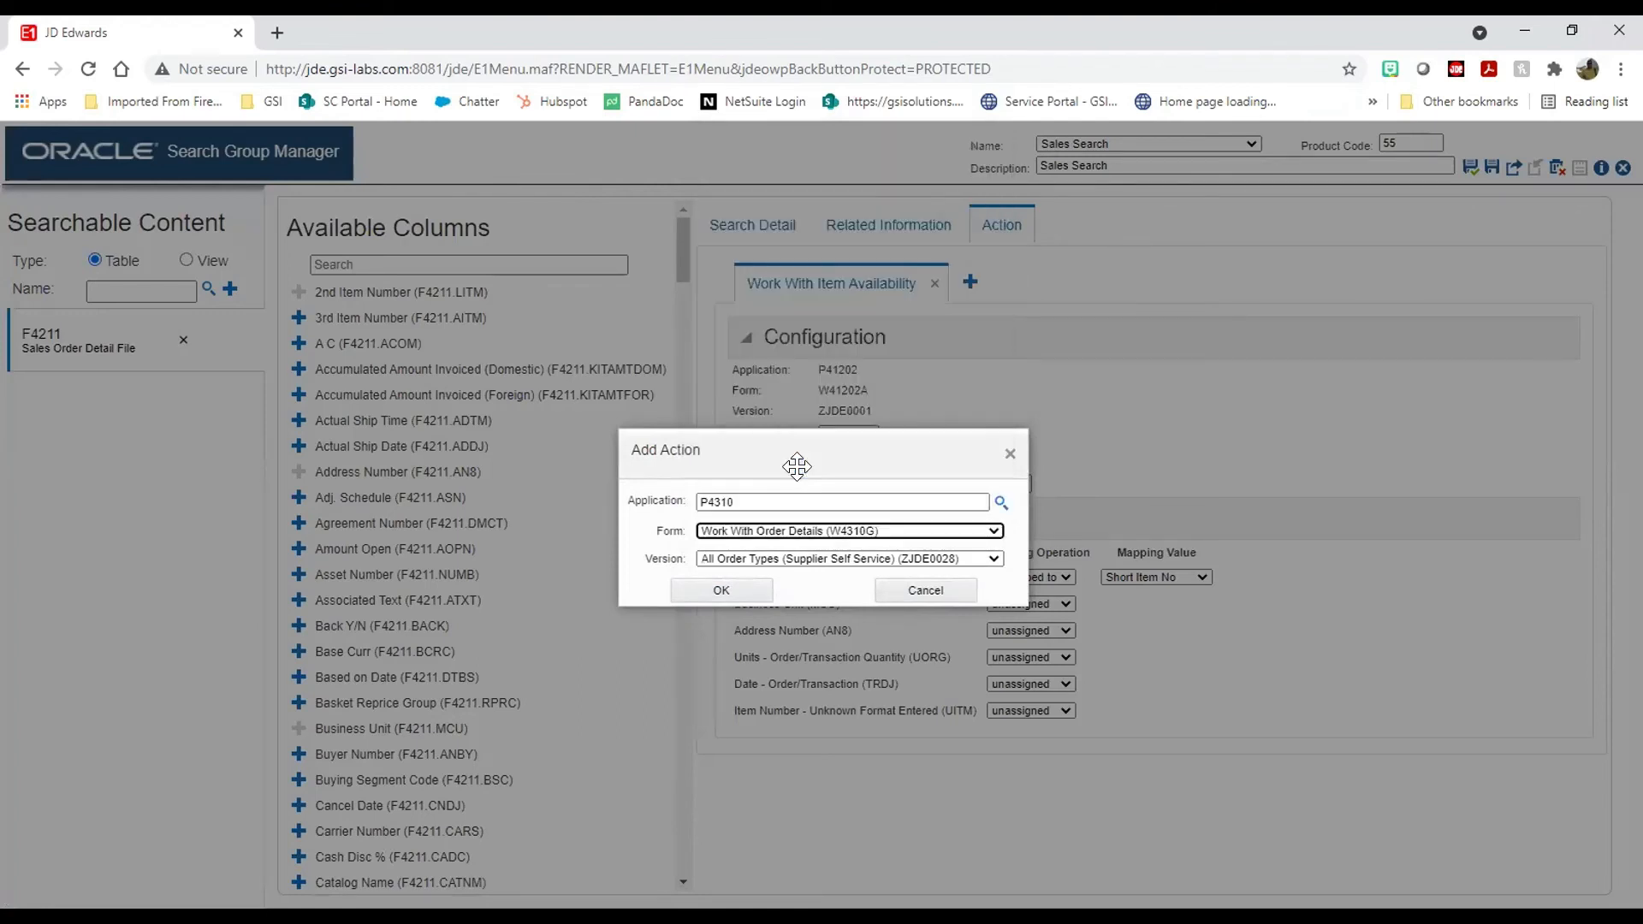
pyautogui.click(903, 561)
pyautogui.scroll(-1, 909, 343)
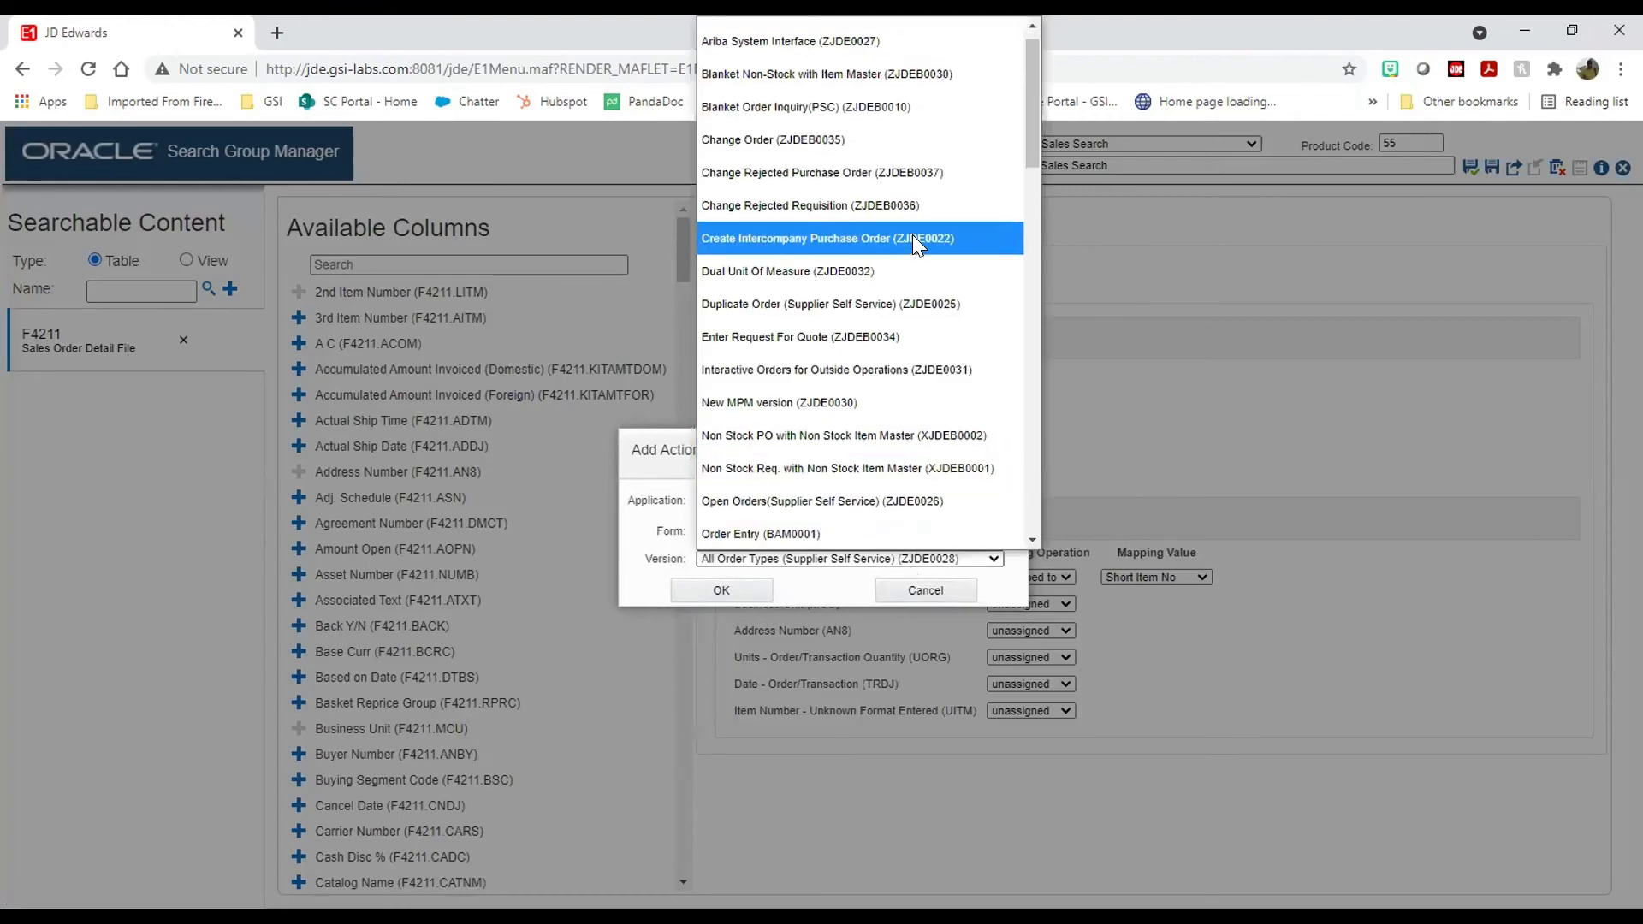
pyautogui.scroll(1, 912, 234)
pyautogui.scroll(-6, 914, 342)
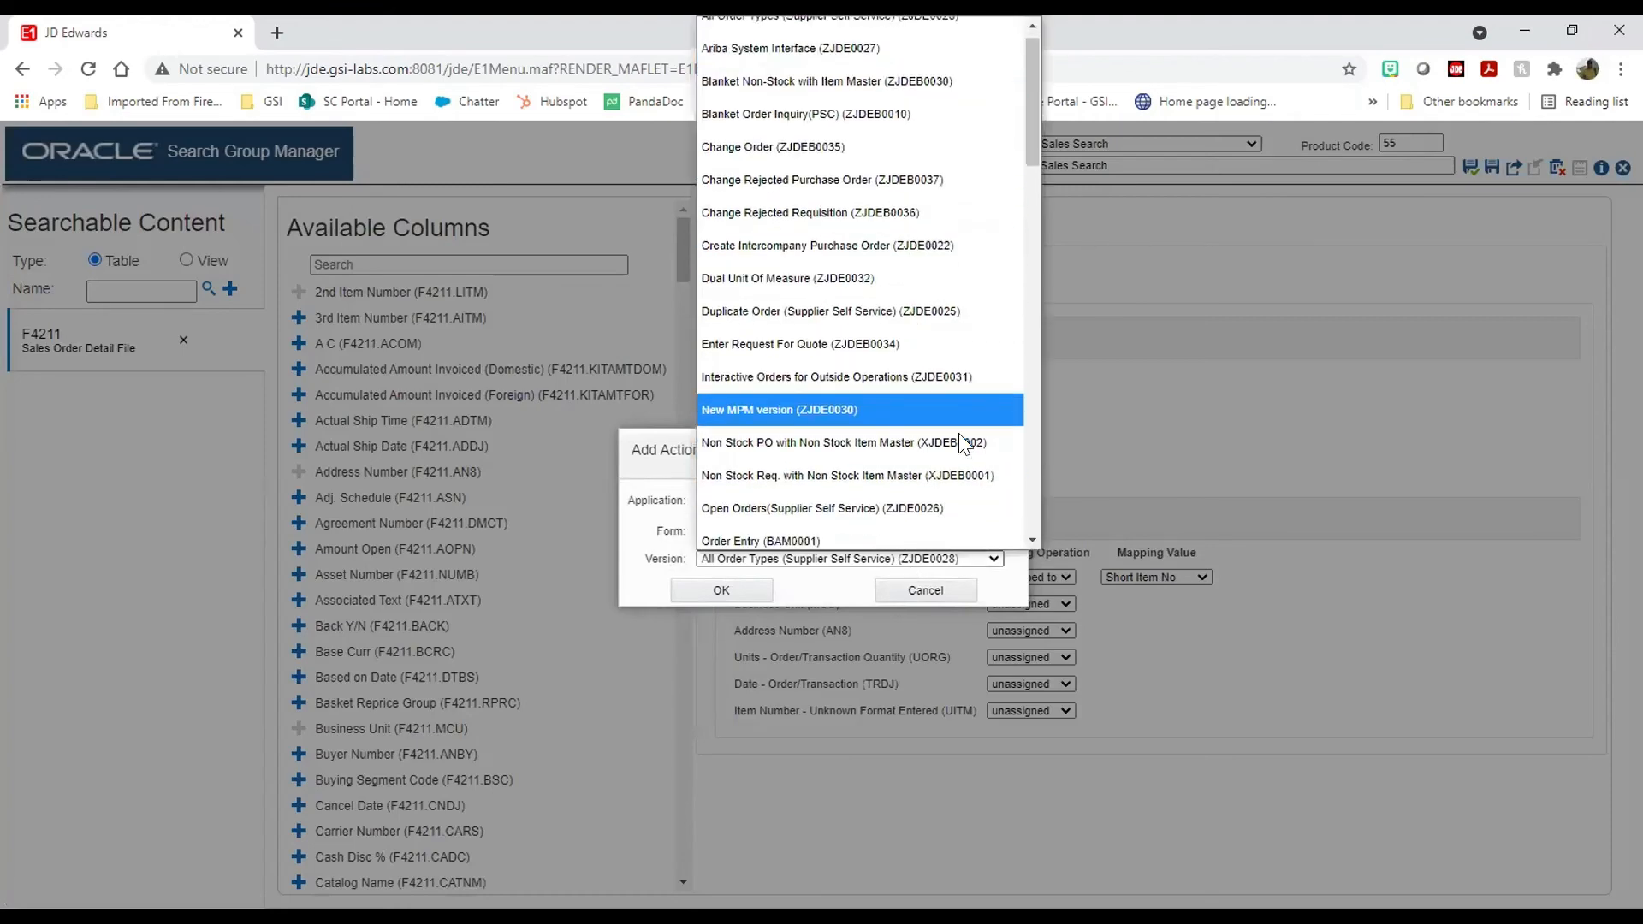
pyautogui.scroll(-1, 931, 528)
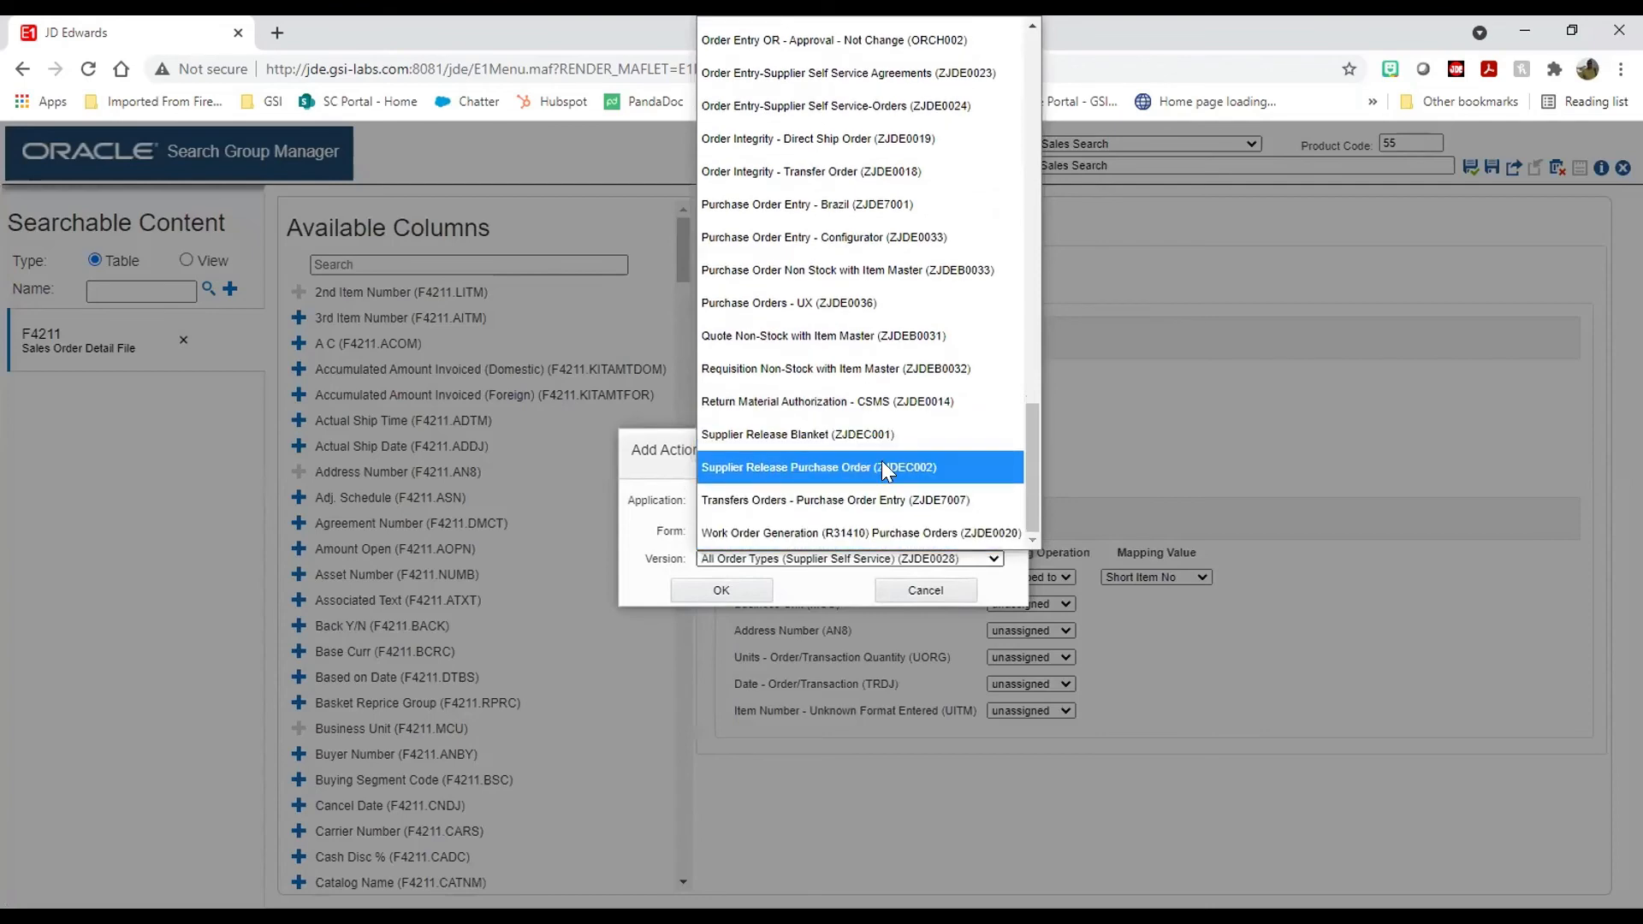
pyautogui.scroll(5, 881, 460)
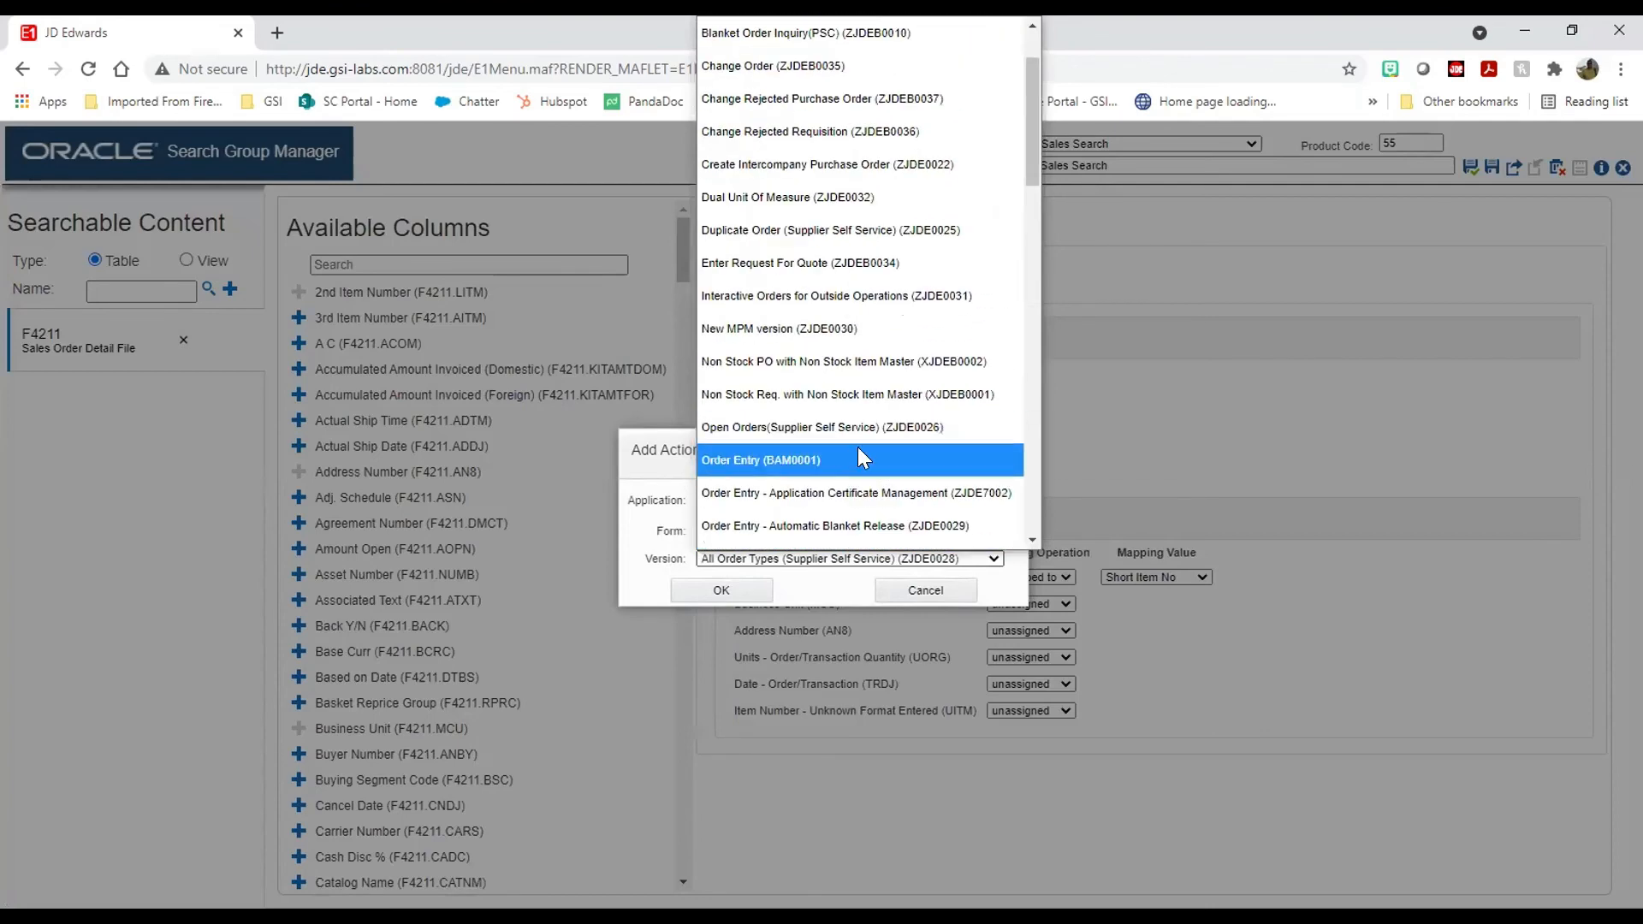
pyautogui.scroll(-5, 864, 462)
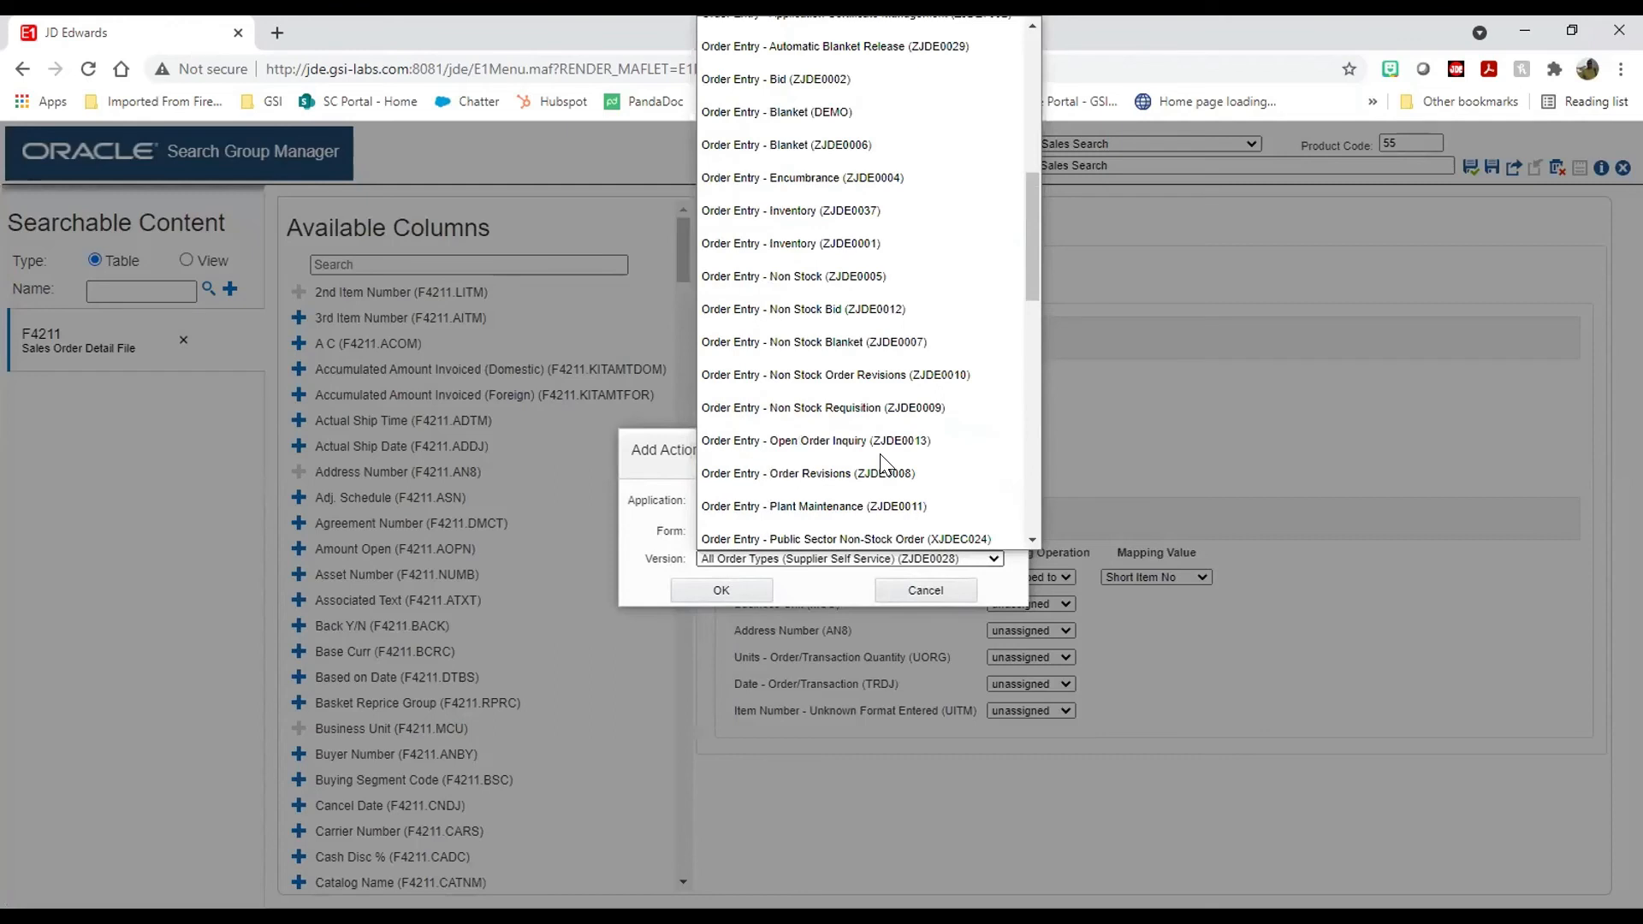
pyautogui.click(838, 242)
pyautogui.click(729, 591)
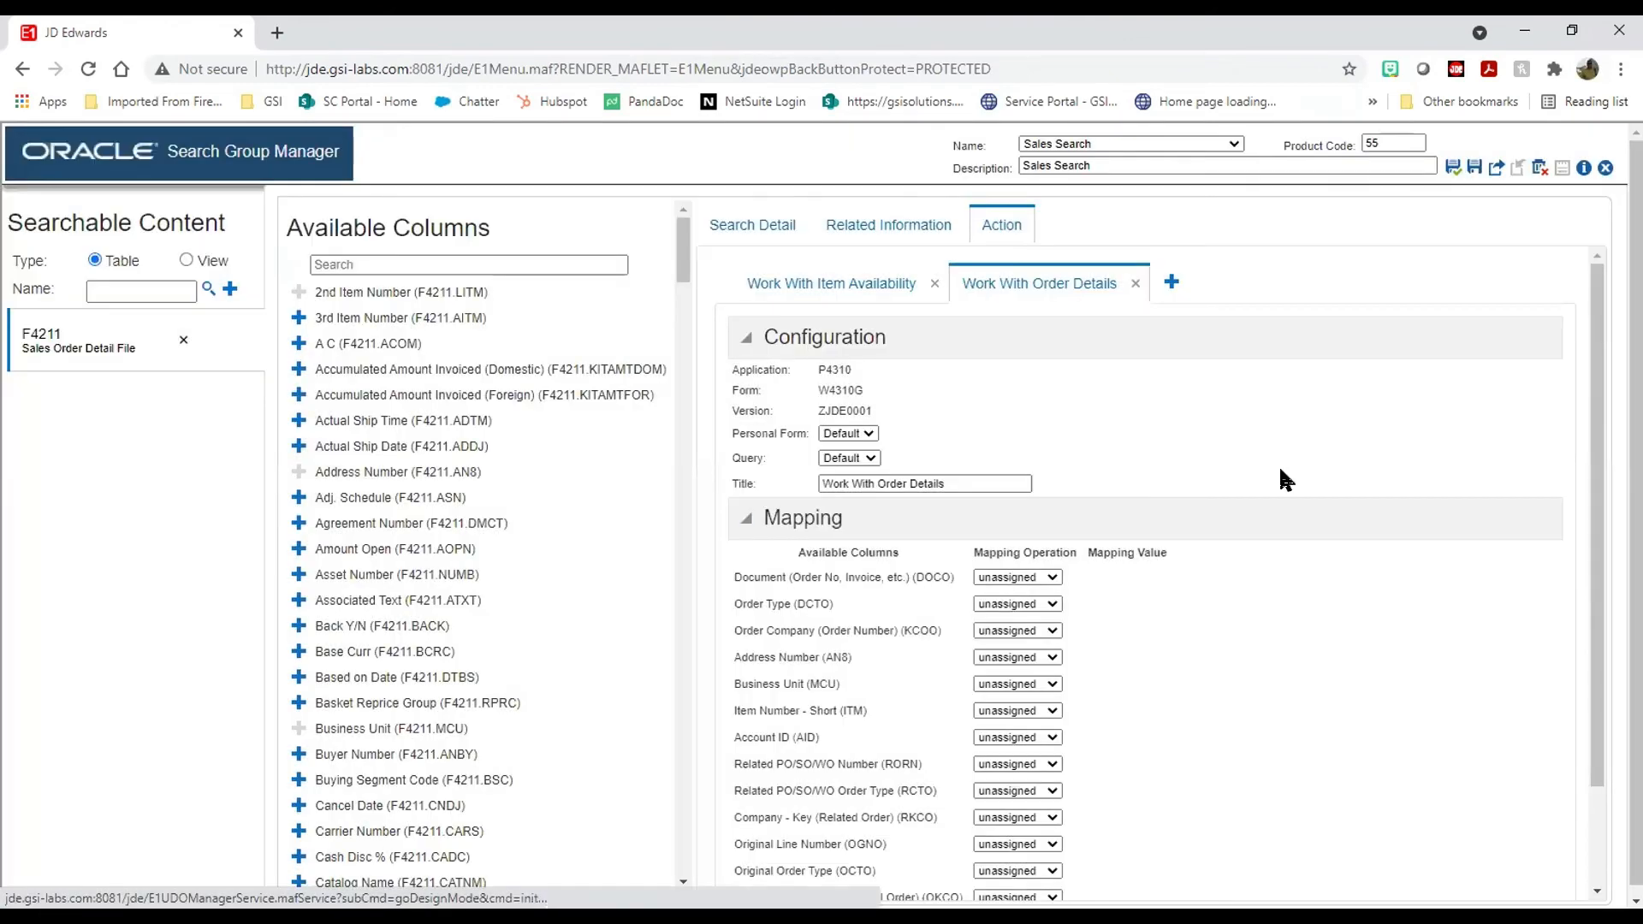
# Step: Keep the default personal form and query for Work With Order Details
pyautogui.click(869, 433)
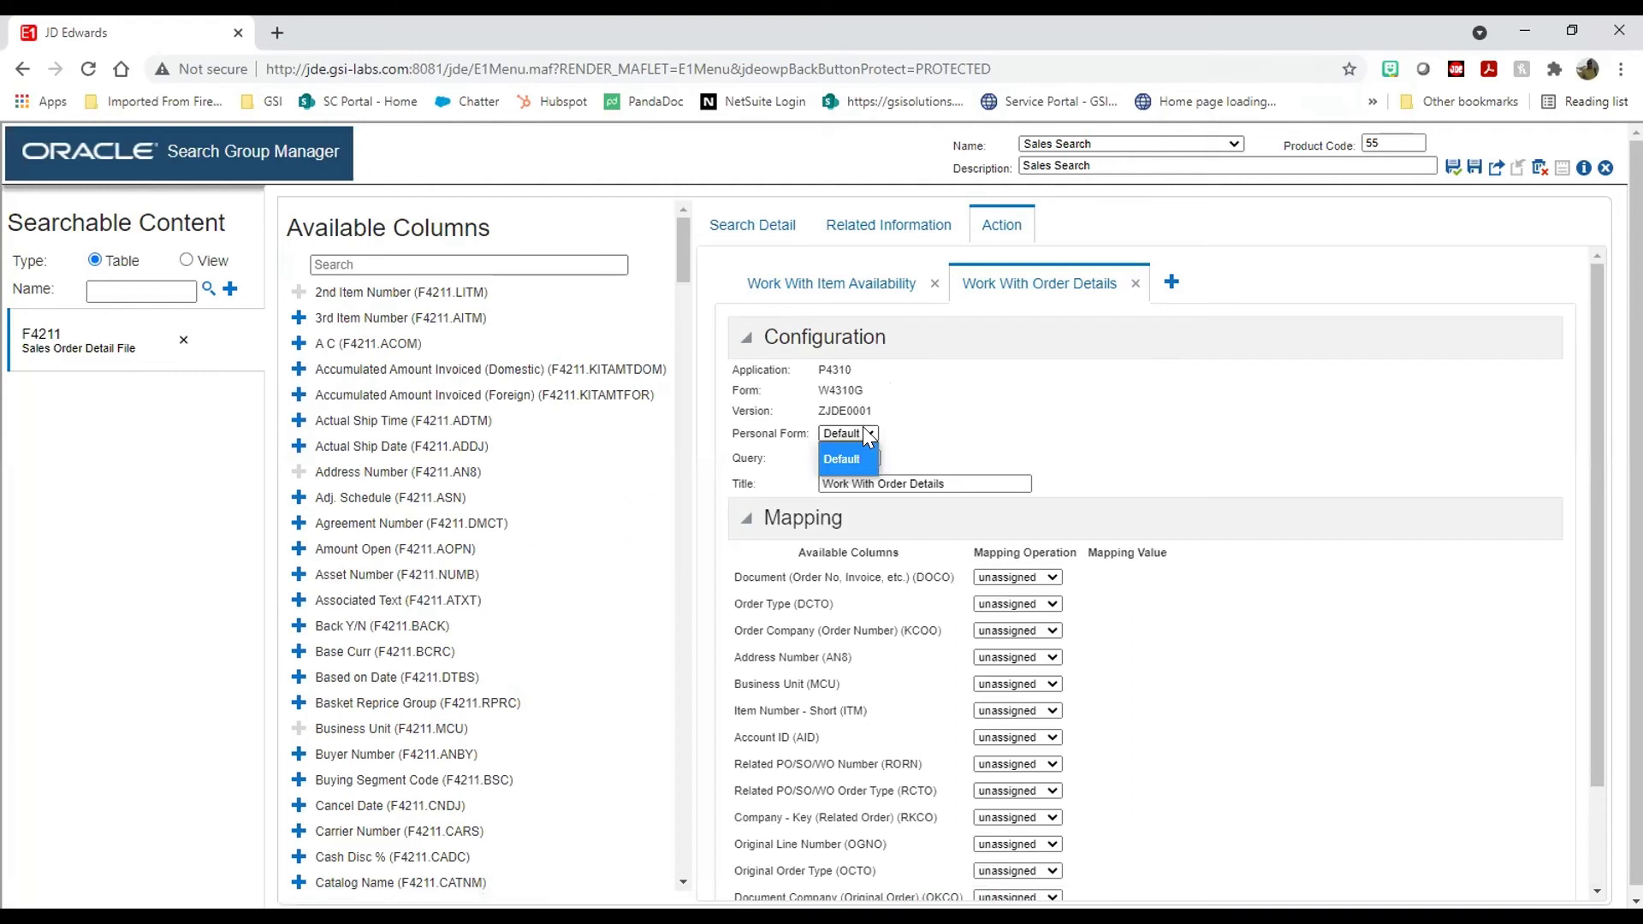
pyautogui.click(869, 438)
pyautogui.click(870, 460)
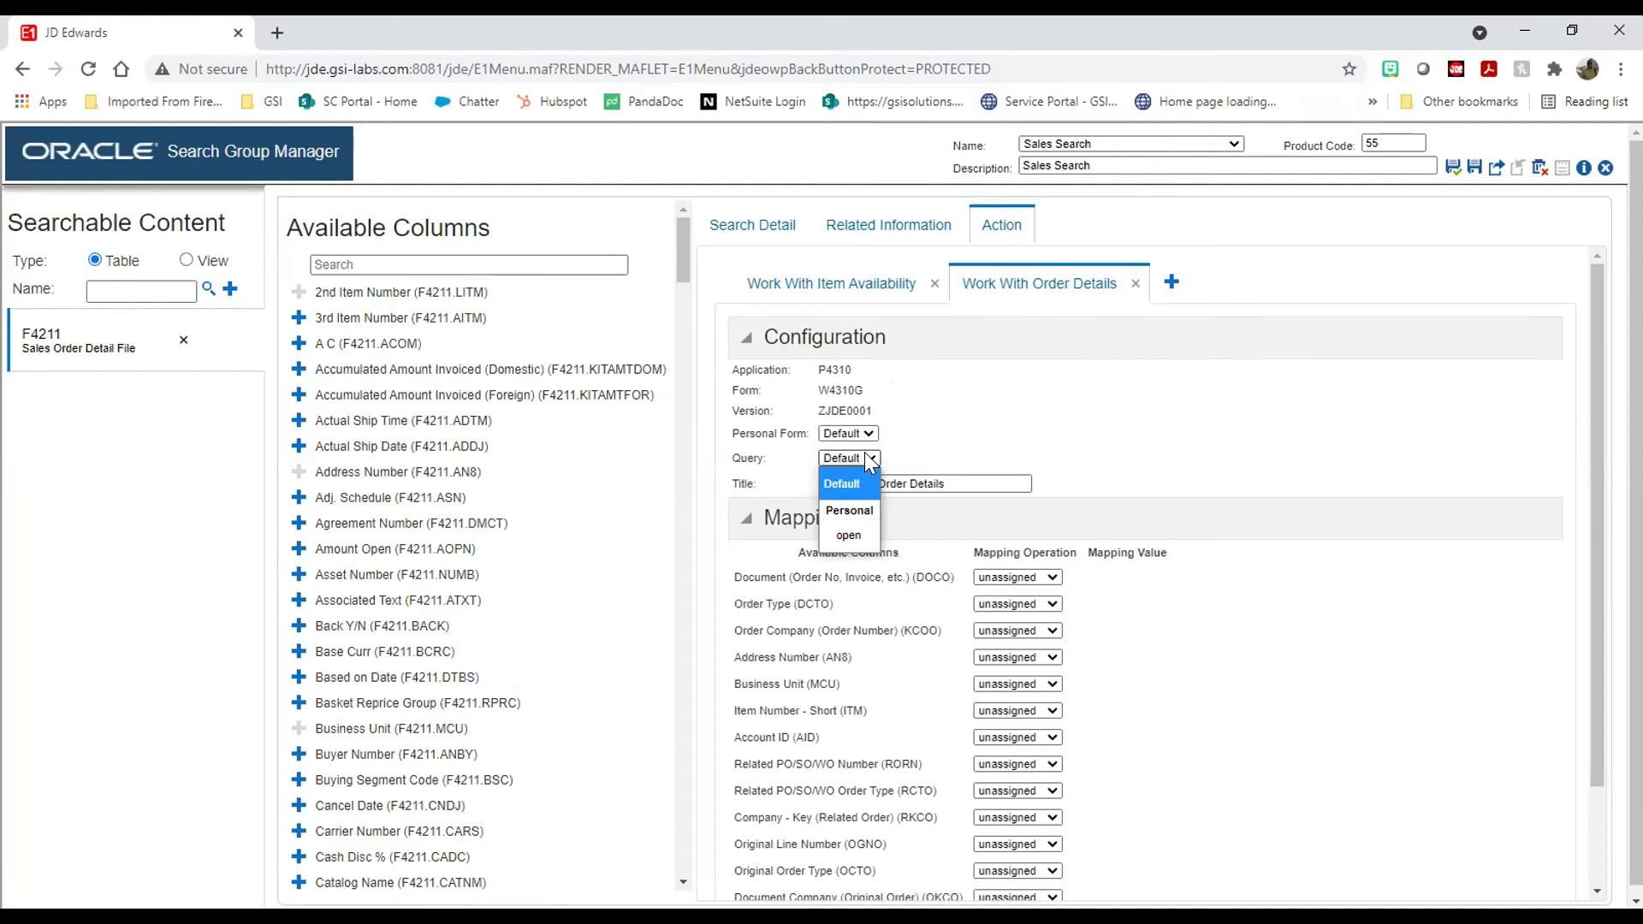
pyautogui.click(870, 459)
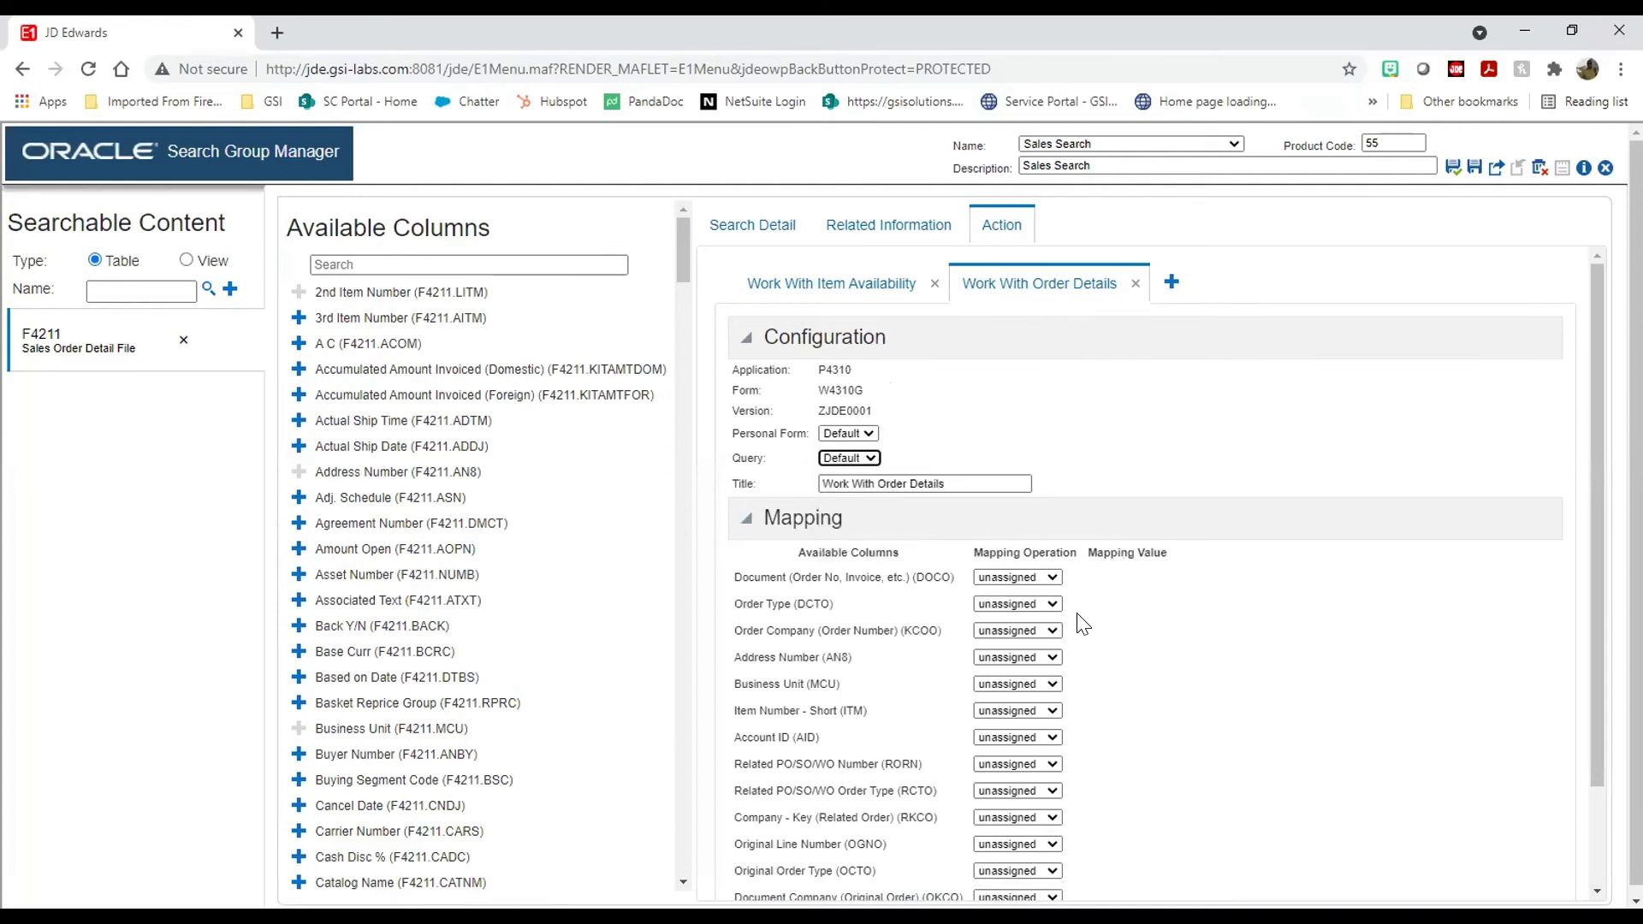
# Step: Map Item Number - Short to Short Item No and save the Sales Search group
pyautogui.click(1003, 711)
pyautogui.click(1056, 794)
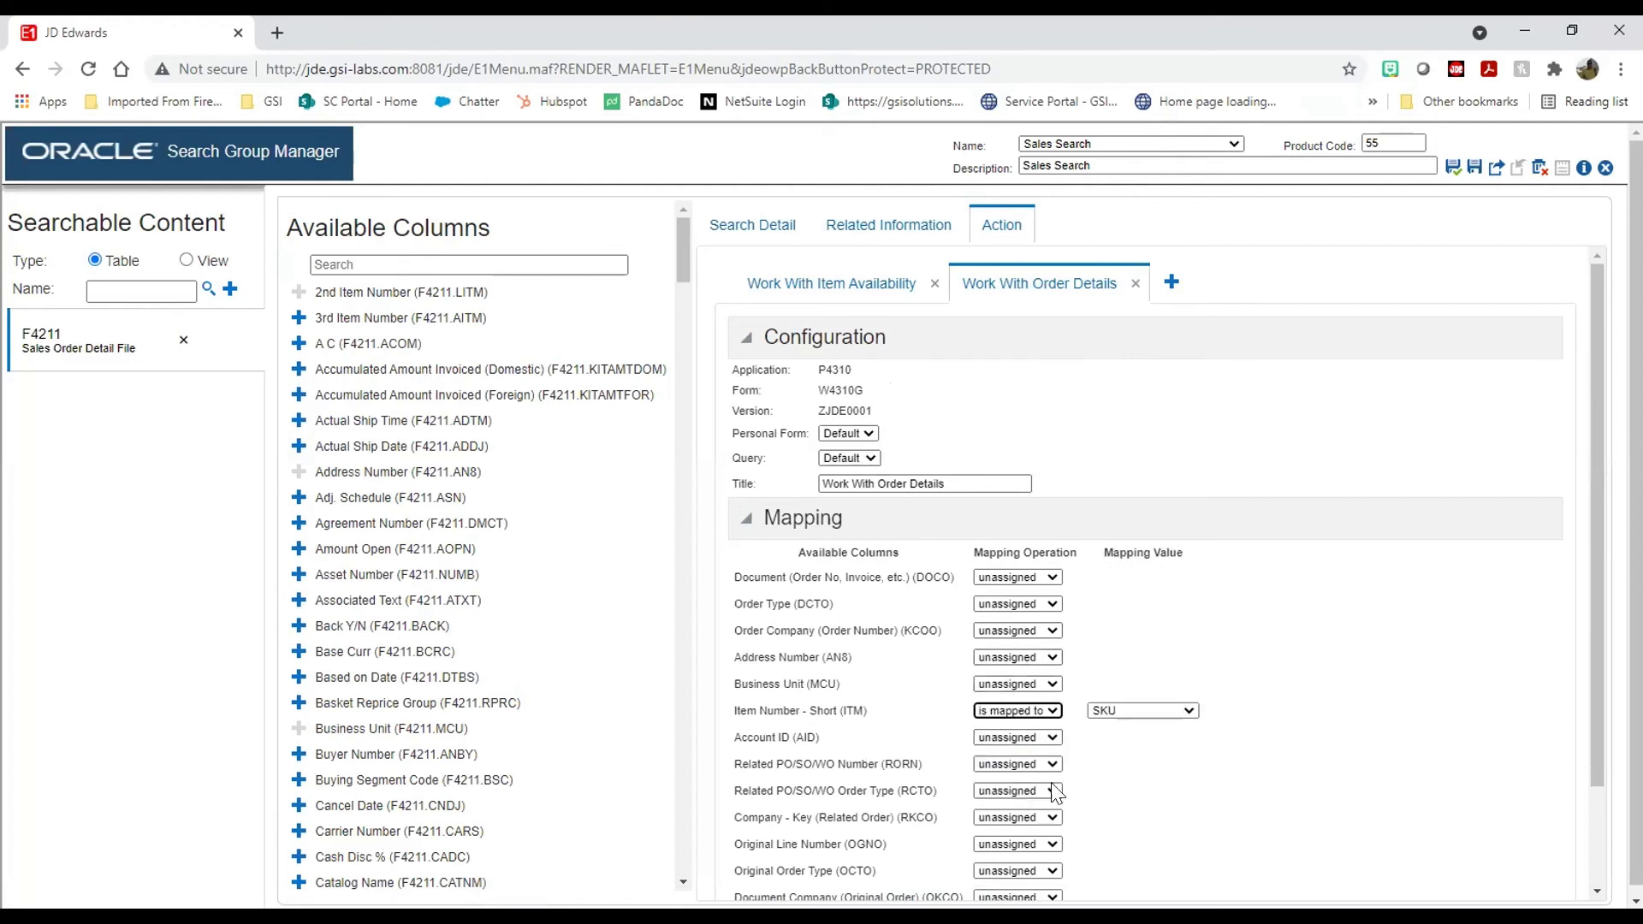
pyautogui.click(1185, 711)
pyautogui.click(1151, 682)
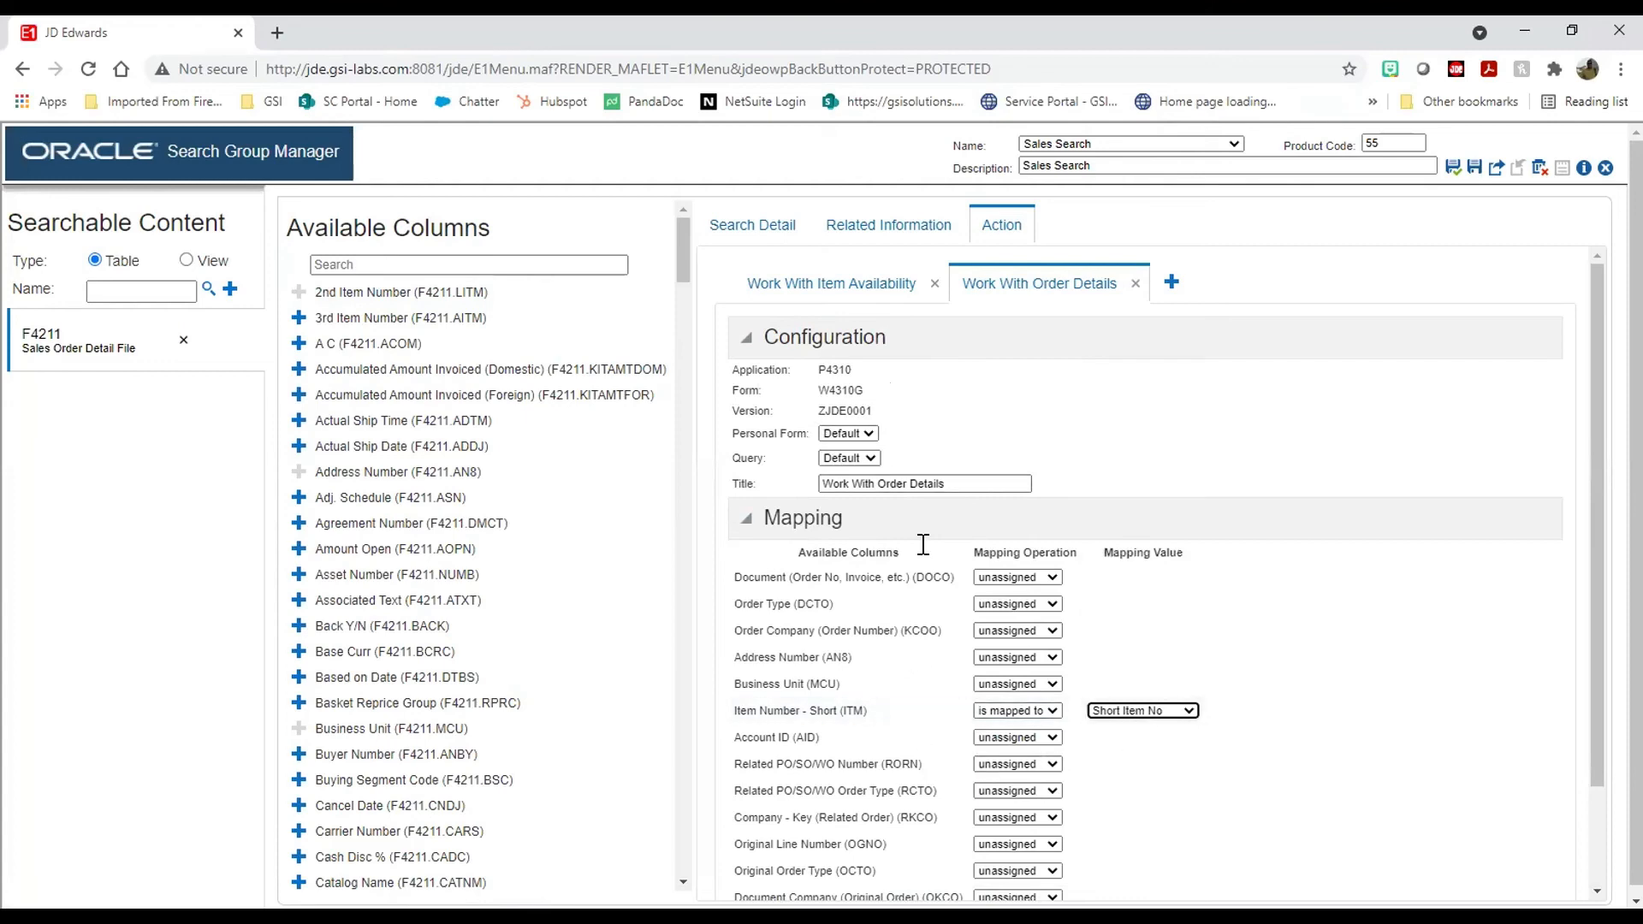
pyautogui.scroll(-2, 1236, 483)
pyautogui.scroll(-1, 1244, 496)
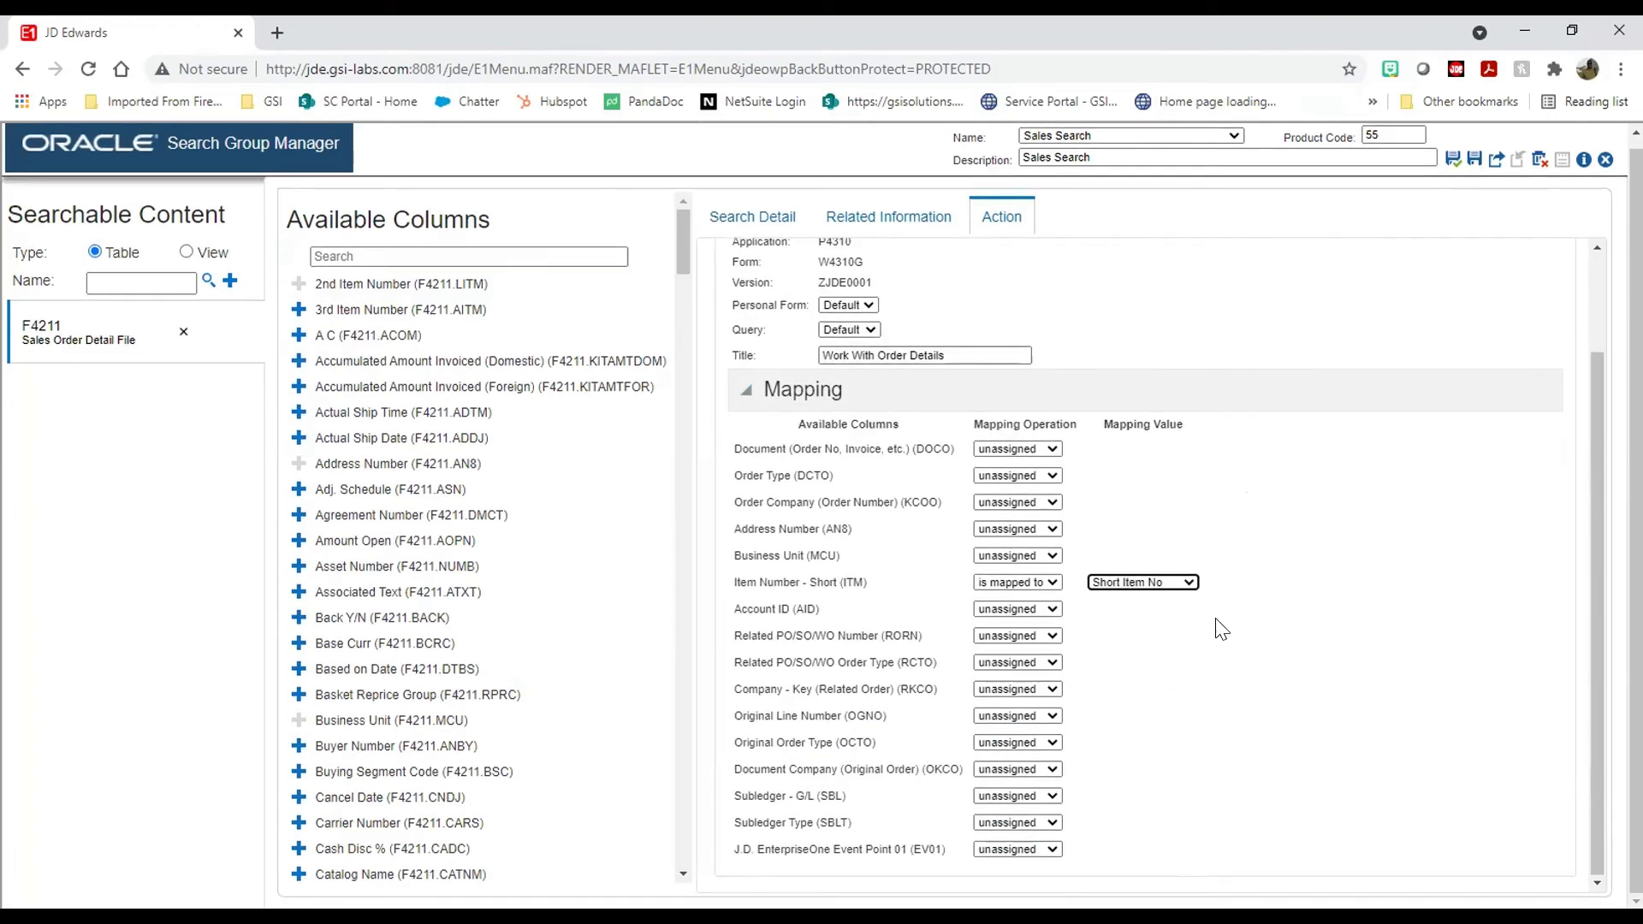
pyautogui.scroll(3, 1215, 580)
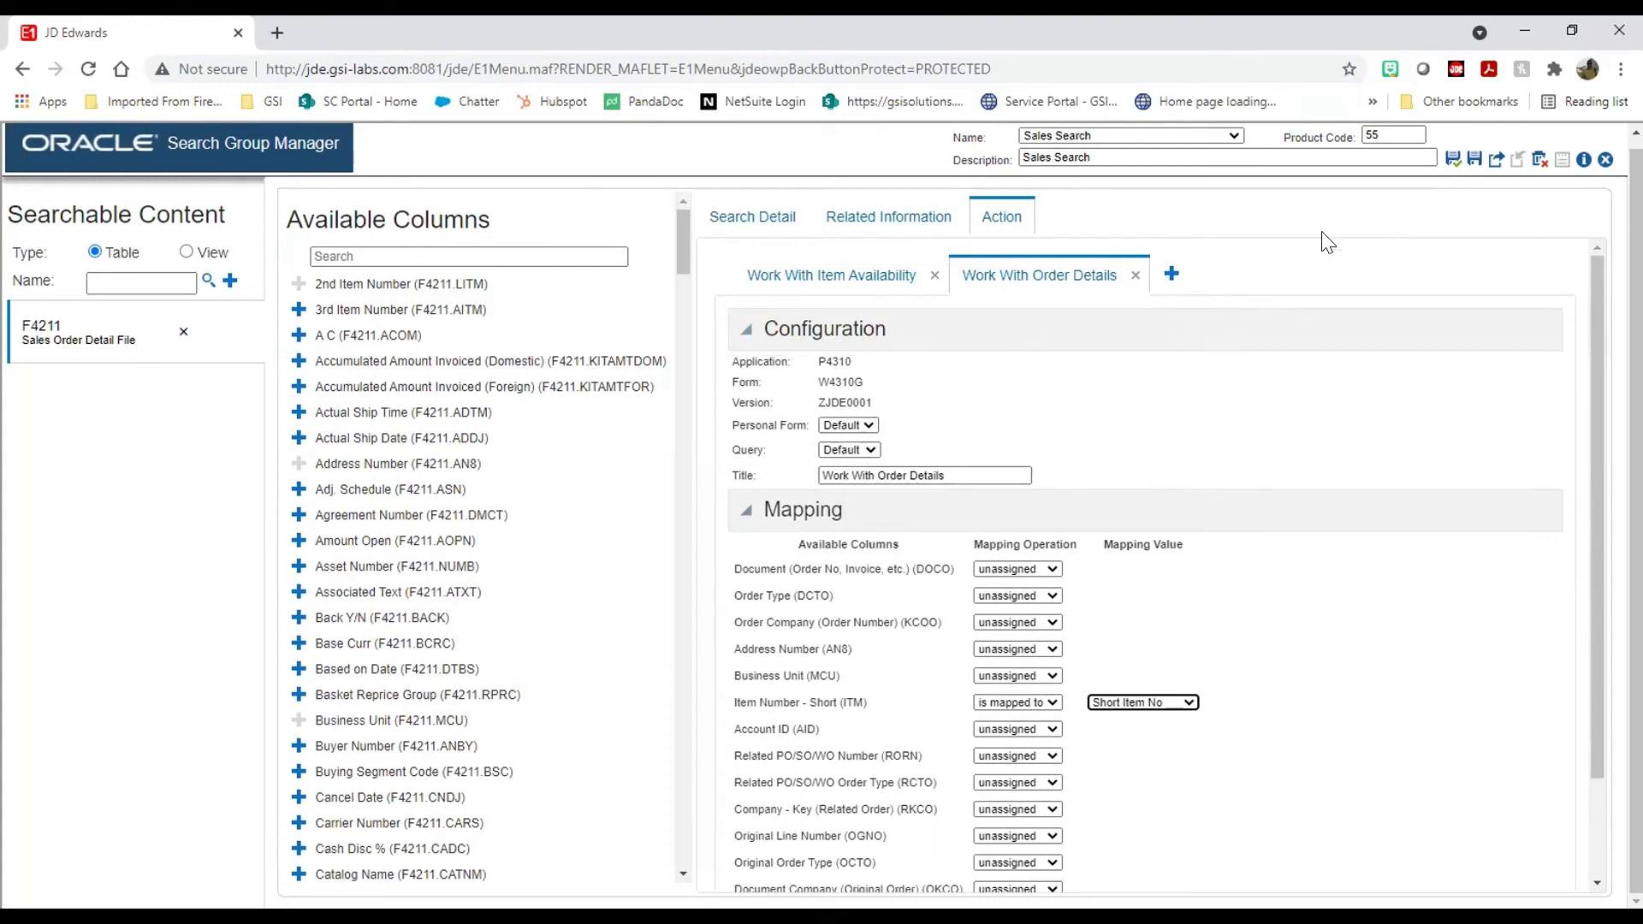
pyautogui.click(1450, 161)
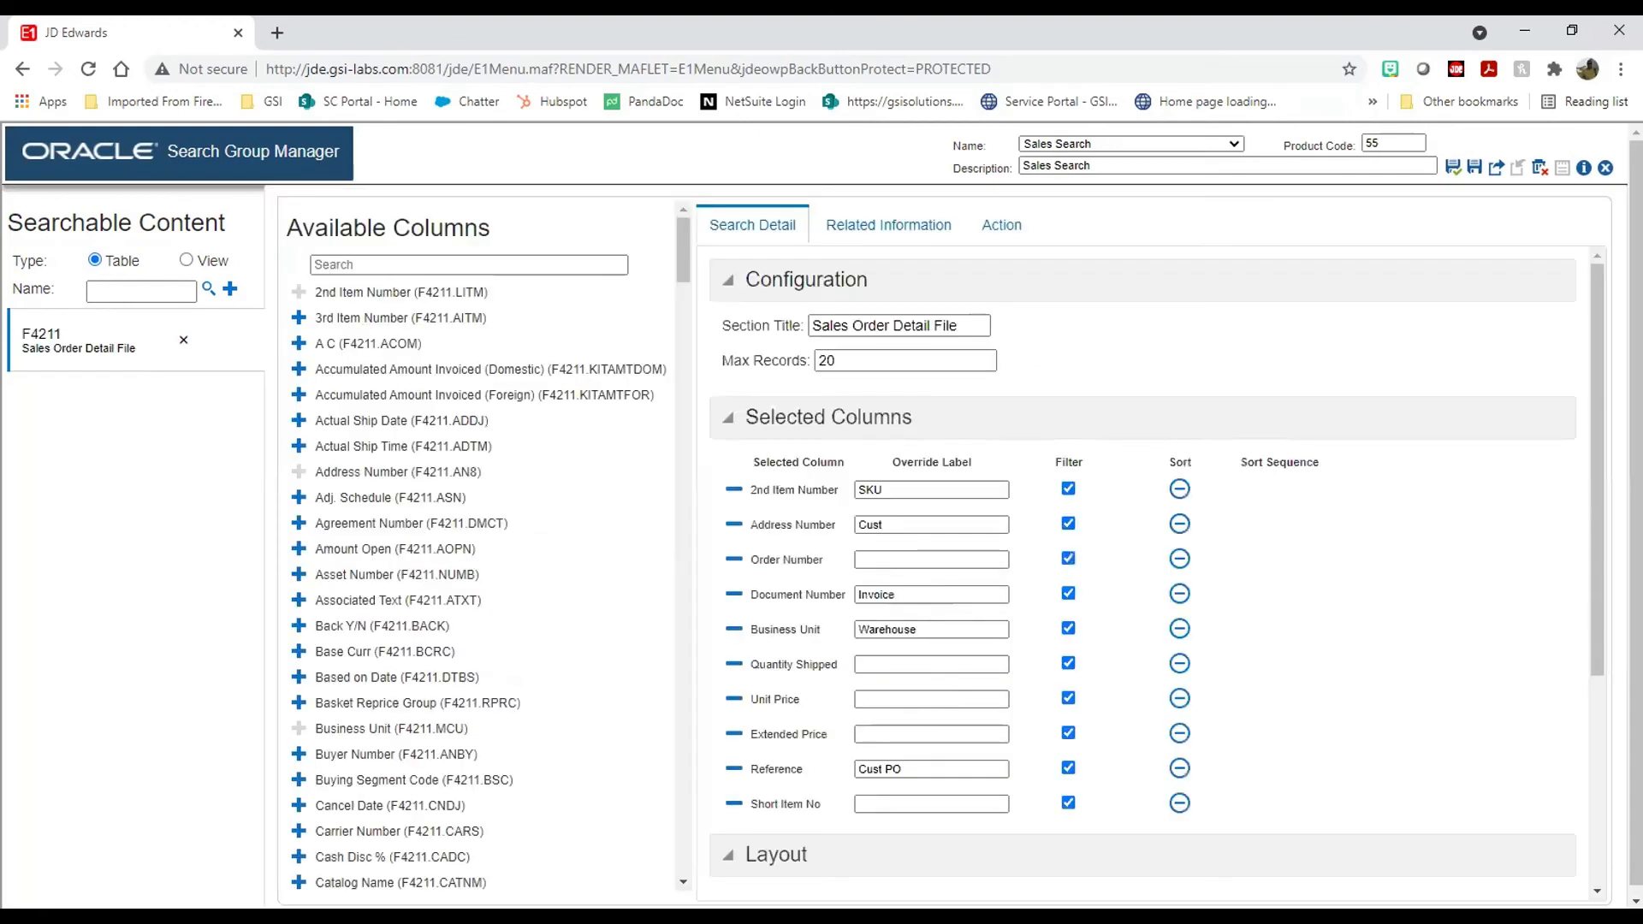
# Step: Leave Search Group Manager, search for 'dan', and show the SKU 220 result's row actions
pyautogui.click(1605, 168)
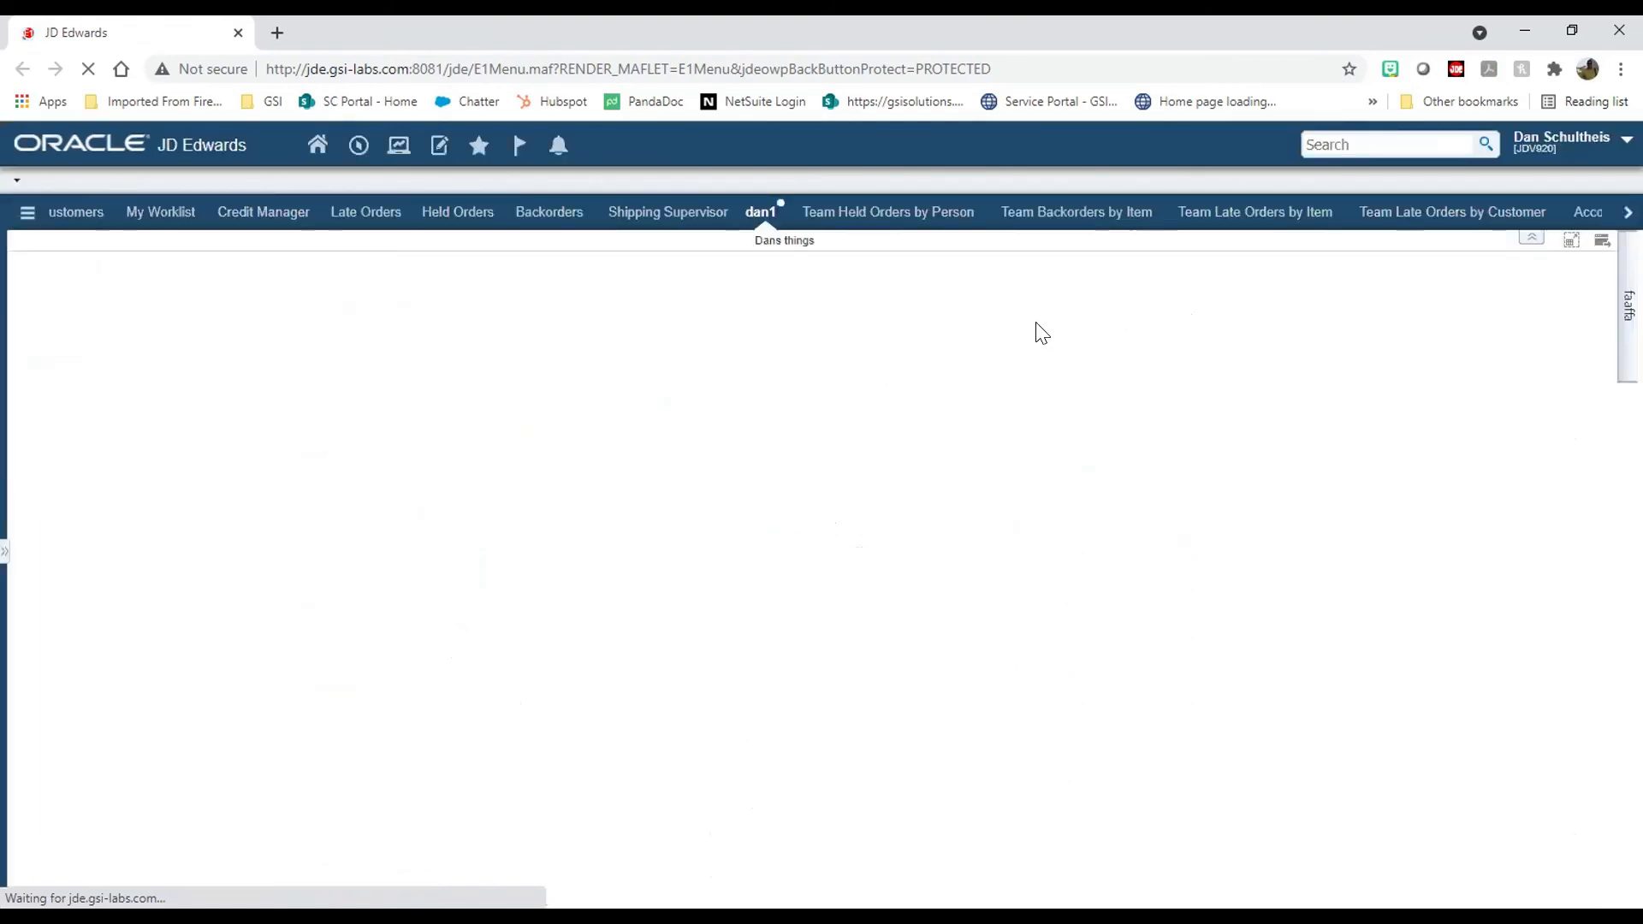
pyautogui.click(1355, 143)
pyautogui.write('dan test')
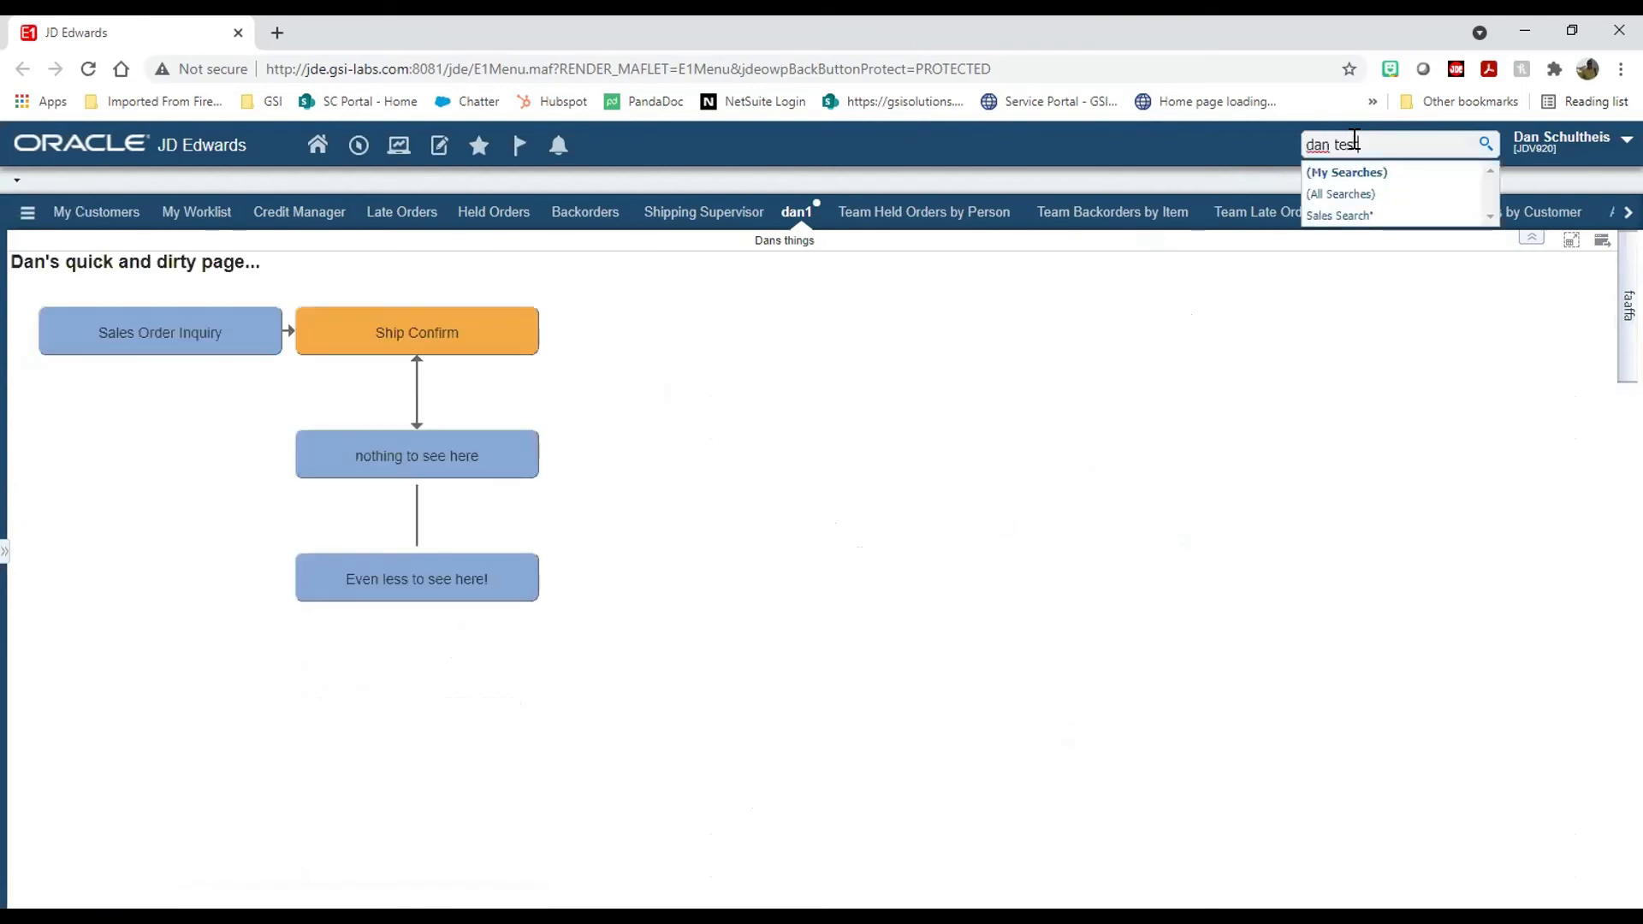
pyautogui.press('Return')
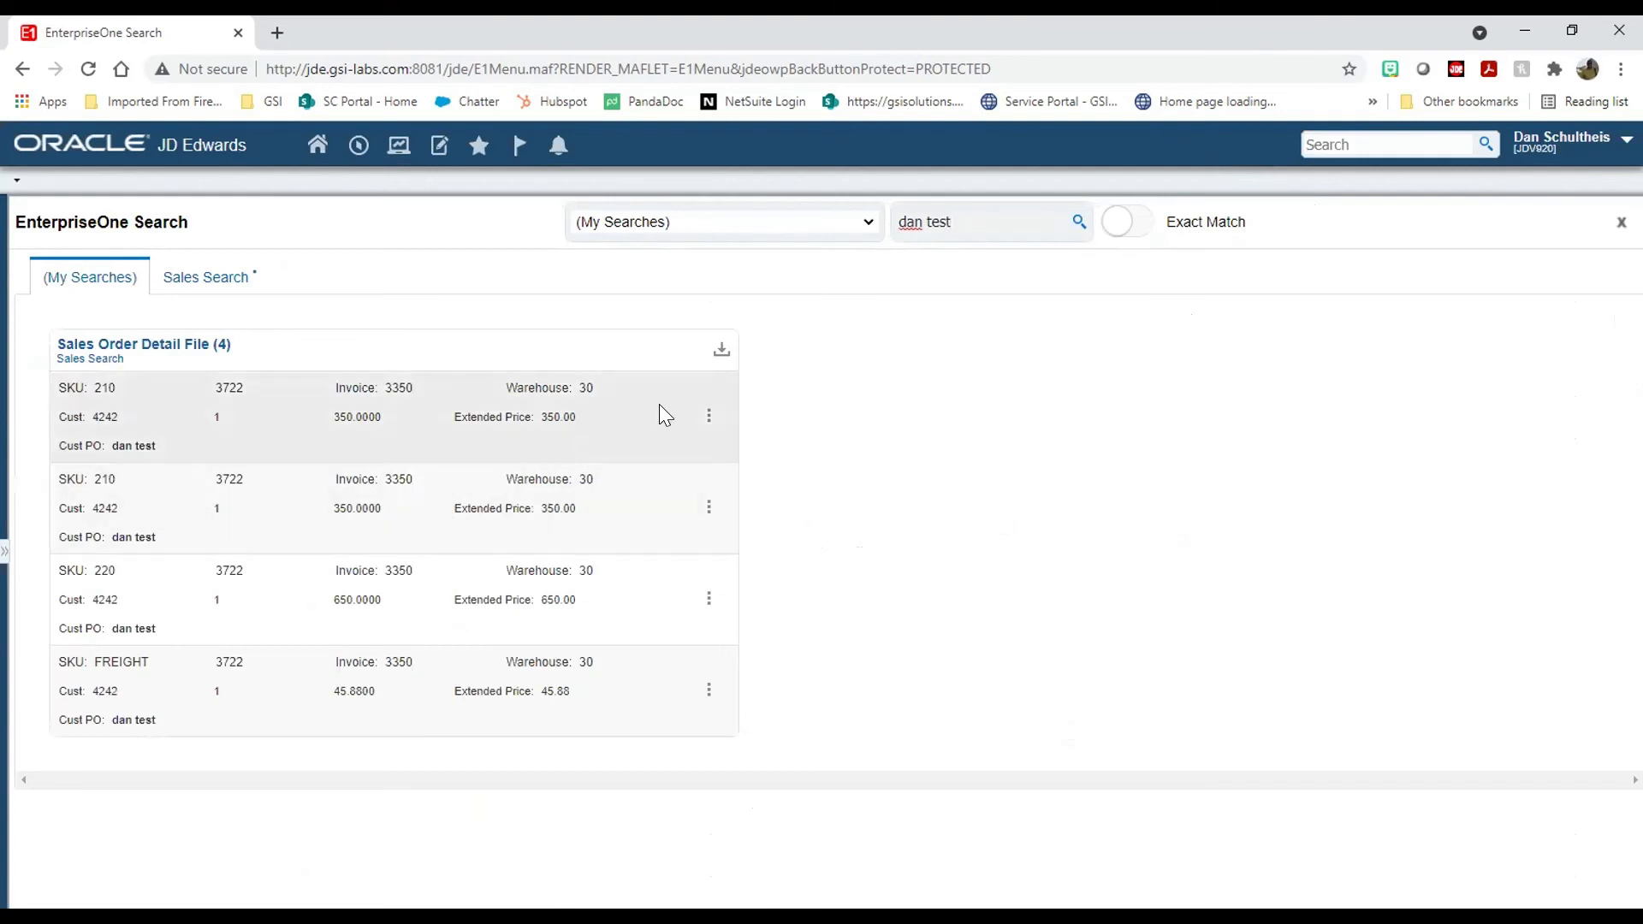
pyautogui.click(709, 598)
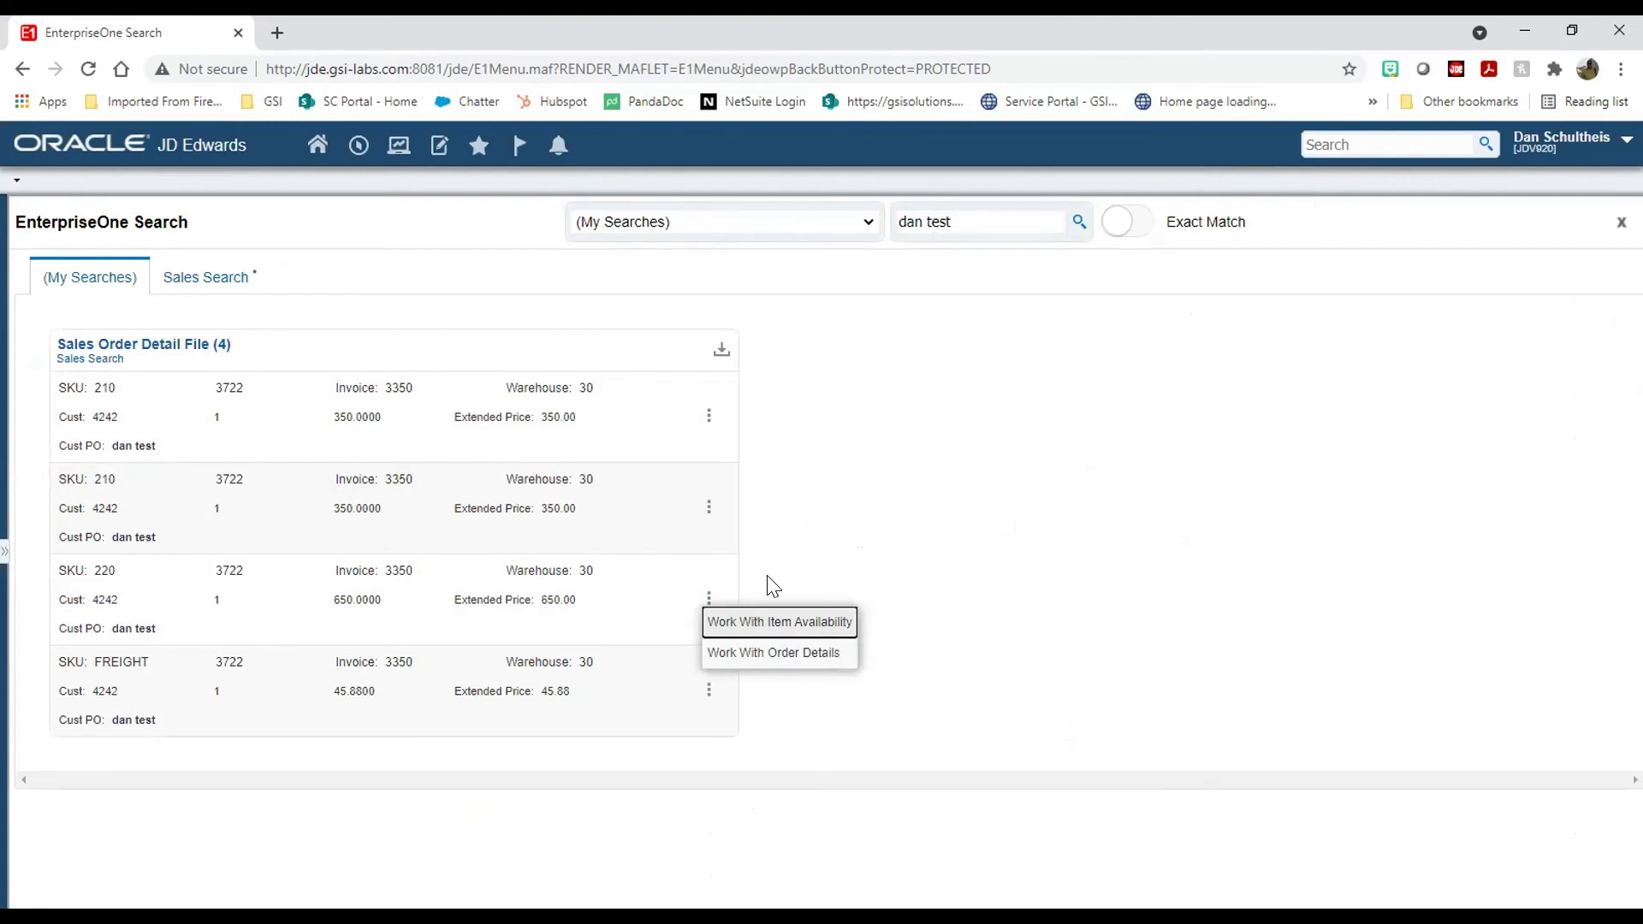
pyautogui.click(784, 657)
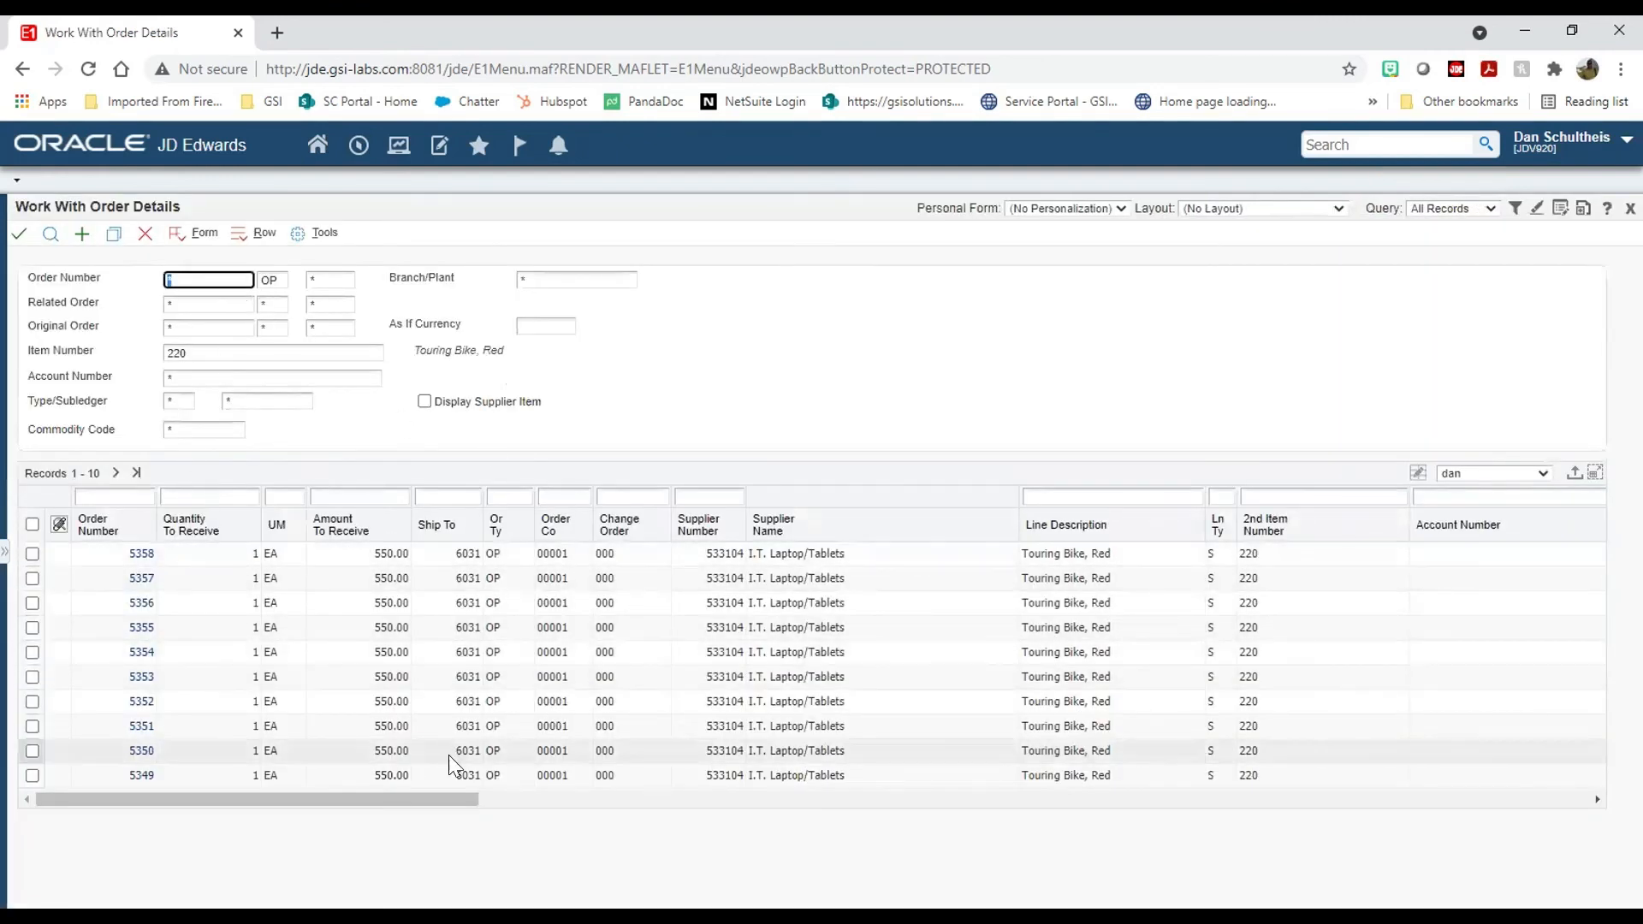
pyautogui.click(1446, 208)
pyautogui.click(1453, 285)
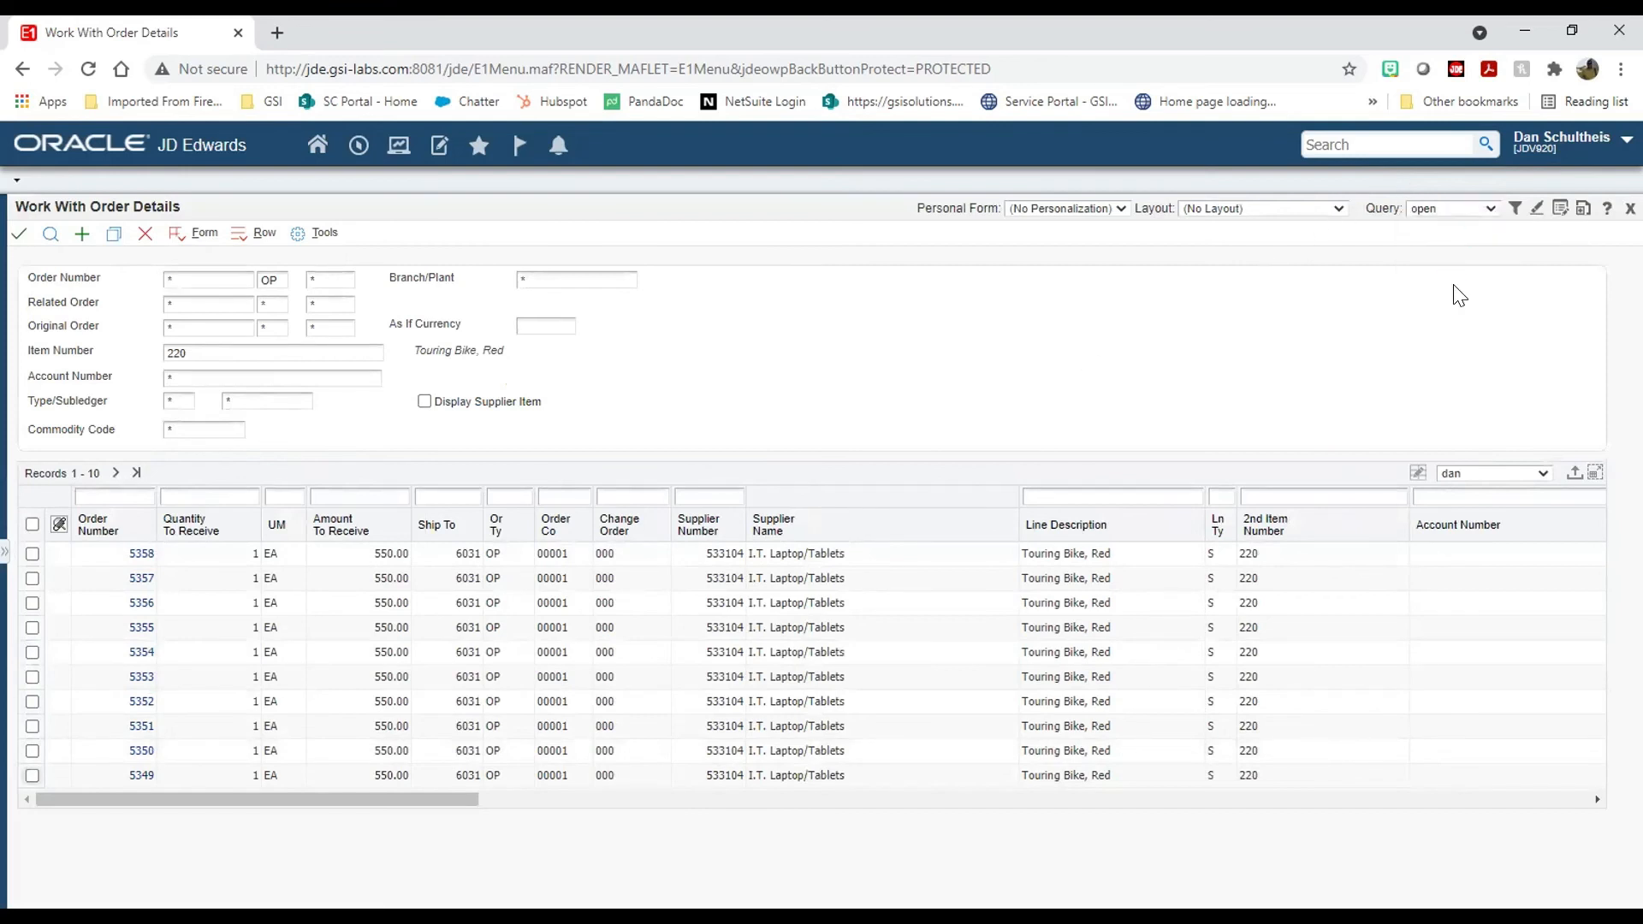
pyautogui.click(1433, 213)
pyautogui.click(1444, 250)
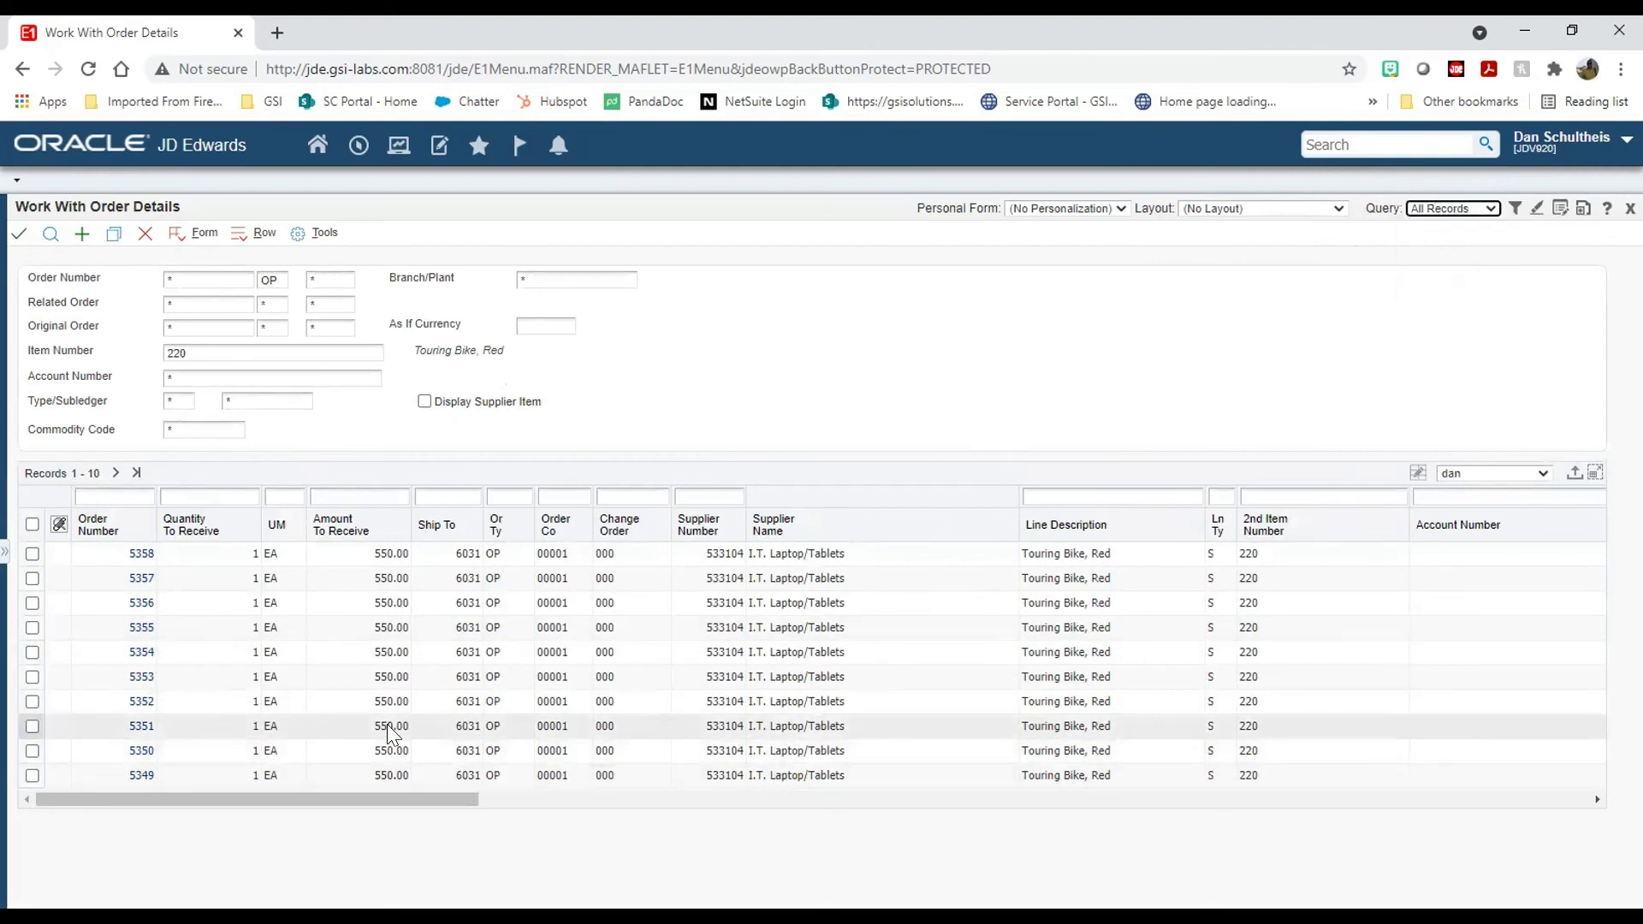
pyautogui.click(145, 234)
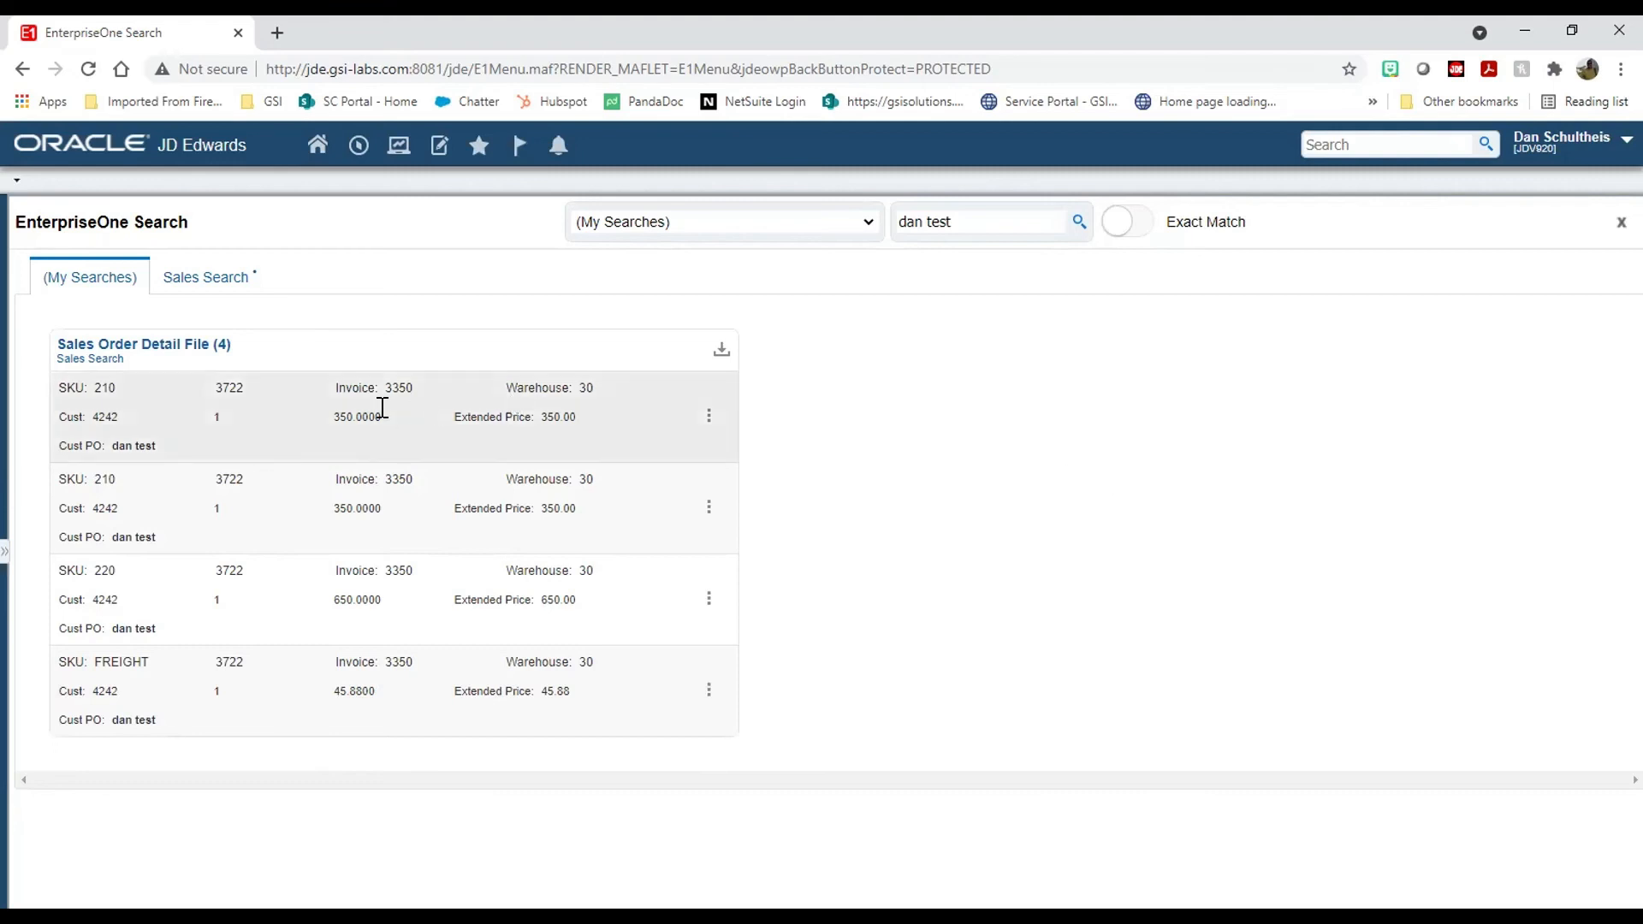
# Step: Search for 220, preview the first result's row actions, and view the Sales Search group results
pyautogui.click(1356, 144)
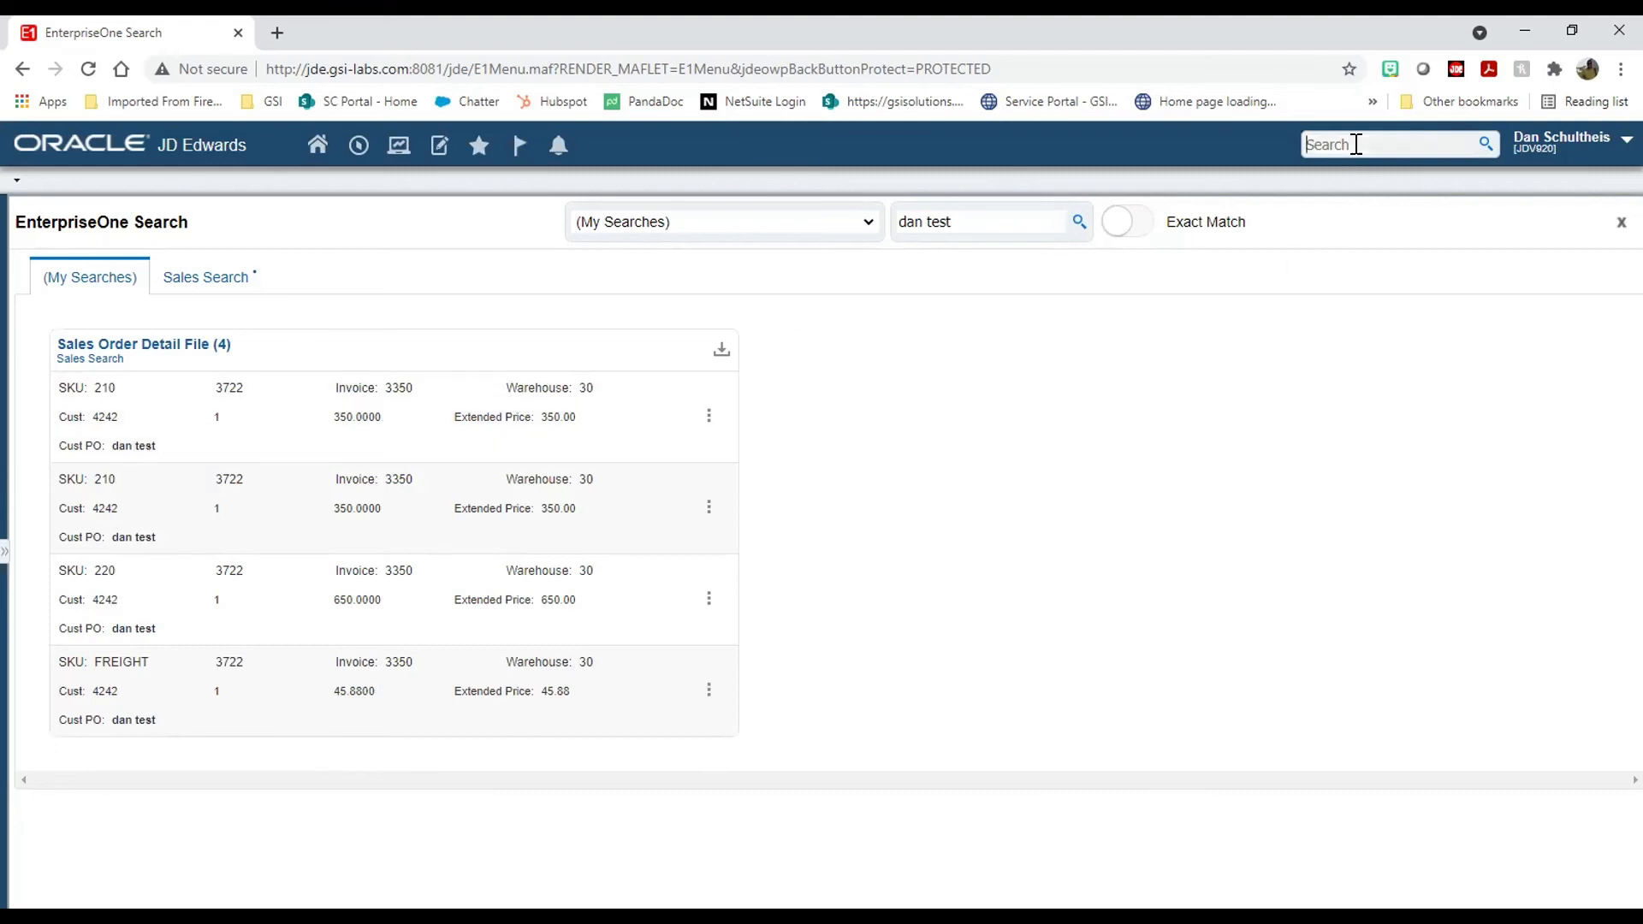
pyautogui.write('220')
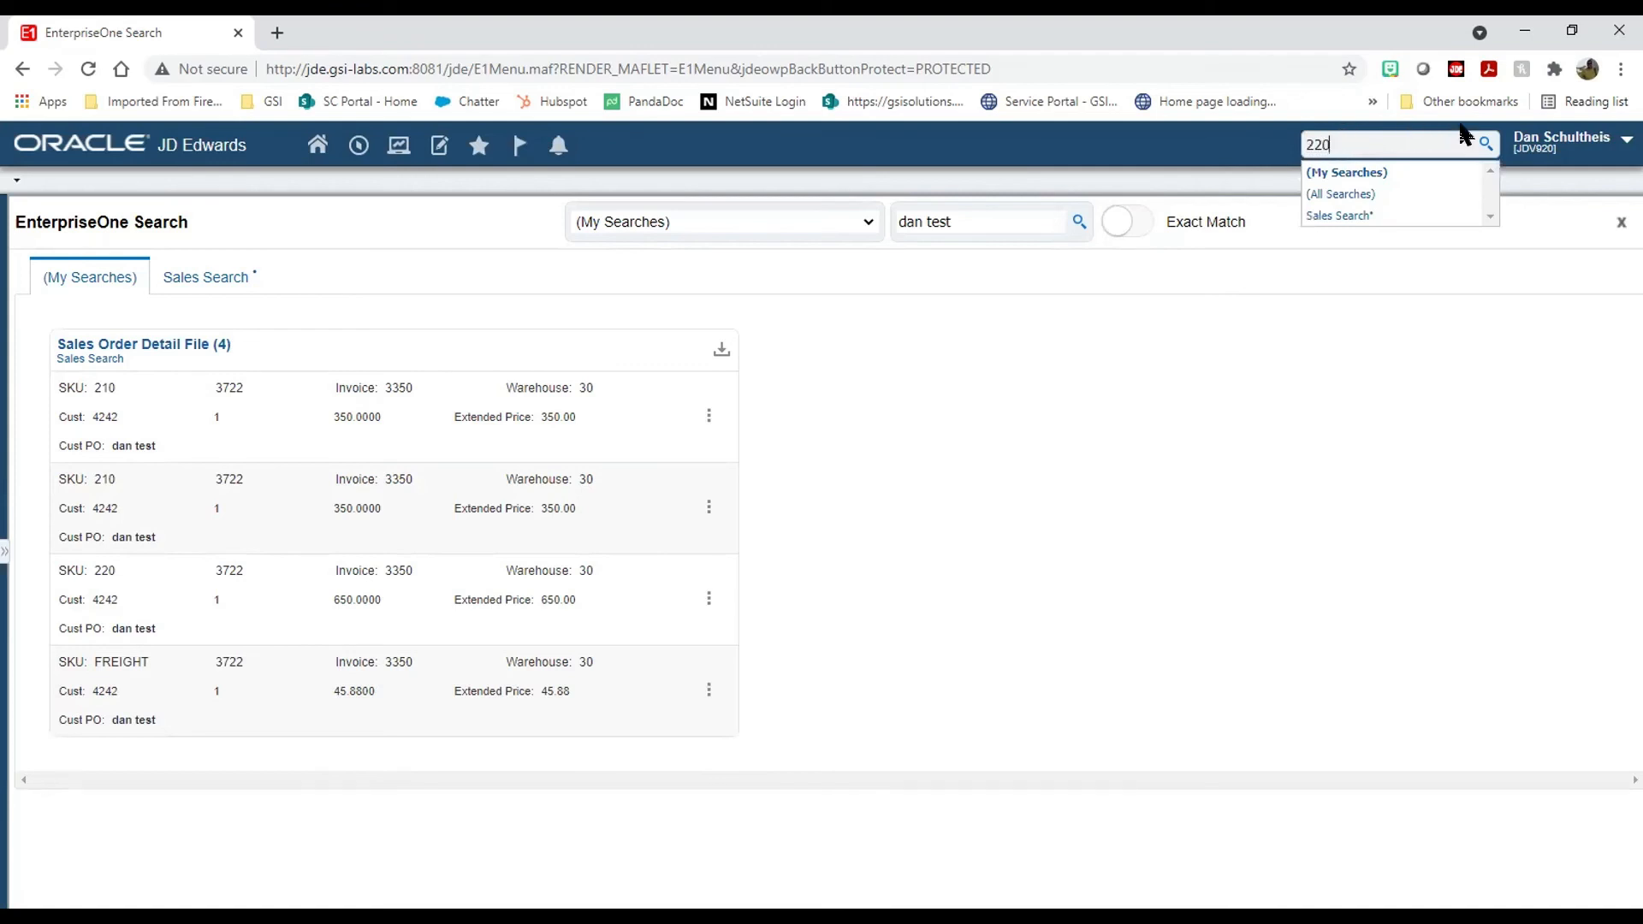
pyautogui.click(1479, 147)
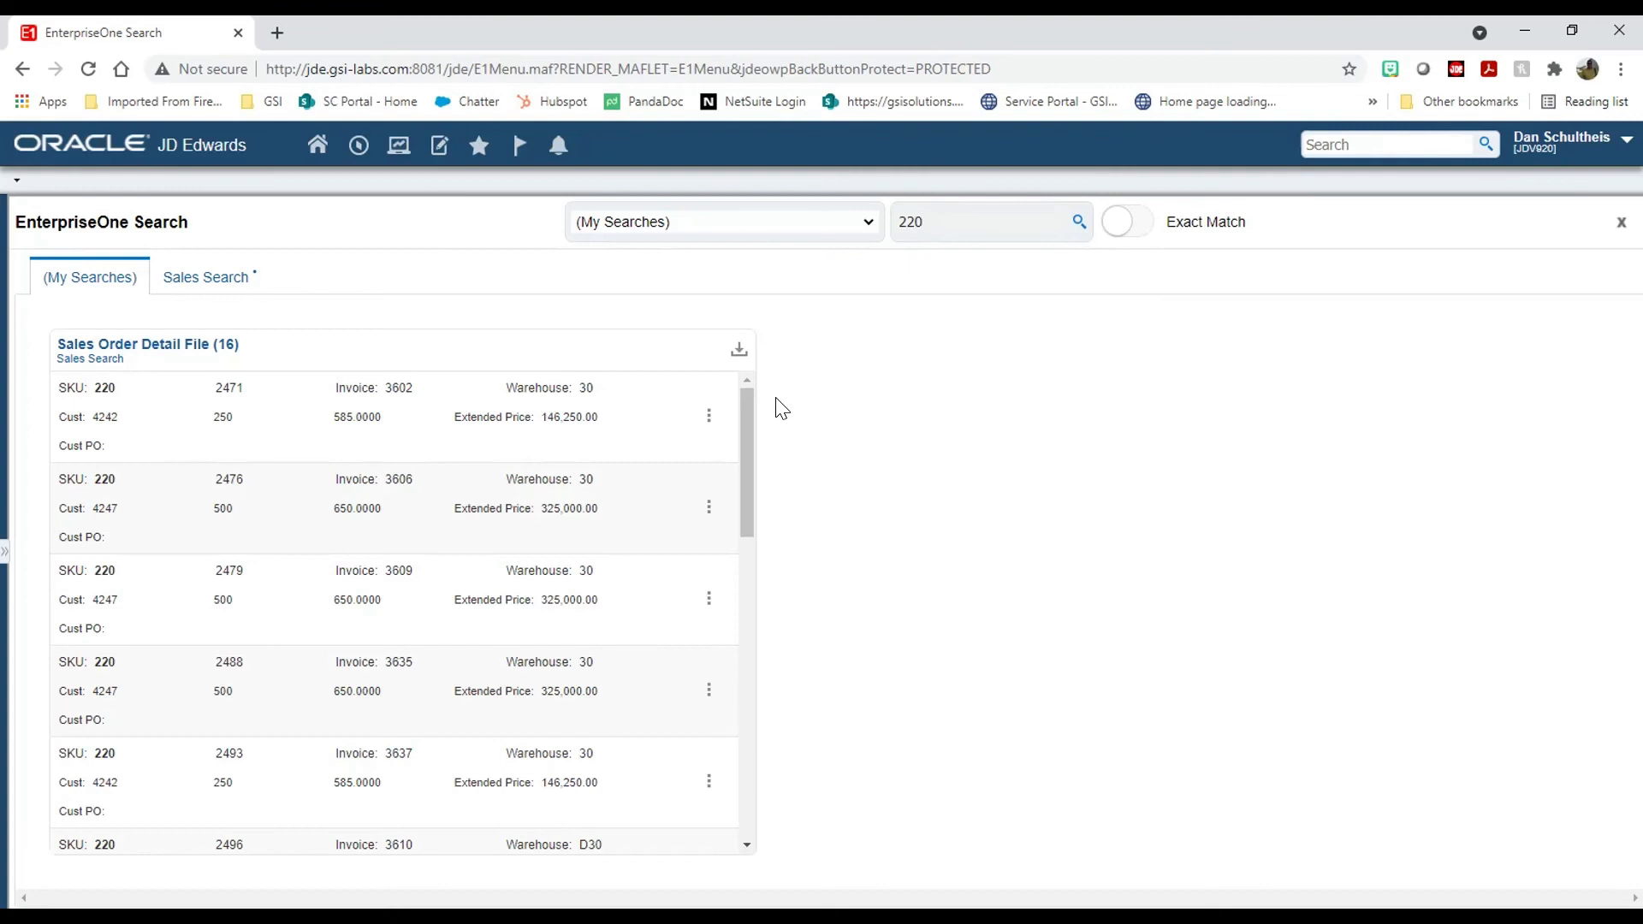
pyautogui.click(707, 416)
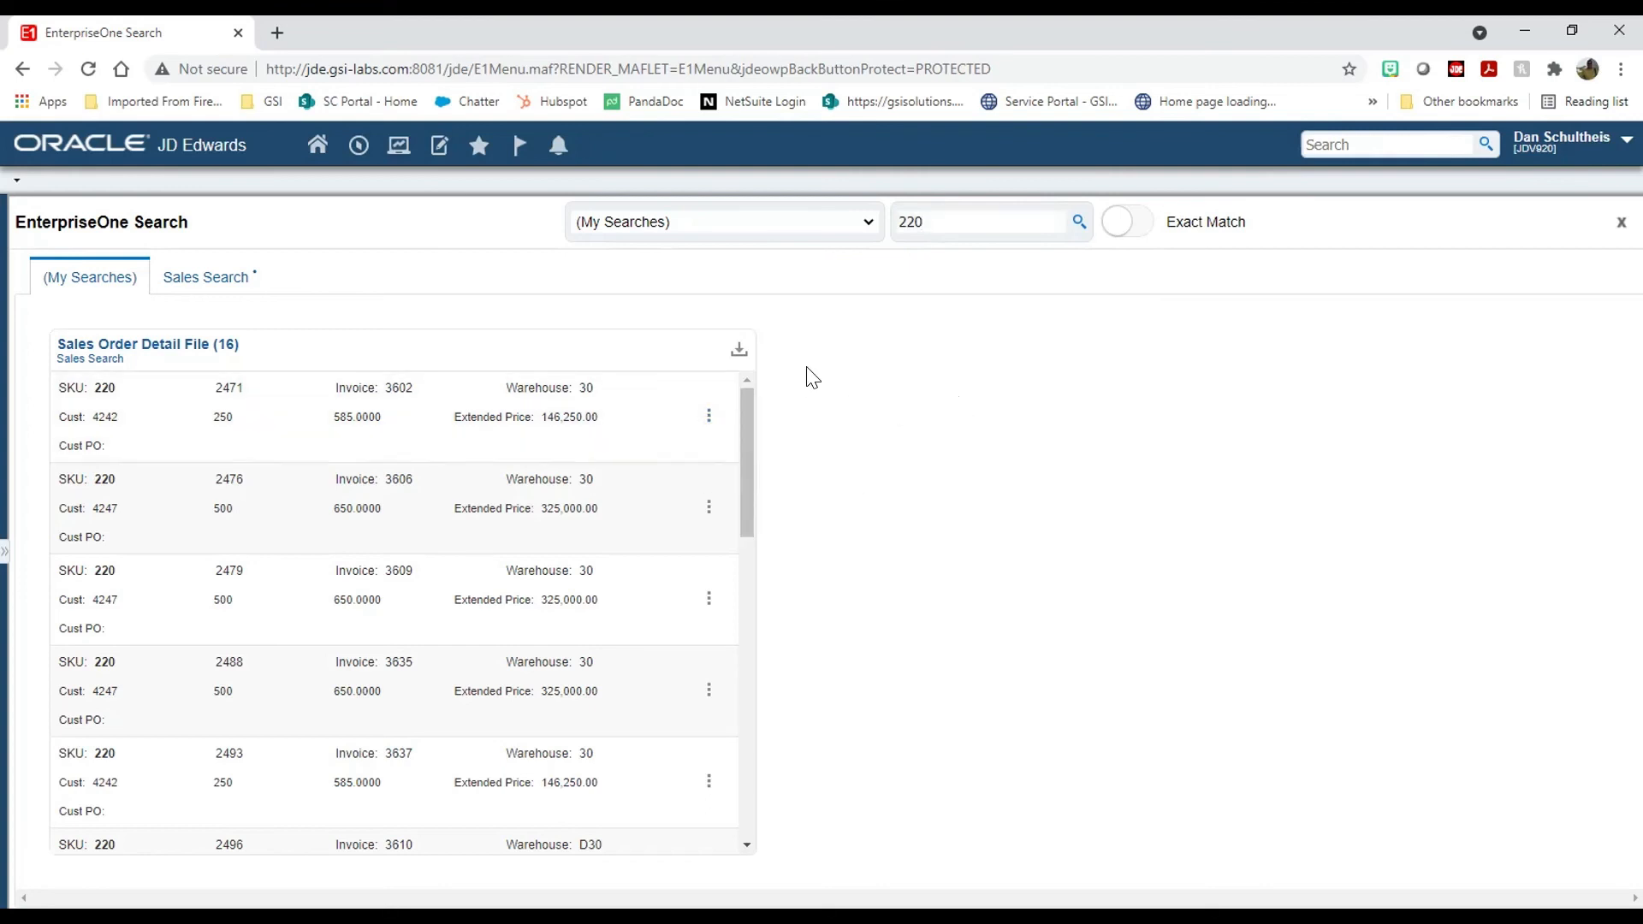
pyautogui.click(214, 294)
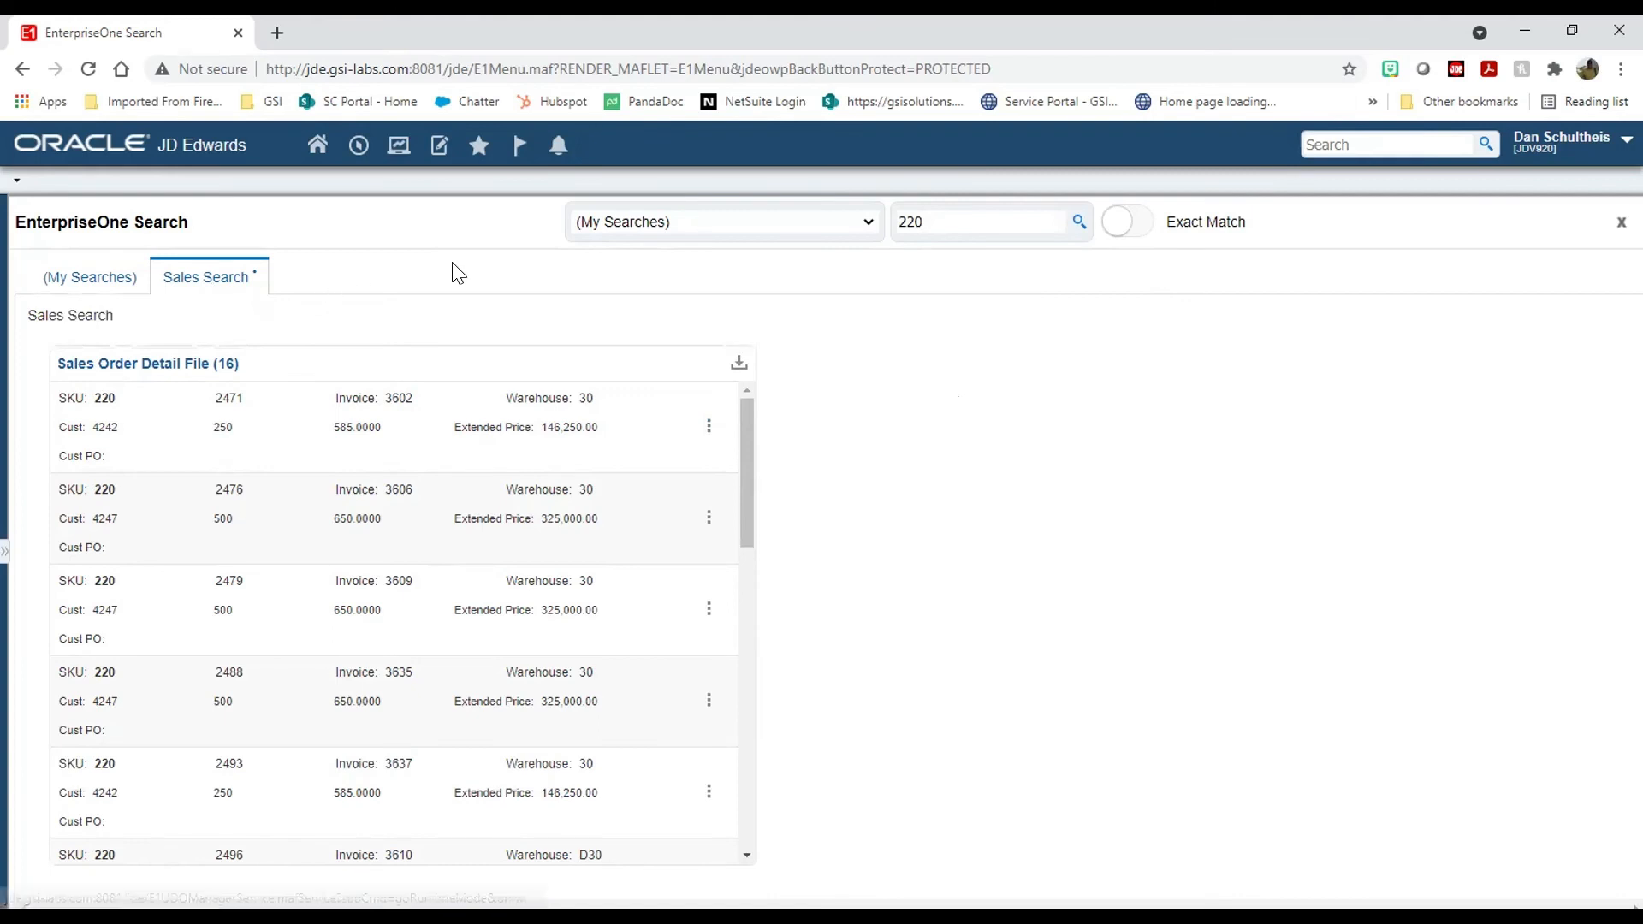
# Step: Enter 220 in a new search, select the text, and dismiss the suggestions
pyautogui.click(1419, 139)
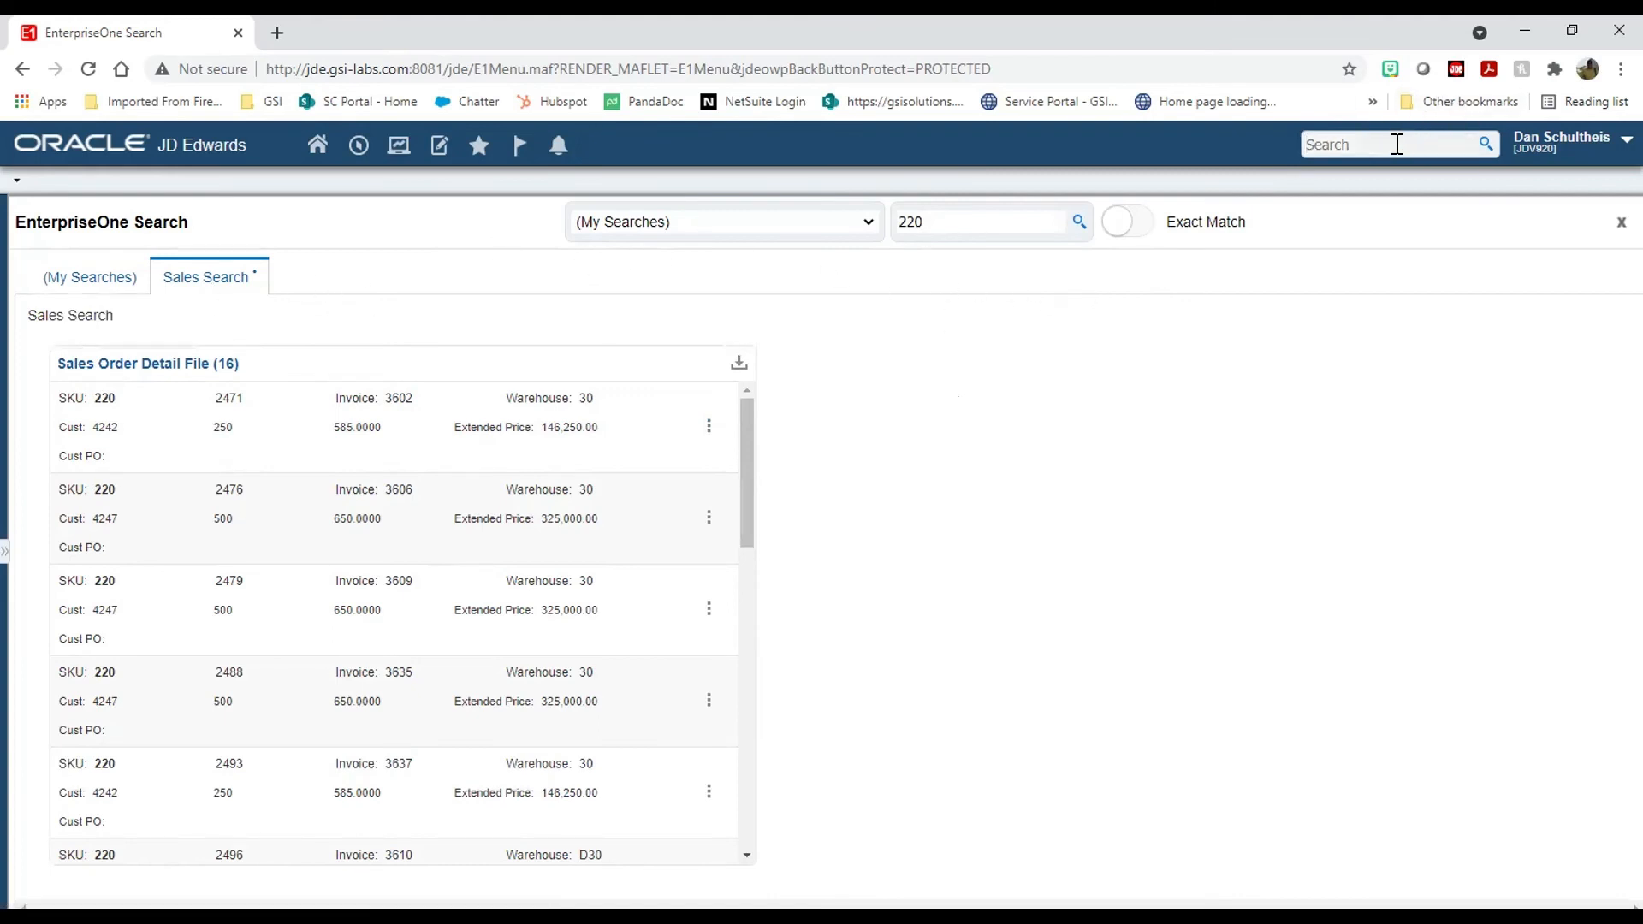
pyautogui.write('220')
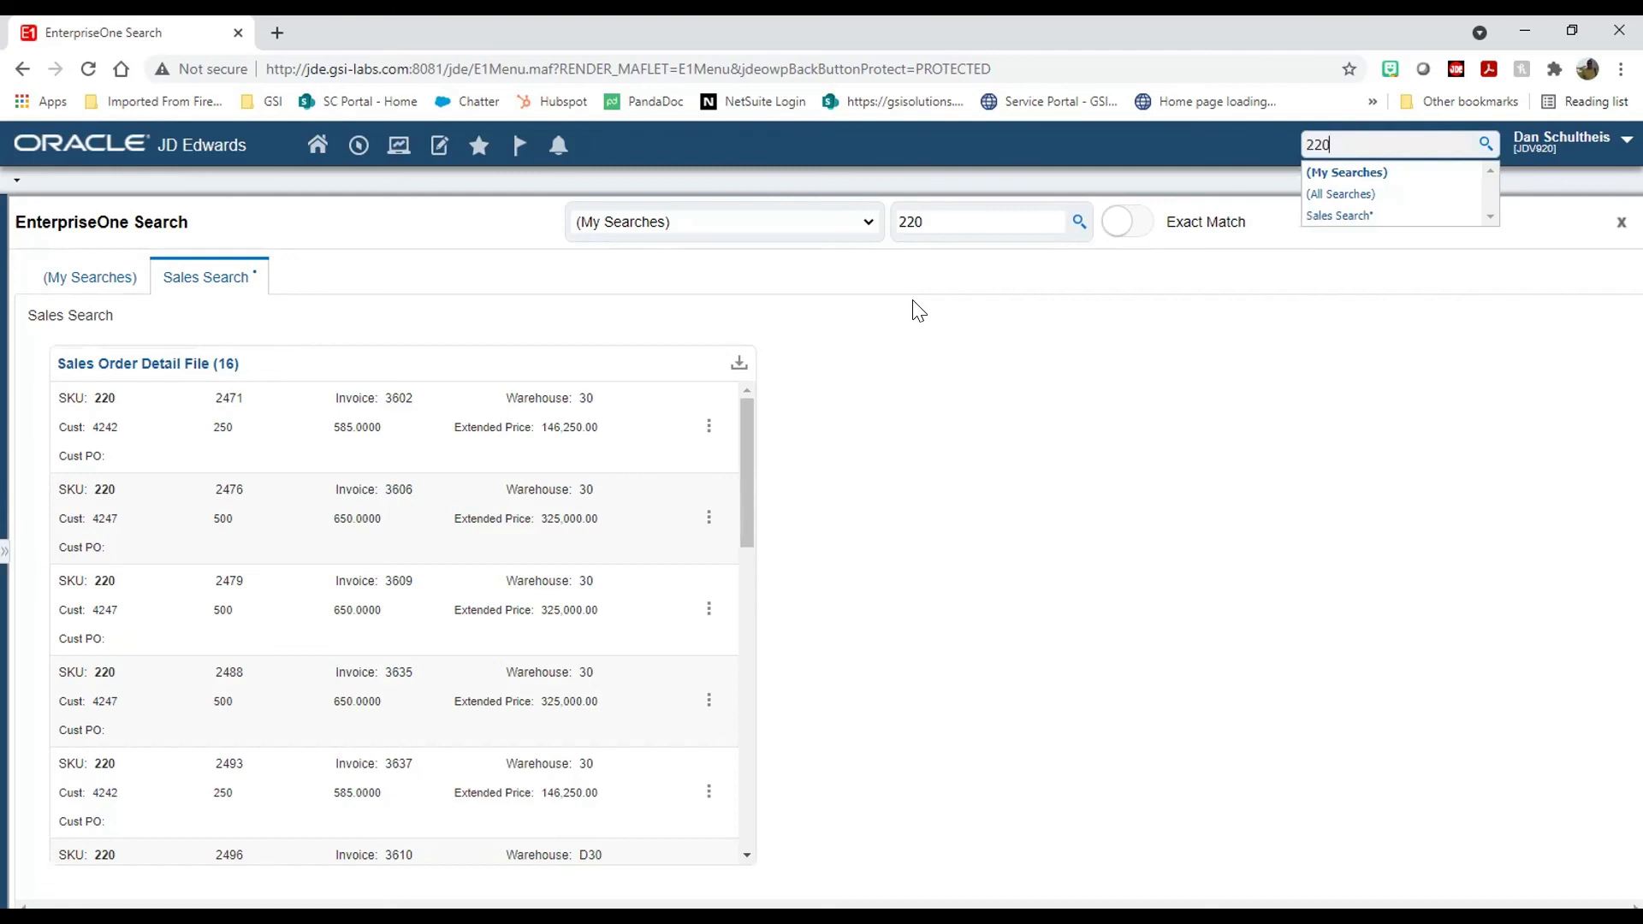
pyautogui.moveTo(1356, 147); pyautogui.dragTo(1258, 130)
pyautogui.click(862, 319)
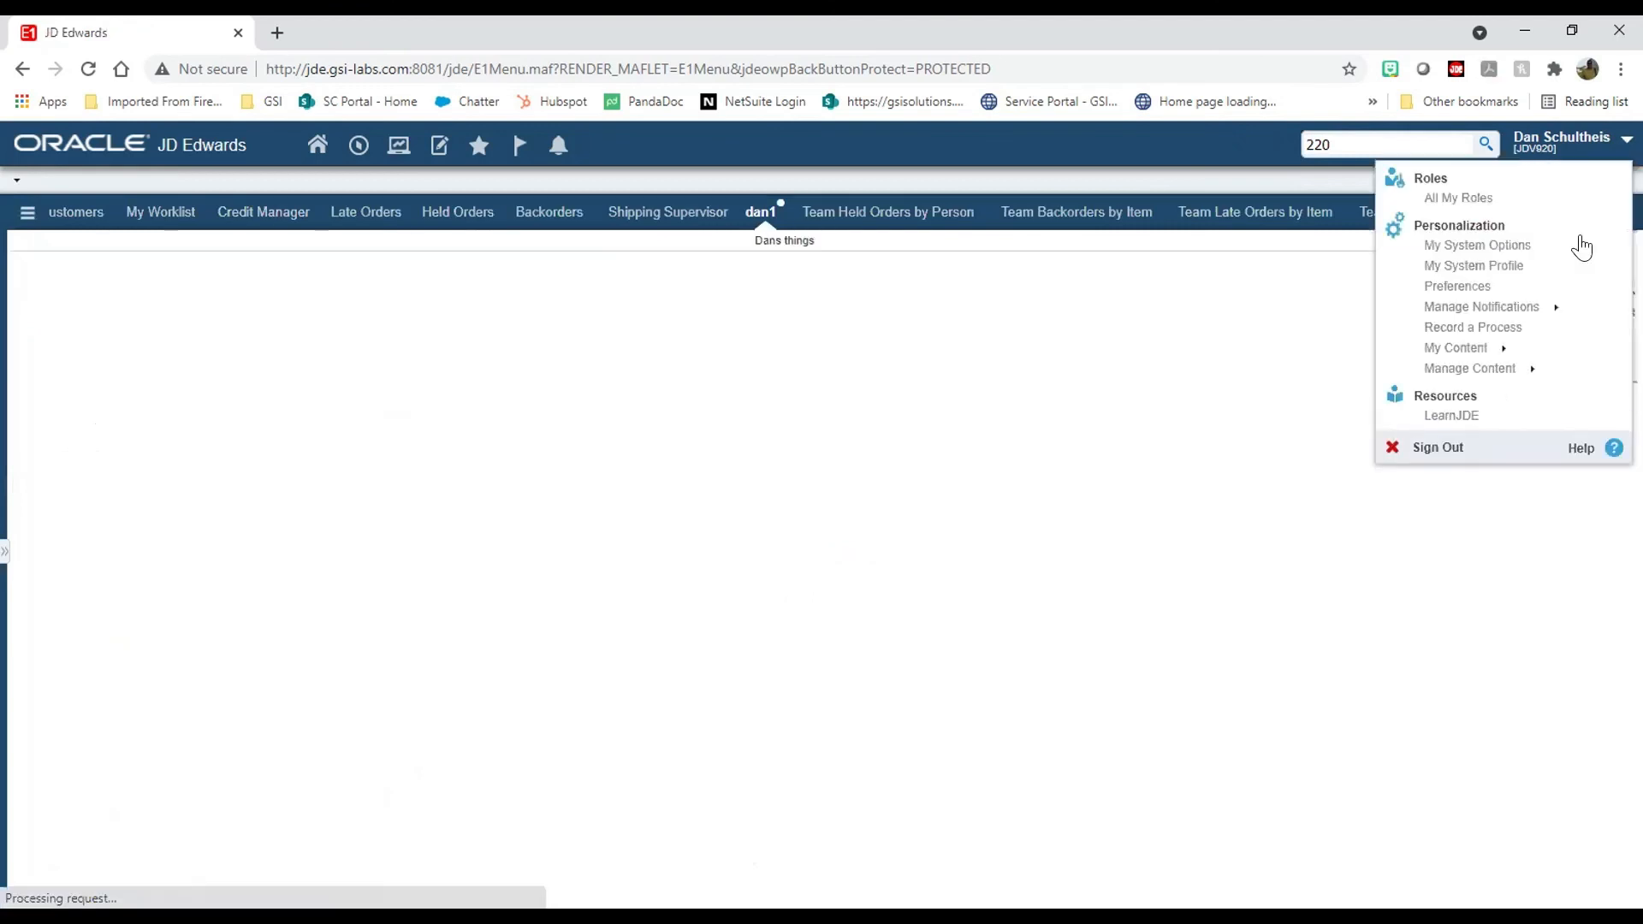
# Step: In Manage Content > Search Groups, add table f4211 as a Related Information source
pyautogui.click(1502, 368)
pyautogui.click(1506, 430)
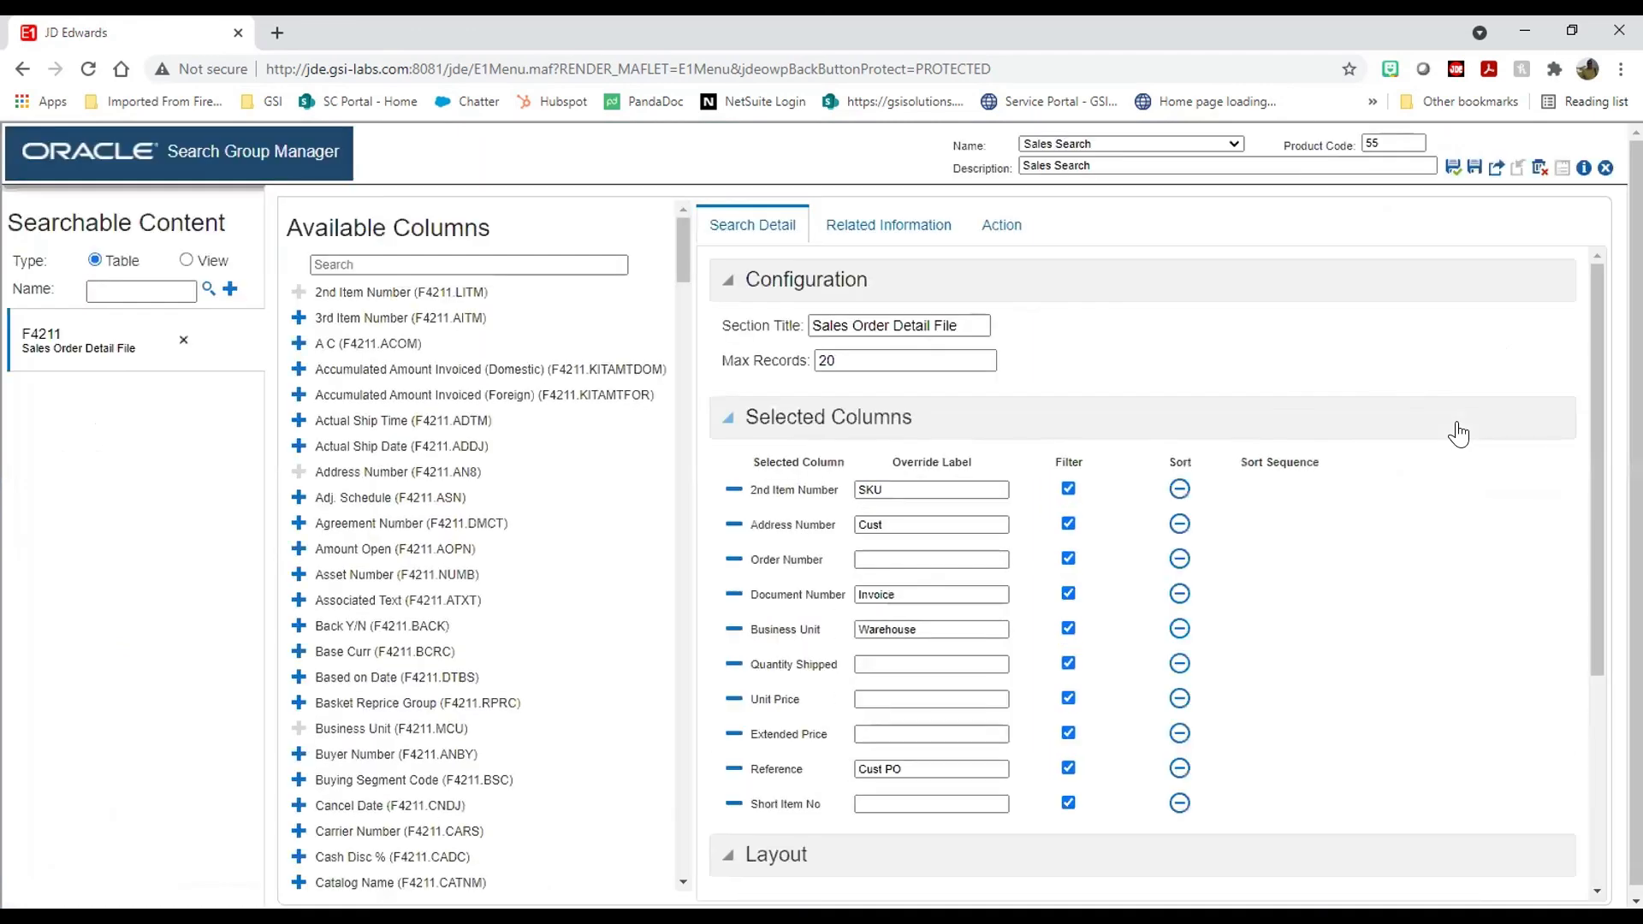
pyautogui.click(907, 227)
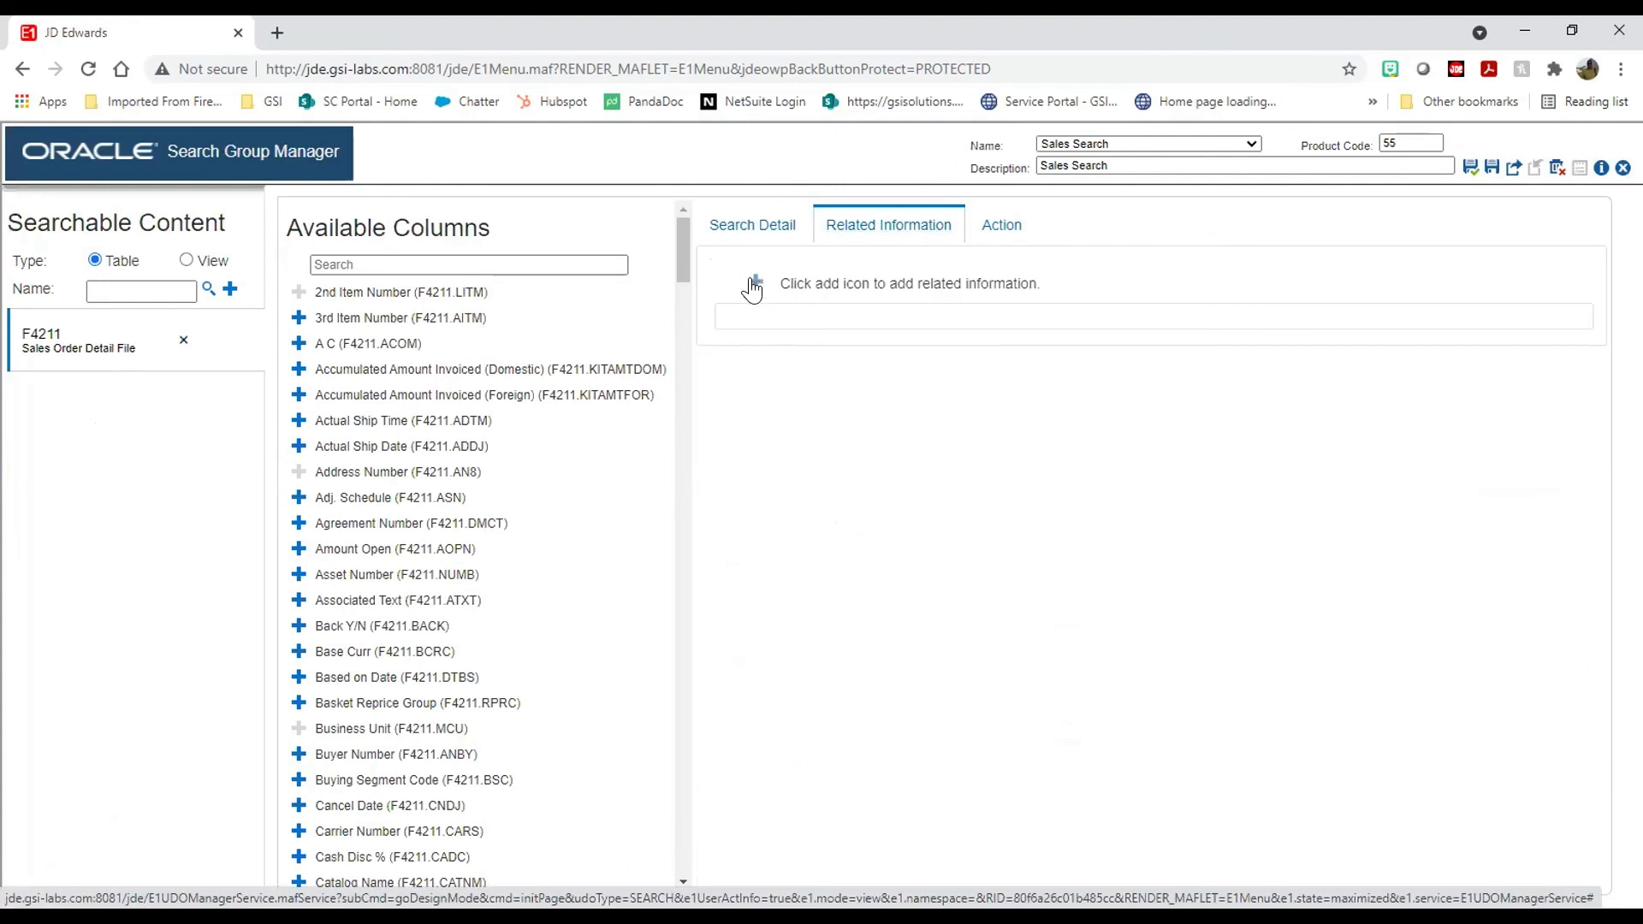
pyautogui.click(755, 283)
pyautogui.click(787, 535)
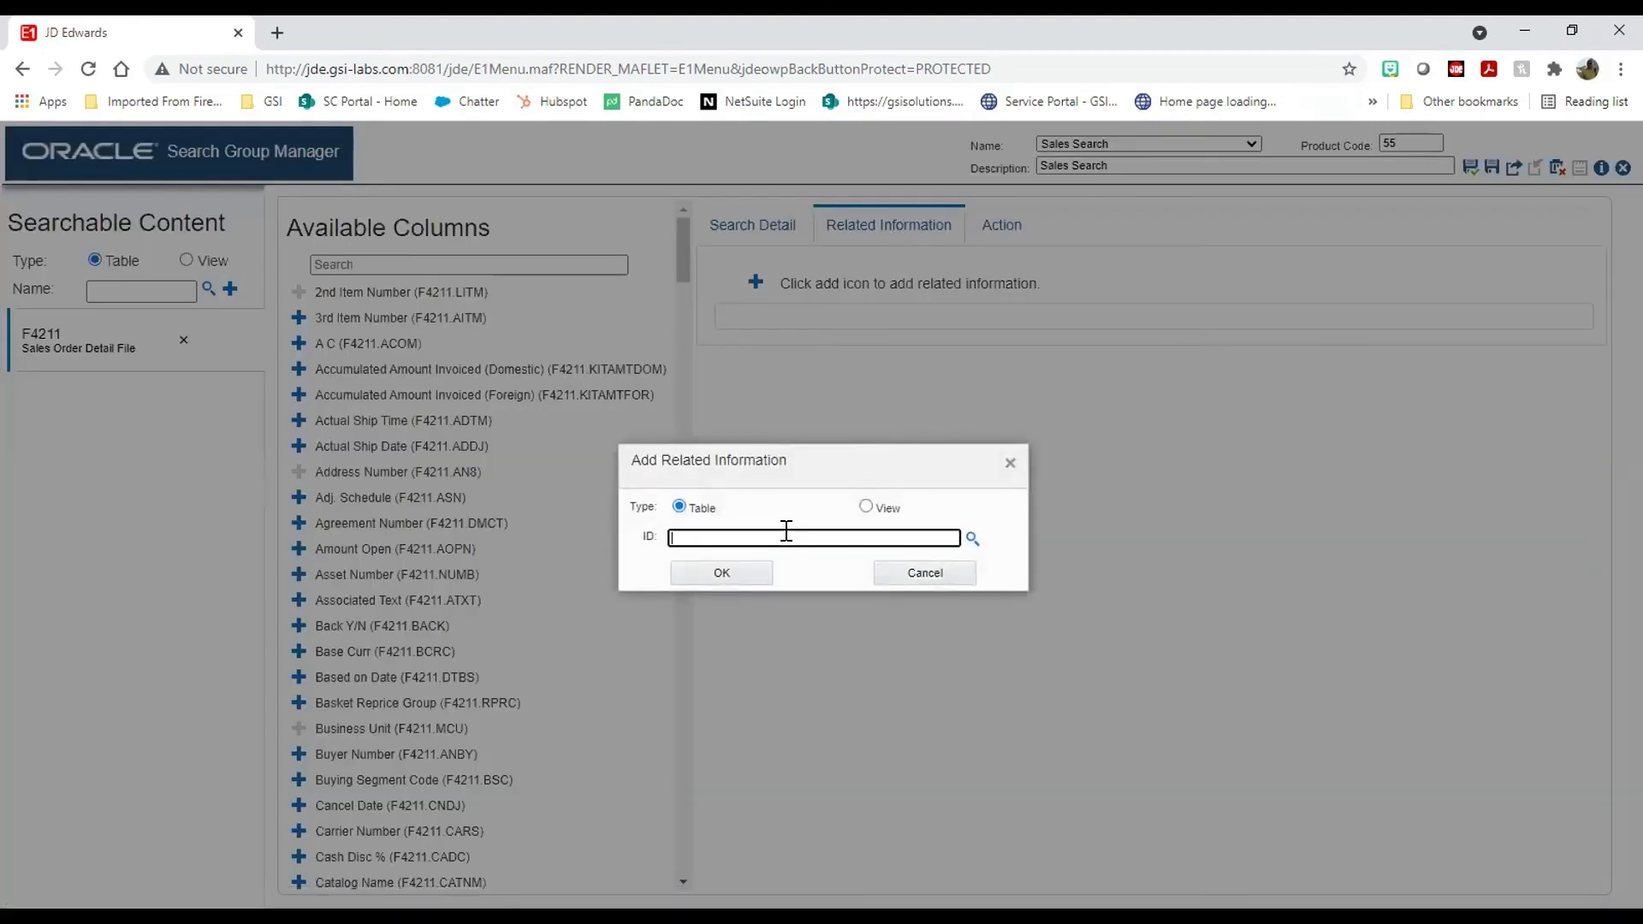
pyautogui.write('f4211')
pyautogui.click(752, 575)
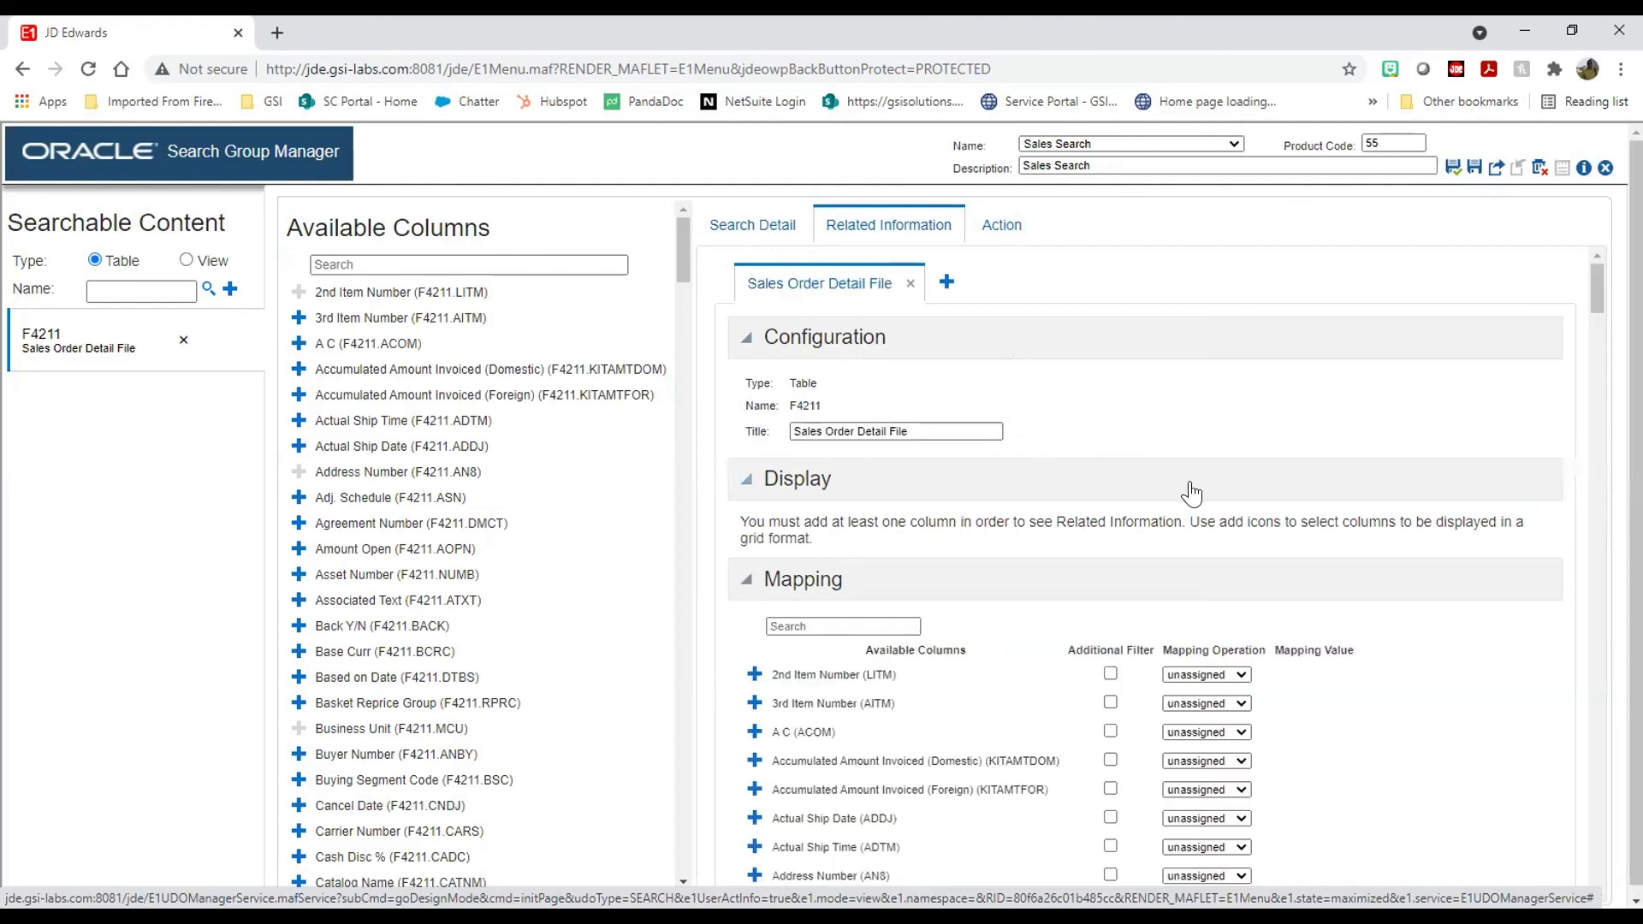
# Step: Add 2nd Item Number to the related grid, leaving its mapping unassigned
pyautogui.scroll(-3, 1180, 496)
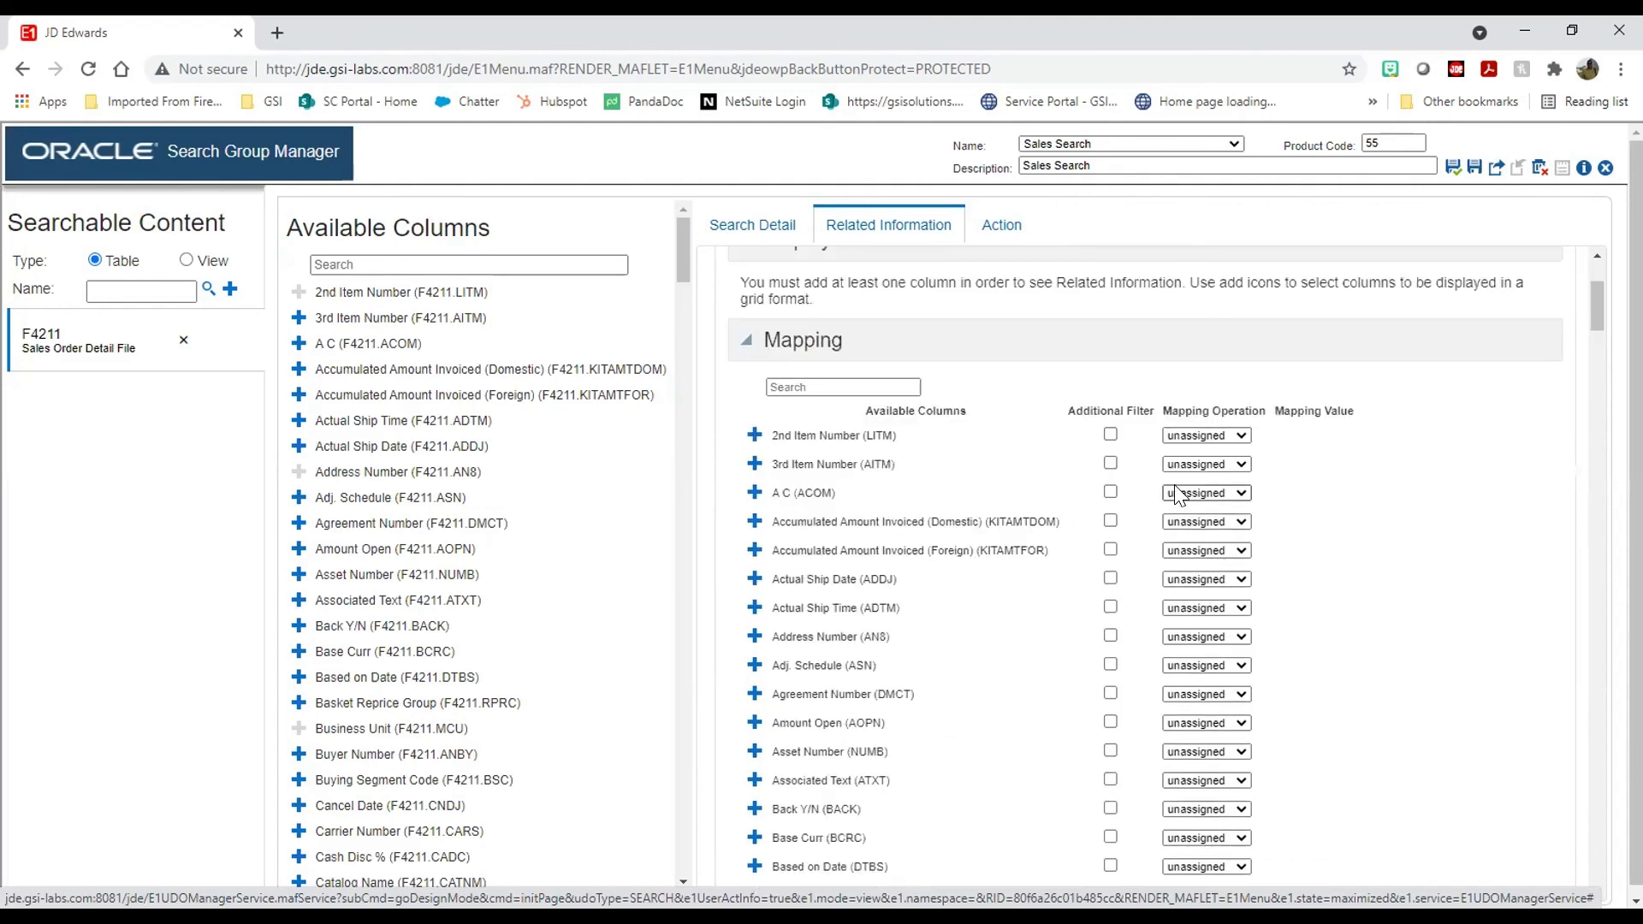
pyautogui.scroll(-2, 1179, 495)
pyautogui.scroll(2, 1174, 485)
pyautogui.scroll(-4, 961, 751)
pyautogui.scroll(4, 961, 751)
pyautogui.click(754, 435)
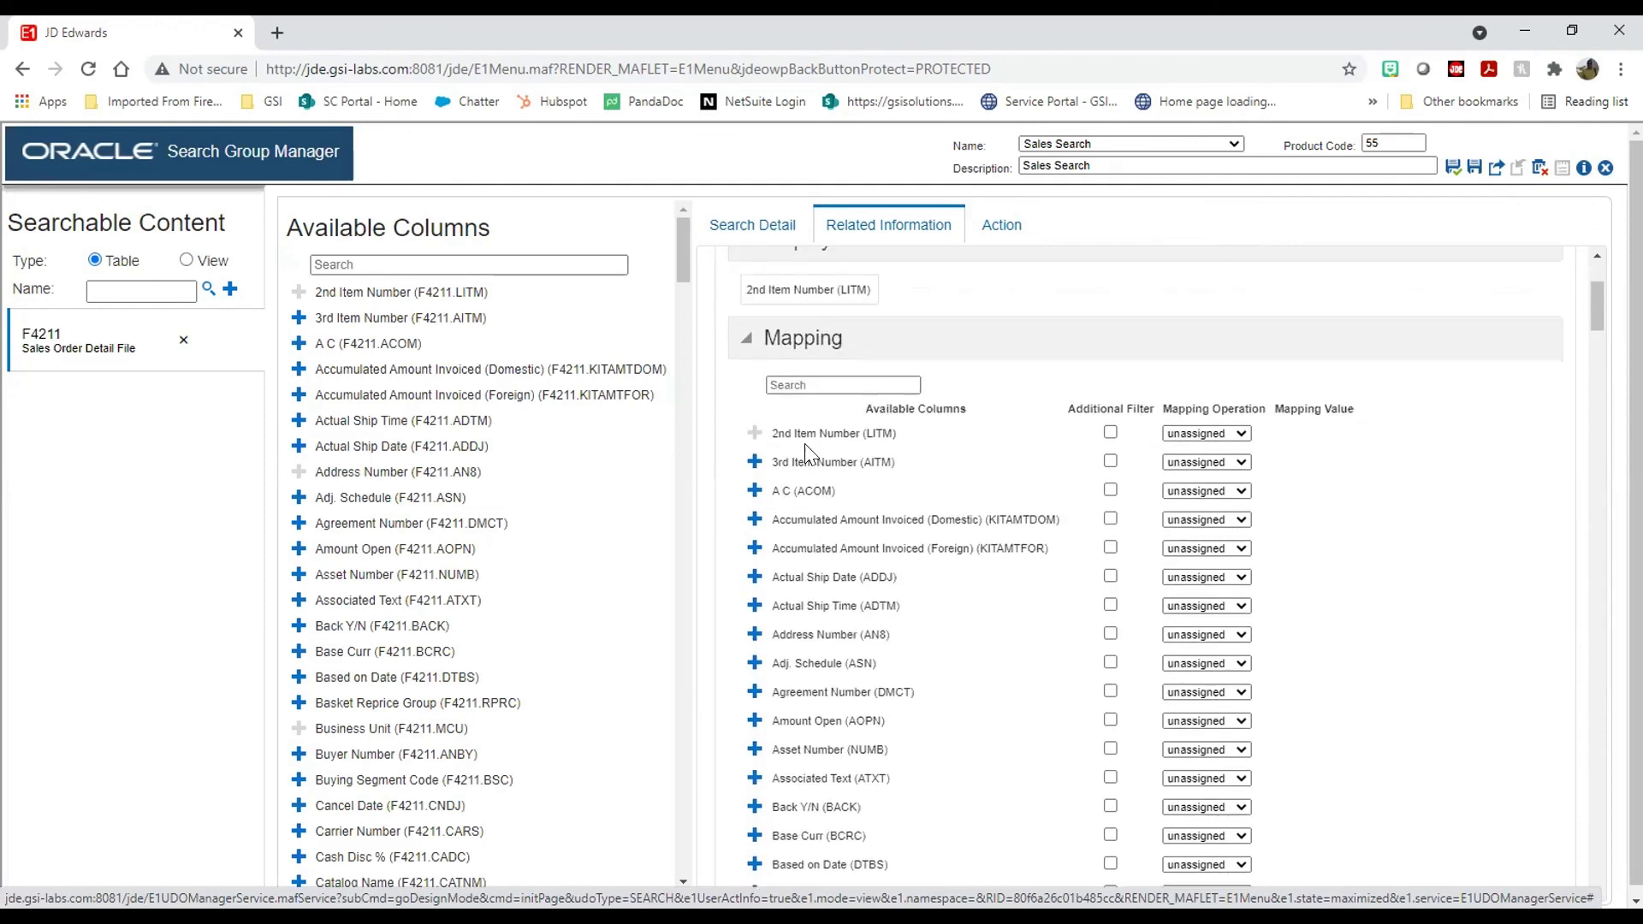
pyautogui.click(1241, 433)
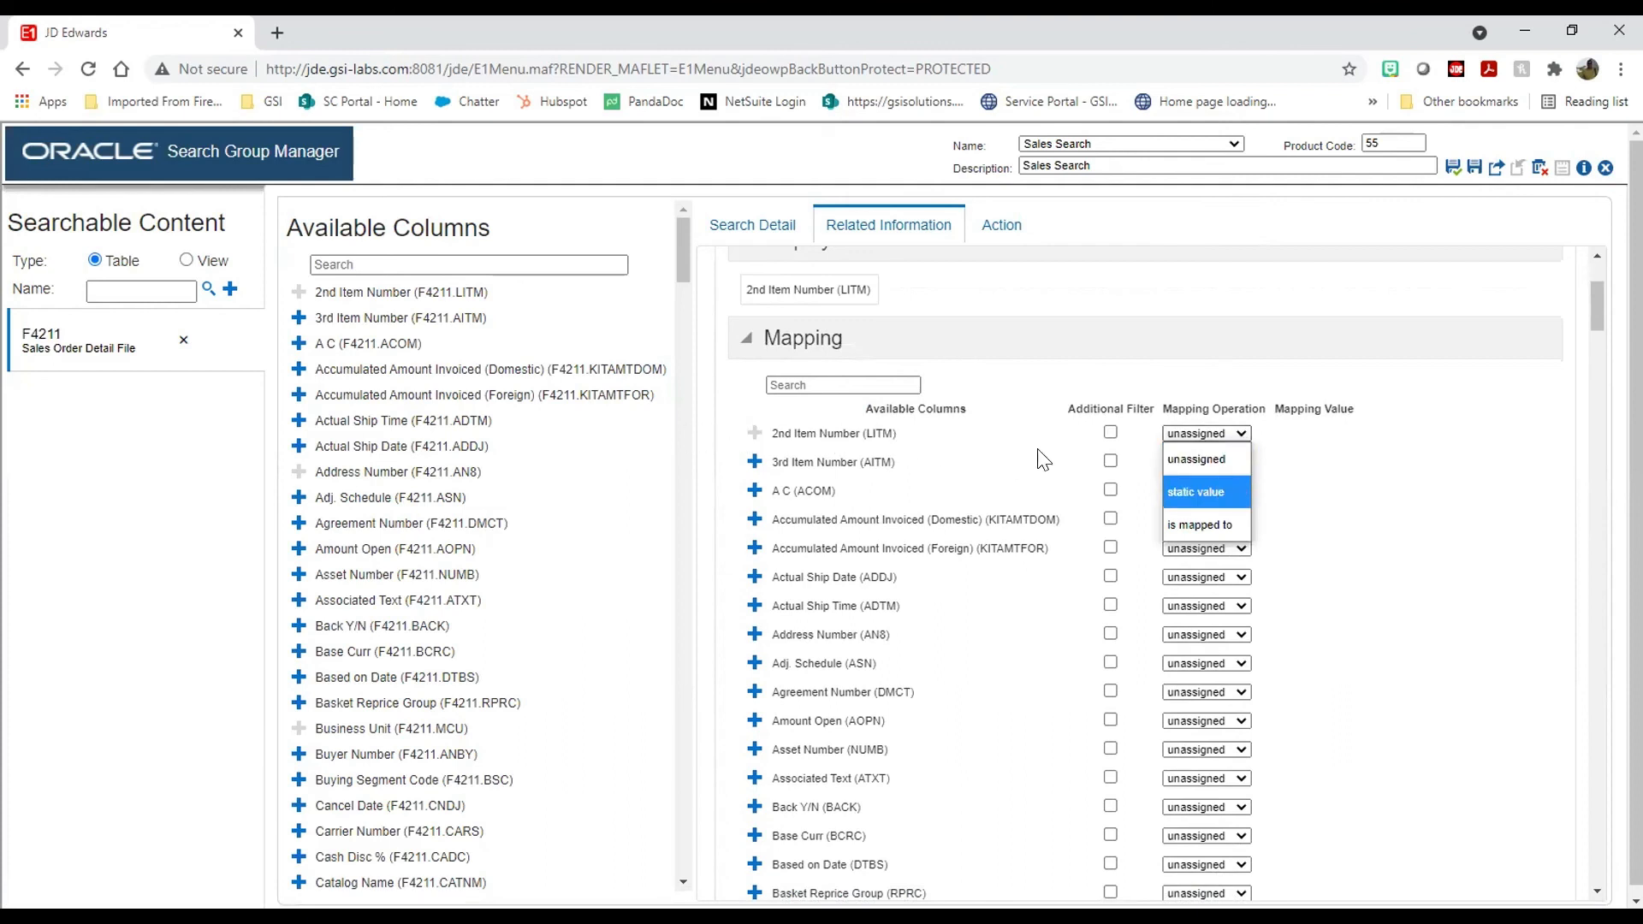
pyautogui.click(1023, 470)
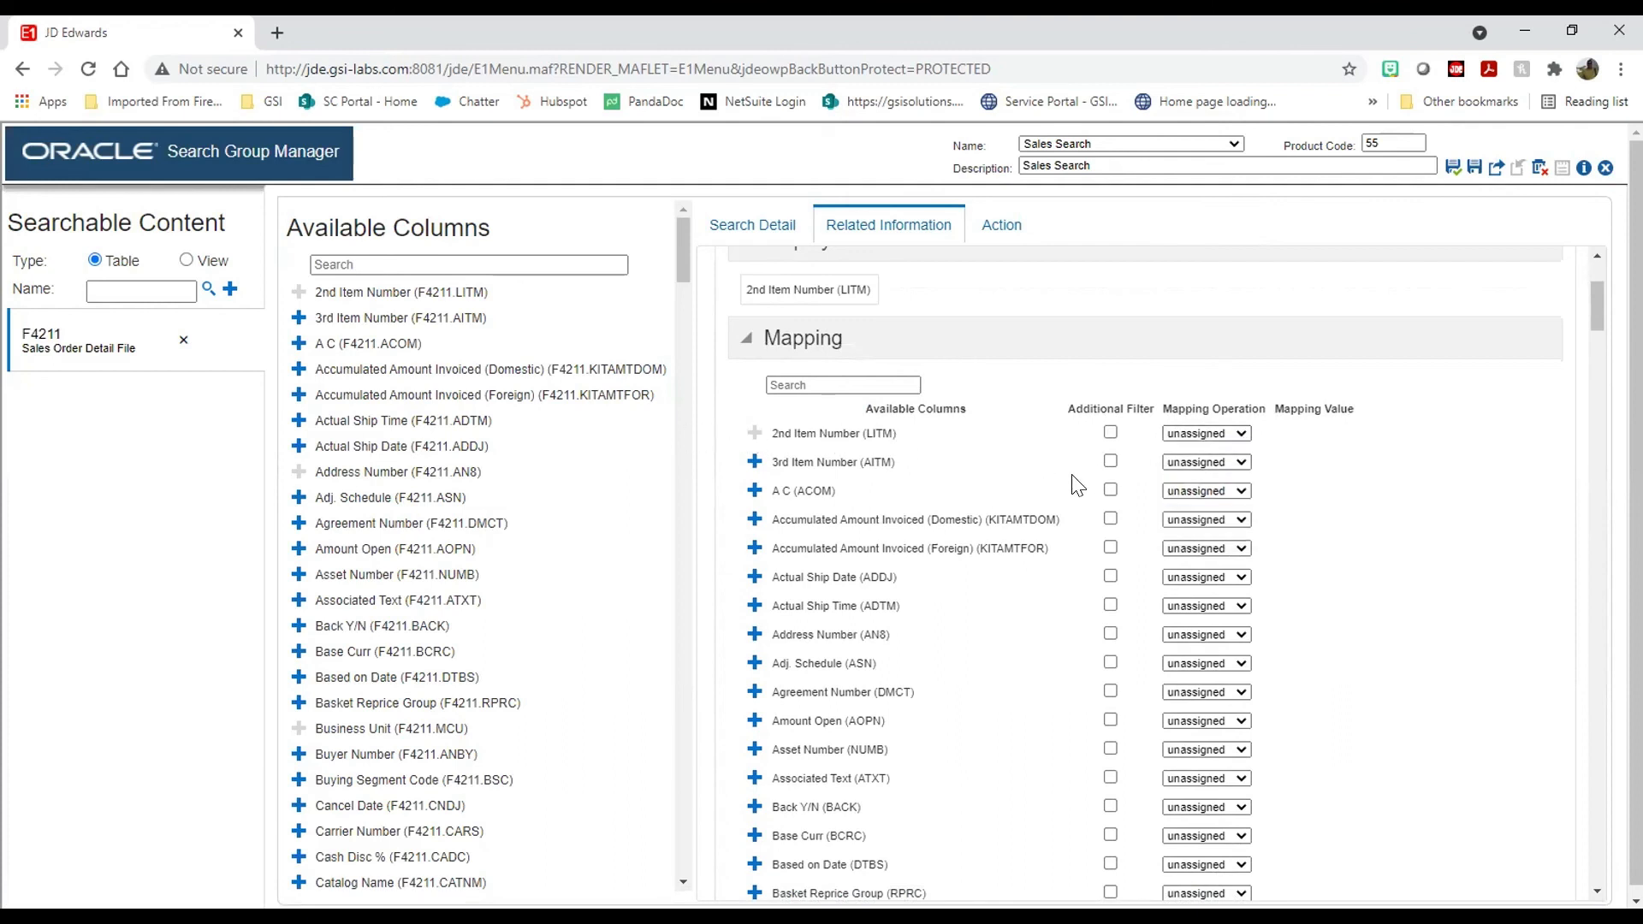
# Step: Add Address Number to the related grid, mapped to the Cust column
pyautogui.scroll(-3, 959, 543)
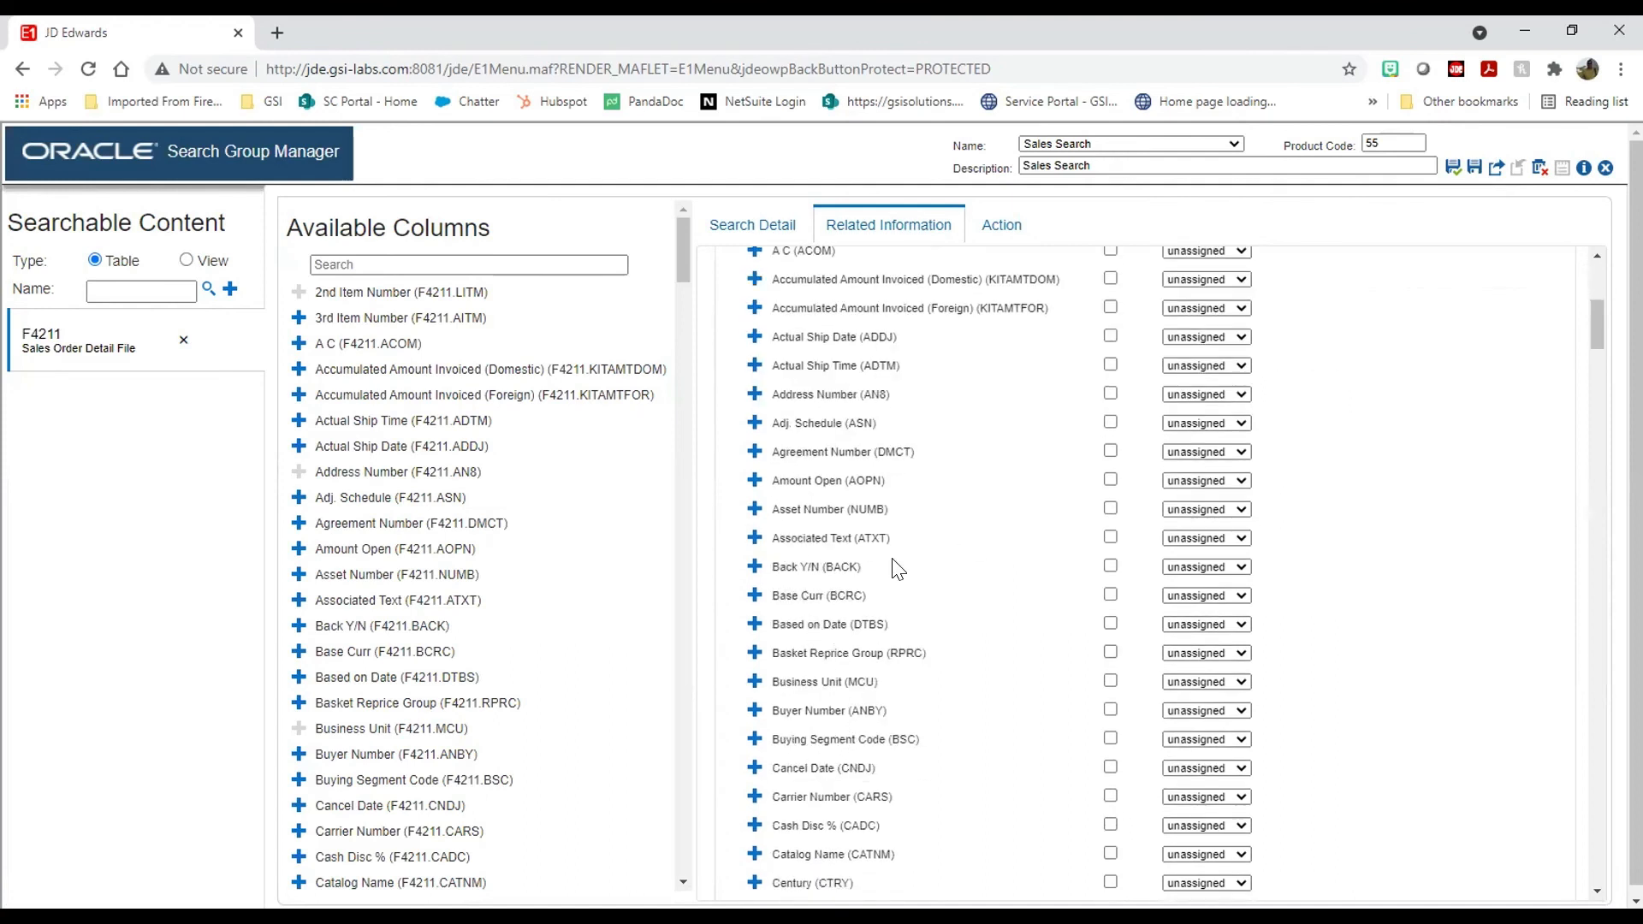
pyautogui.scroll(-6, 896, 569)
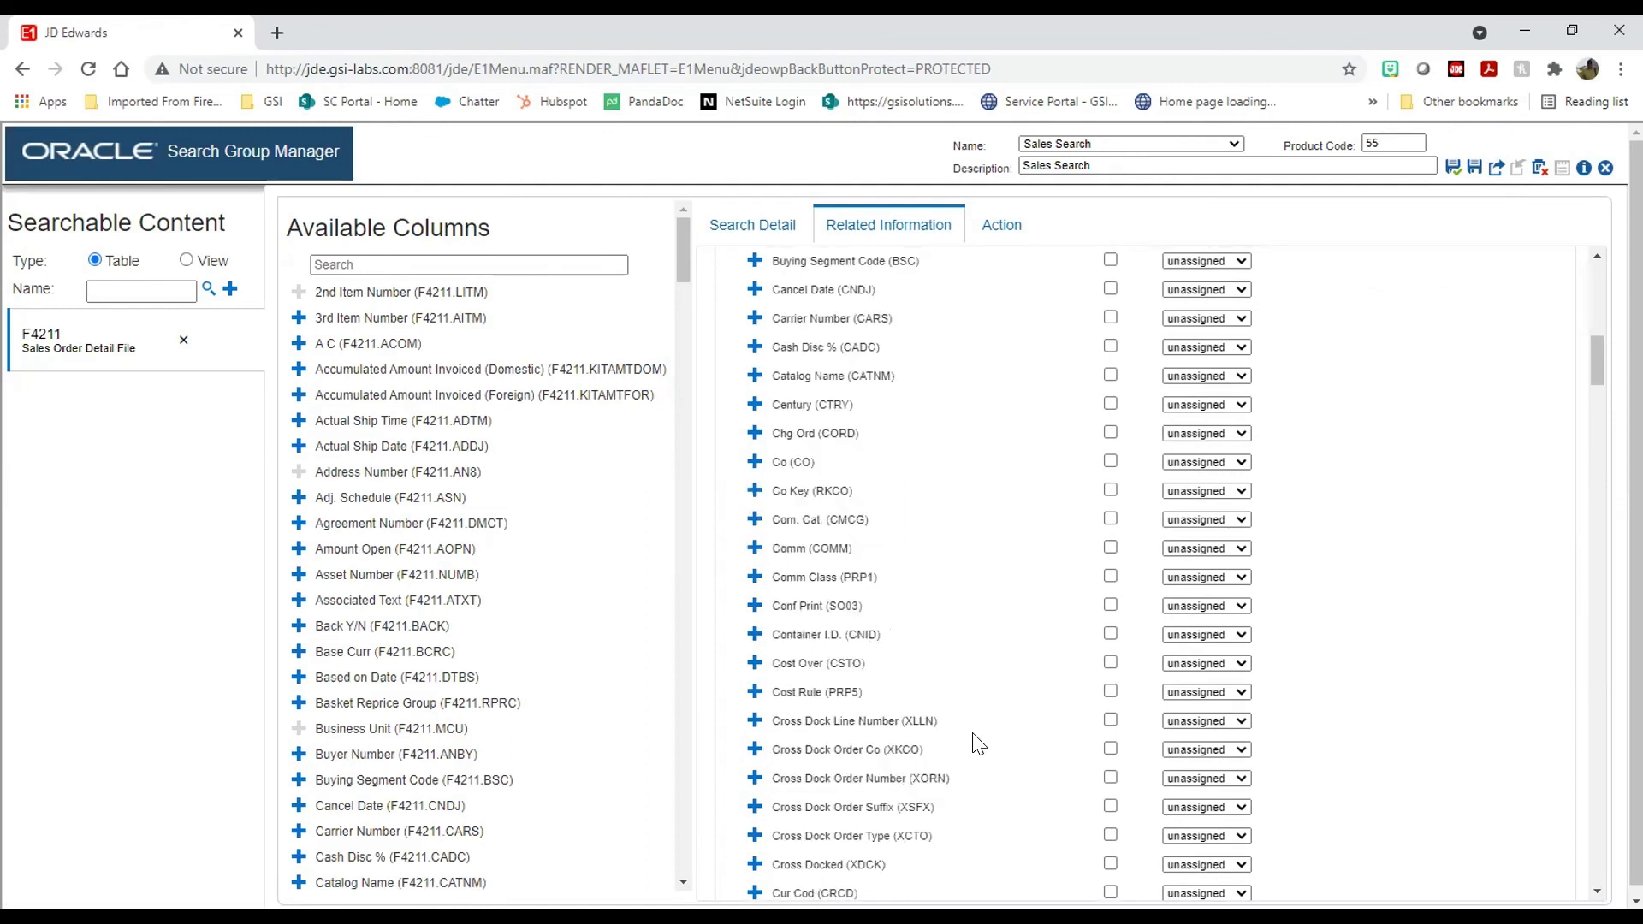
pyautogui.scroll(10, 978, 742)
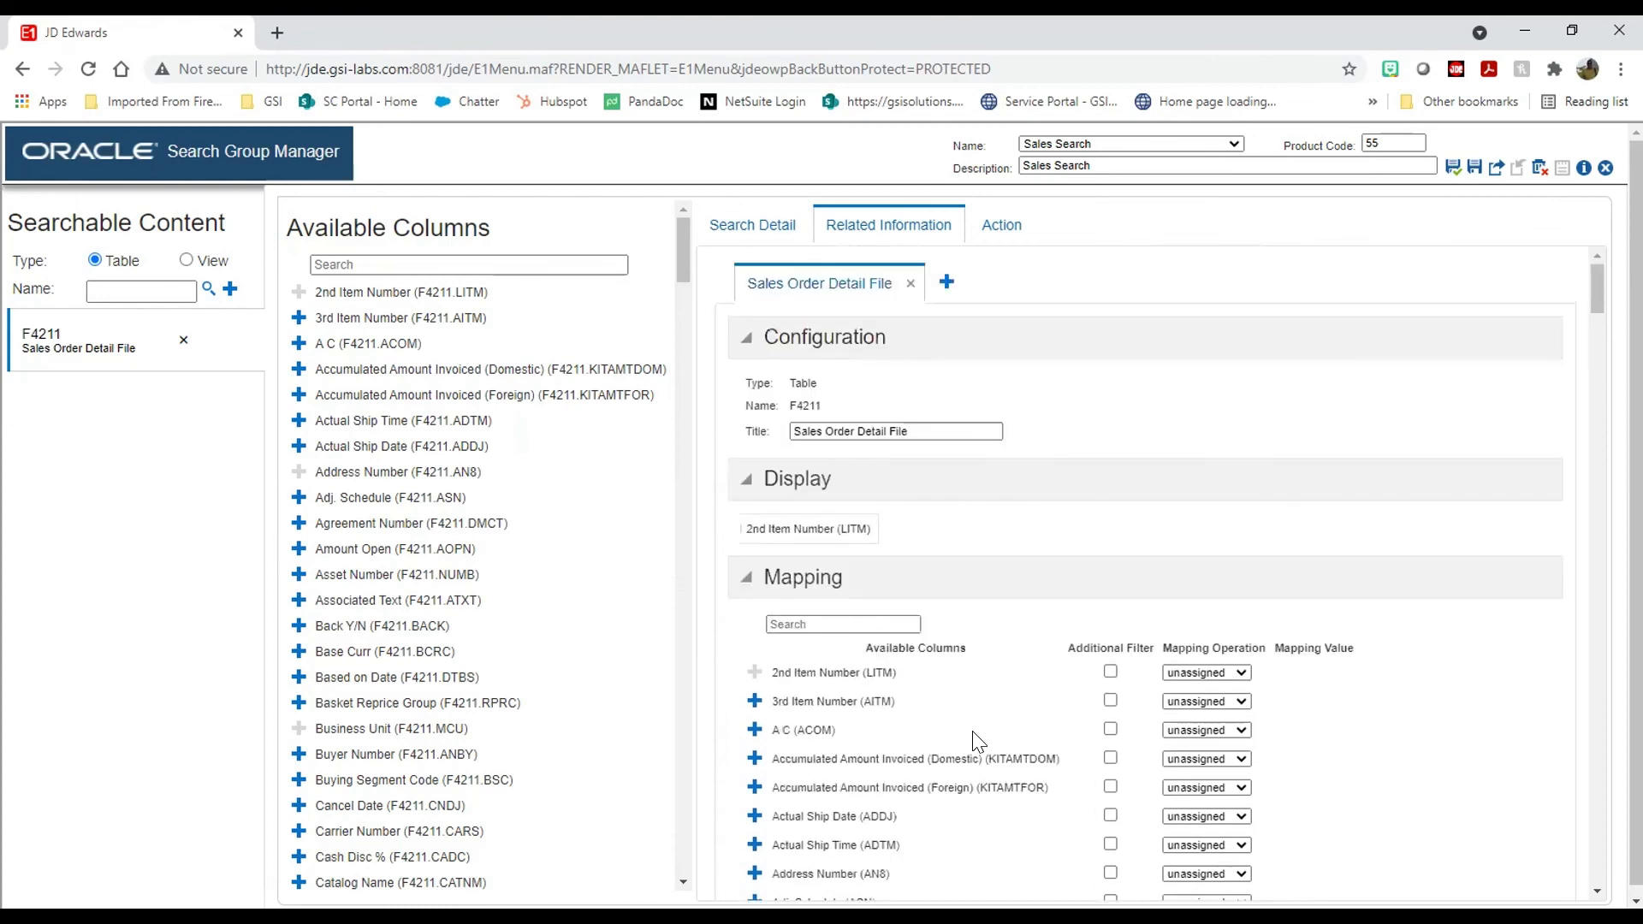
pyautogui.scroll(-6, 978, 743)
pyautogui.click(755, 394)
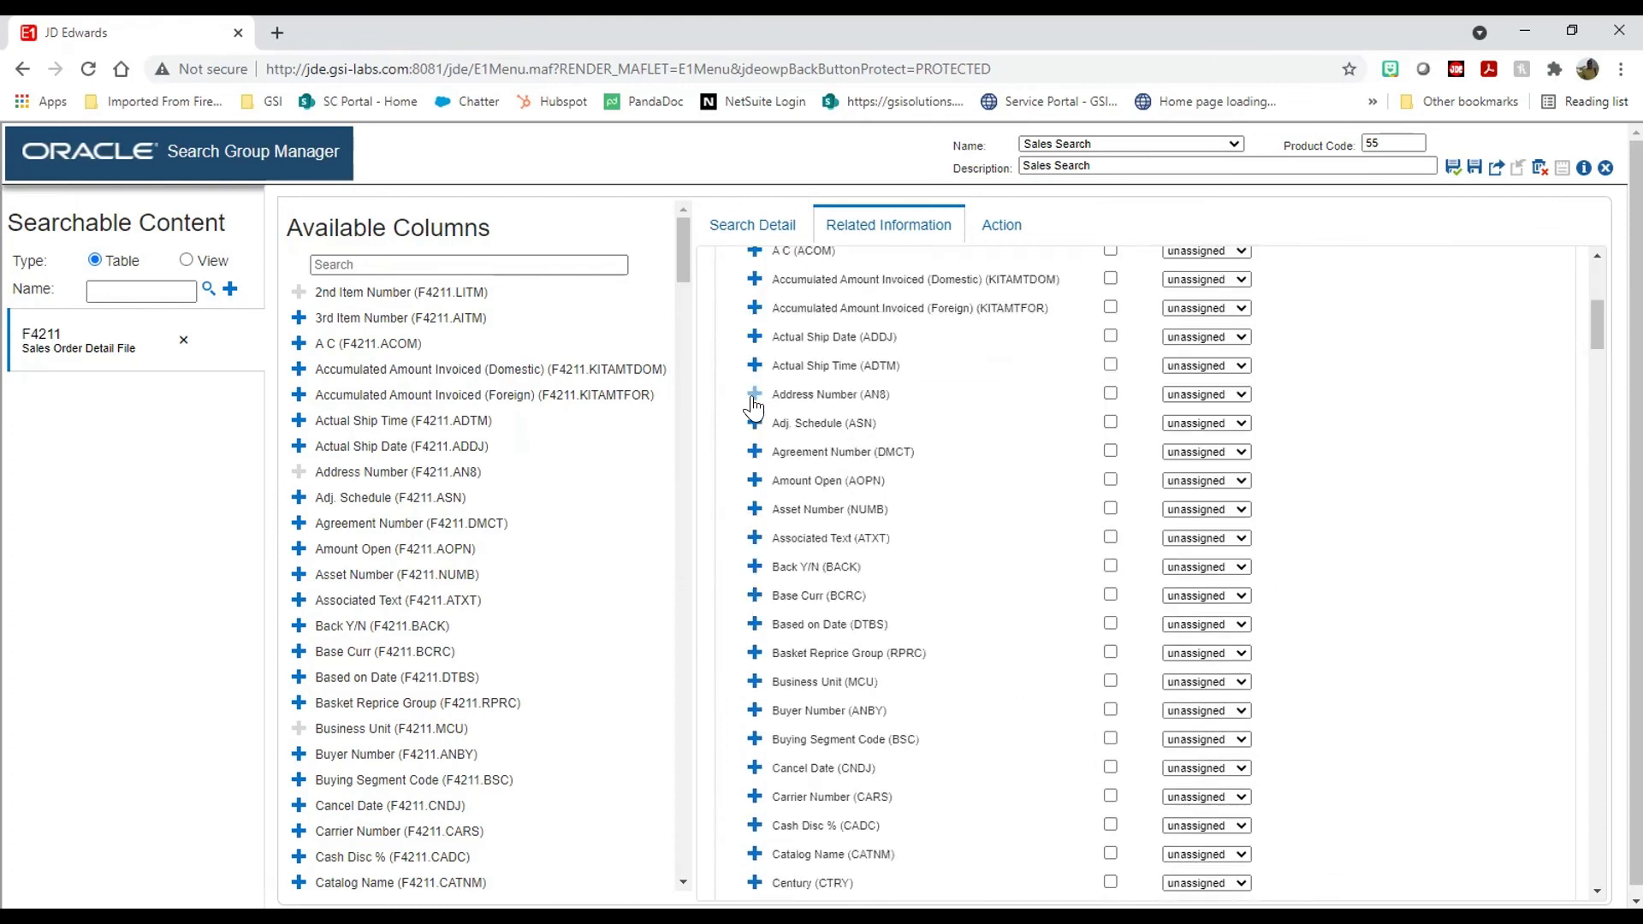
pyautogui.click(1232, 394)
pyautogui.click(1224, 485)
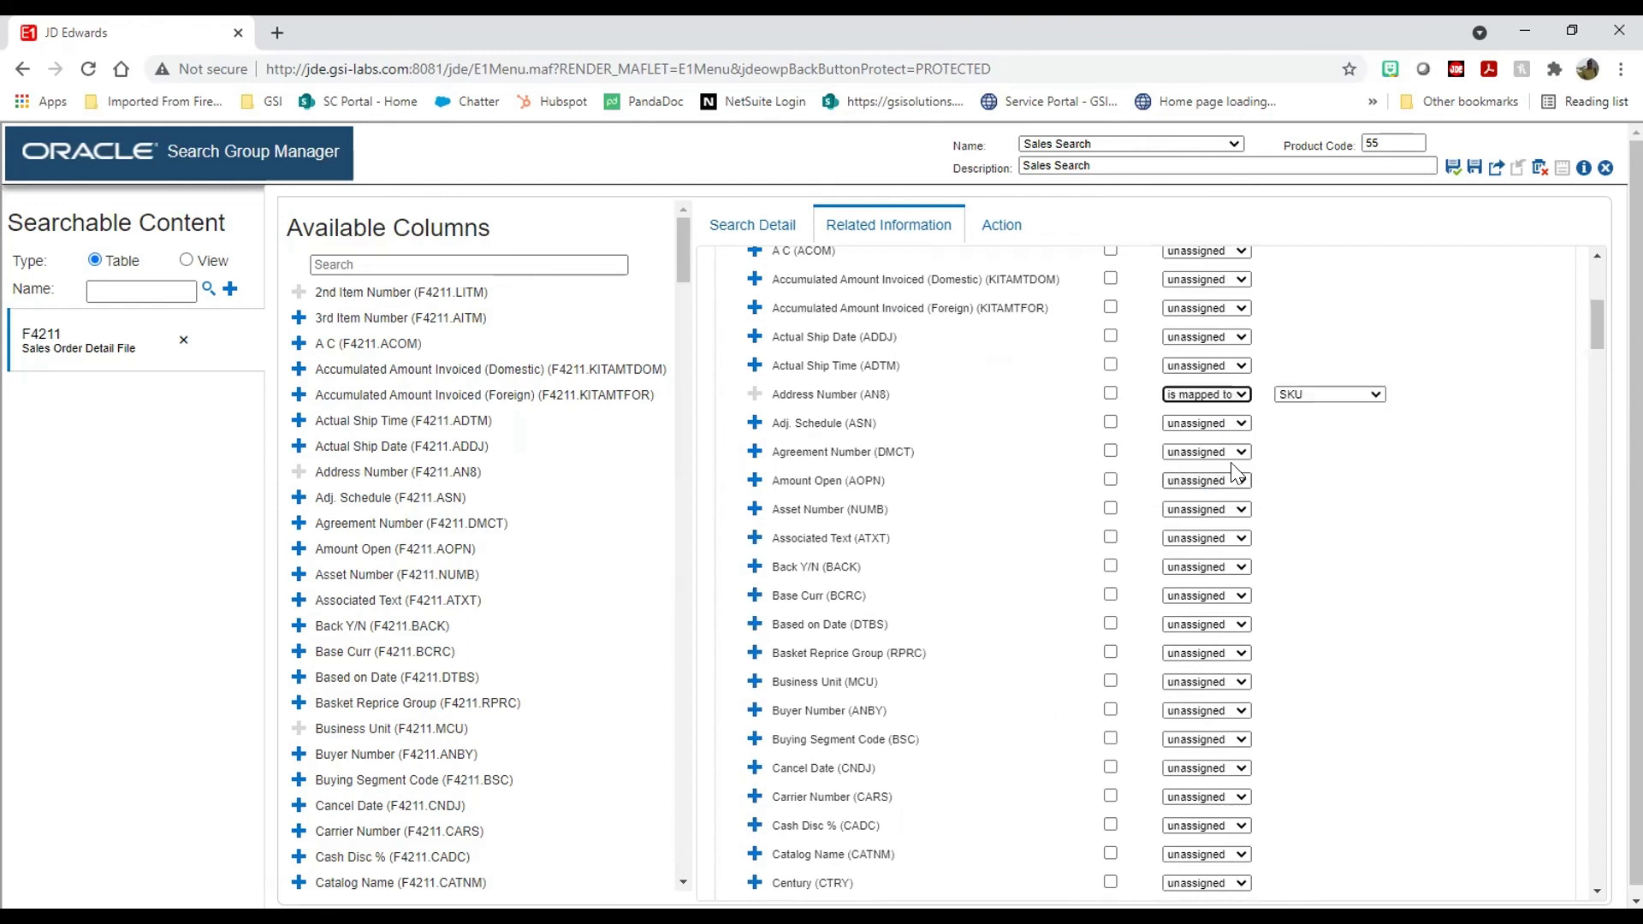
pyautogui.click(1309, 396)
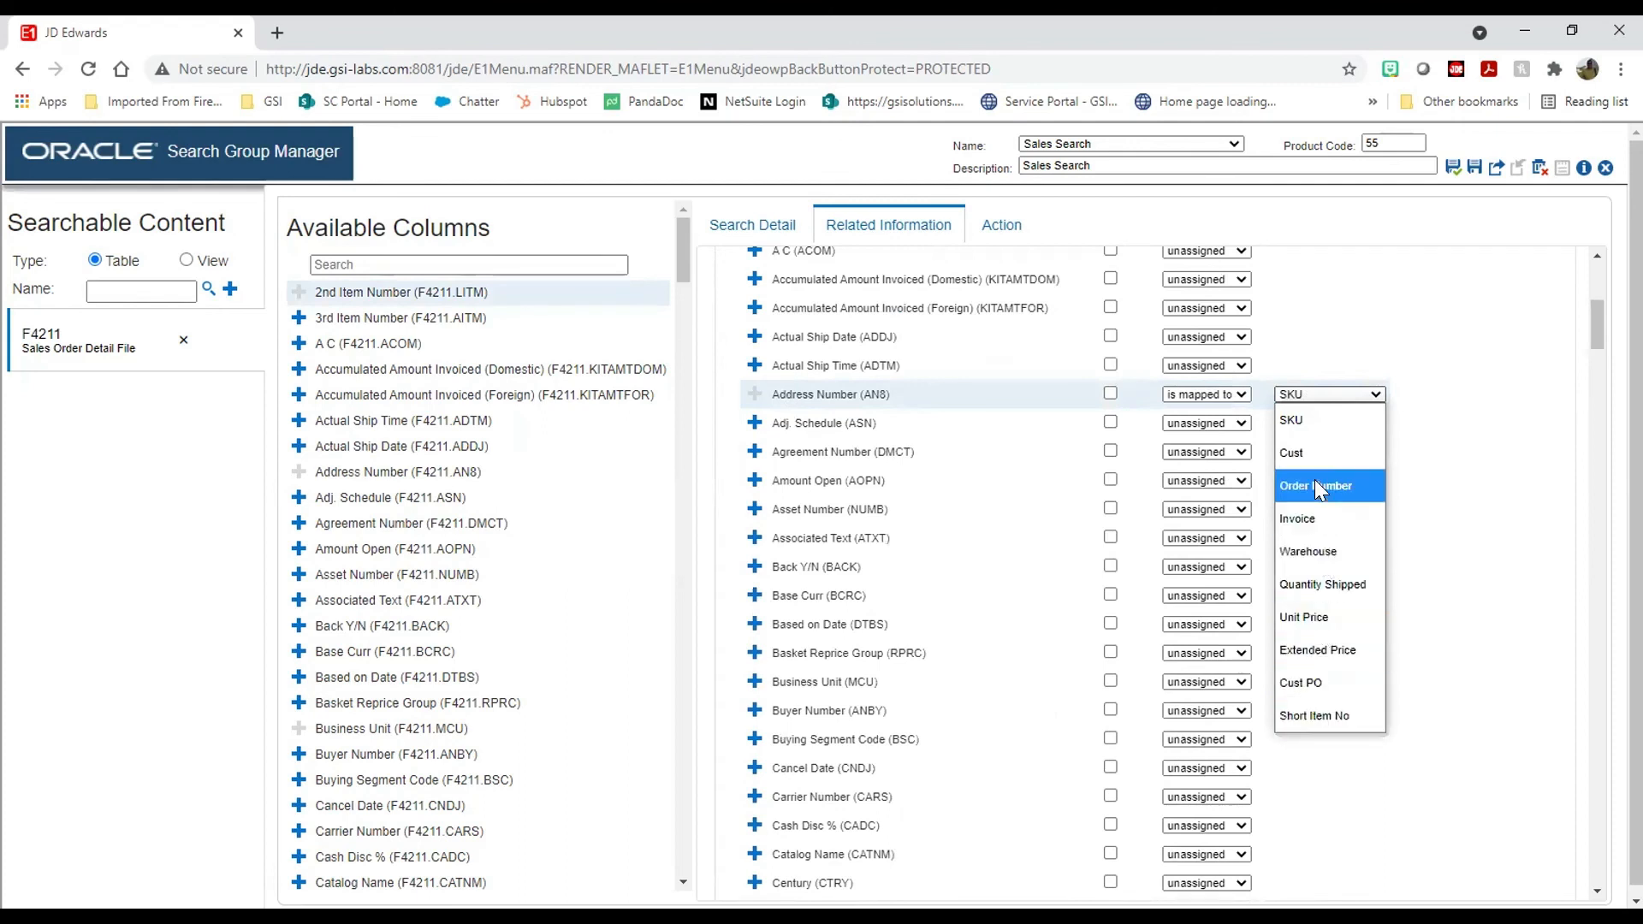
pyautogui.click(1294, 454)
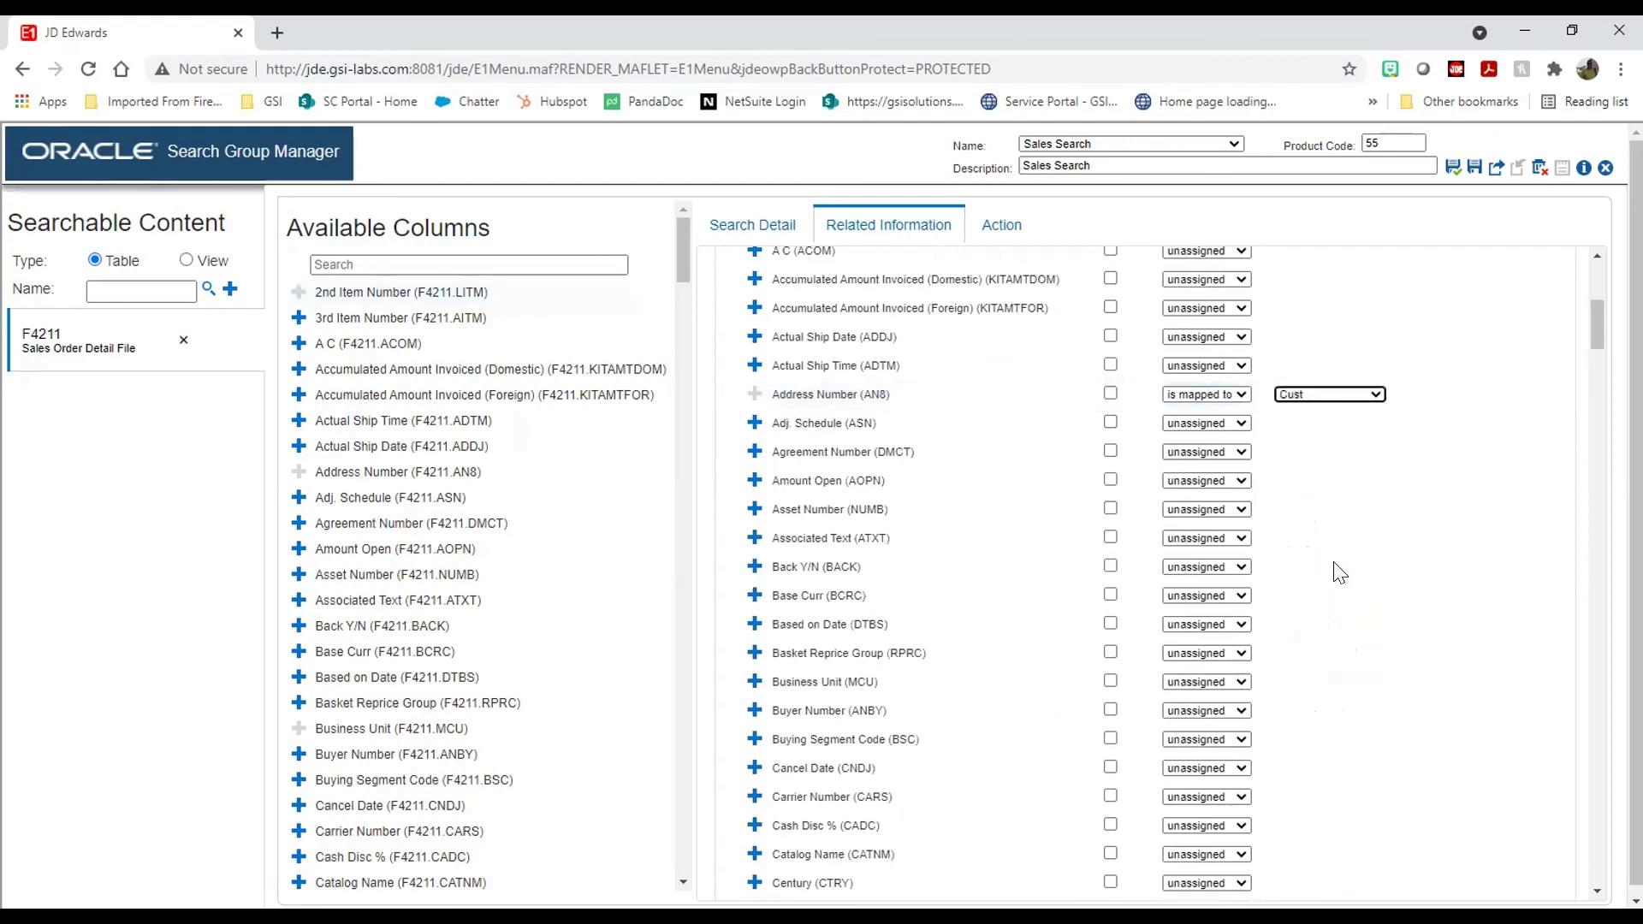
# Step: Add the Do Ty and Adj. Schedule columns to the related information grid
pyautogui.scroll(-3, 1332, 569)
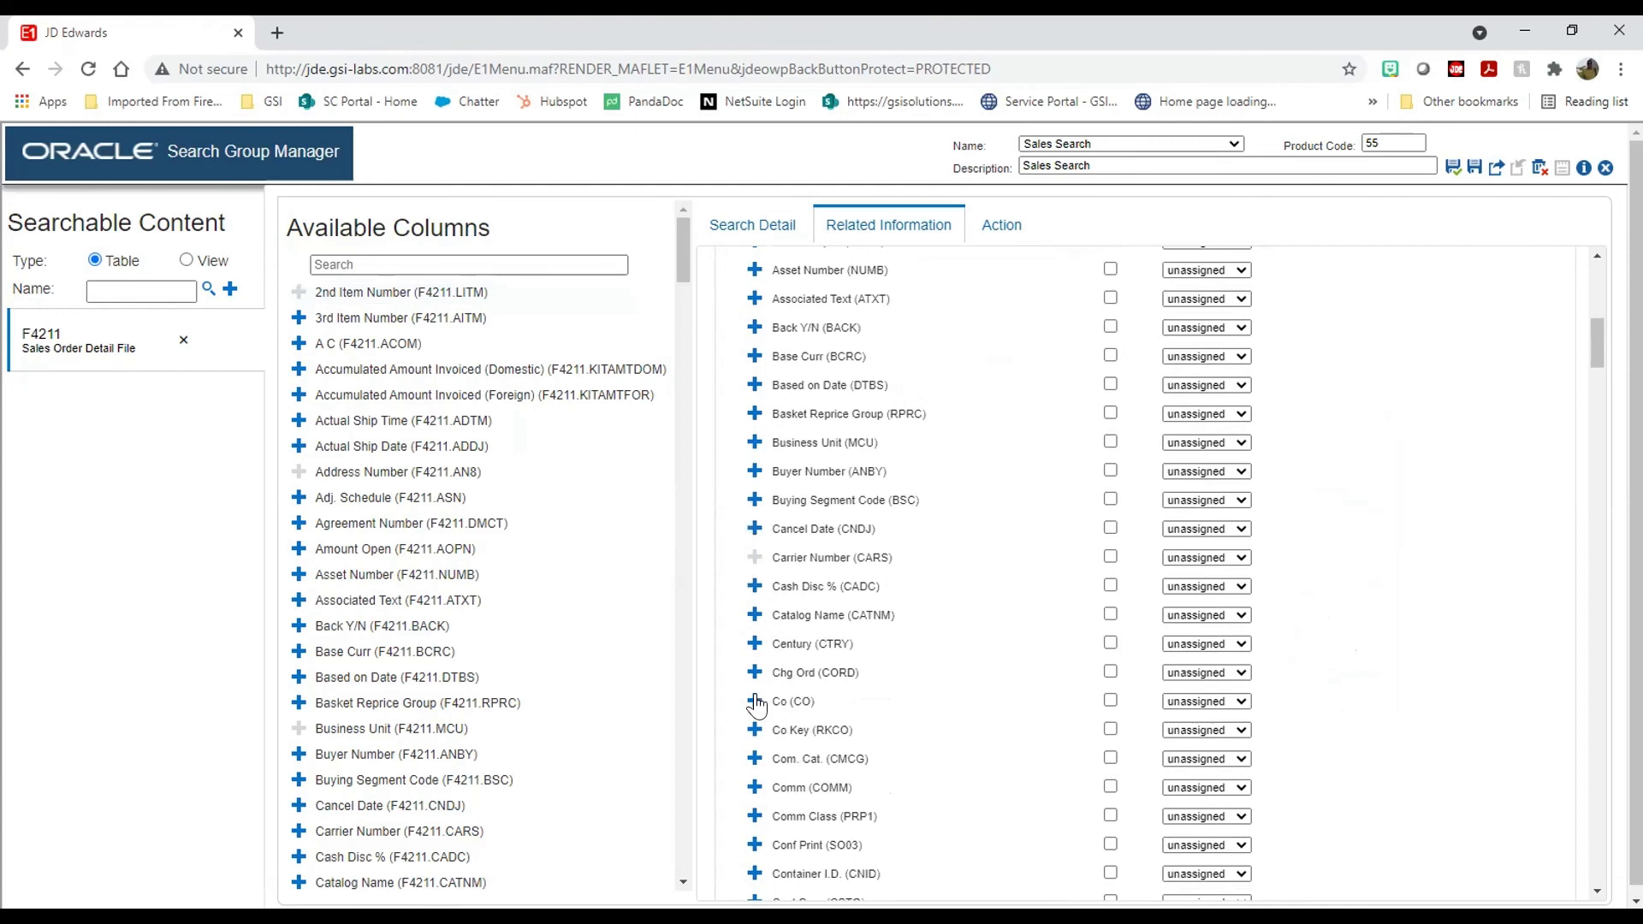
pyautogui.scroll(-3, 774, 777)
pyautogui.scroll(-6, 772, 772)
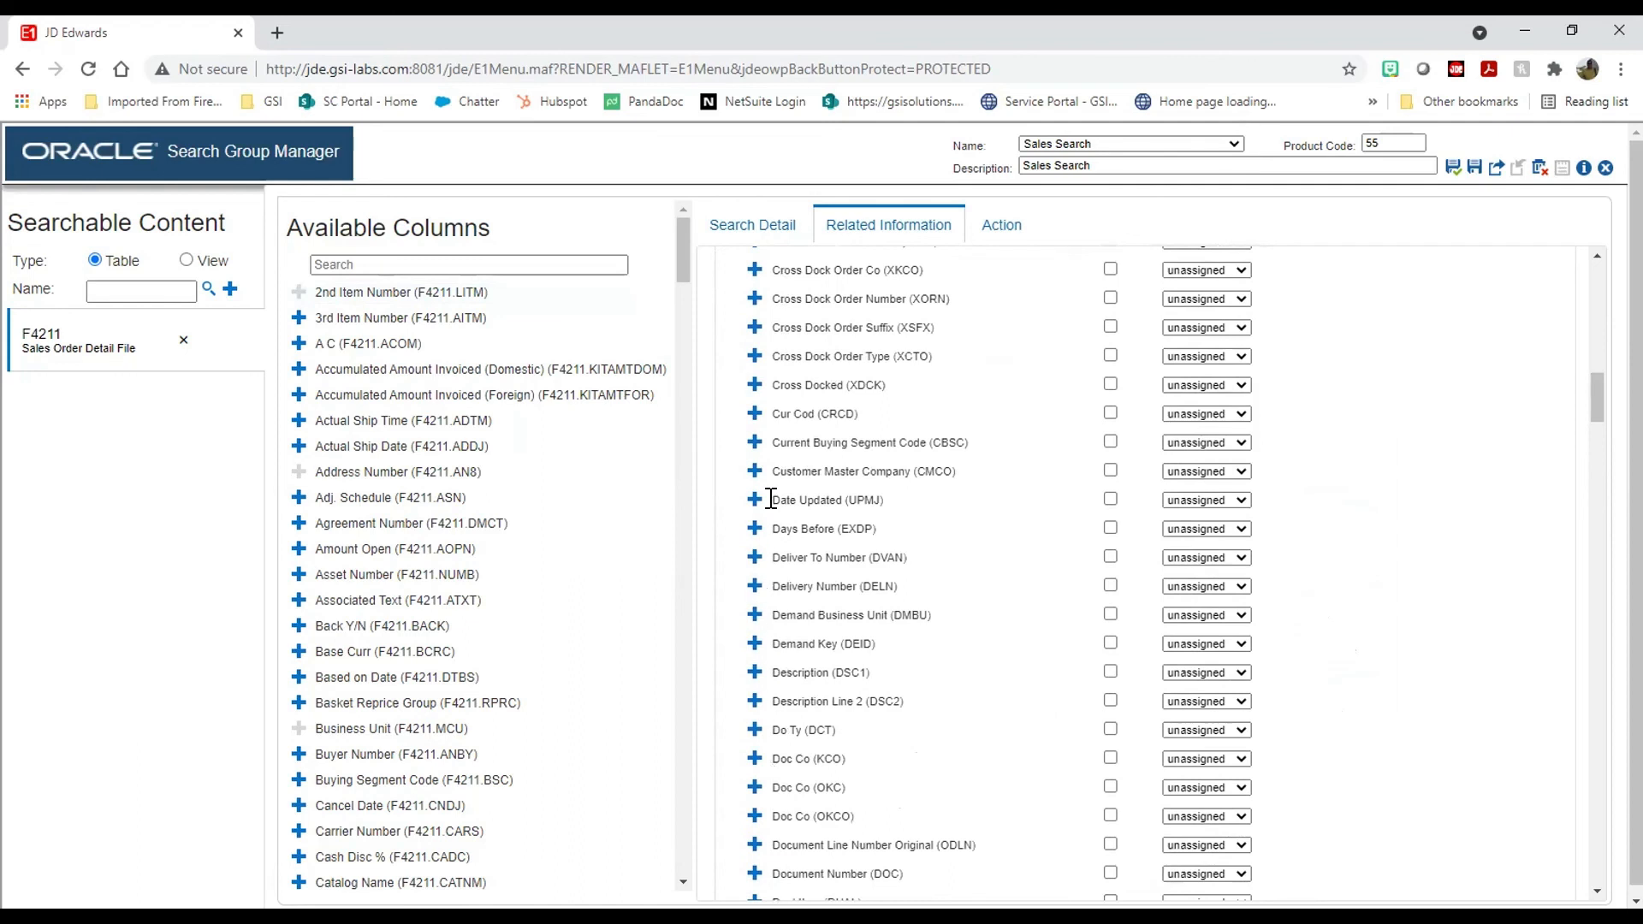
pyautogui.click(753, 730)
pyautogui.scroll(6, 860, 578)
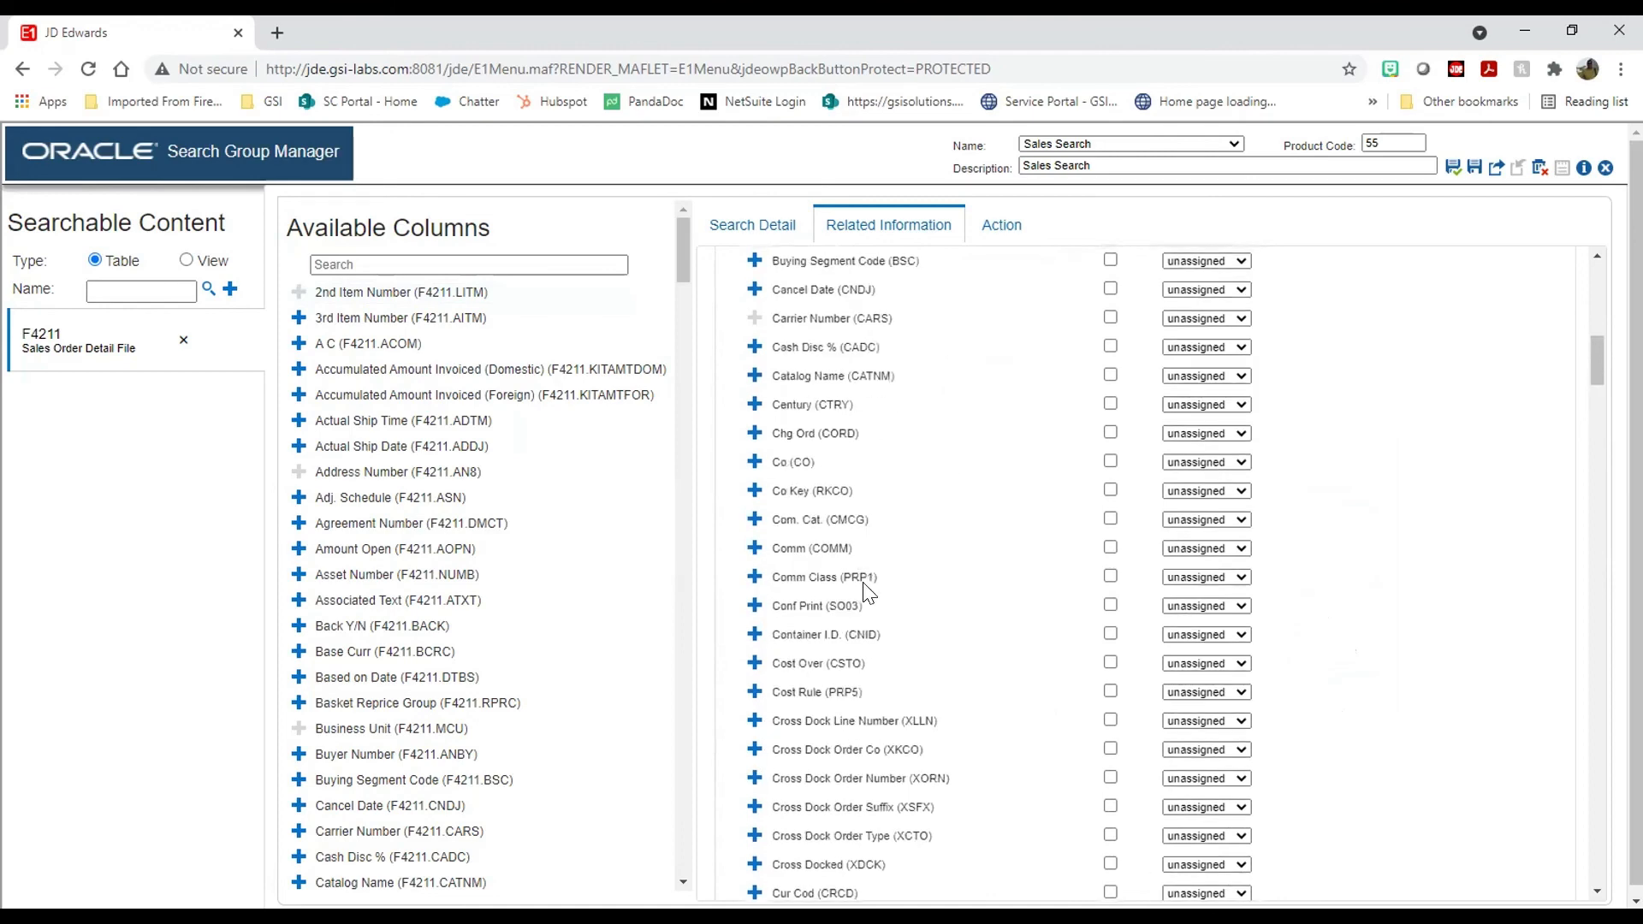
pyautogui.scroll(6, 781, 505)
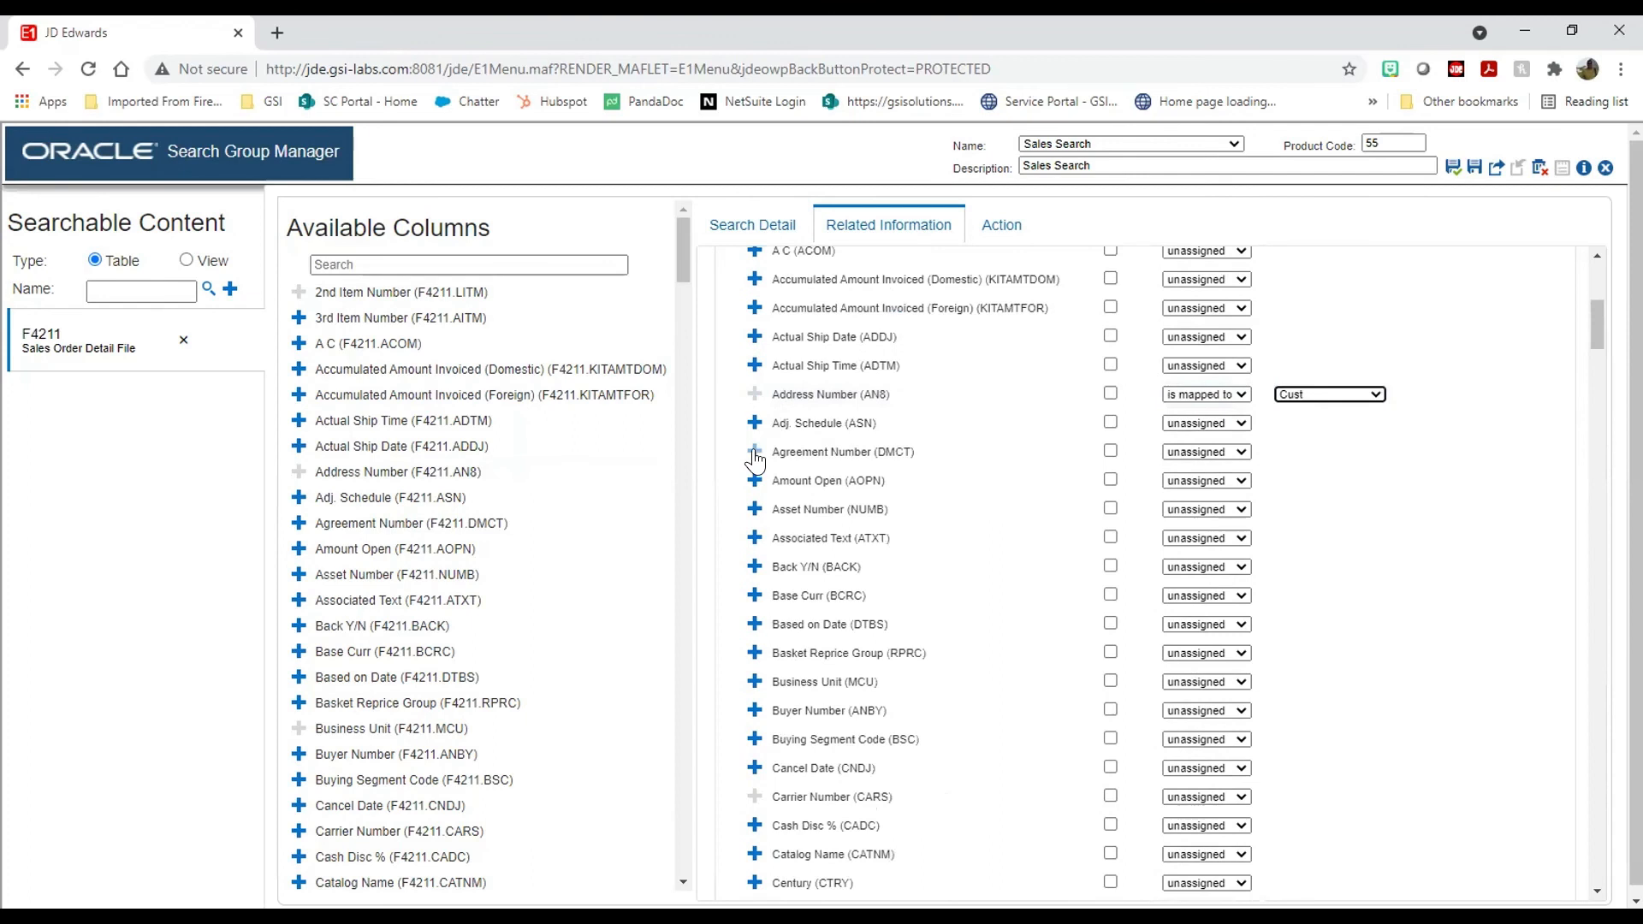
pyautogui.click(753, 423)
pyautogui.scroll(6, 1305, 496)
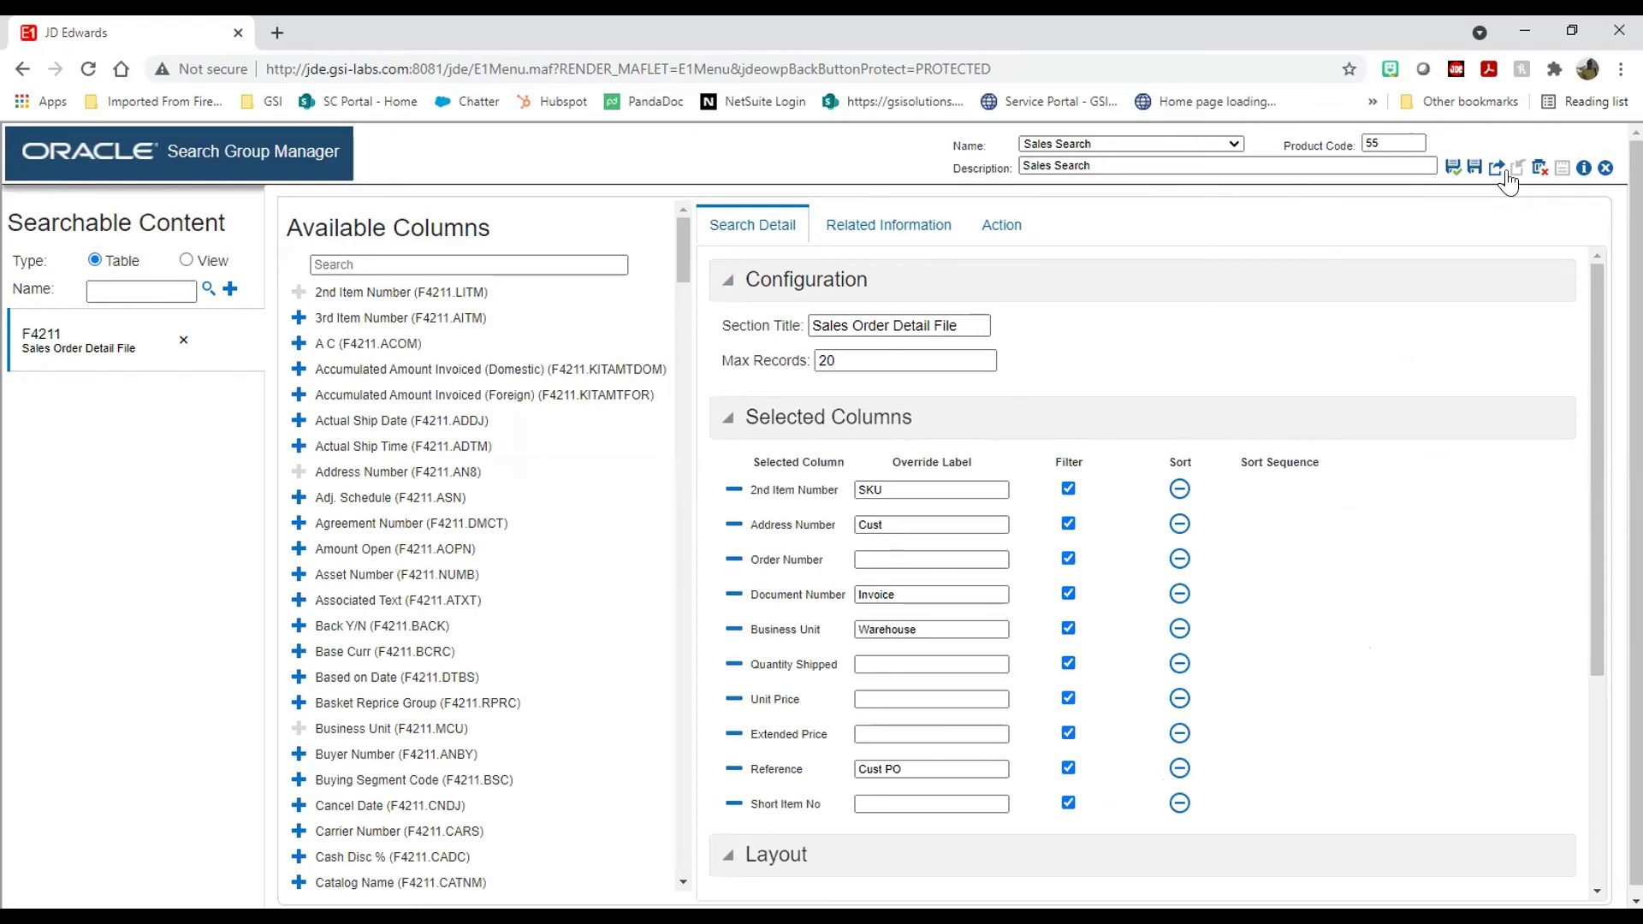
# Step: Close Search Group Manager and search for 'dan test' from the home page
pyautogui.scroll(-4, 1385, 365)
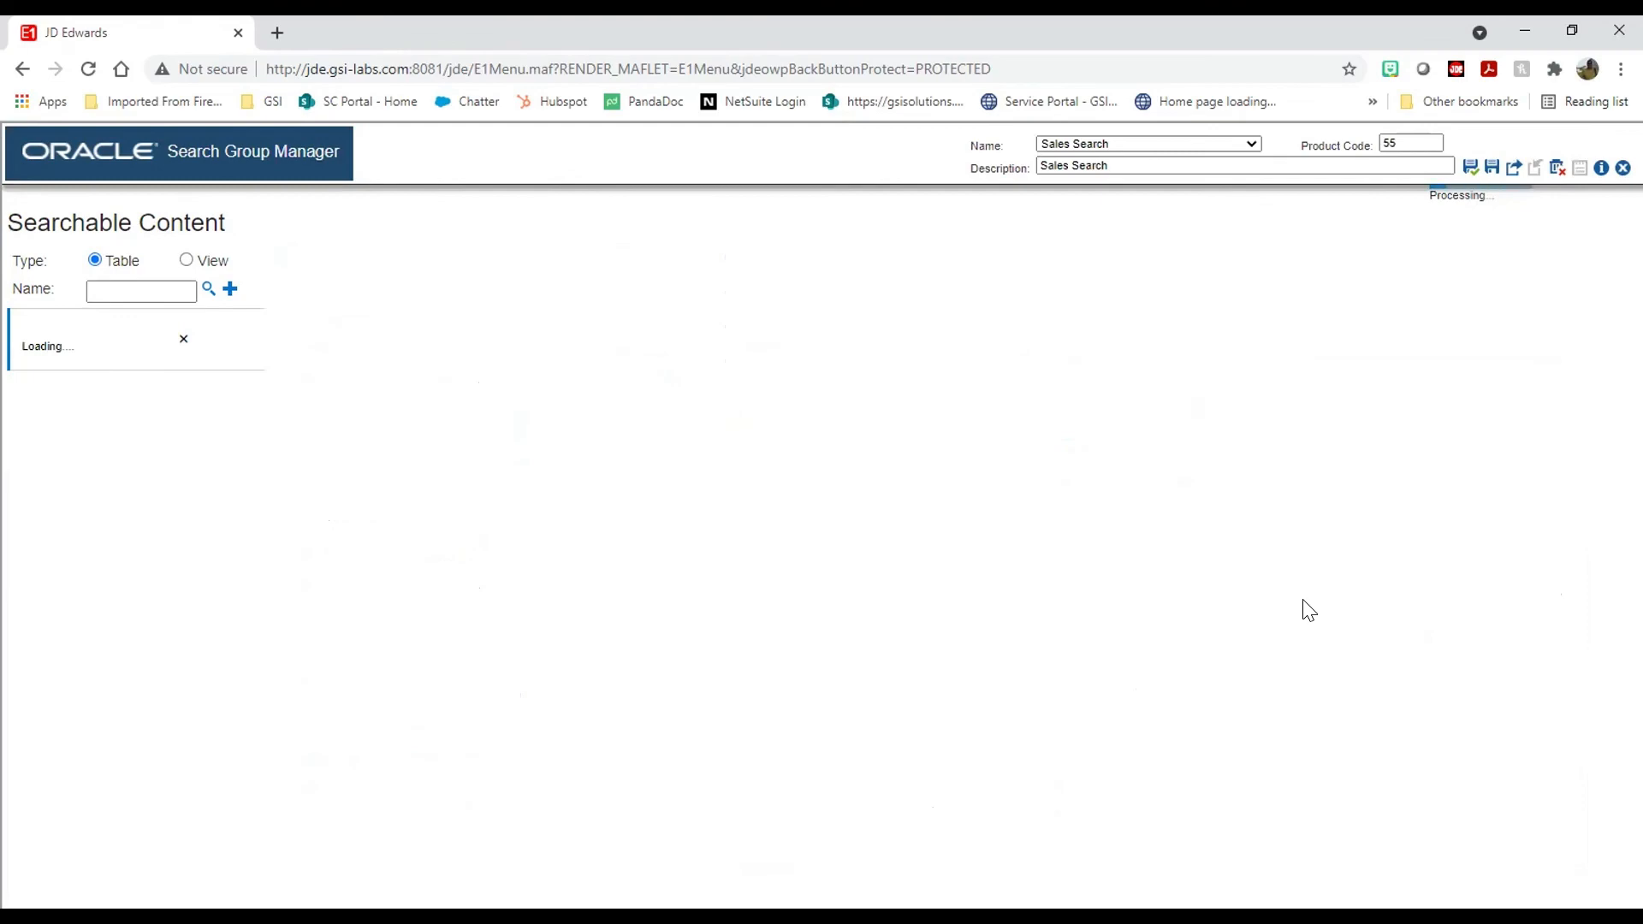
pyautogui.scroll(-5, 1305, 608)
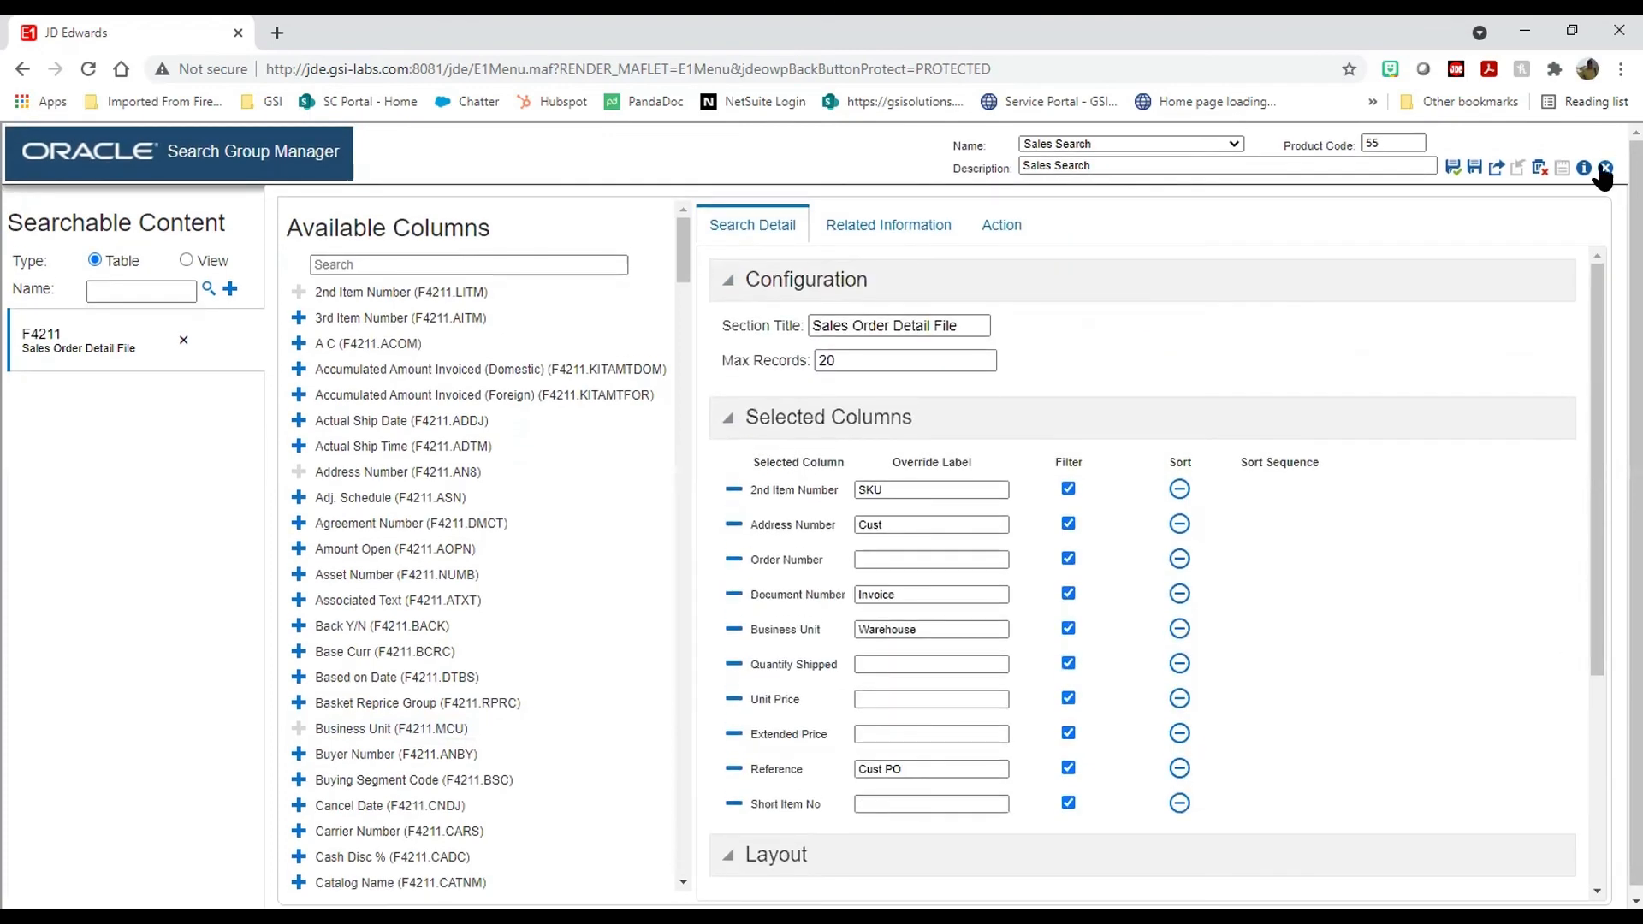
pyautogui.click(1605, 168)
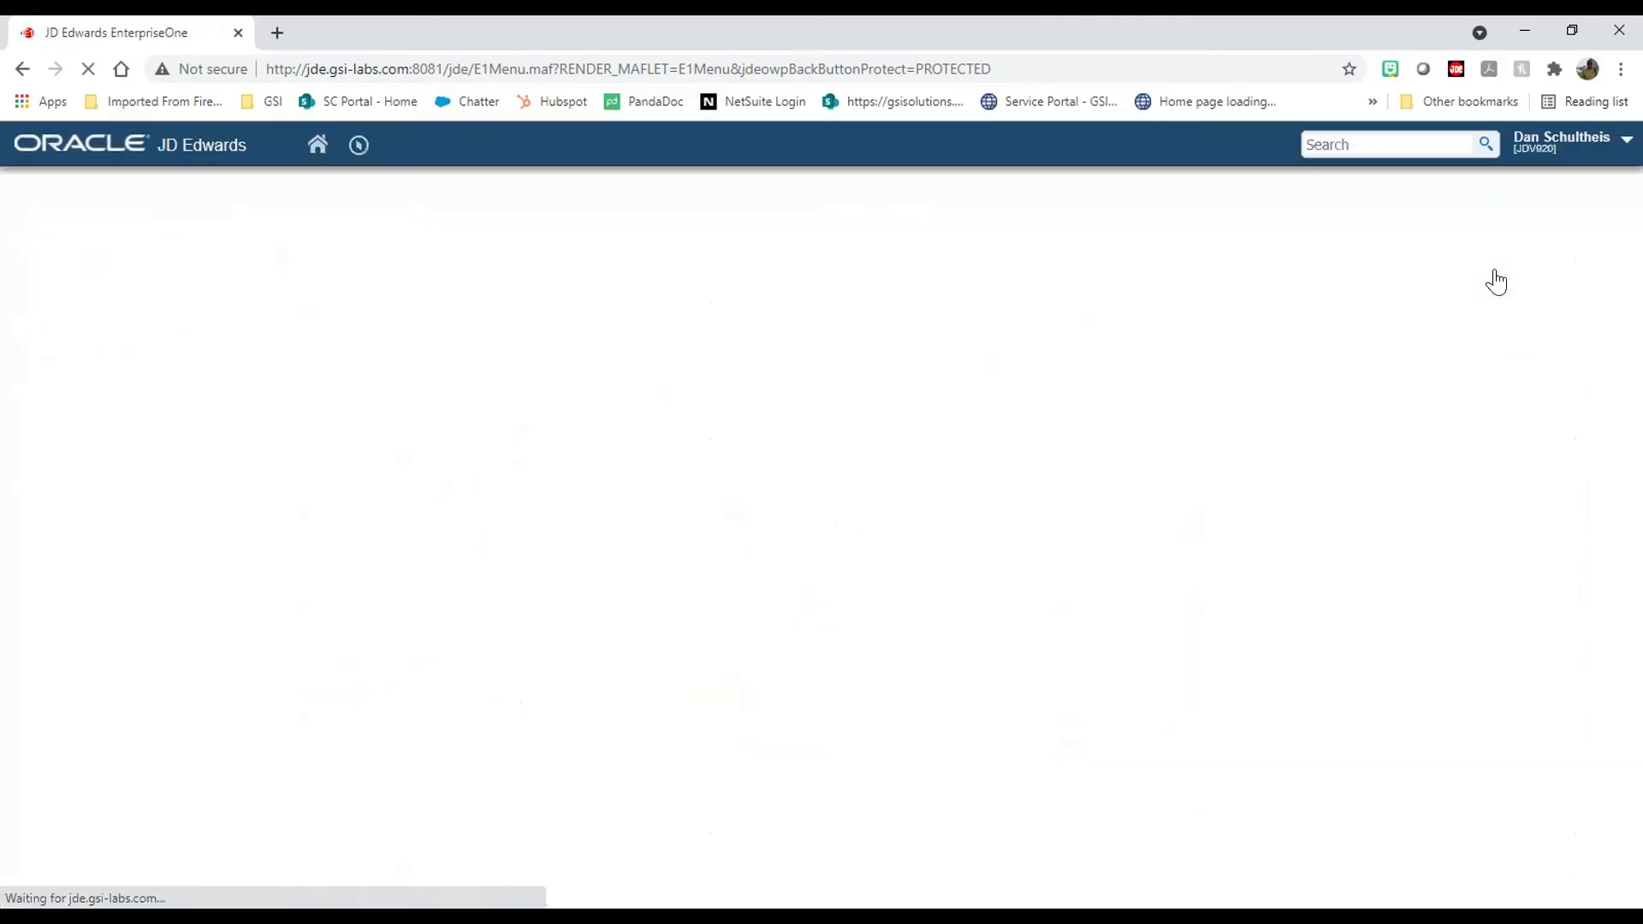
pyautogui.click(1357, 143)
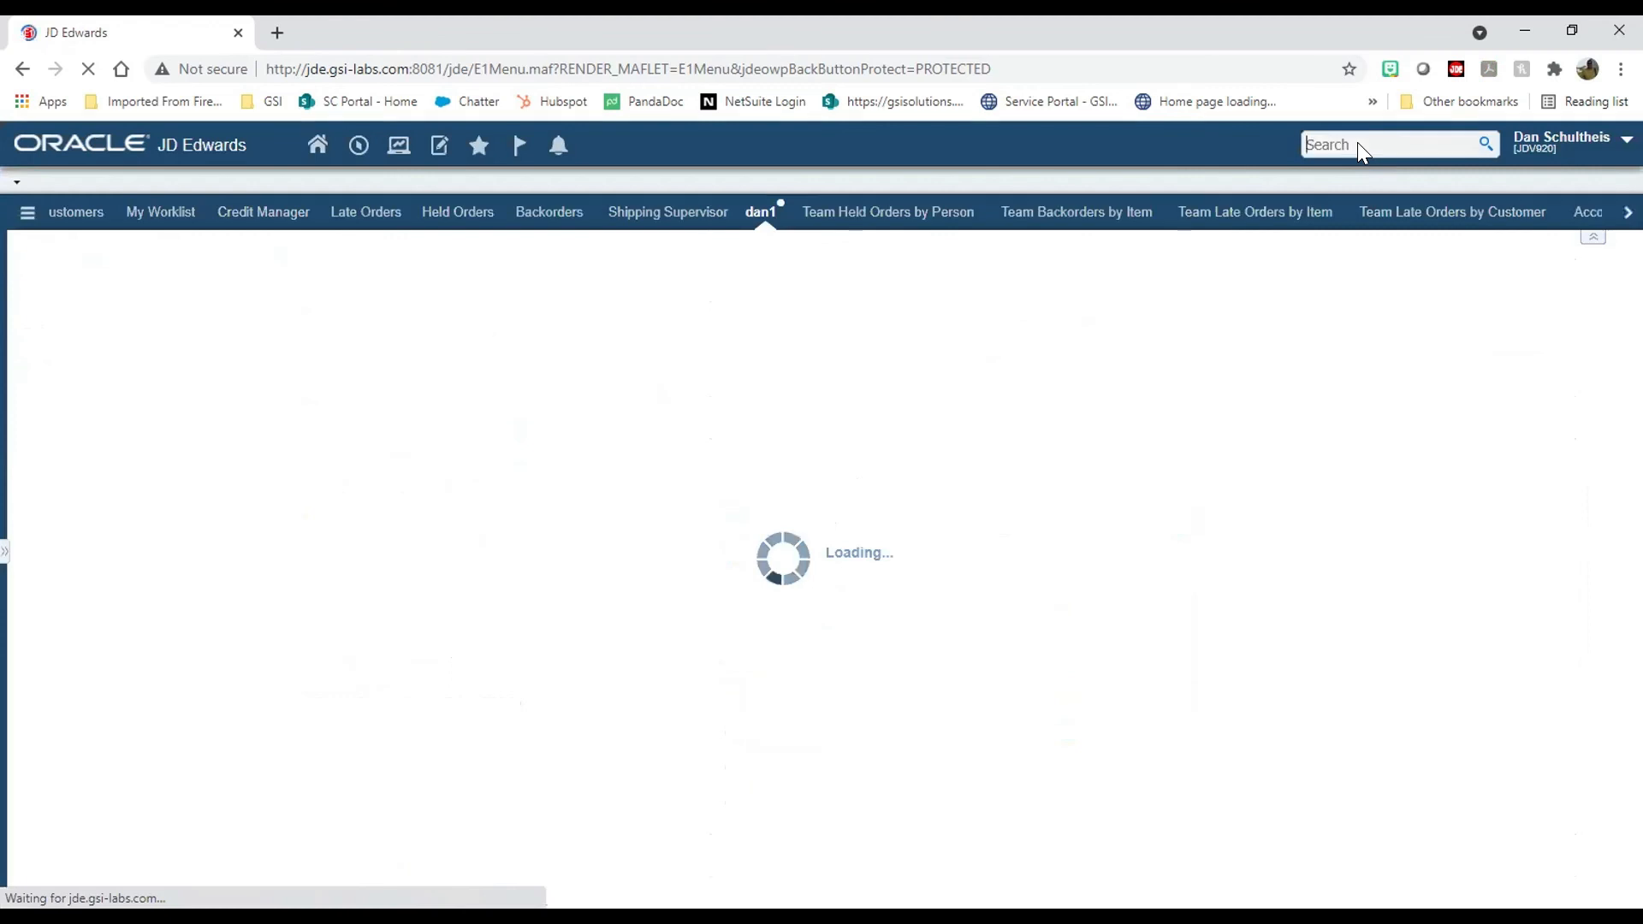
pyautogui.write('dan test')
pyautogui.click(1381, 173)
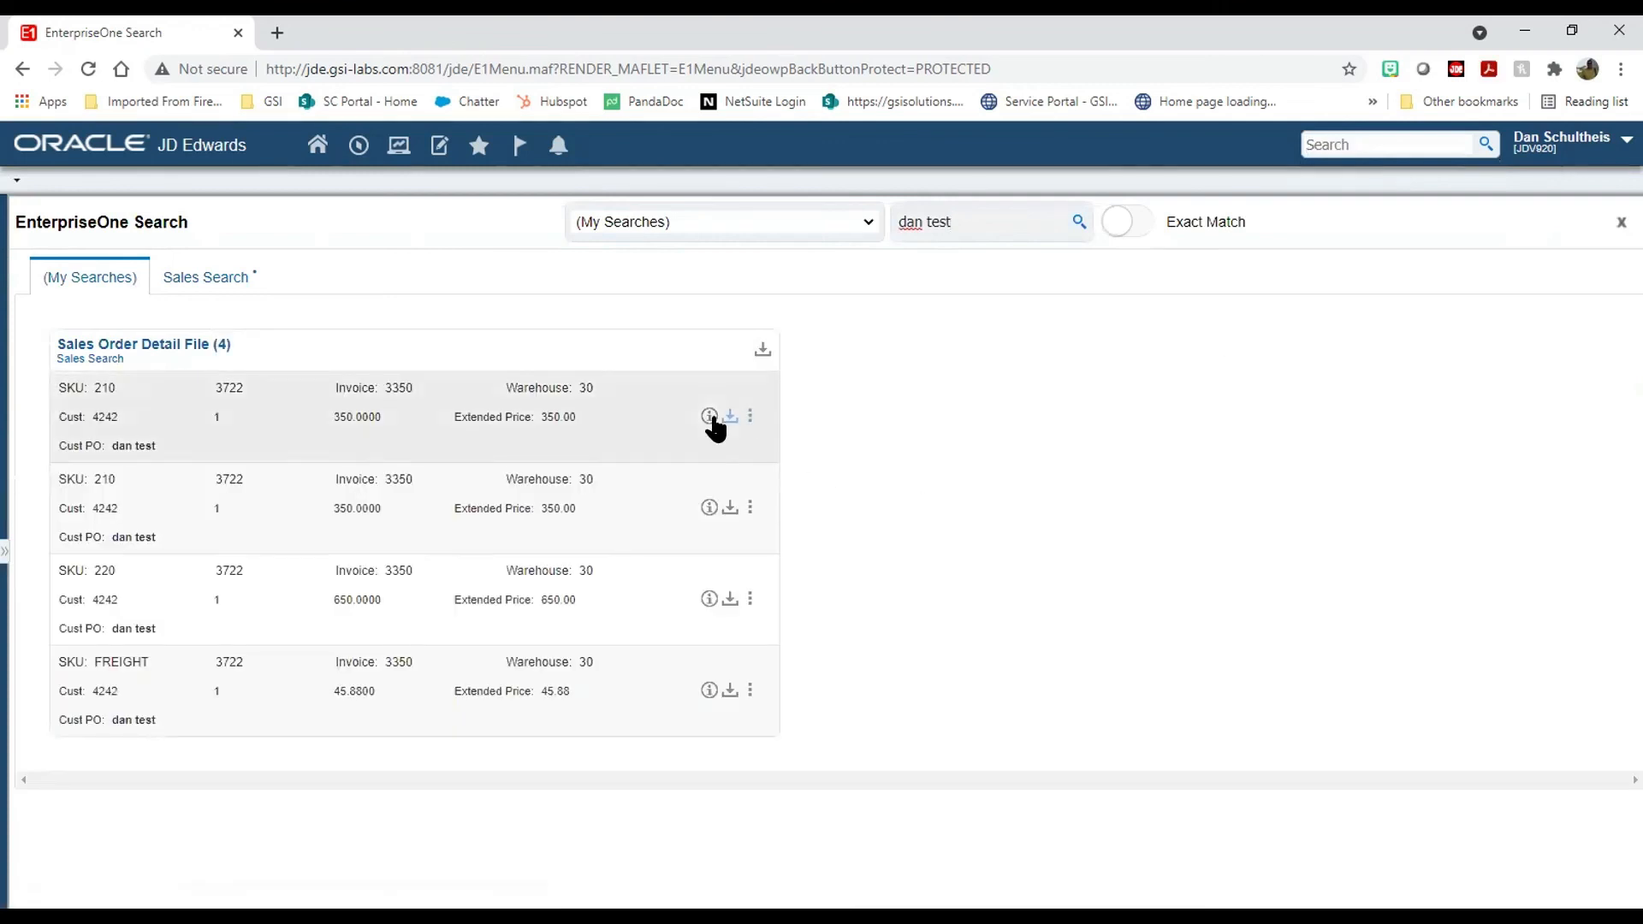
# Step: View and scroll the first result's Related Information grid, then close it
pyautogui.click(710, 417)
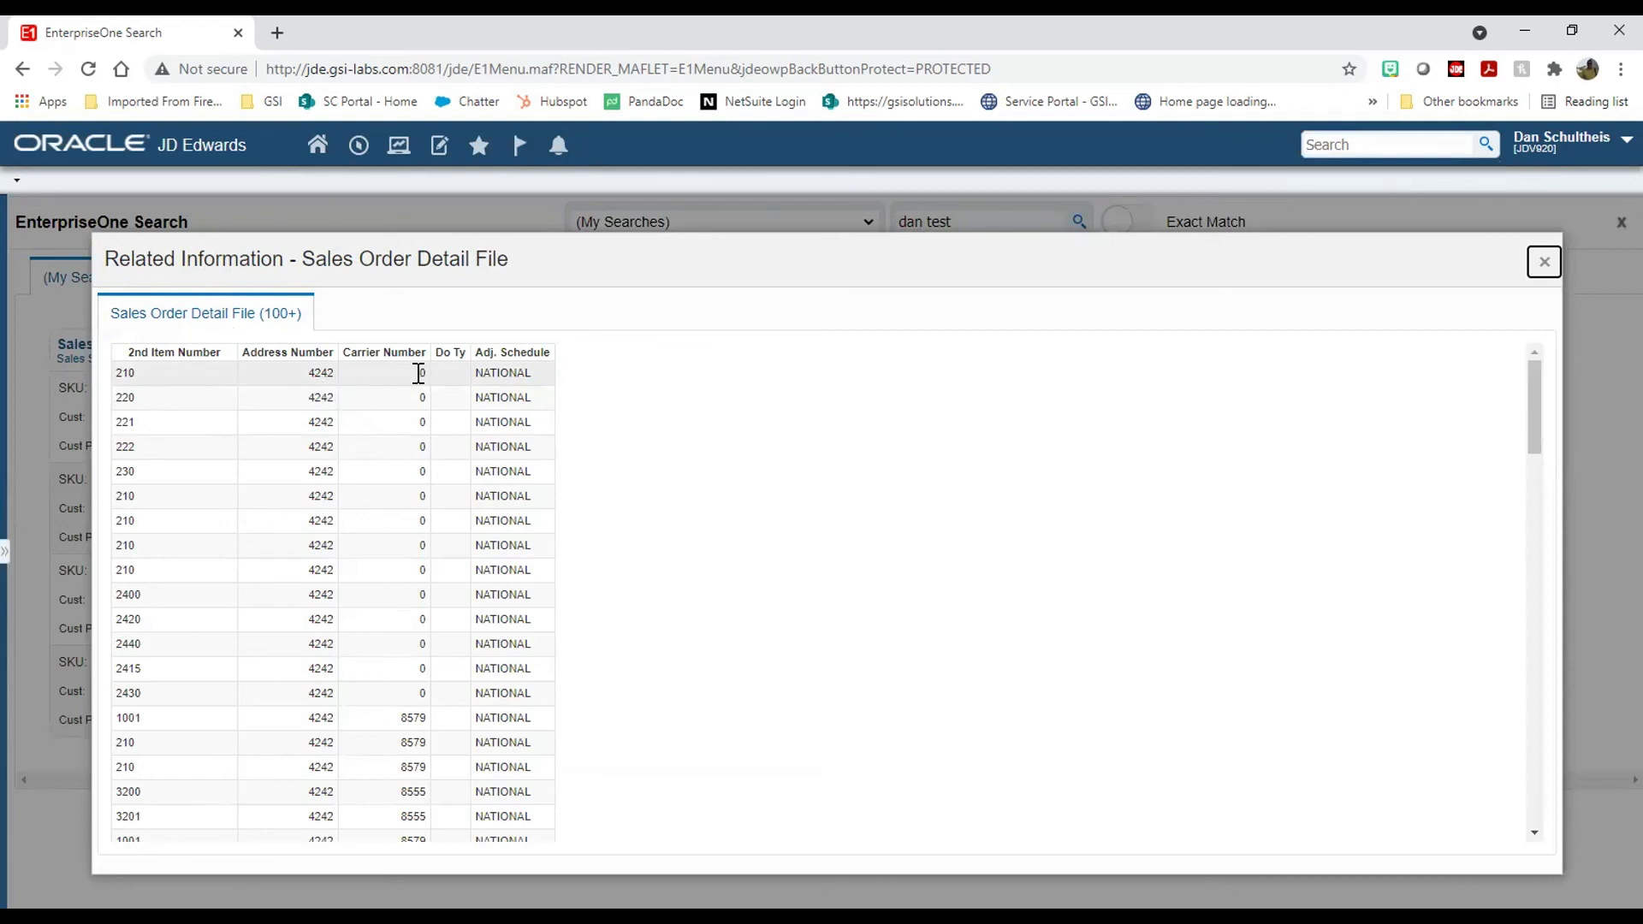
pyautogui.scroll(-10, 452, 427)
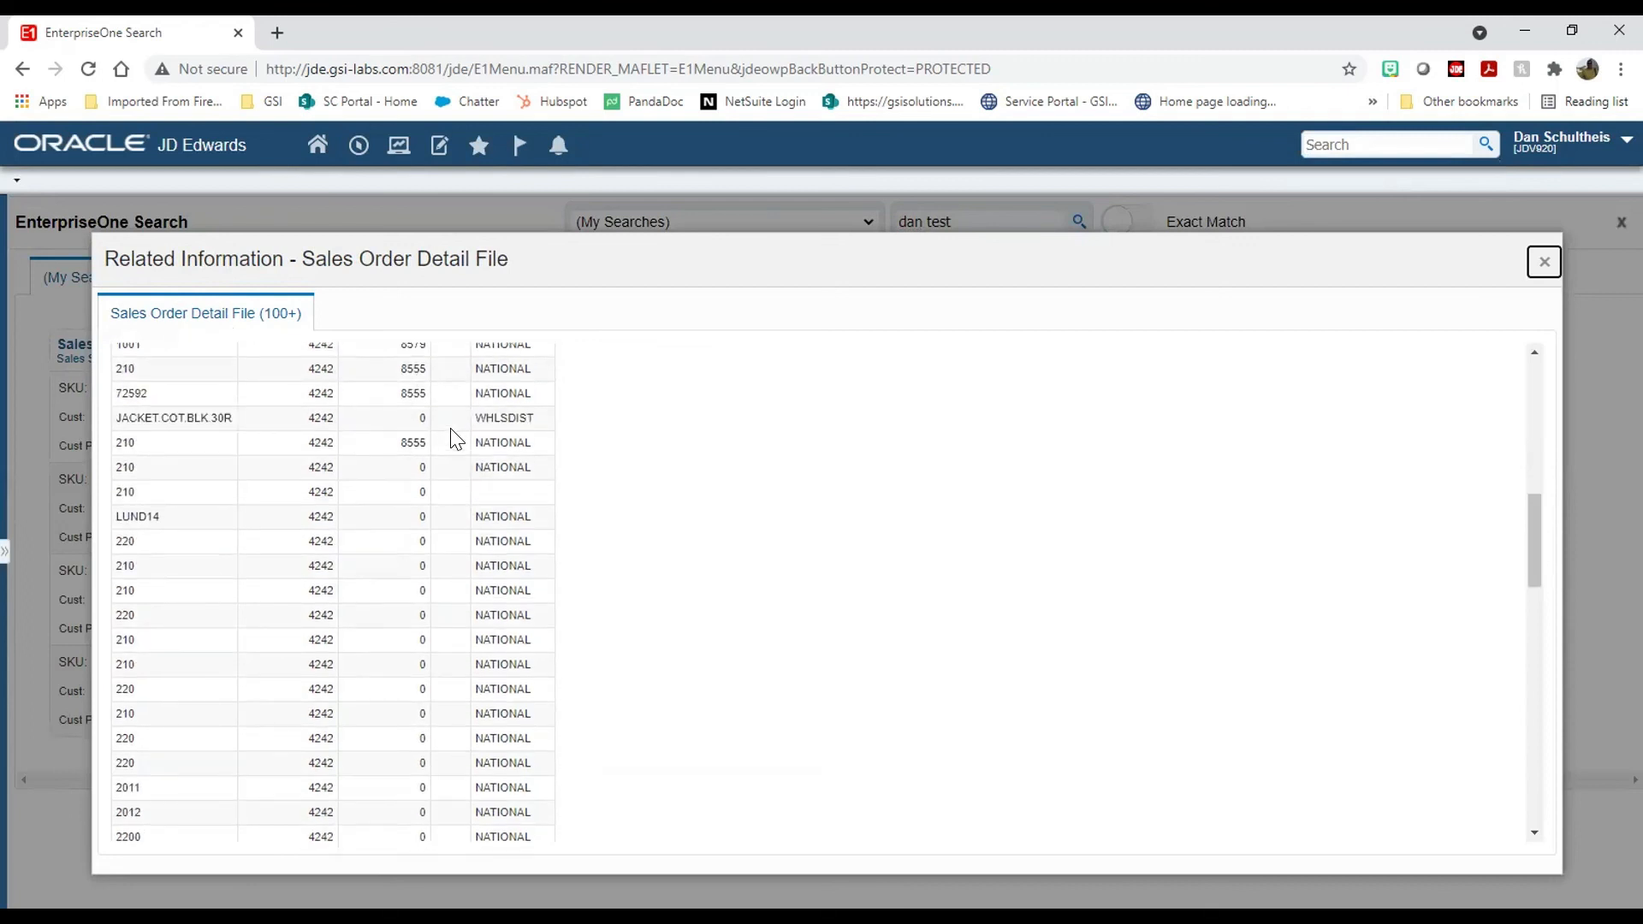
pyautogui.scroll(1, 456, 486)
pyautogui.scroll(10, 453, 470)
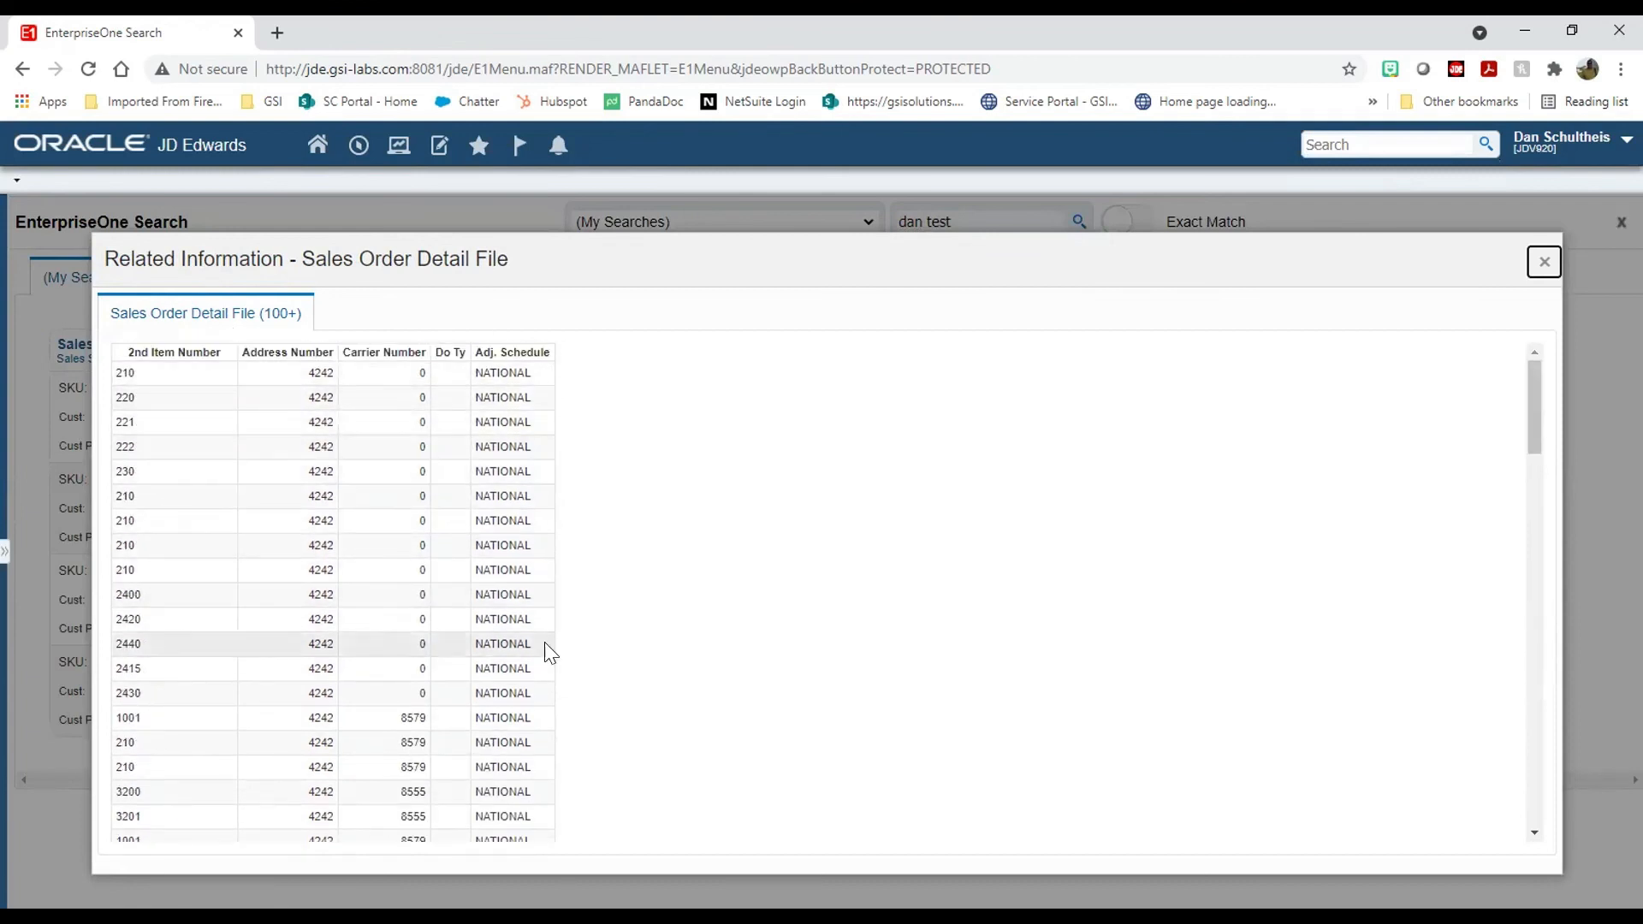
pyautogui.scroll(-10, 519, 744)
pyautogui.scroll(-10, 518, 746)
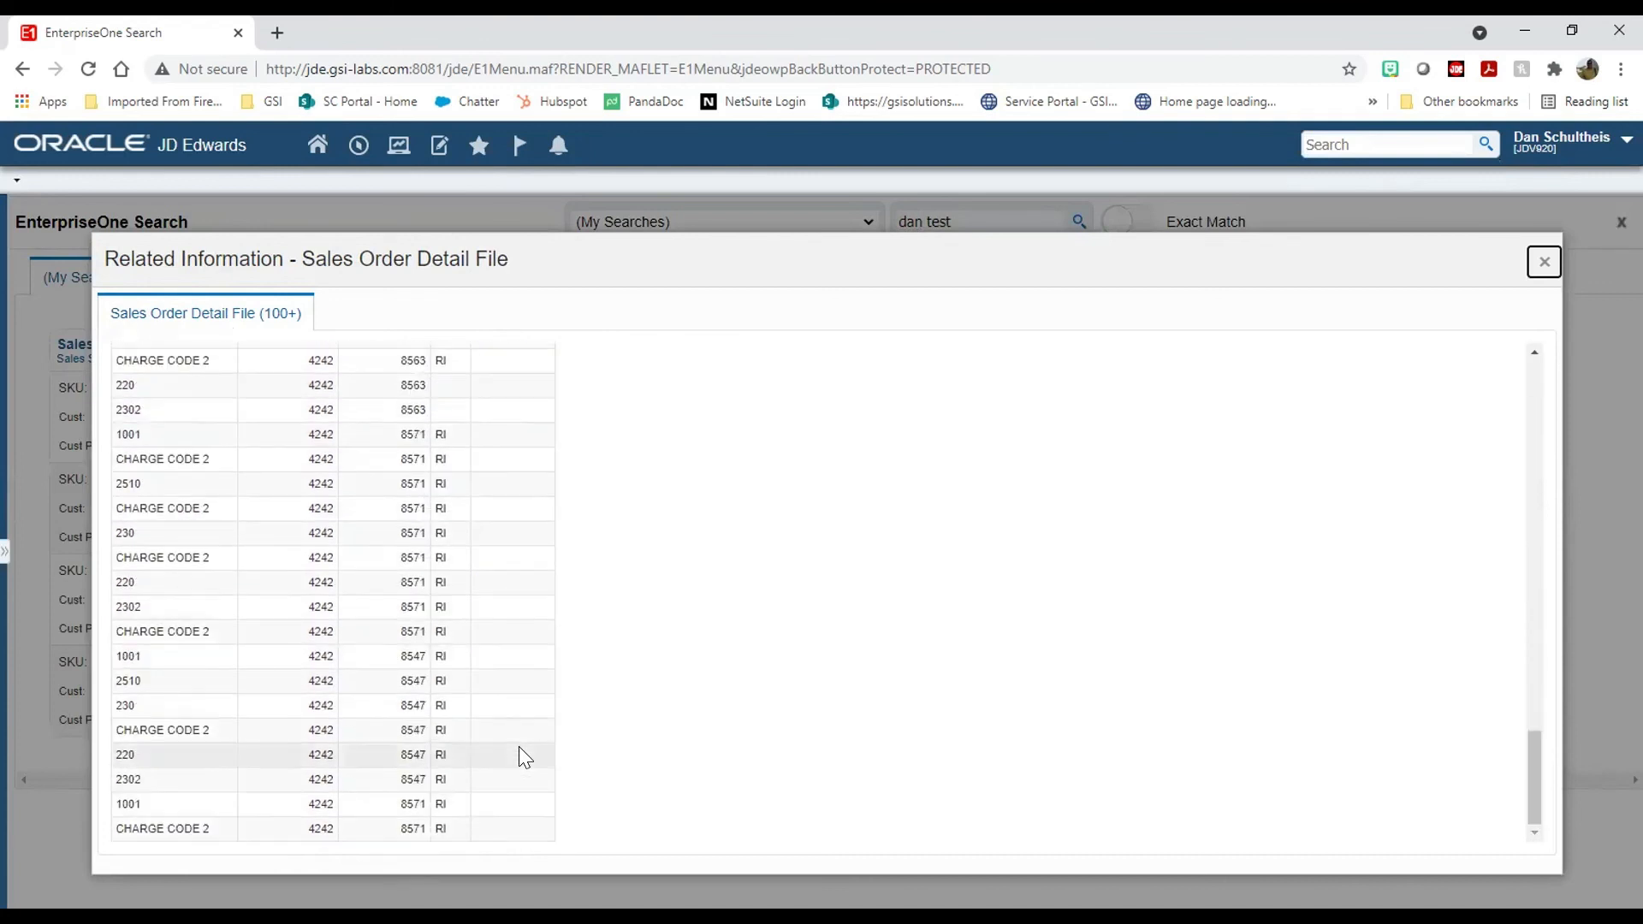
pyautogui.scroll(10, 519, 746)
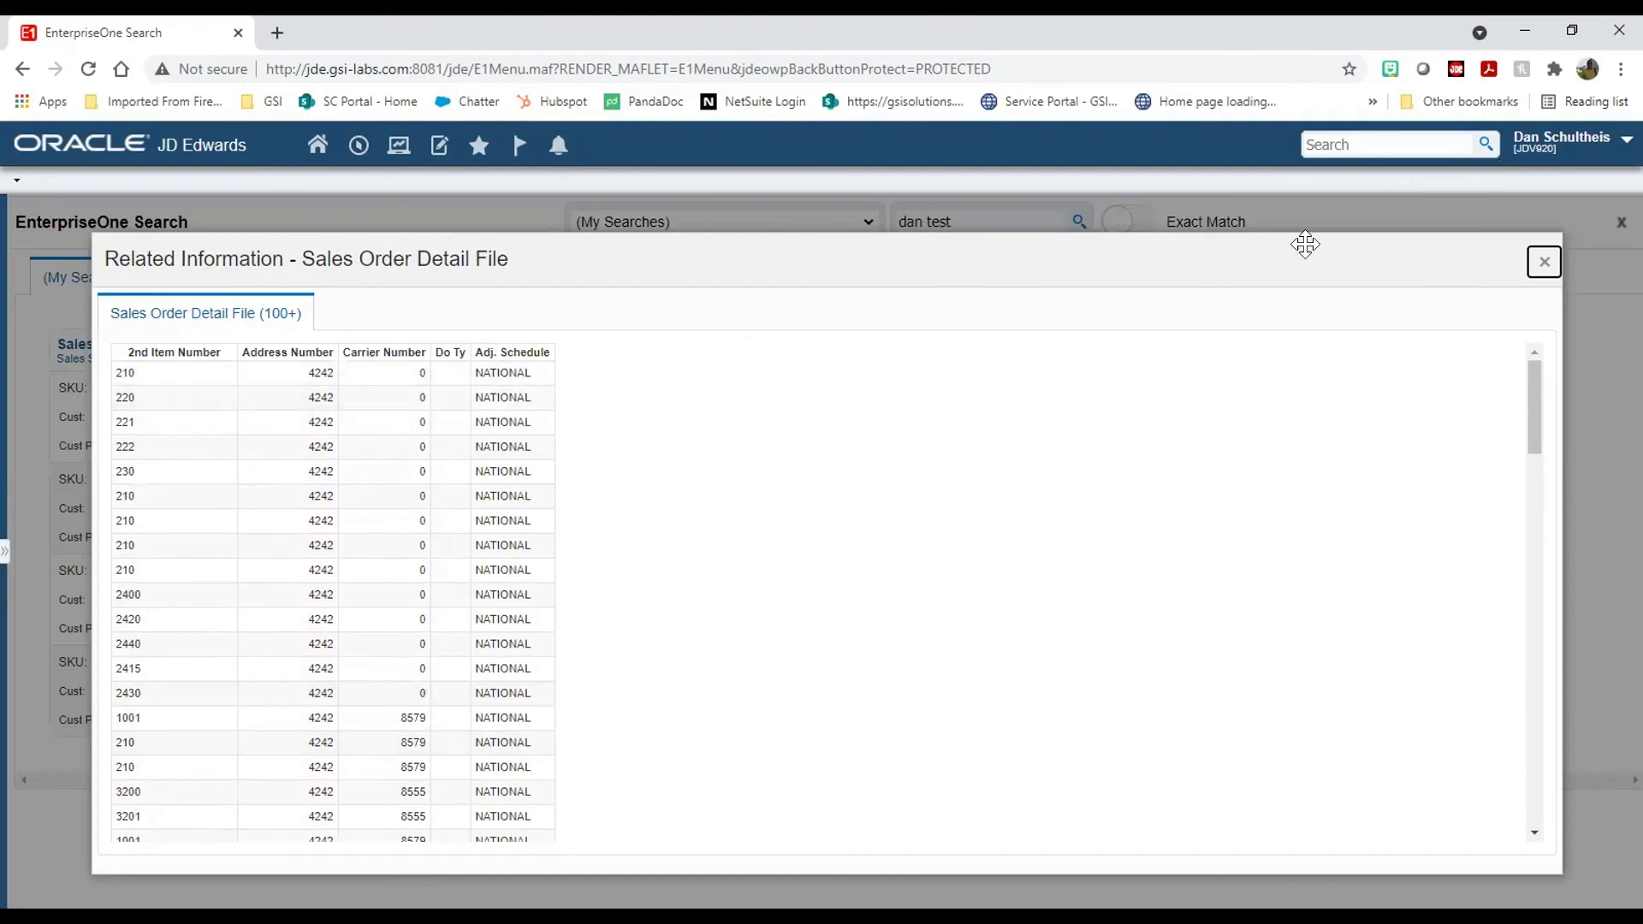
pyautogui.click(1544, 261)
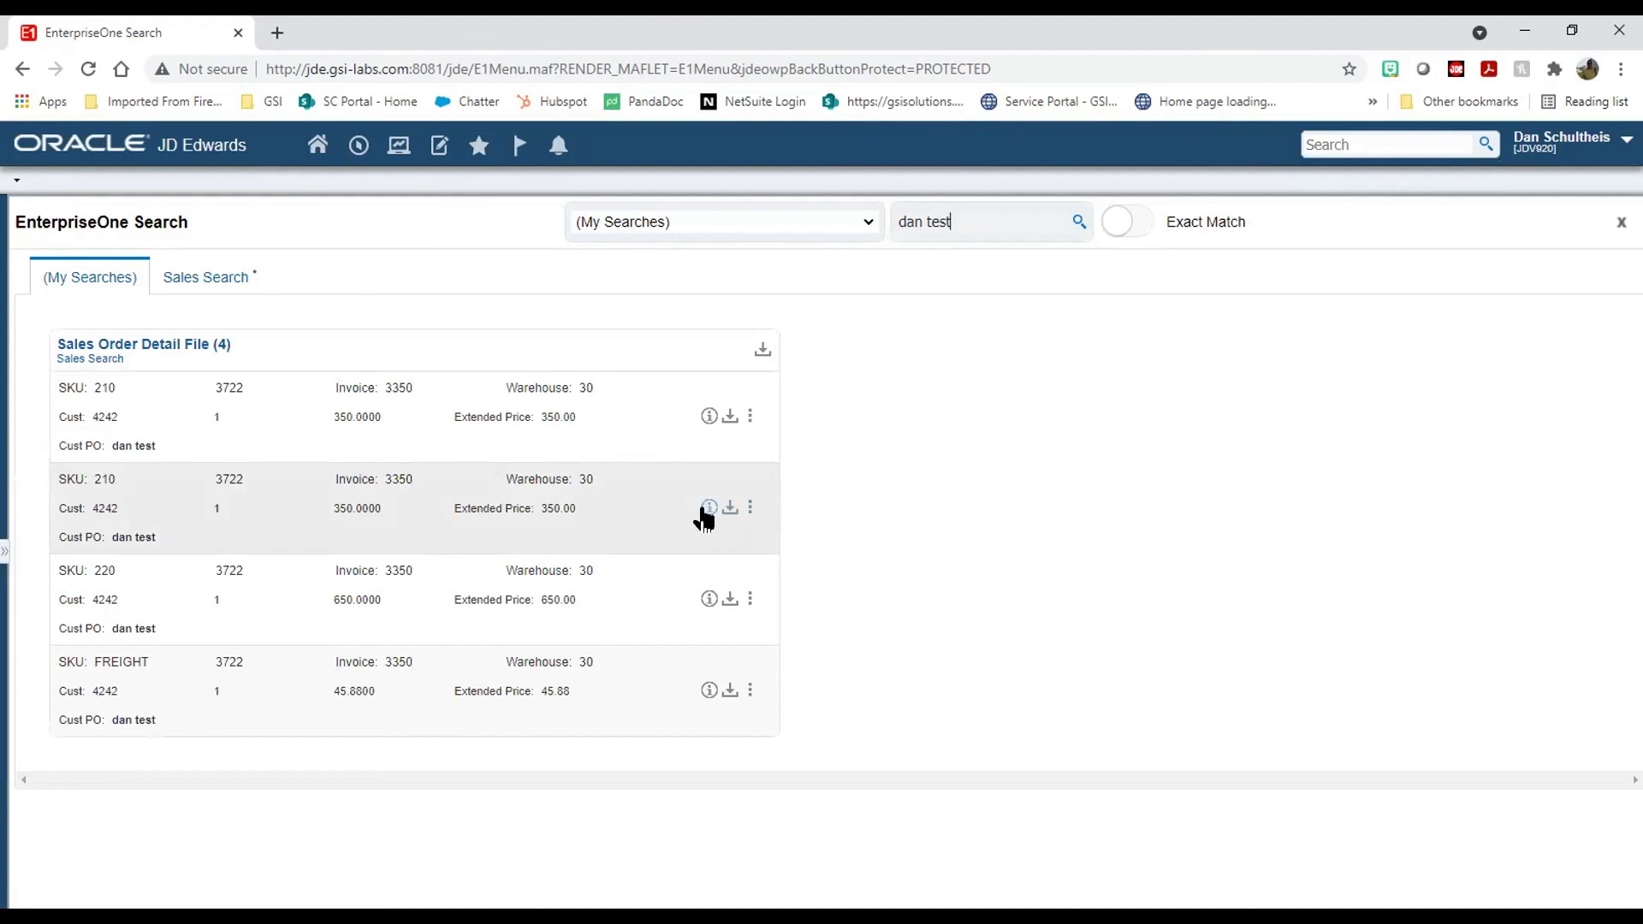
# Step: Check the second result's related information, then show the first result's row actions
pyautogui.click(705, 508)
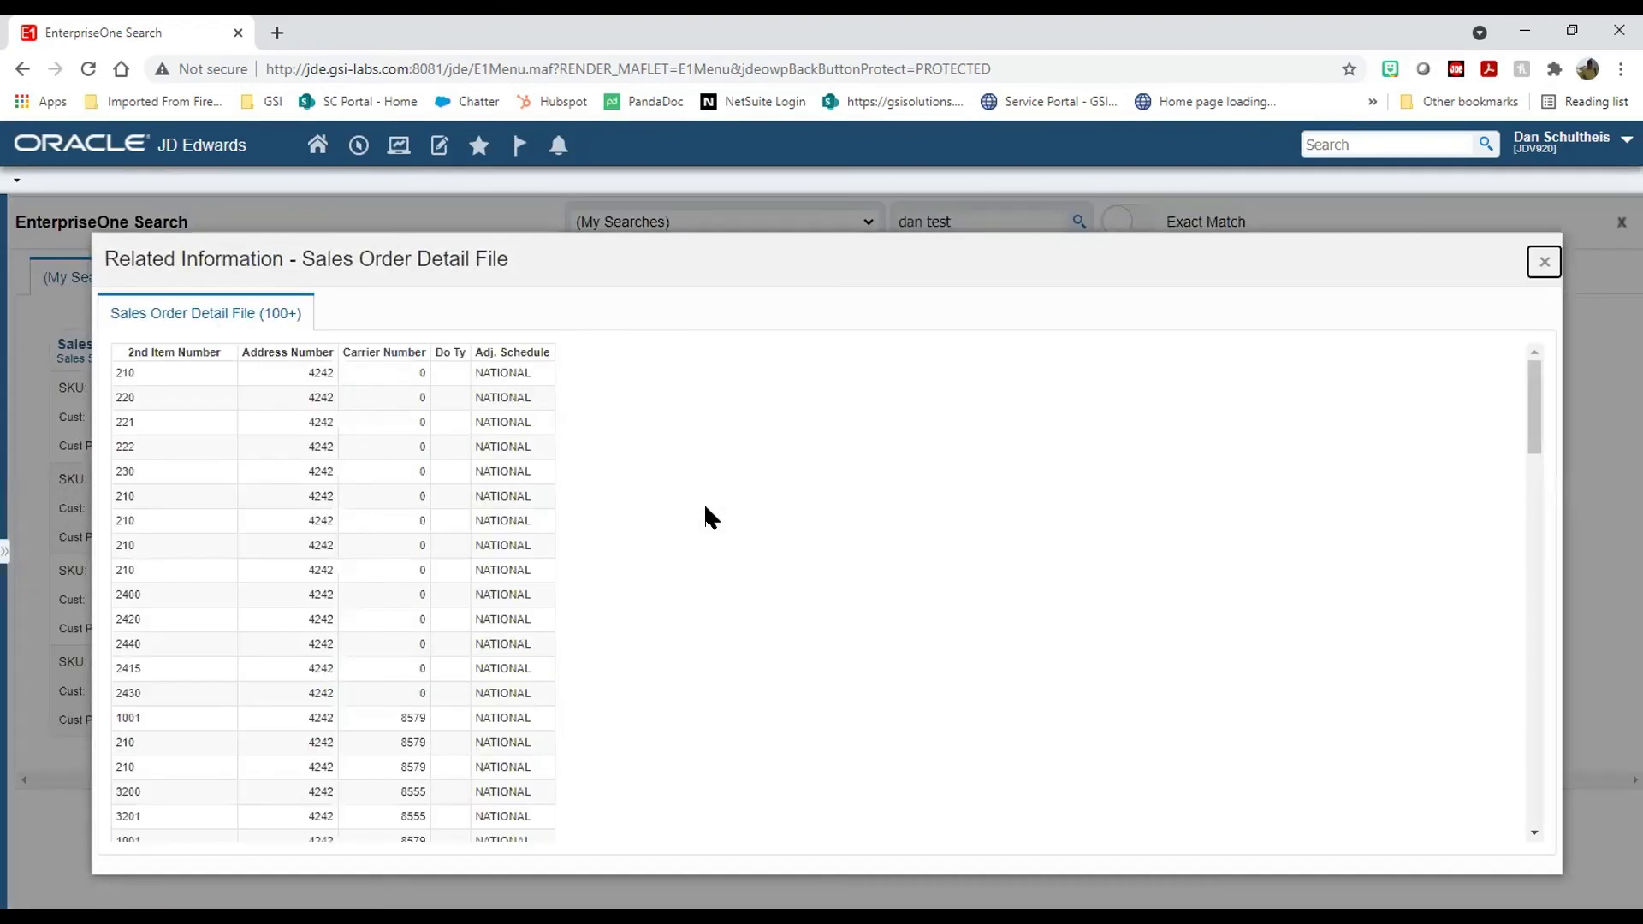
pyautogui.click(1545, 262)
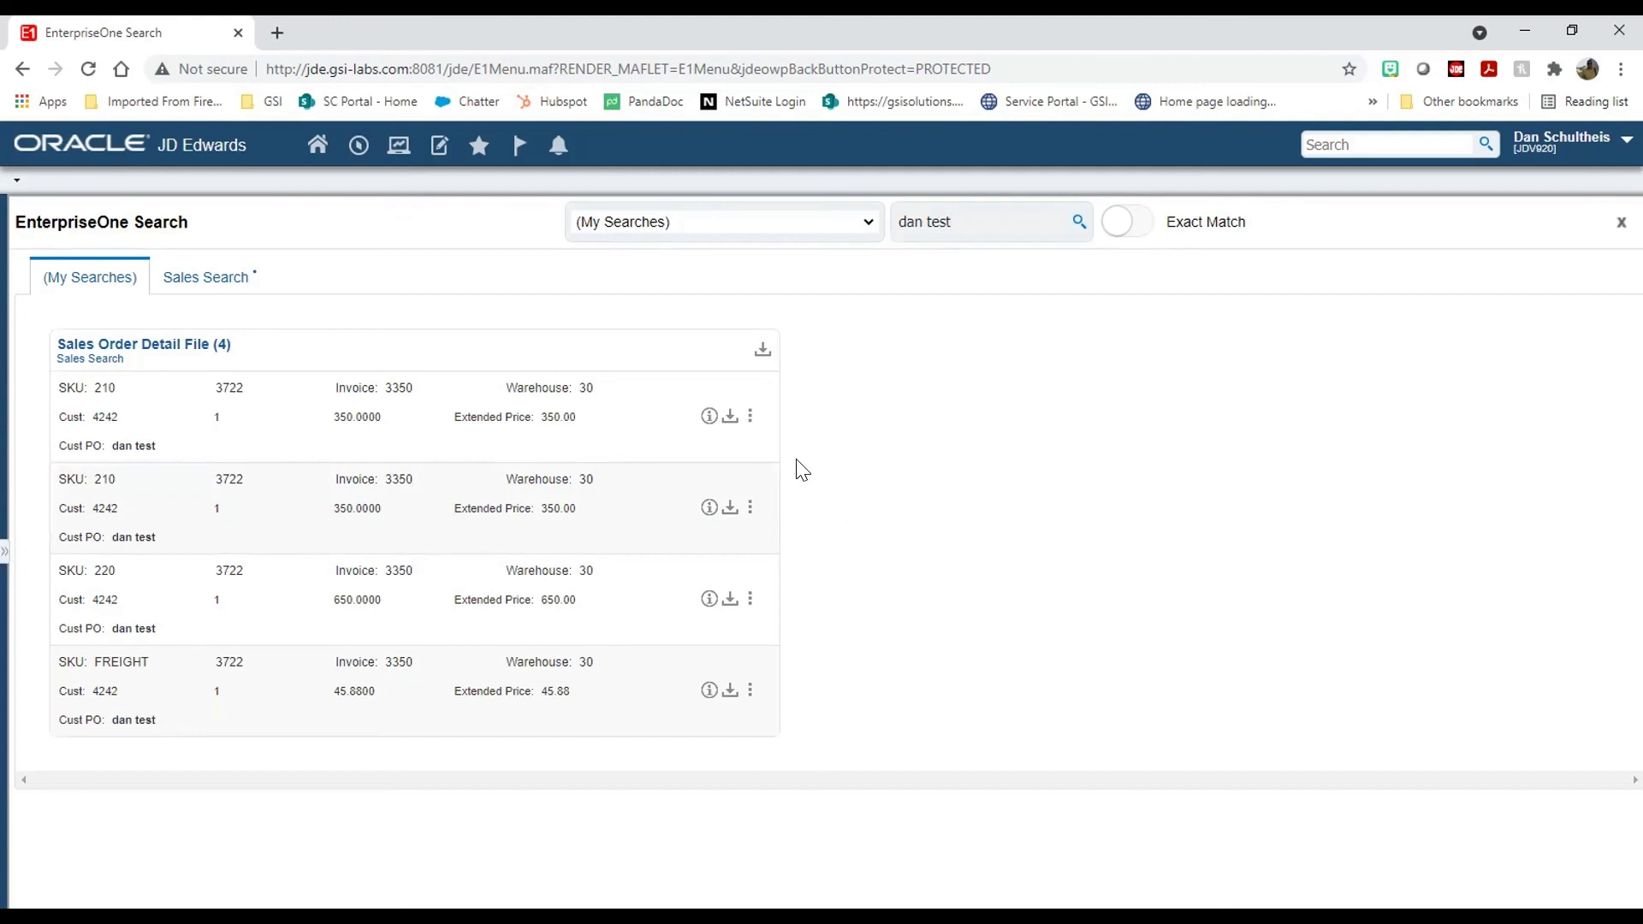
pyautogui.click(750, 417)
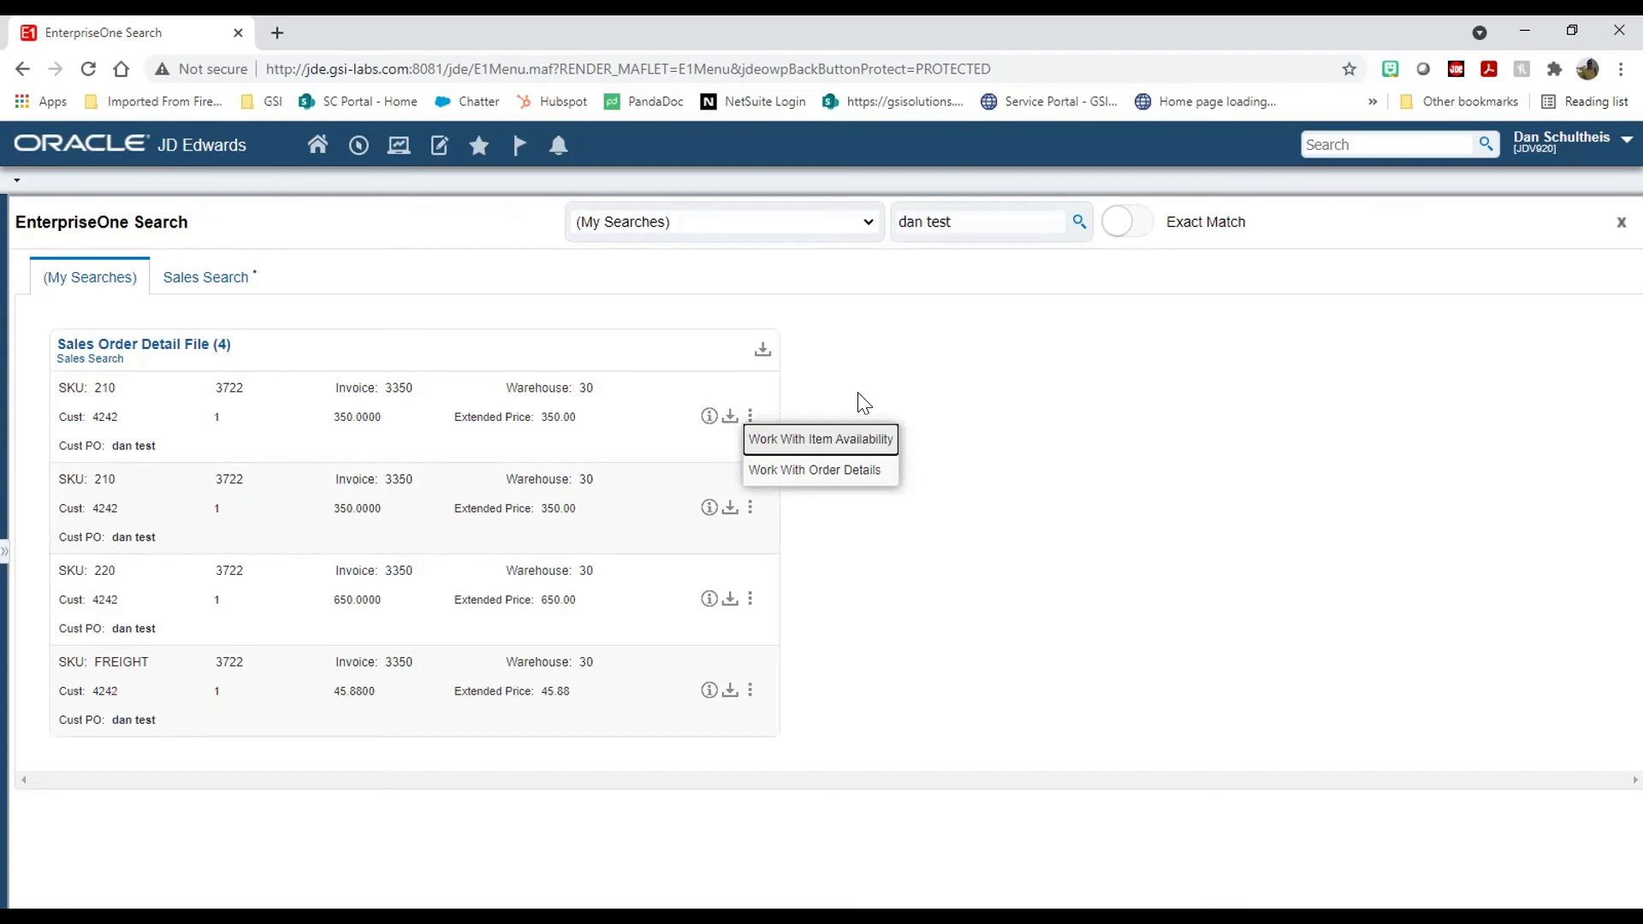
# Step: Recheck the first result's related information grid, then close EnterpriseOne Search to return home
pyautogui.click(709, 417)
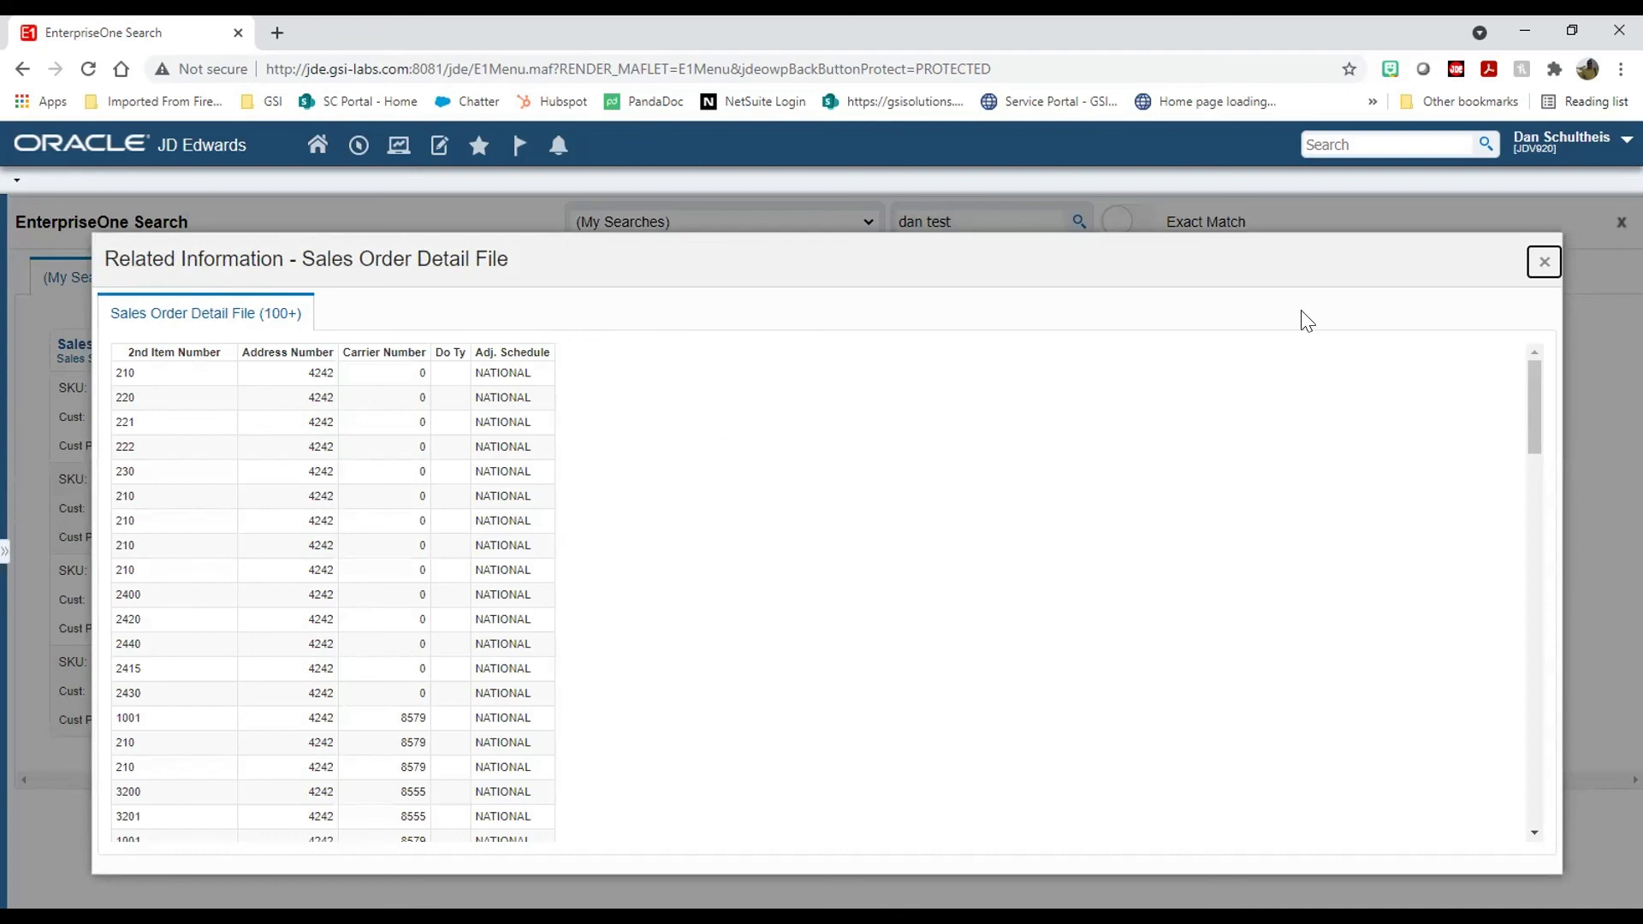
pyautogui.click(1540, 264)
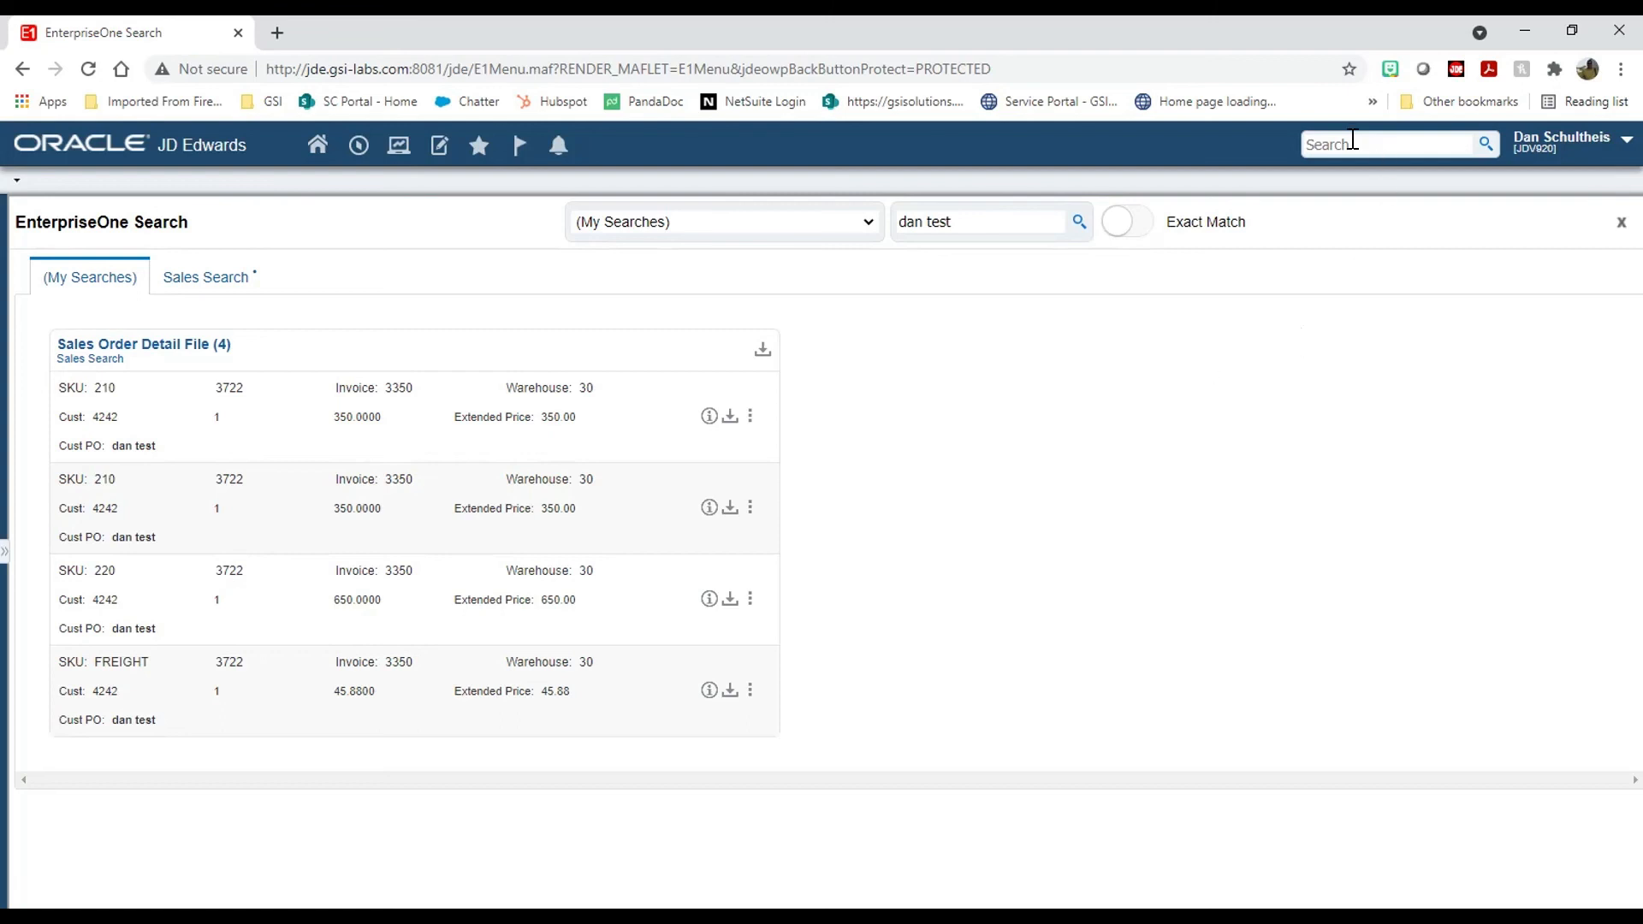
pyautogui.click(1395, 147)
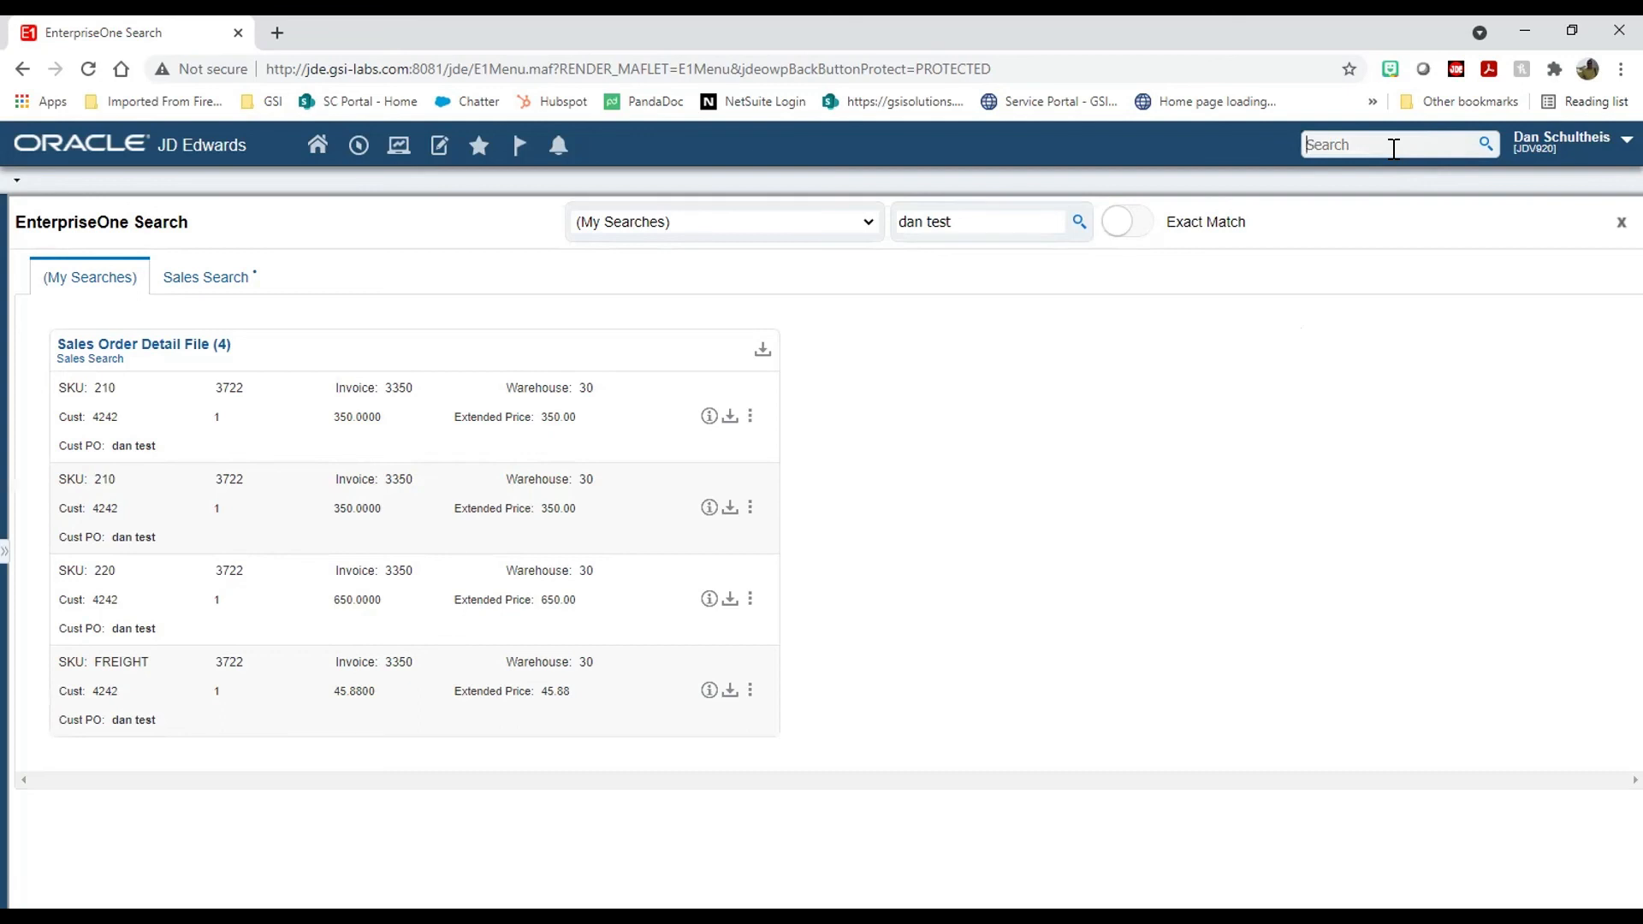
pyautogui.click(1620, 223)
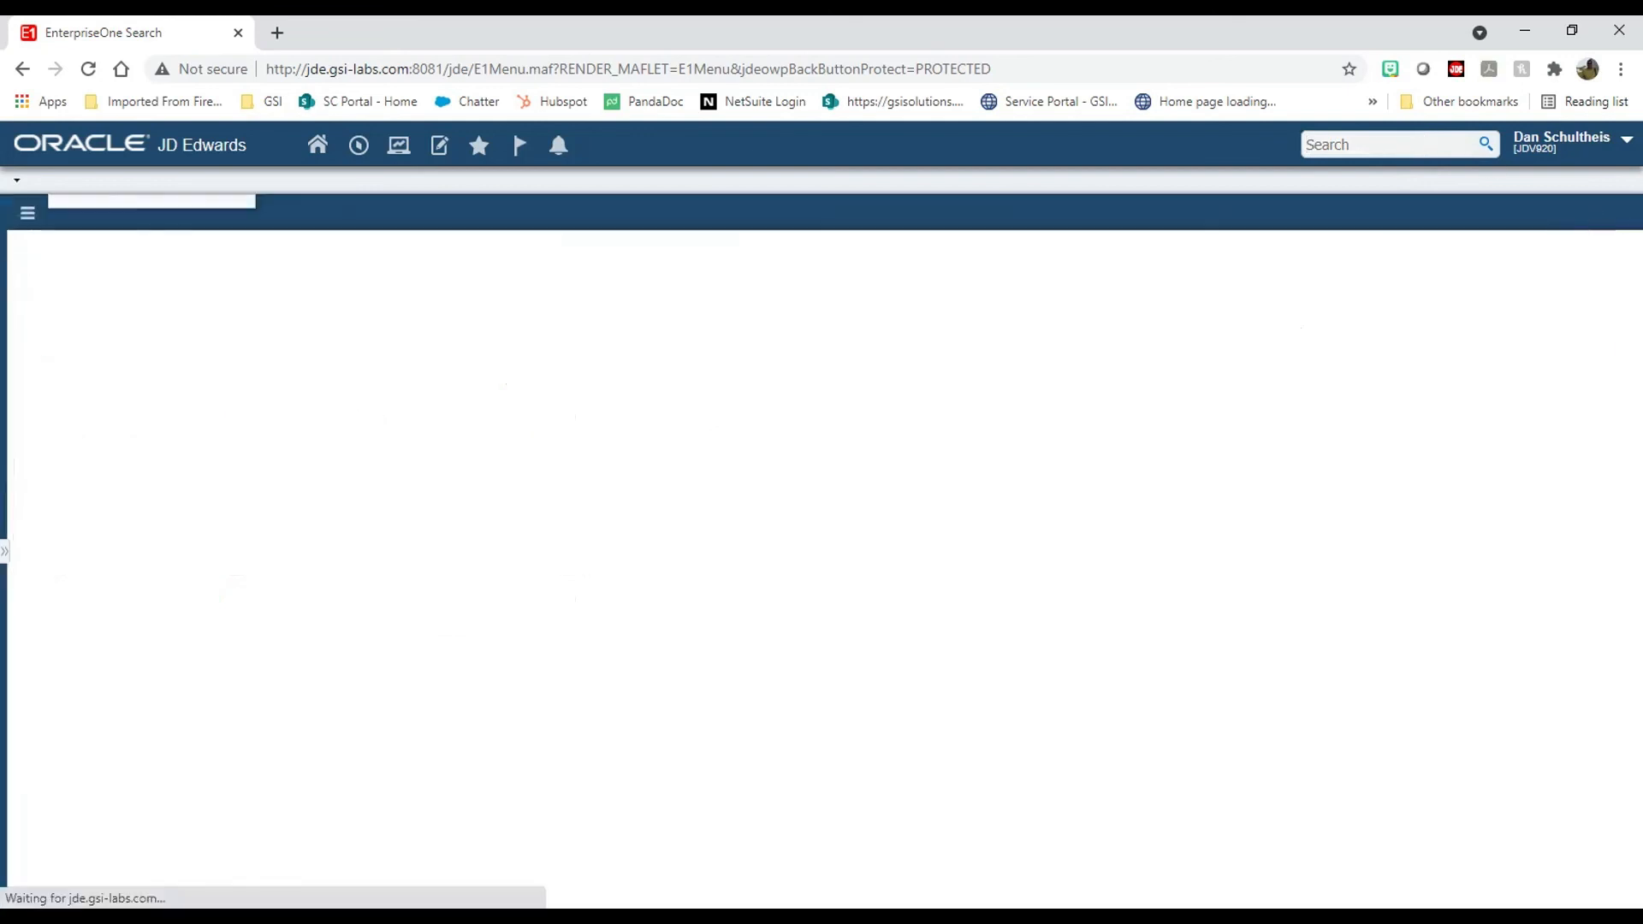